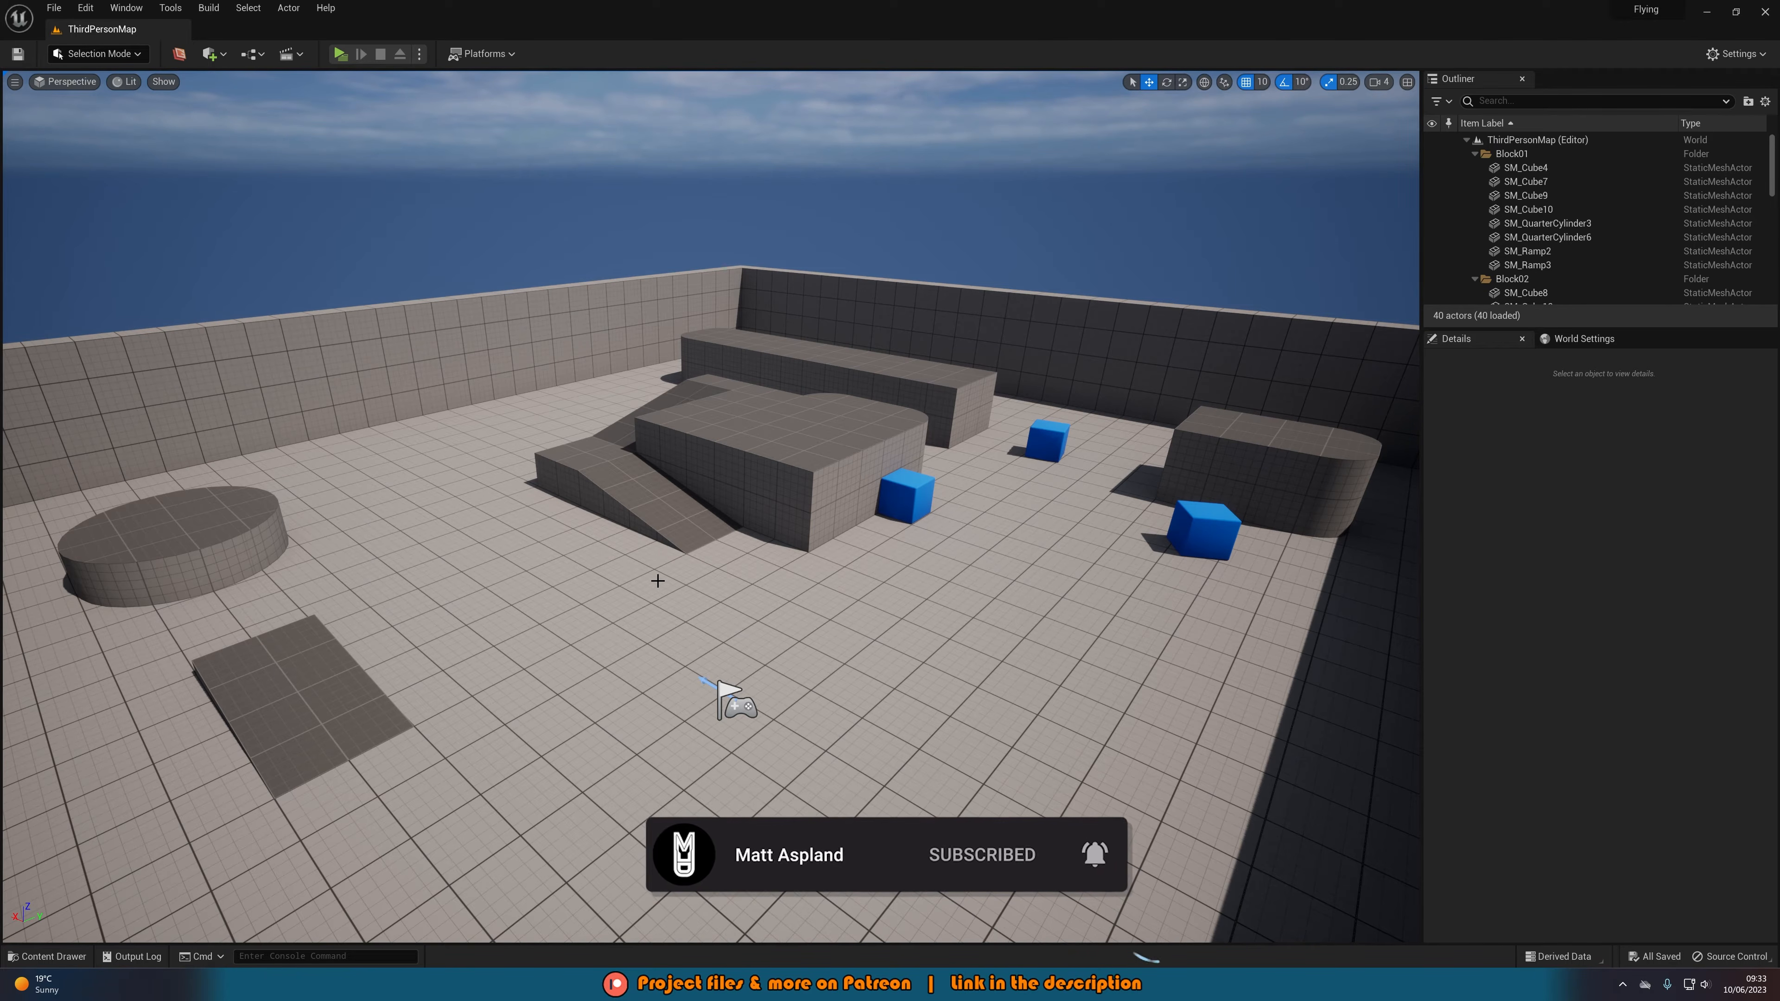
# - Import the Y_Bot skeletal mesh into the Content folder with no existing skeleton assigned, and dismiss the import log
pyautogui.hotkey('ctrl', 'space')
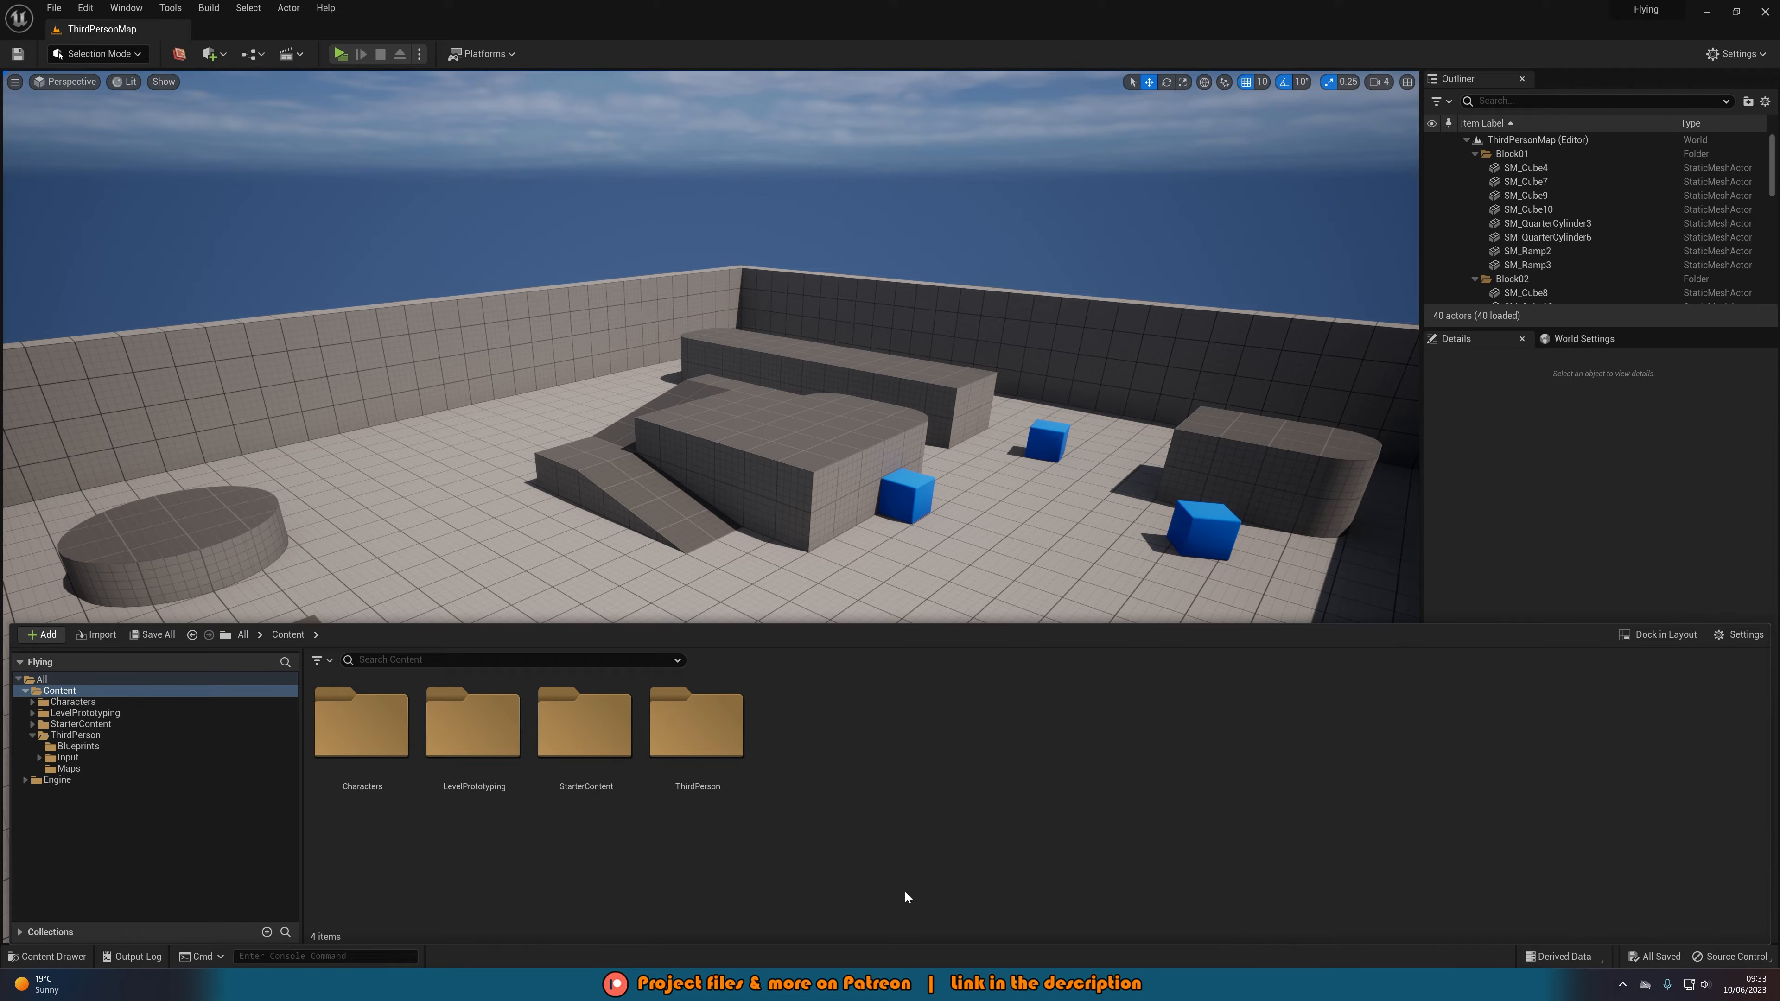
pyautogui.moveTo(433, 834); pyautogui.dragTo(919, 834)
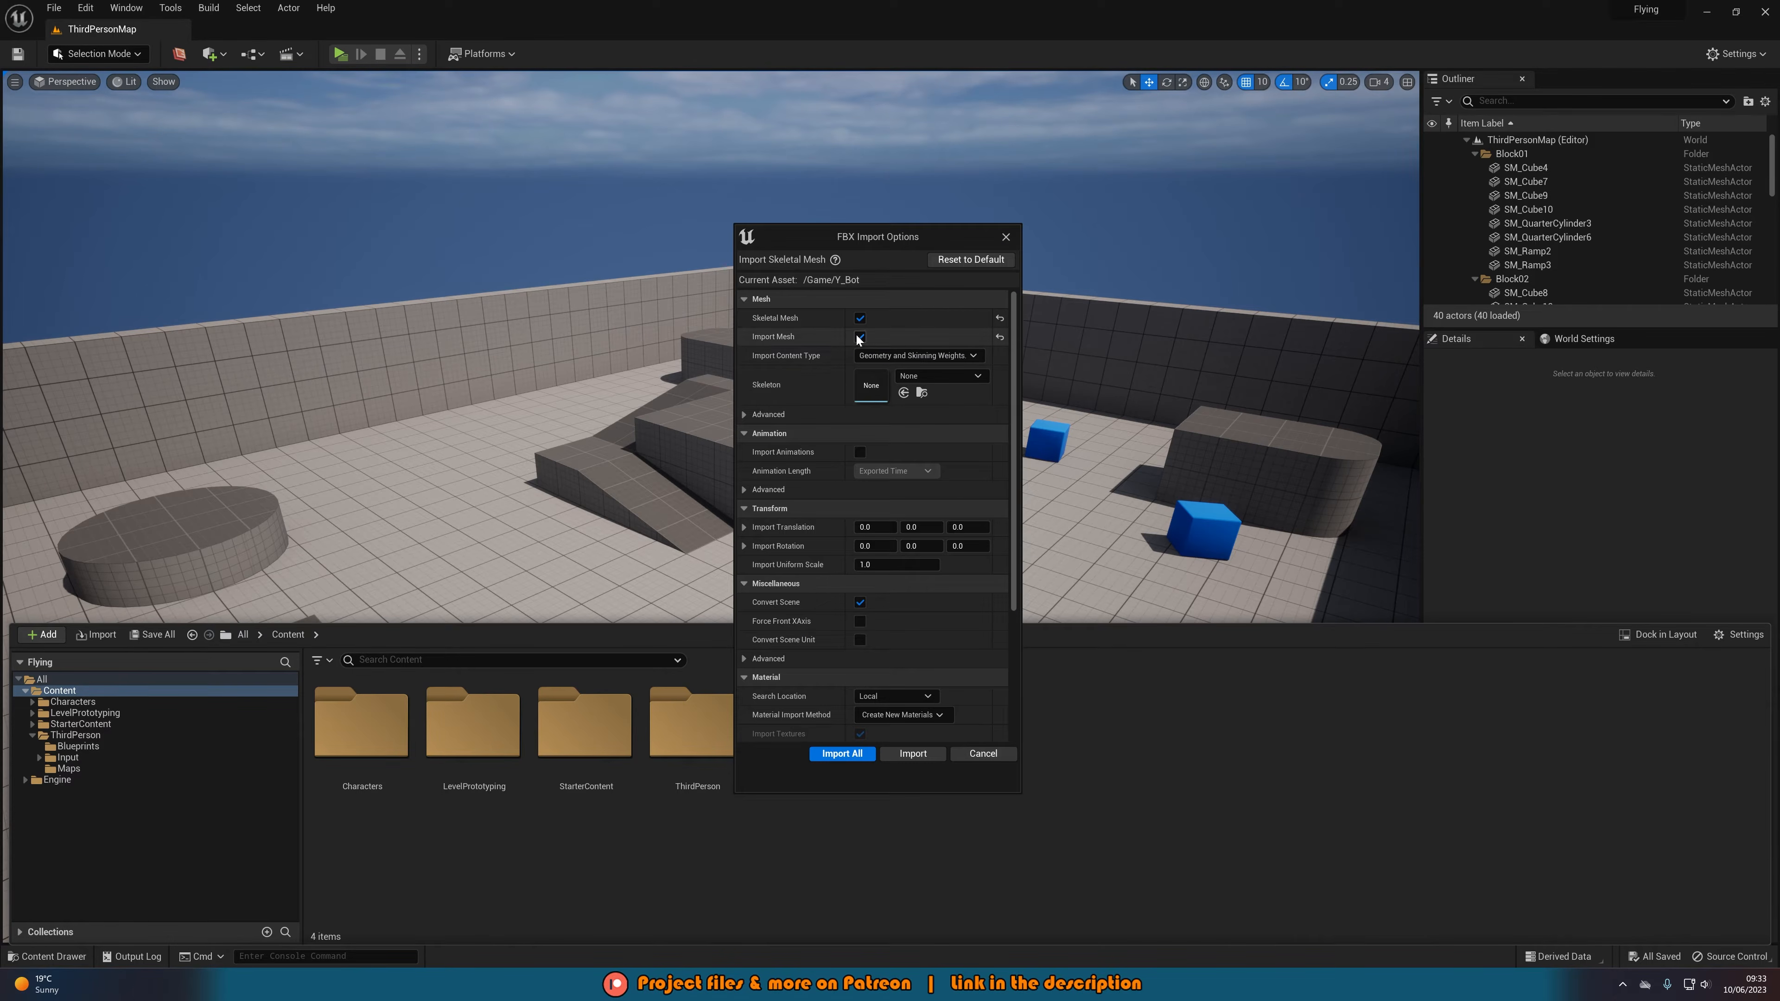
pyautogui.click(836, 753)
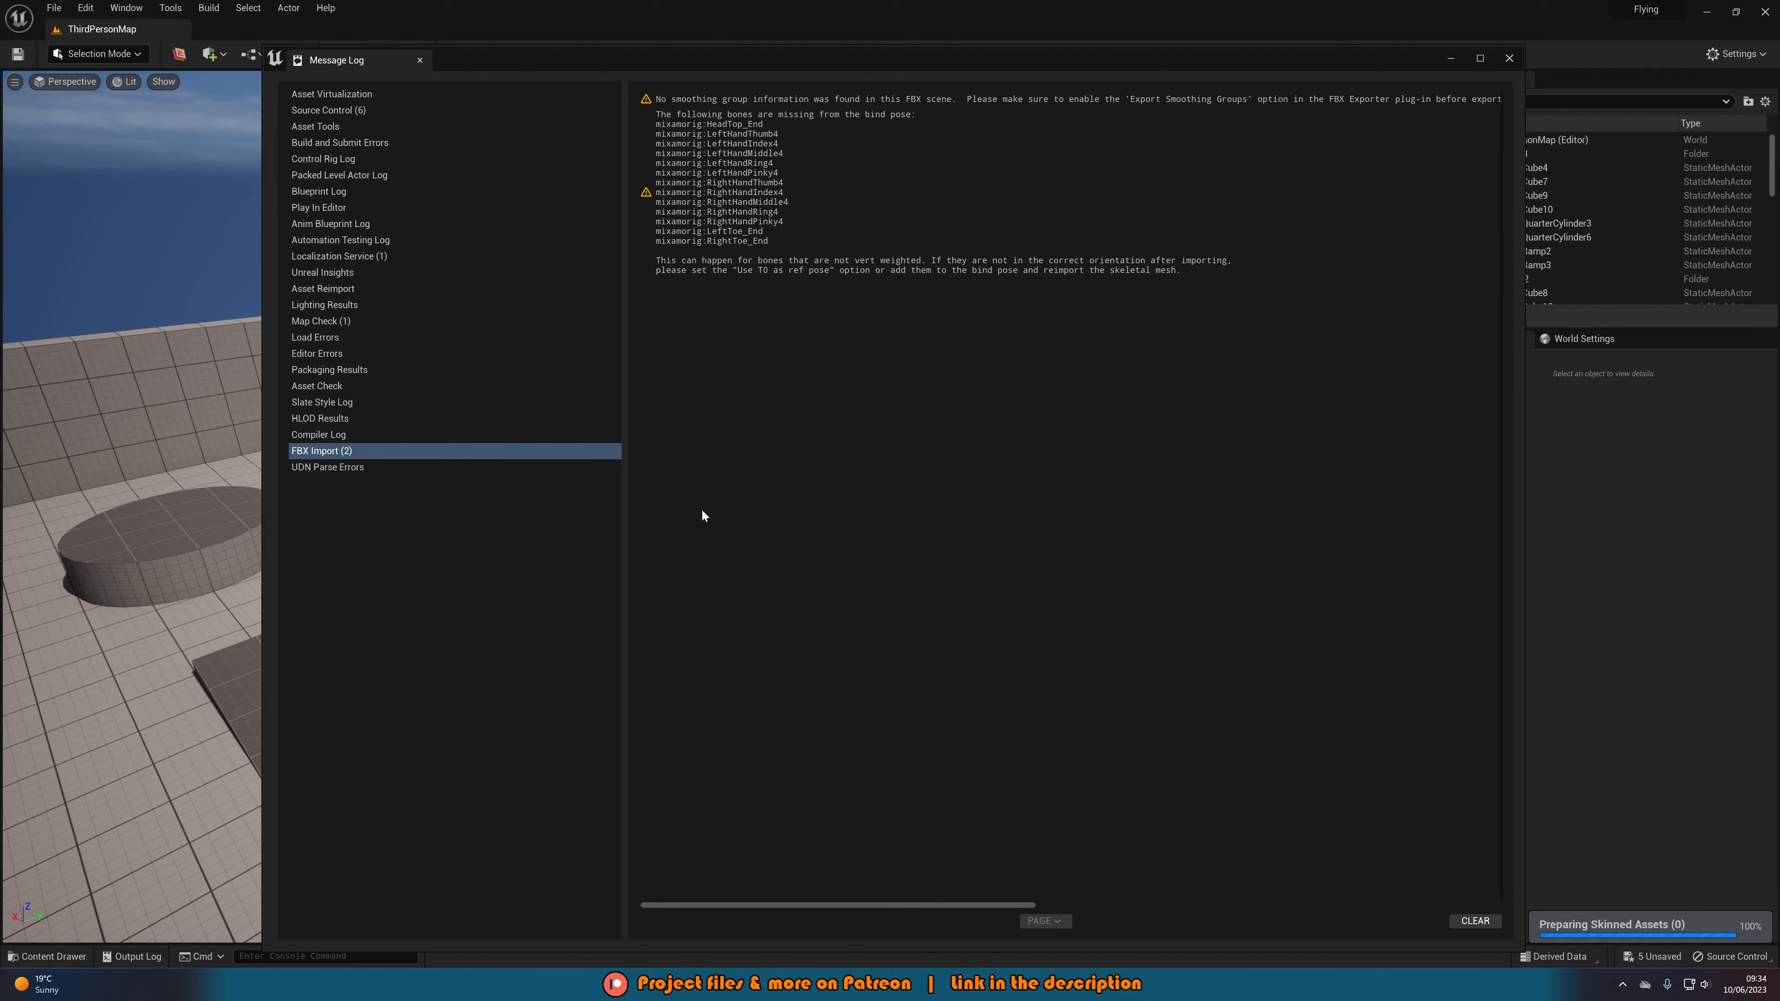
pyautogui.click(1509, 57)
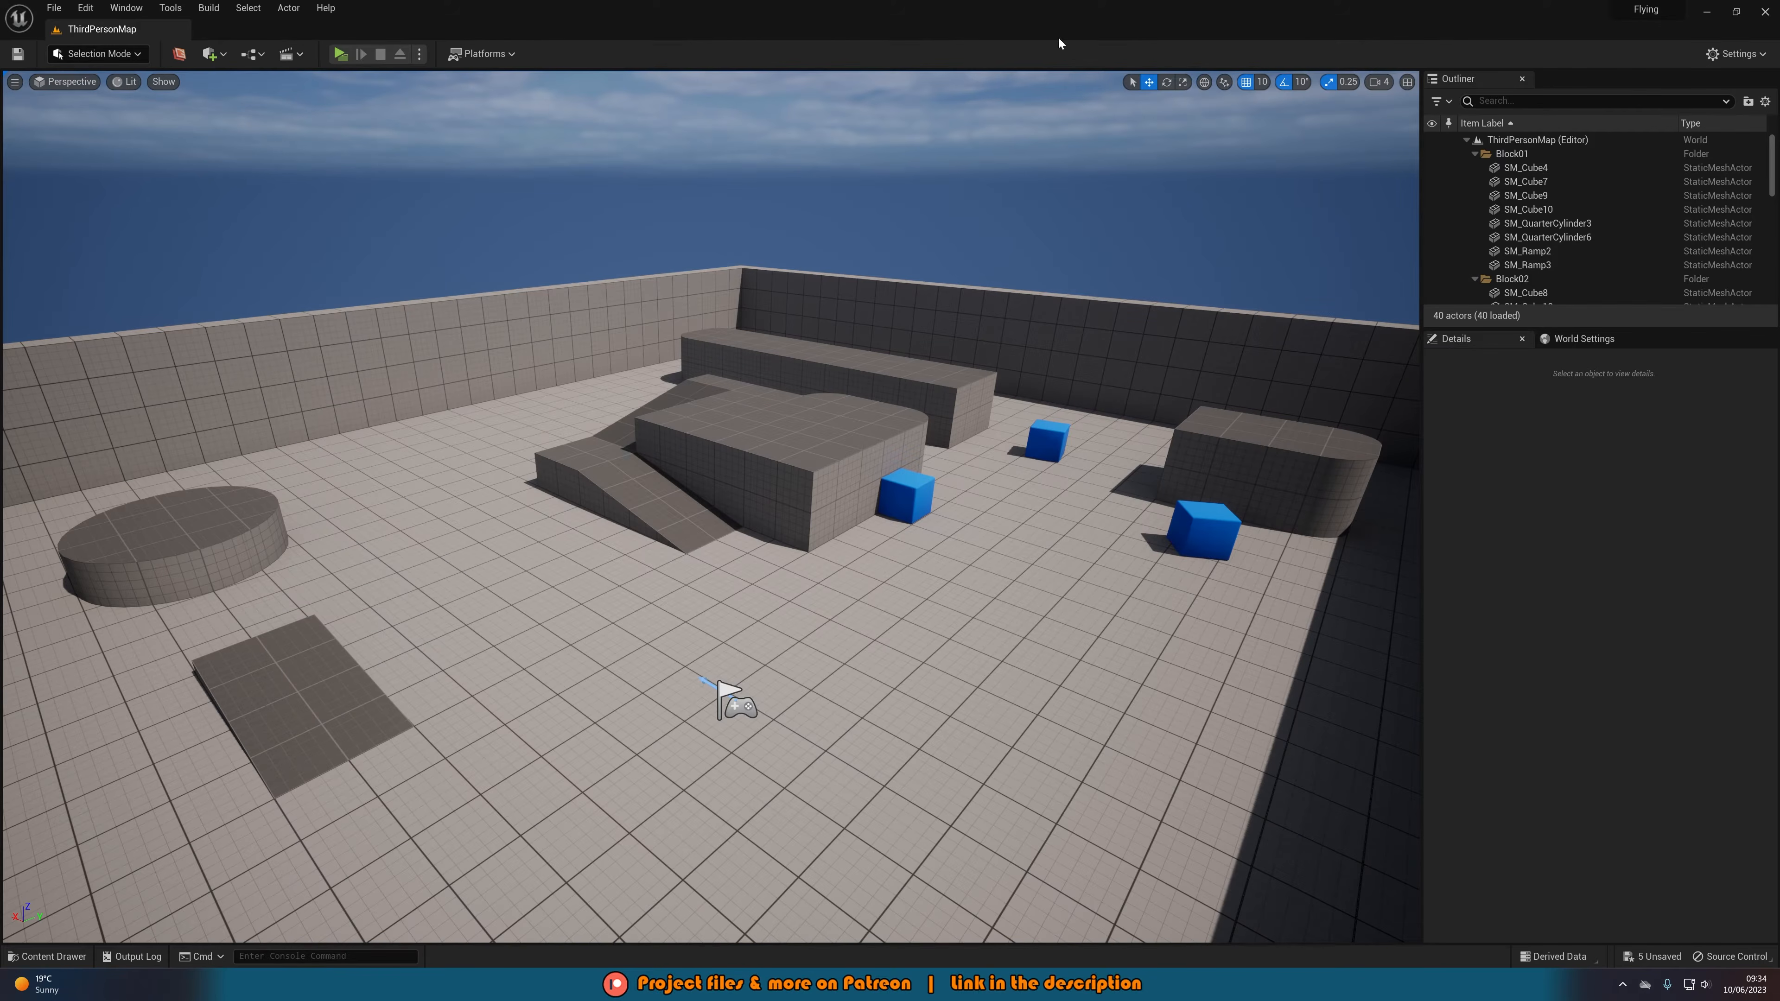
# - Import the Flying_Idle and Flying_FW animations into the Content folder using Y_Bot_Skeleton
pyautogui.hotkey('ctrl', 'space')
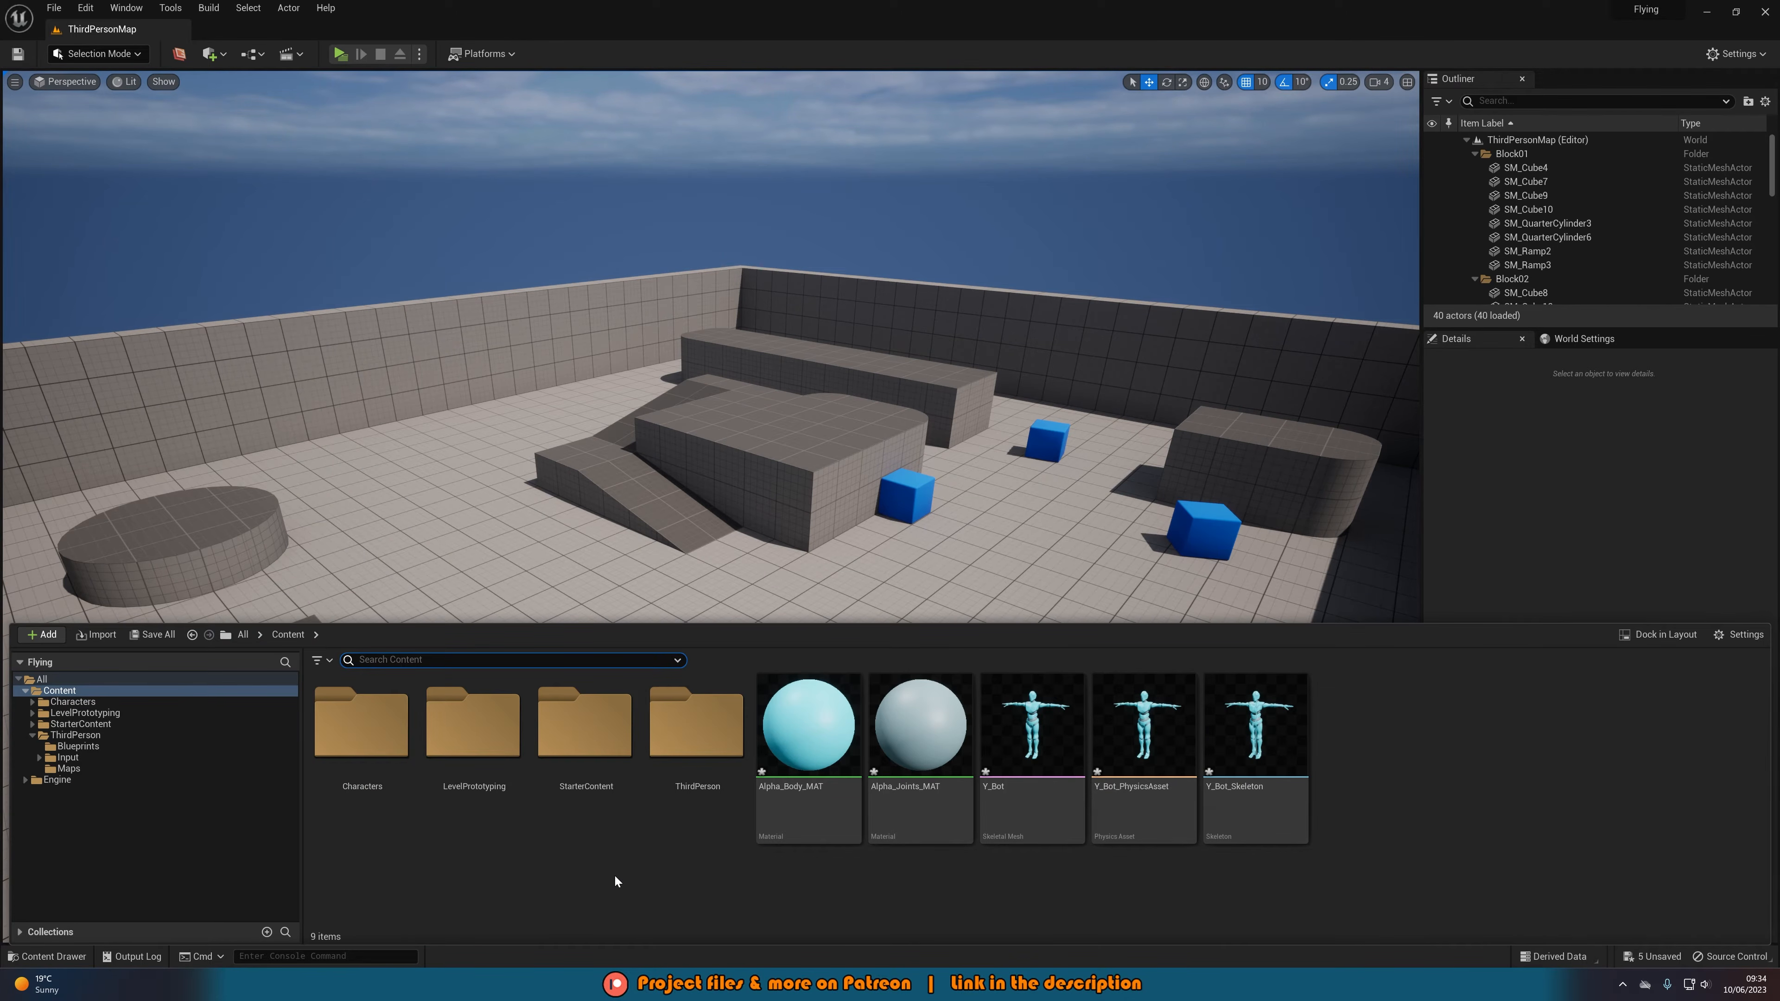
pyautogui.click(654, 874)
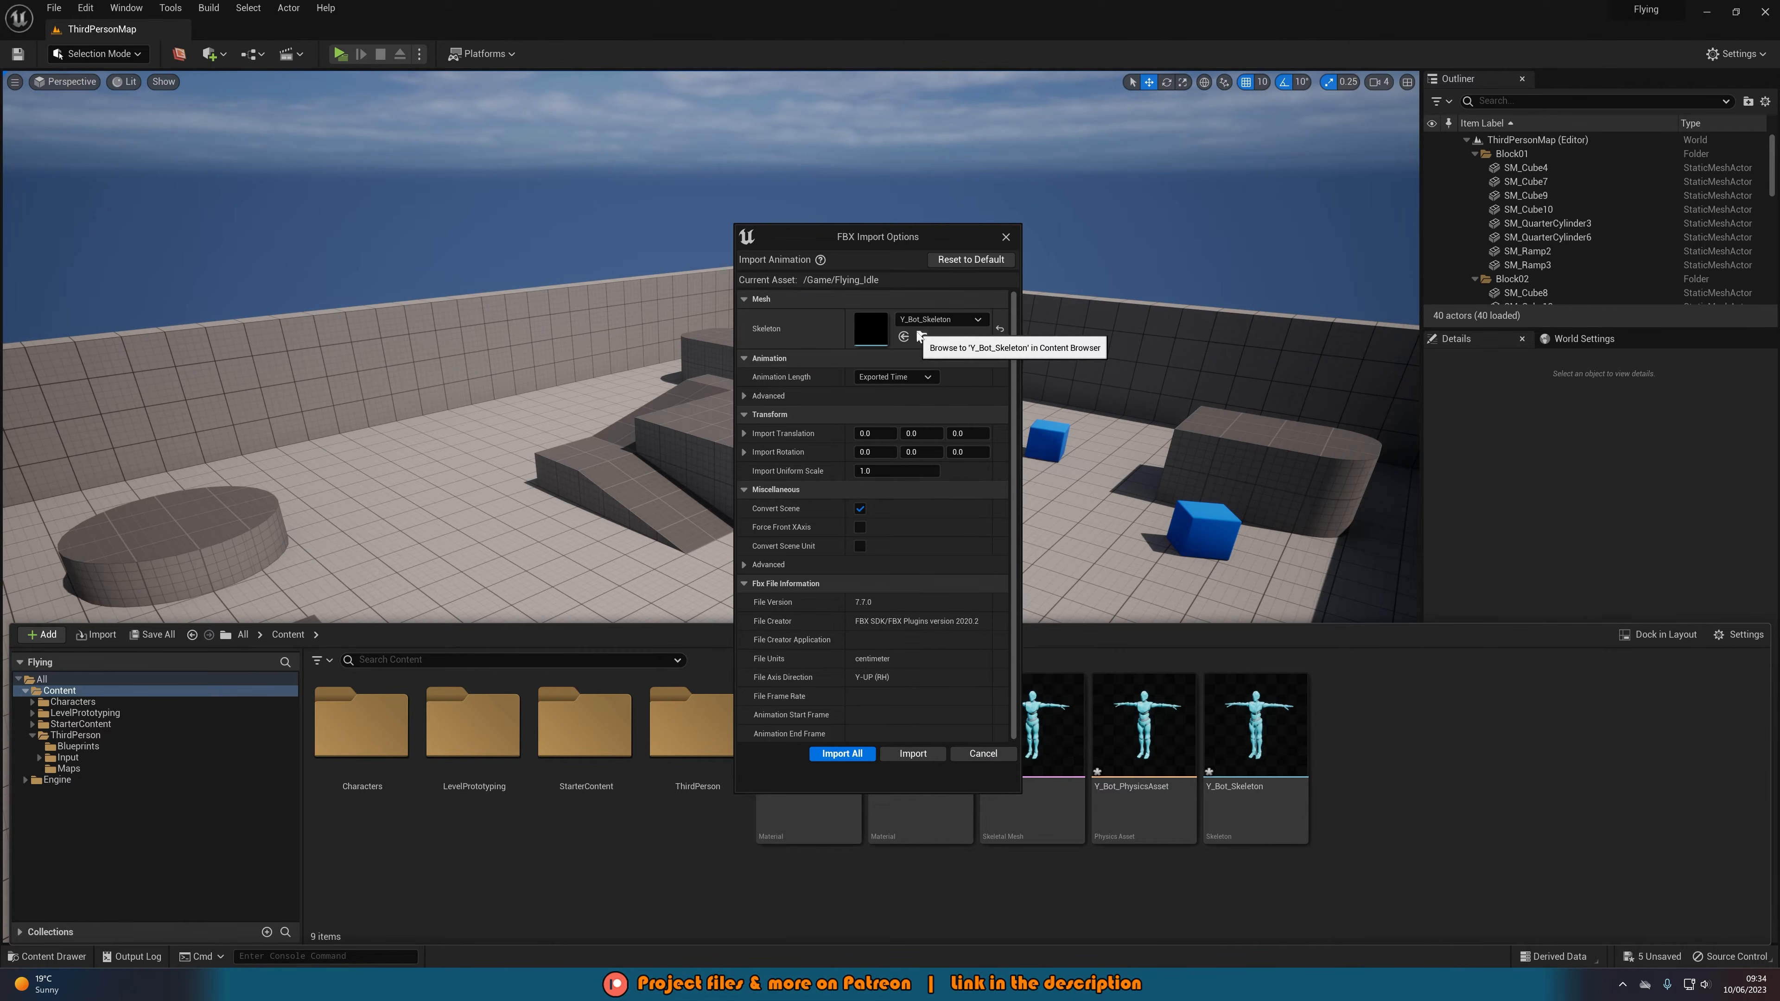
pyautogui.click(843, 751)
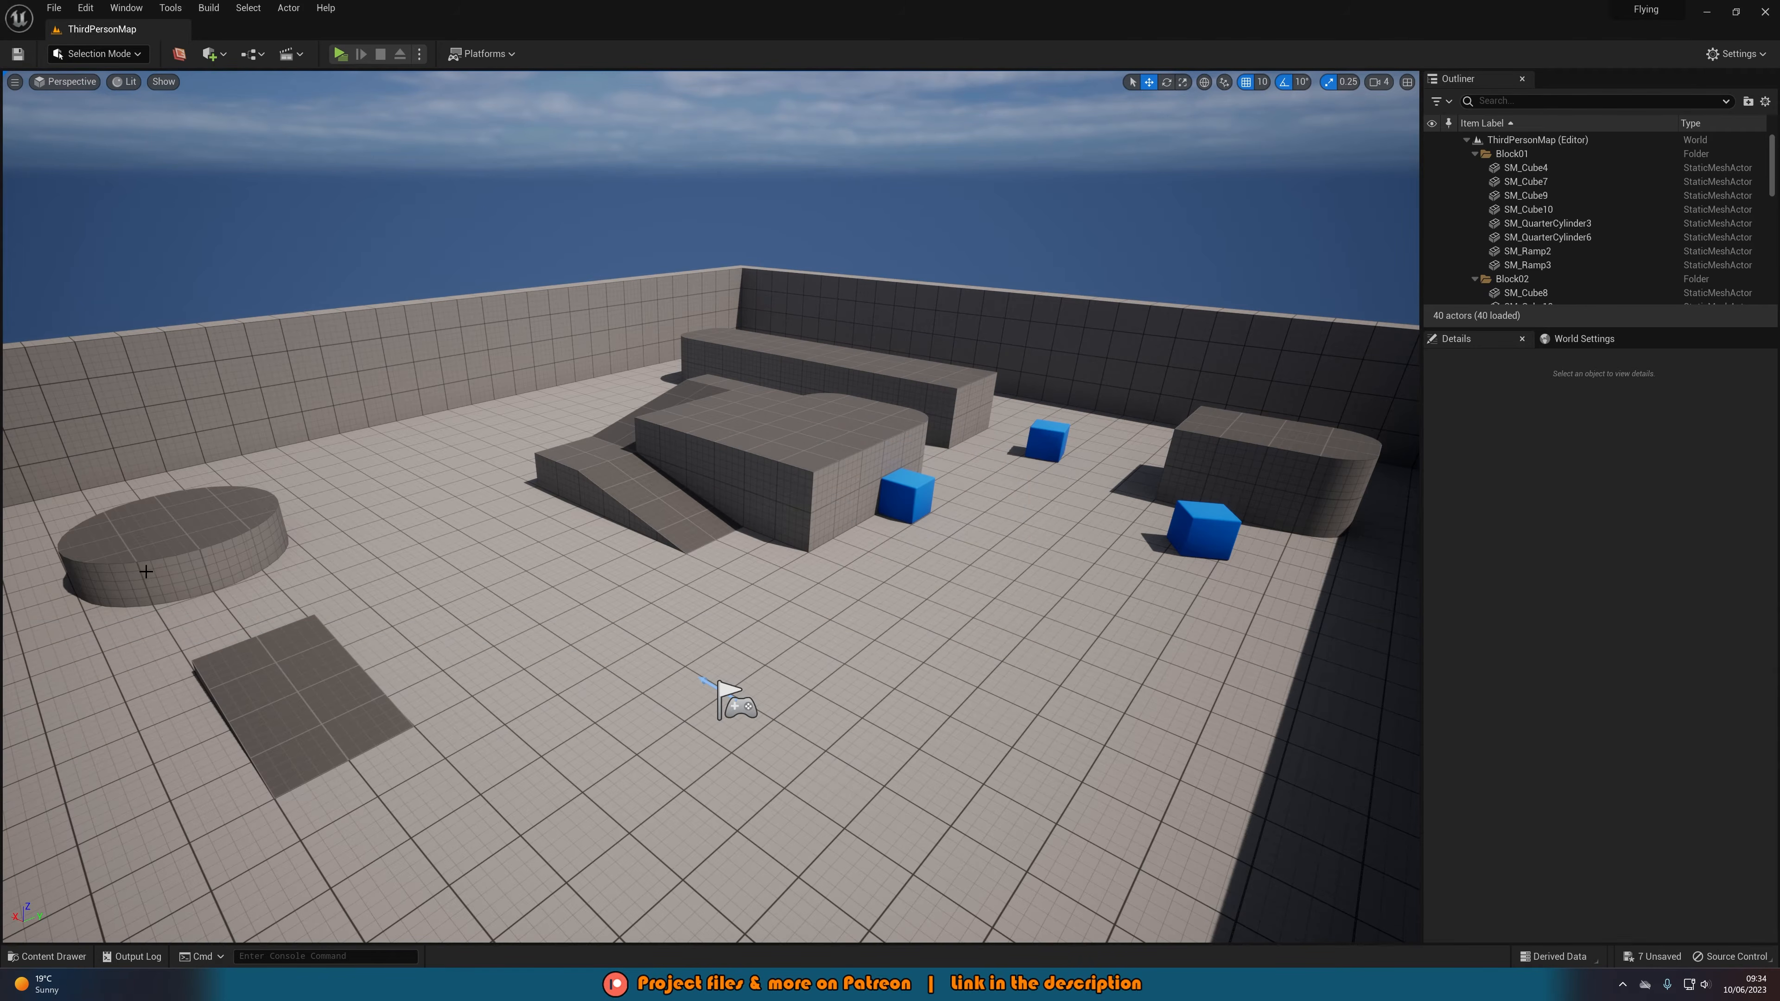
# - Open the Flying_FW and Flying_Idle animations, examine how each one plays in the preview, and close the animation editor
pyautogui.hotkey('ctrl', 'space')
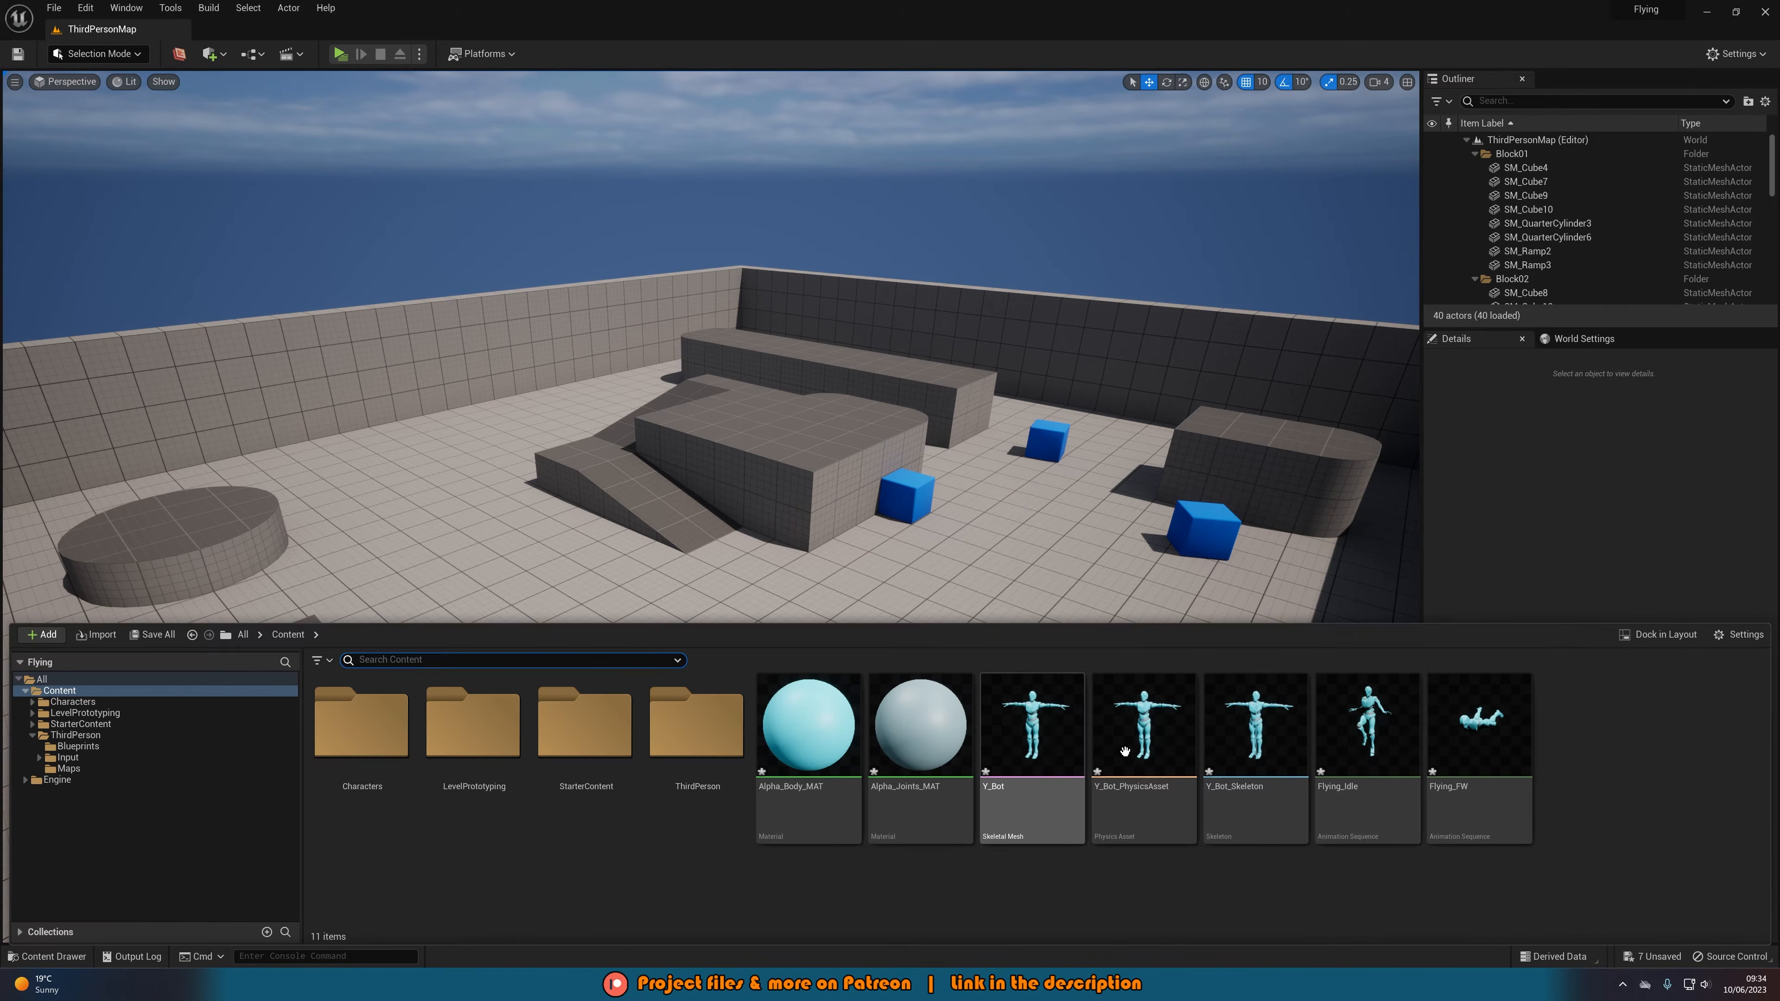
pyautogui.click(1354, 754)
pyautogui.keyDown('ctrl'); pyautogui.click(1489, 752); pyautogui.keyUp('ctrl')
pyautogui.press('Return')
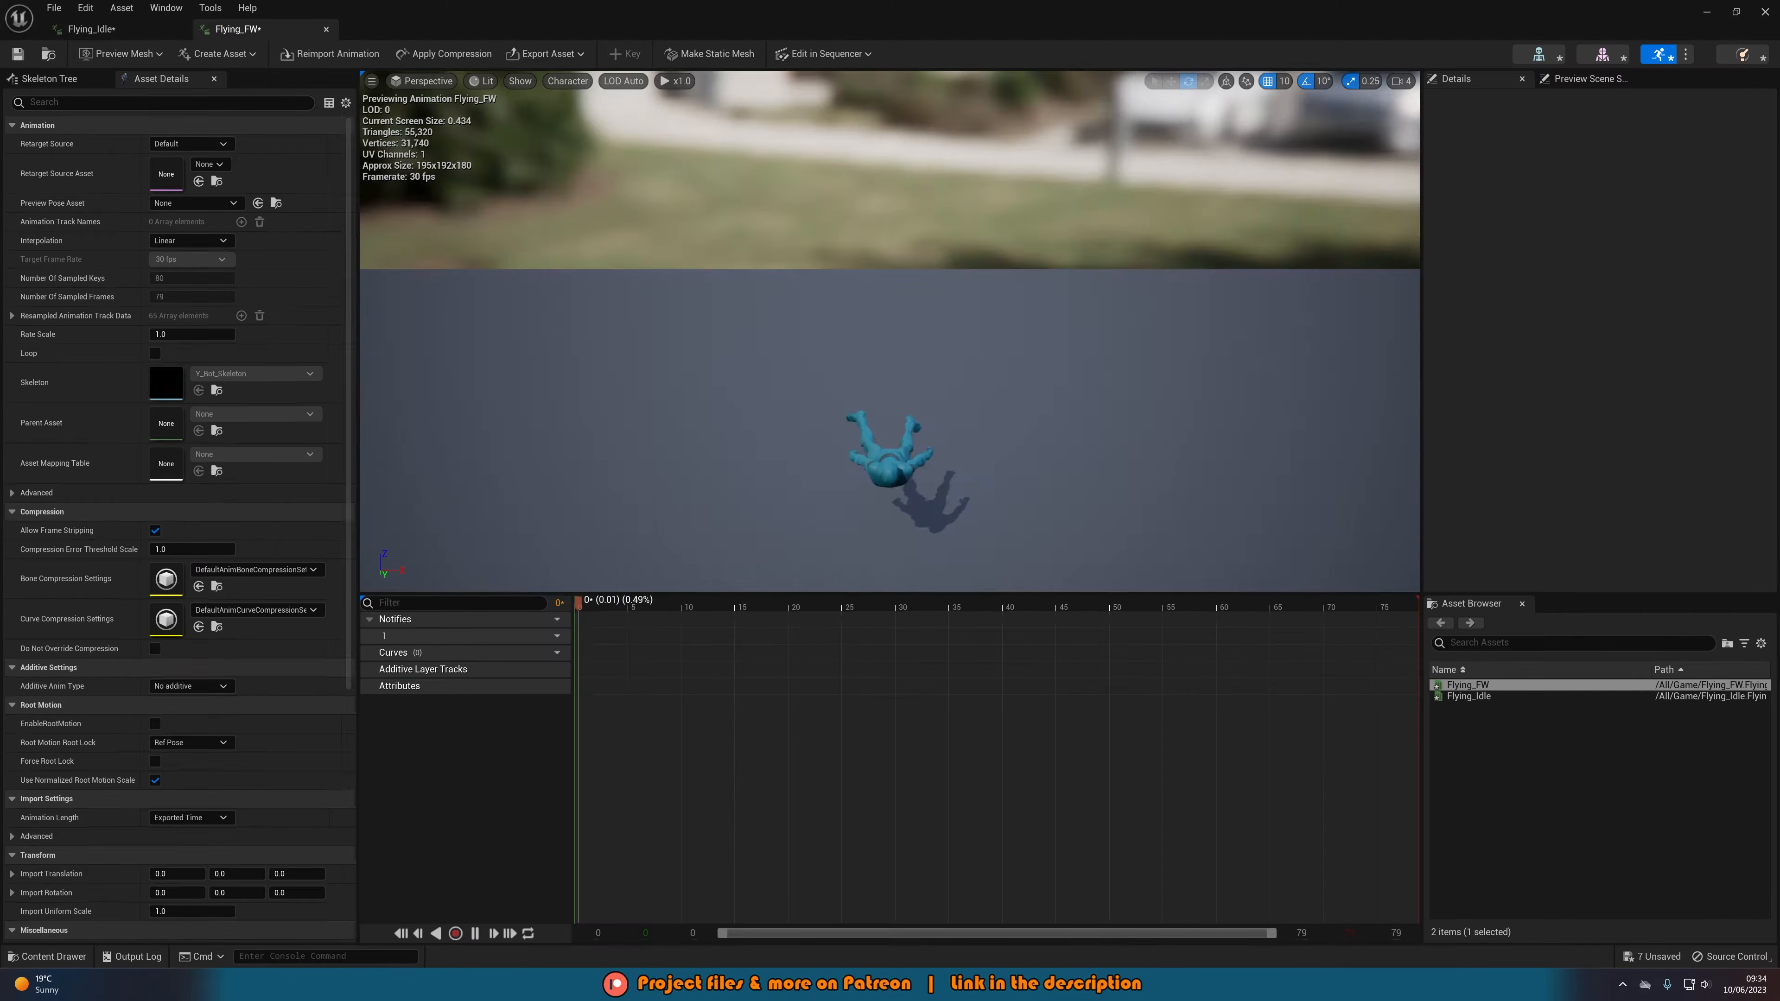
pyautogui.moveTo(891, 331); pyautogui.dragTo(701, 332)
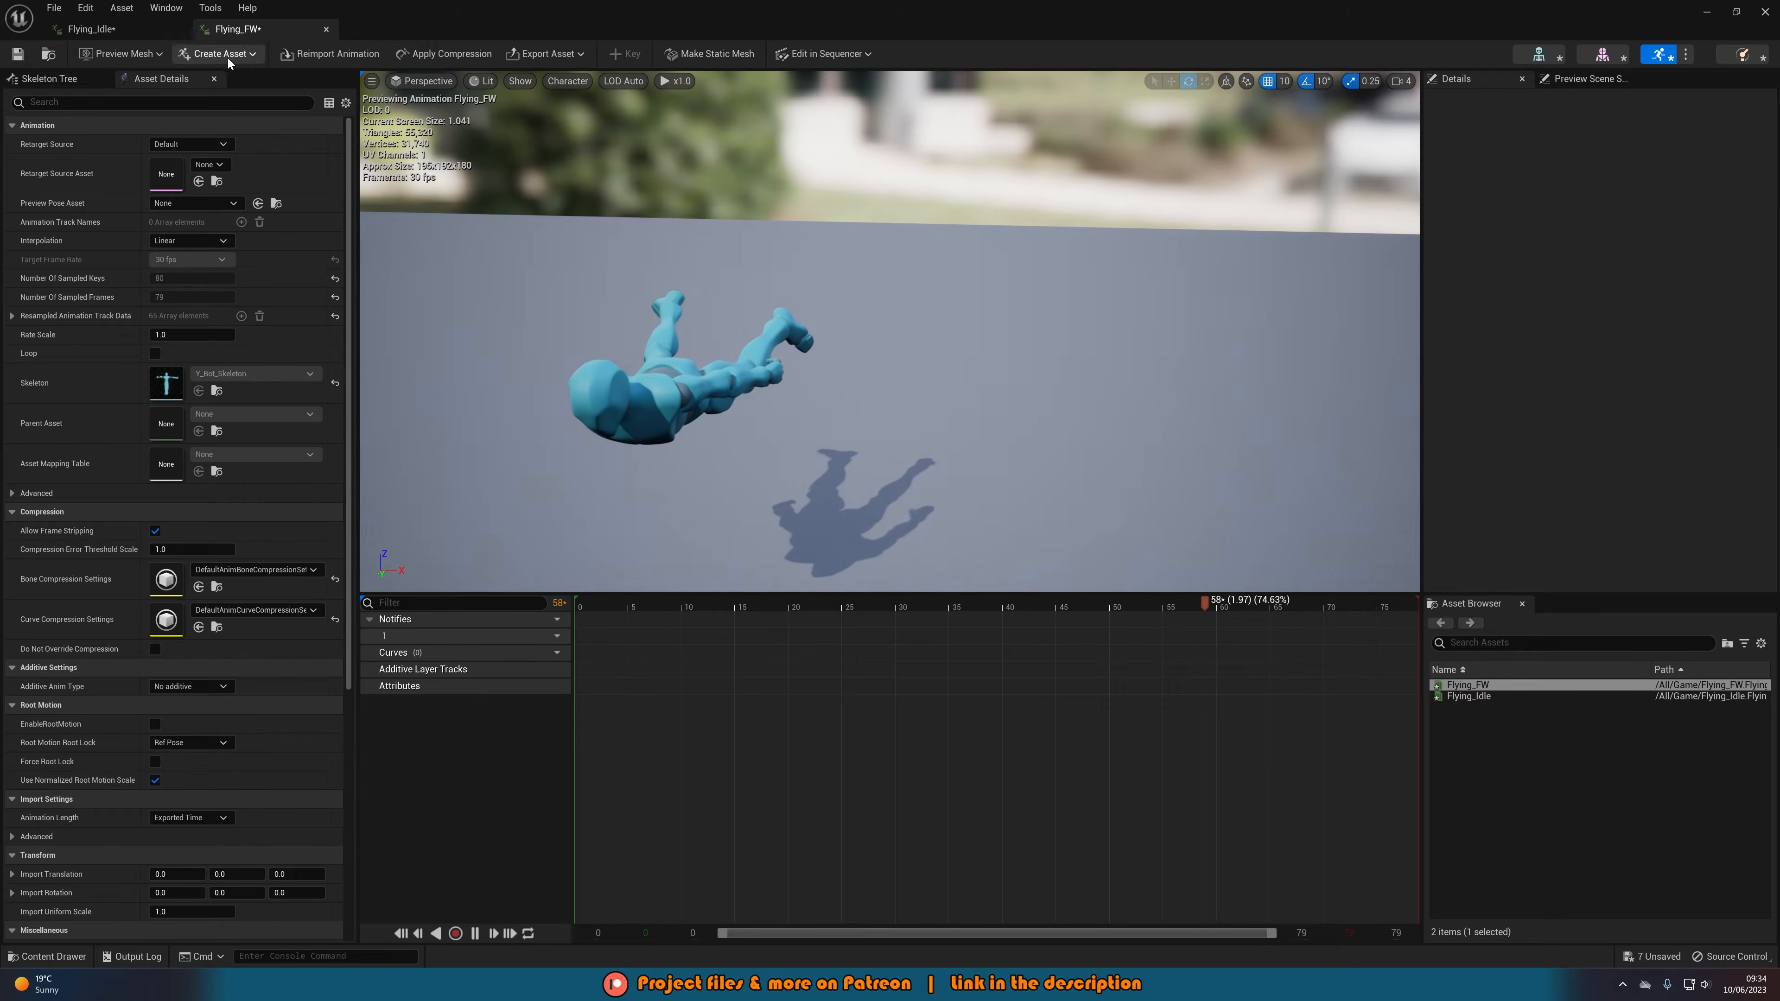
pyautogui.click(94, 29)
pyautogui.moveTo(890, 331); pyautogui.dragTo(940, 331)
pyautogui.moveTo(801, 338); pyautogui.dragTo(845, 393)
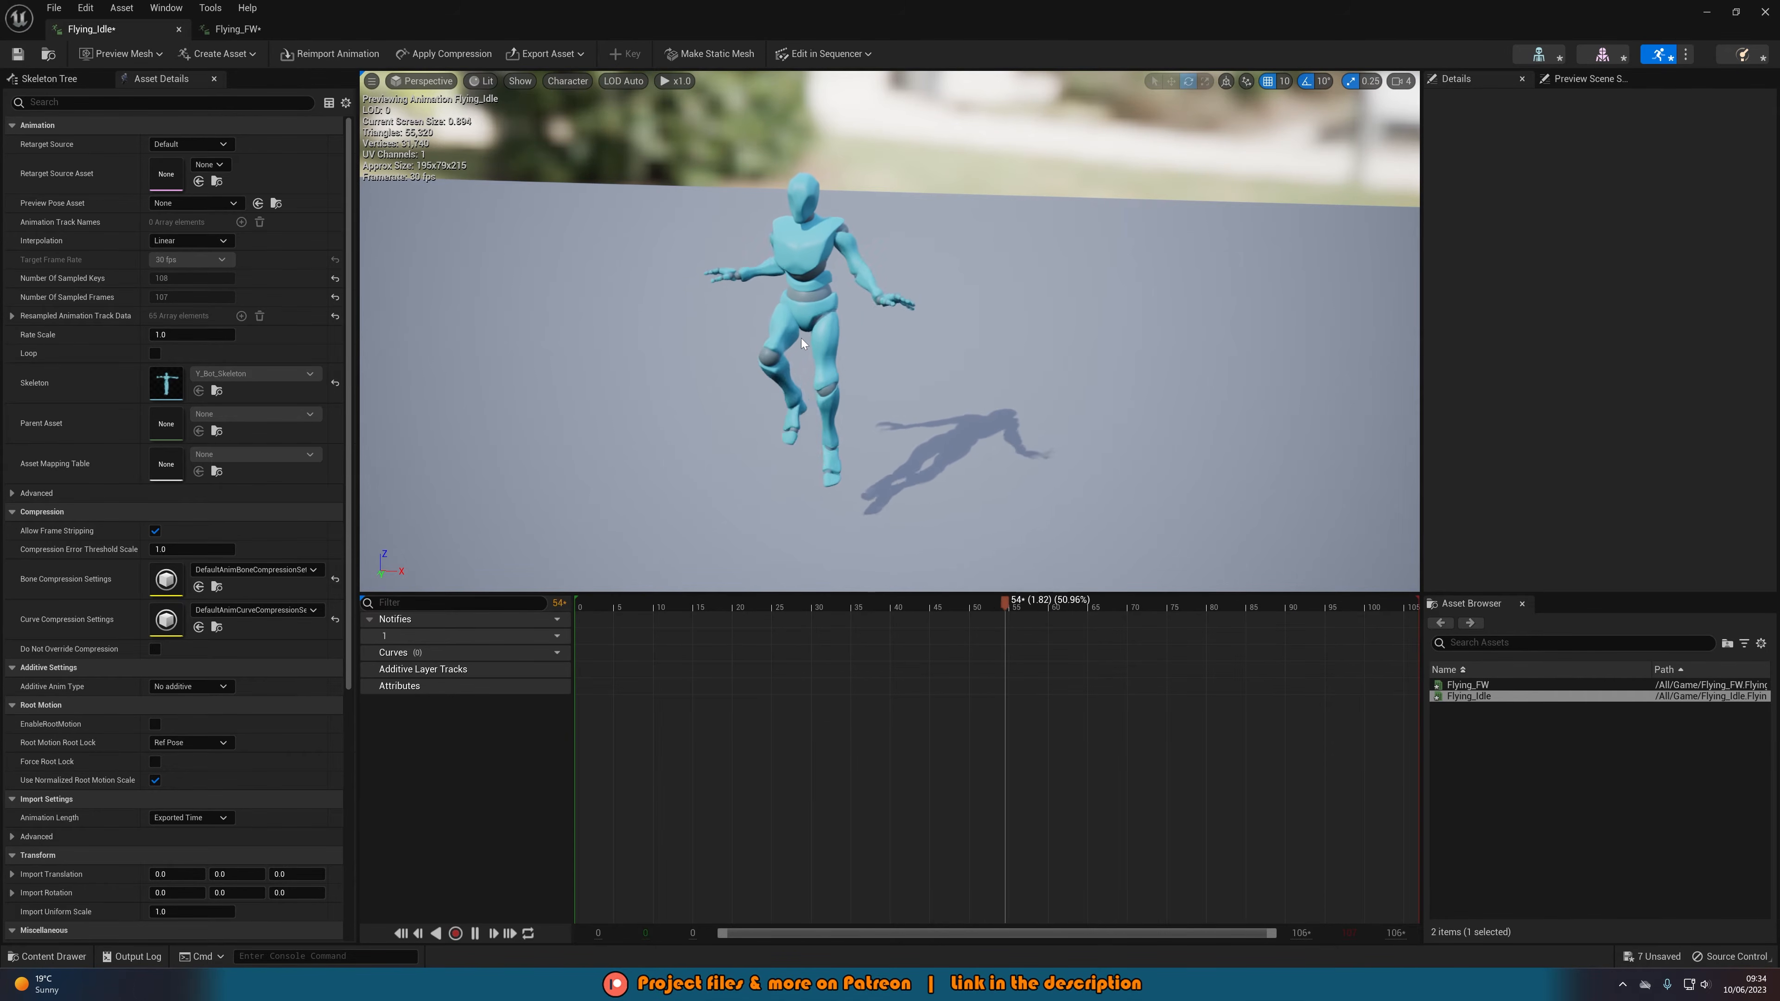
pyautogui.click(1769, 12)
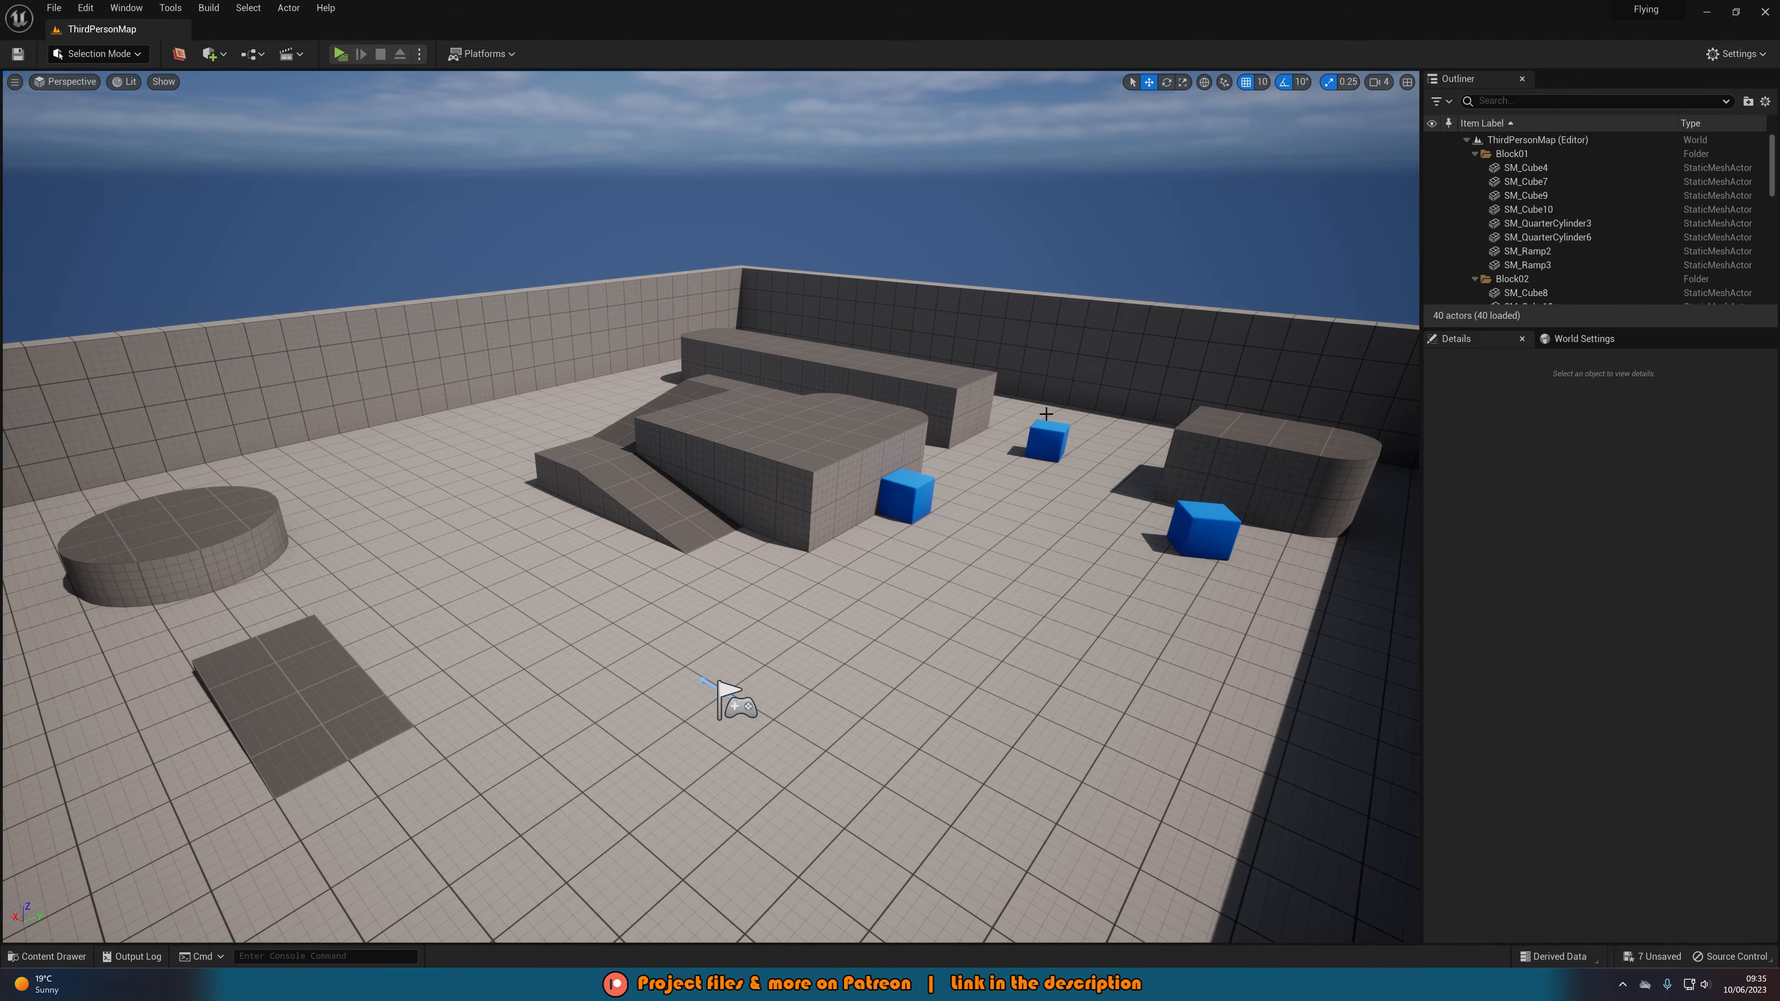
# - Create an IK Rig in the Content folder for the Y_Bot skeletal mesh and name it IKR_YBot
pyautogui.hotkey('ctrl', 'space')
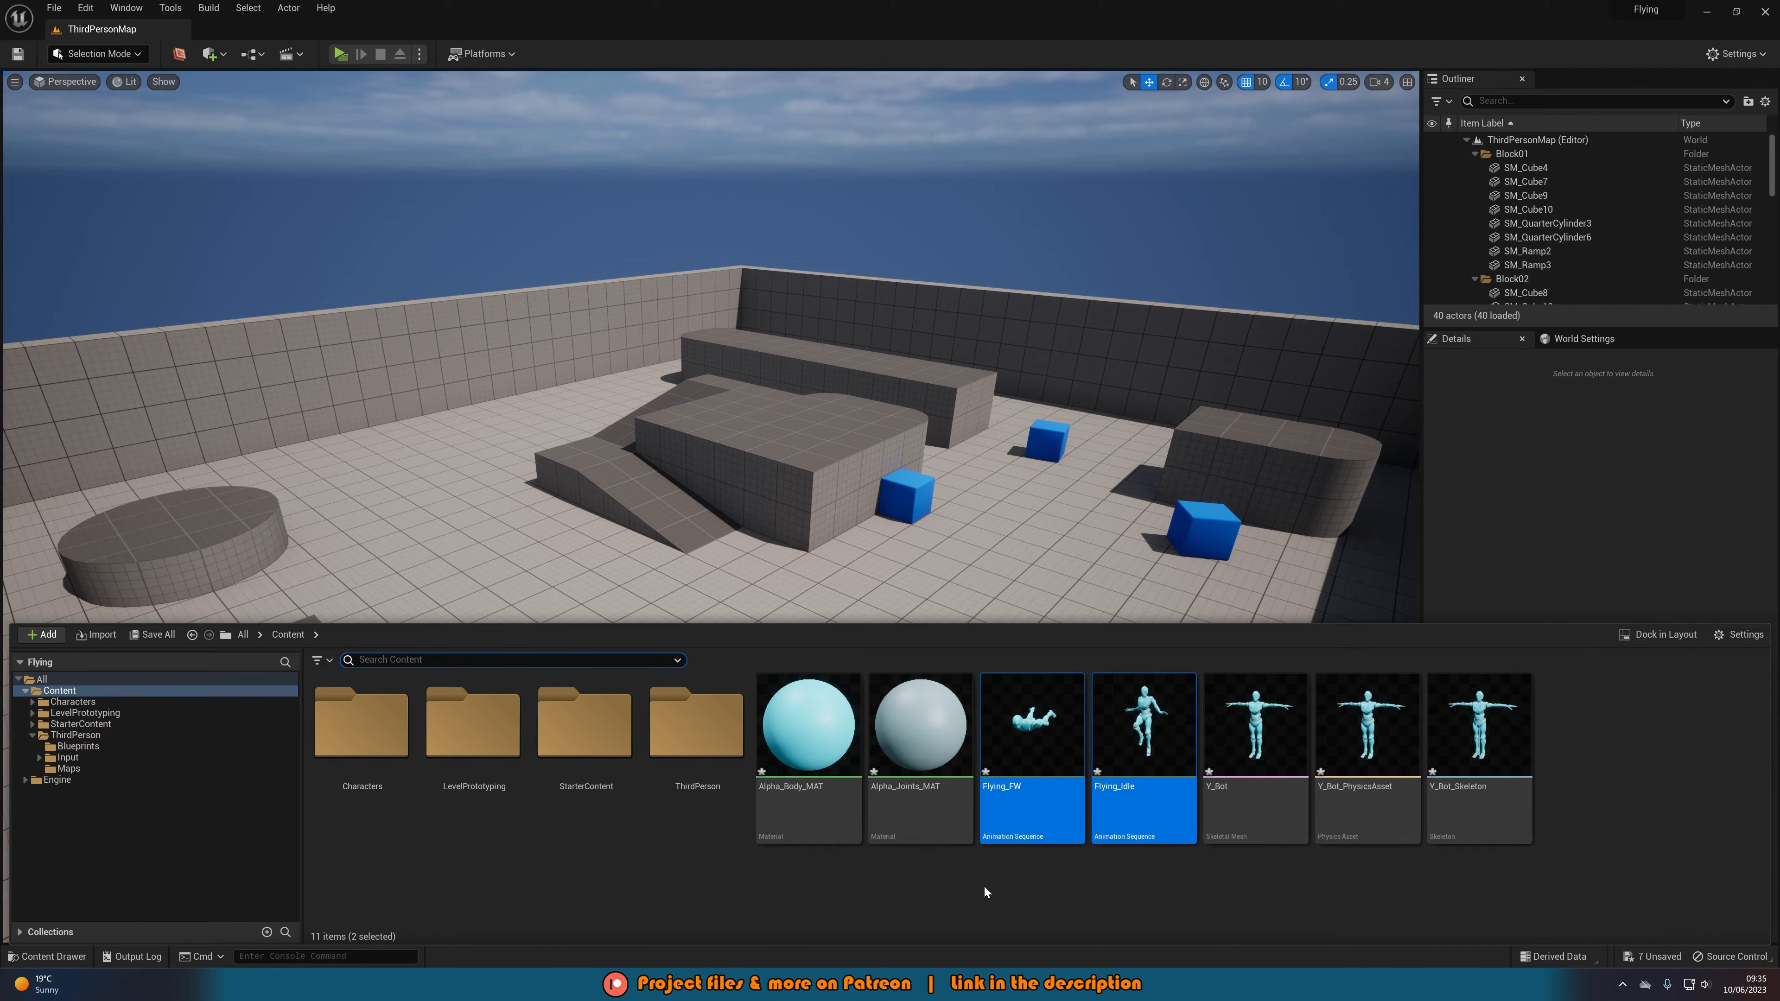
pyautogui.rightClick(928, 888)
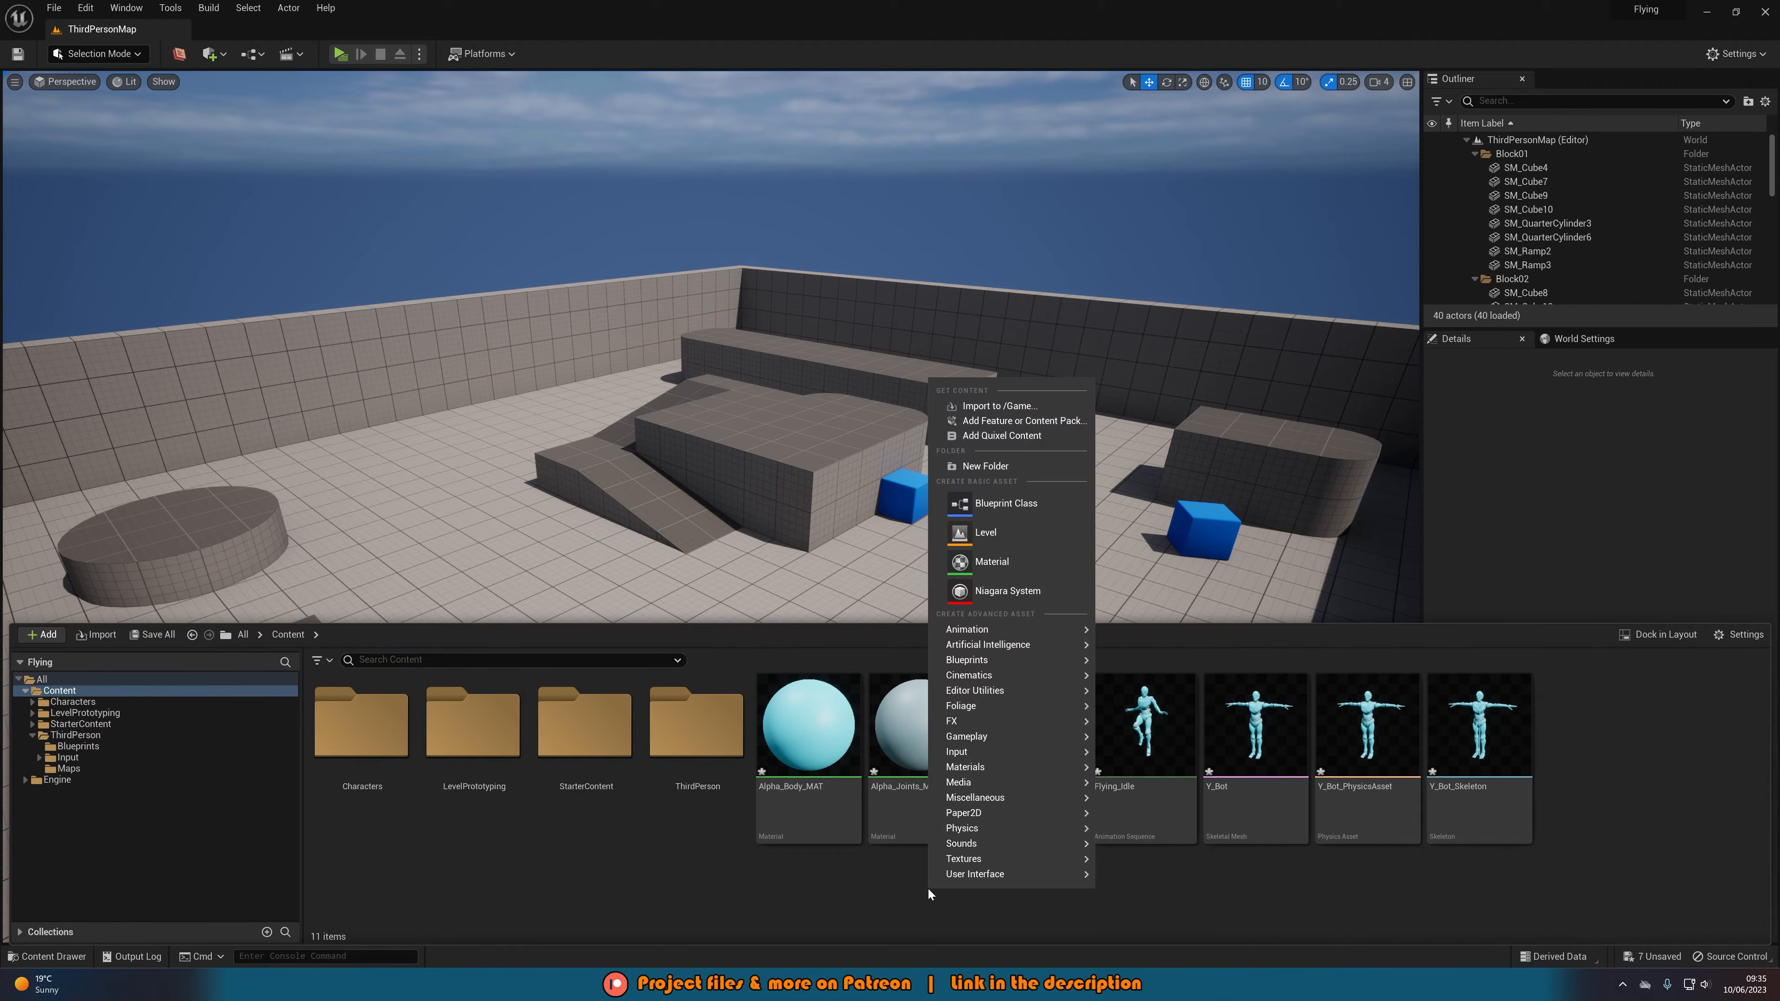
pyautogui.moveTo(1043, 632)
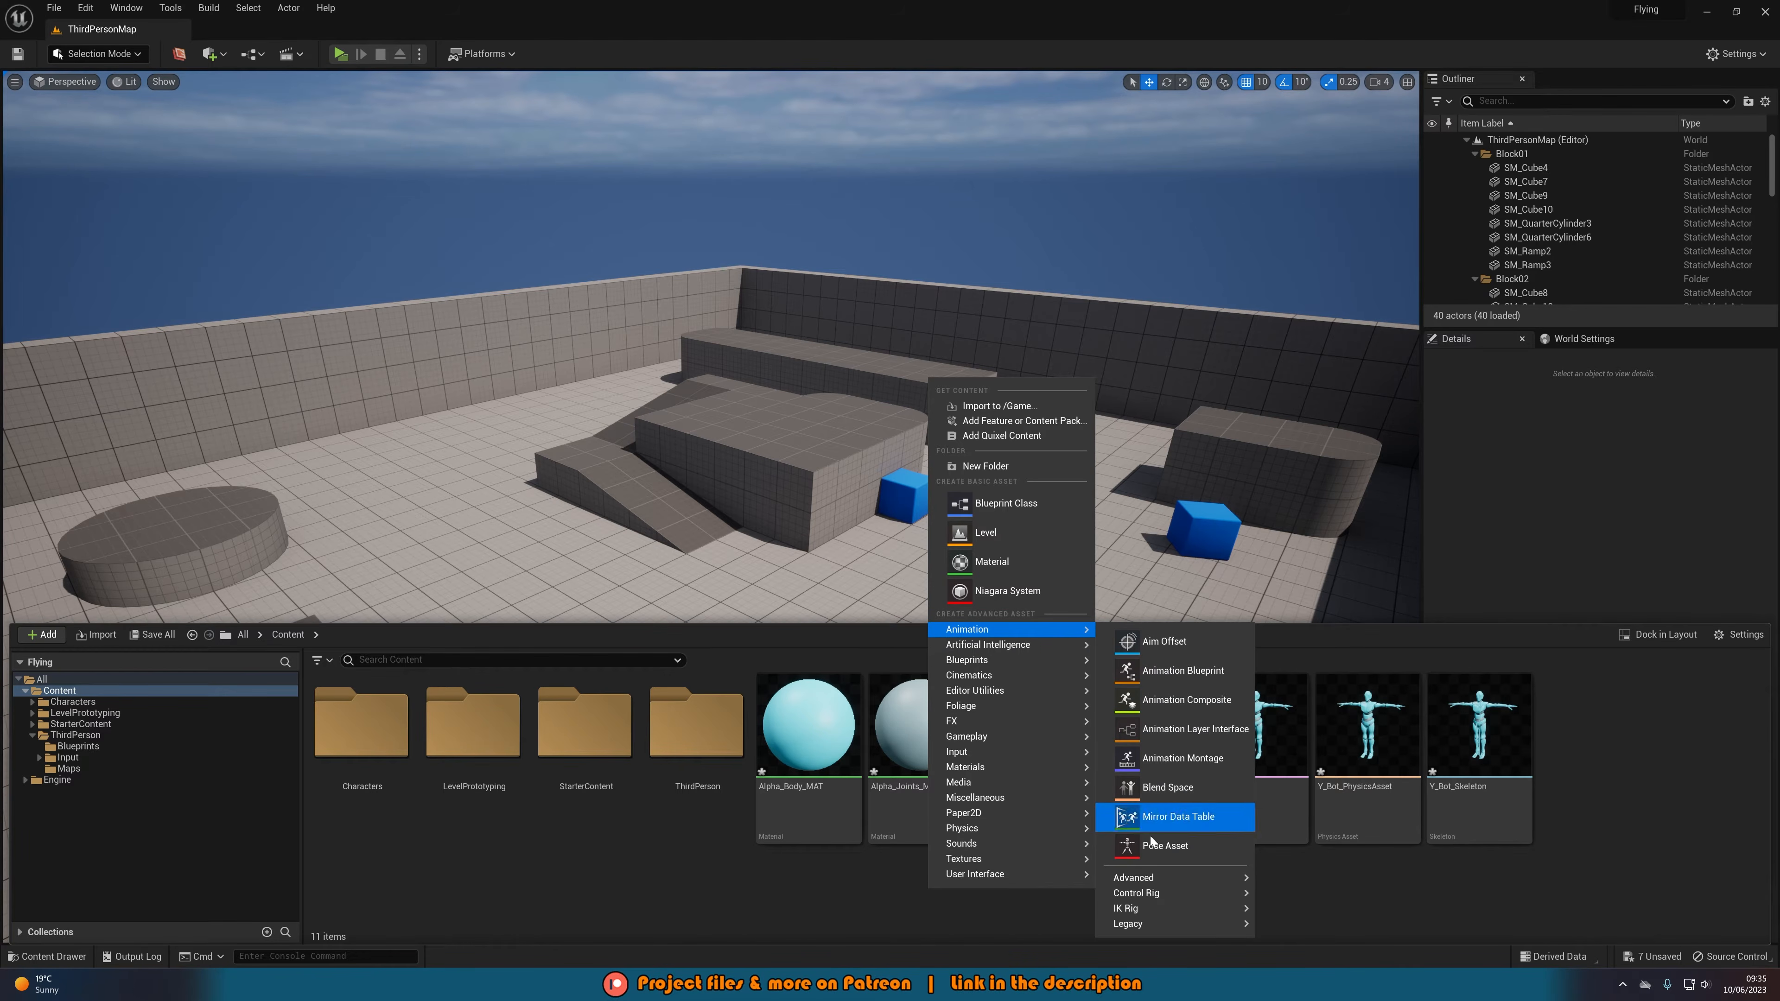
pyautogui.moveTo(1130, 910)
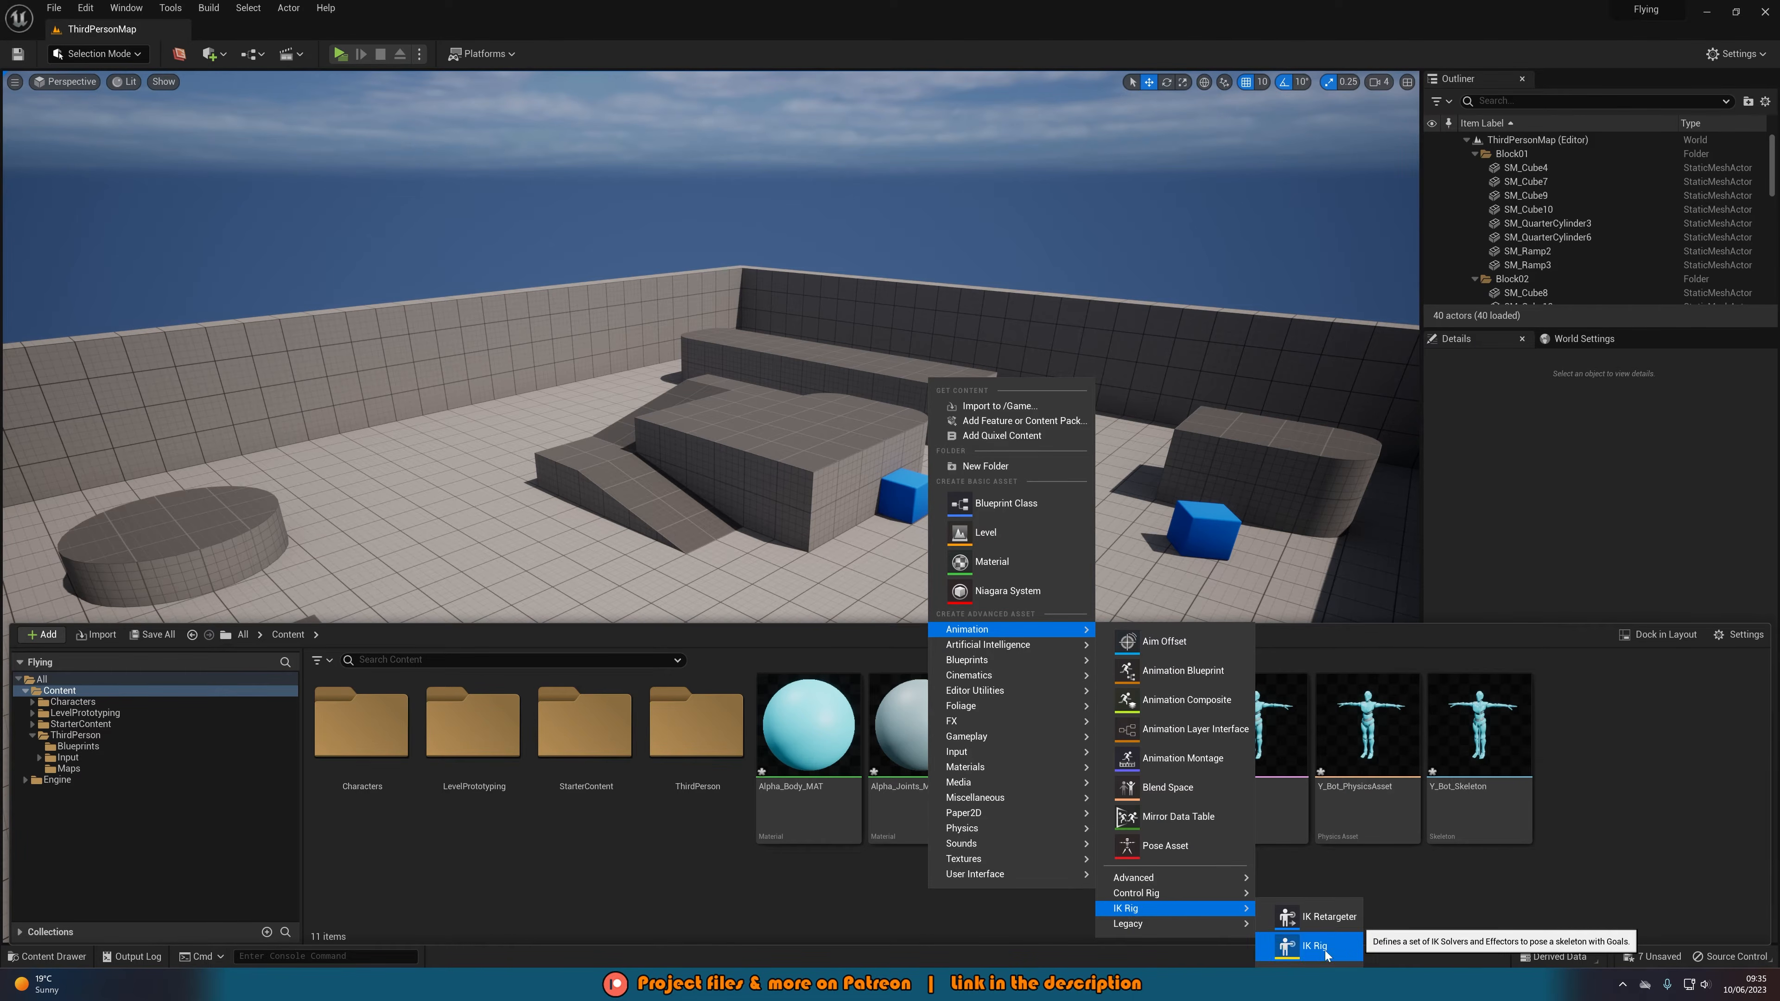
pyautogui.click(1304, 947)
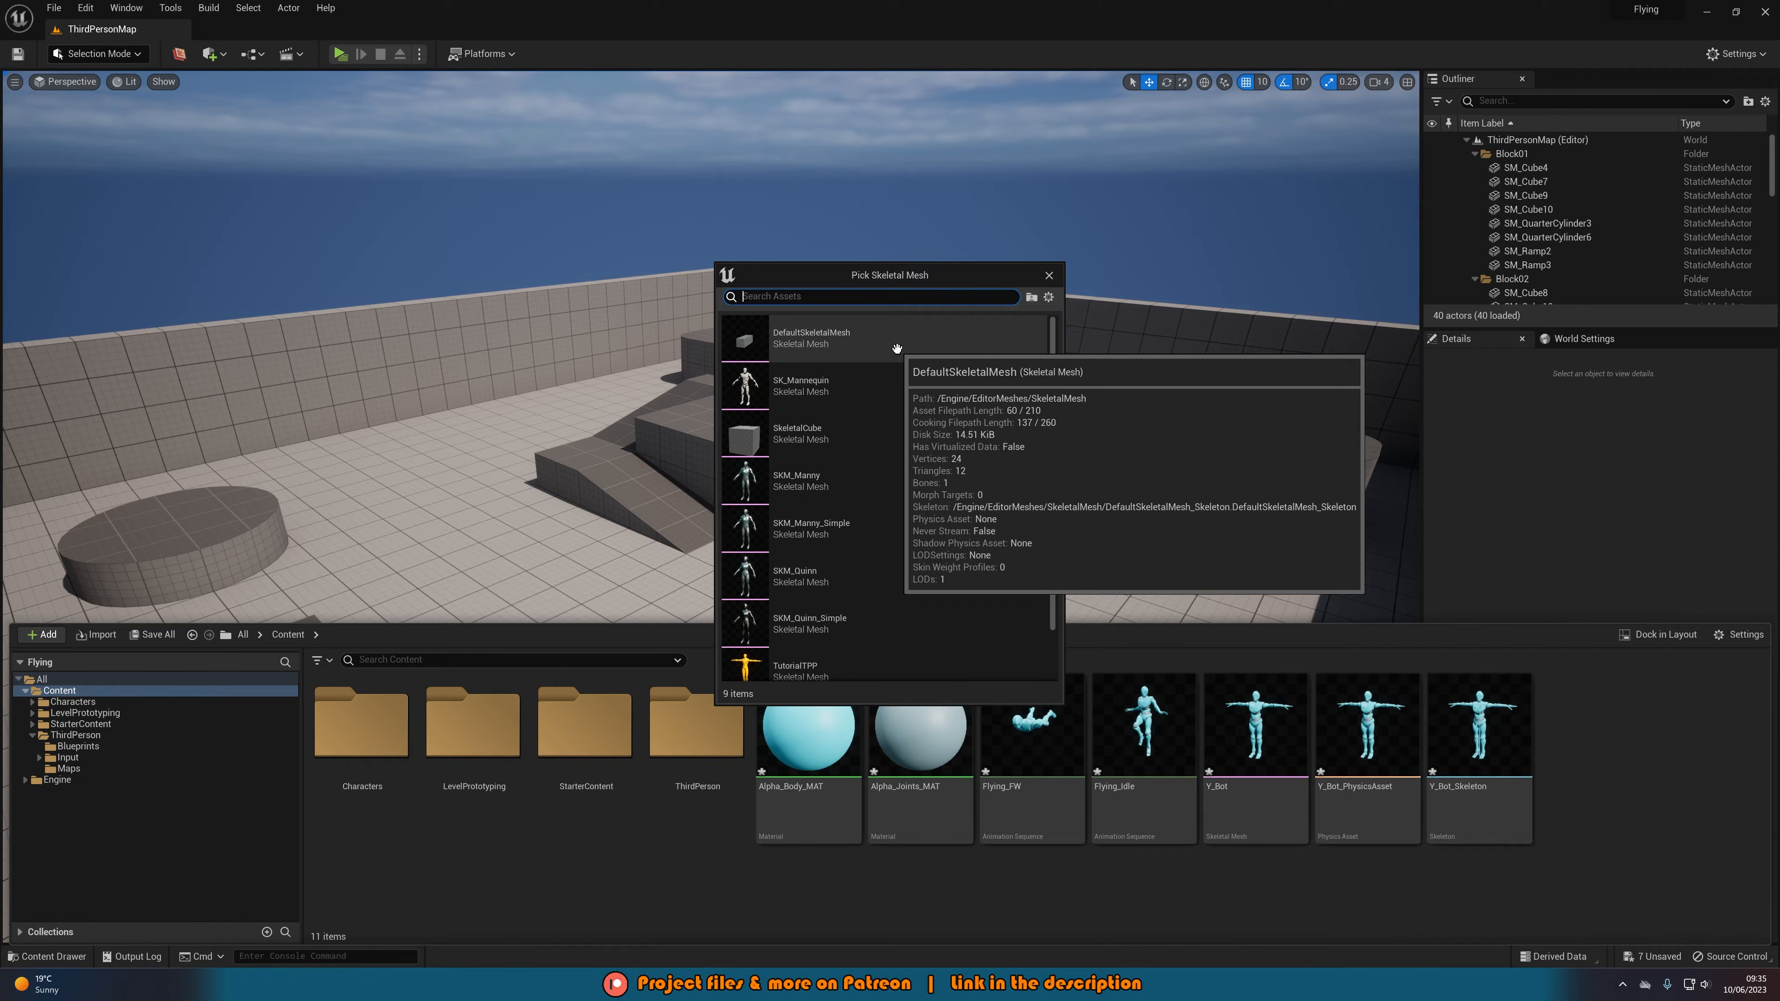
pyautogui.write('y')
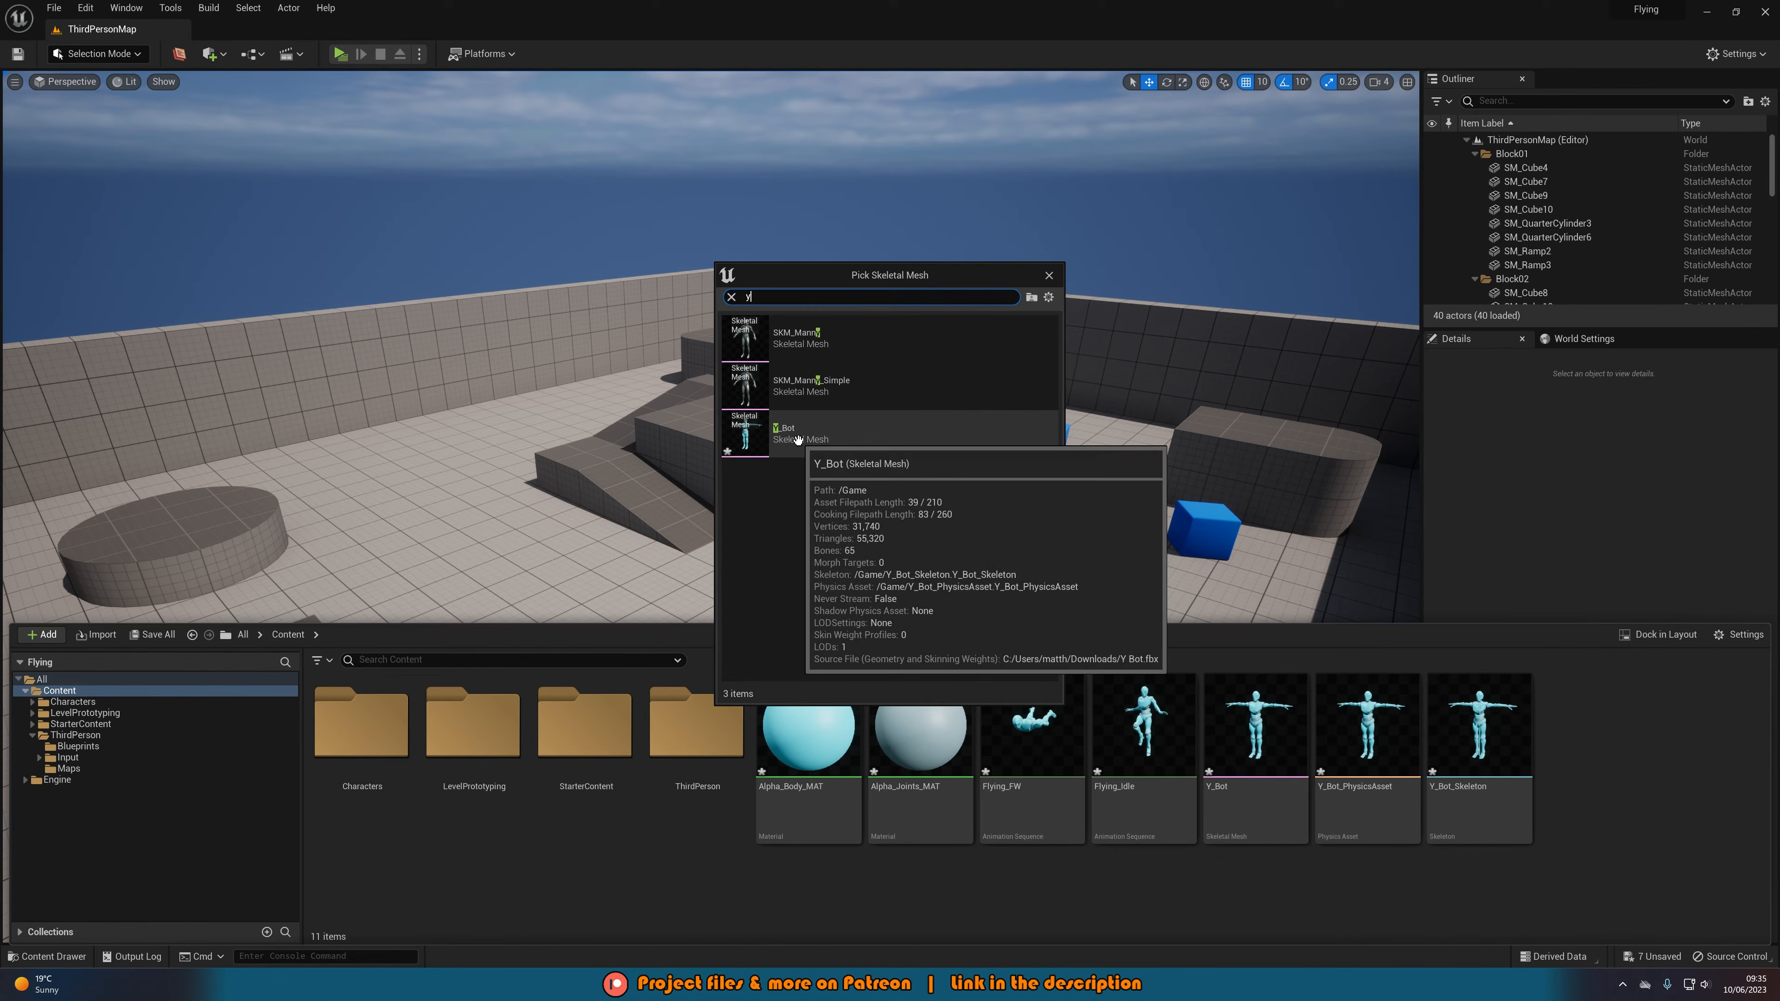
pyautogui.click(799, 435)
pyautogui.write('IKR_Y')
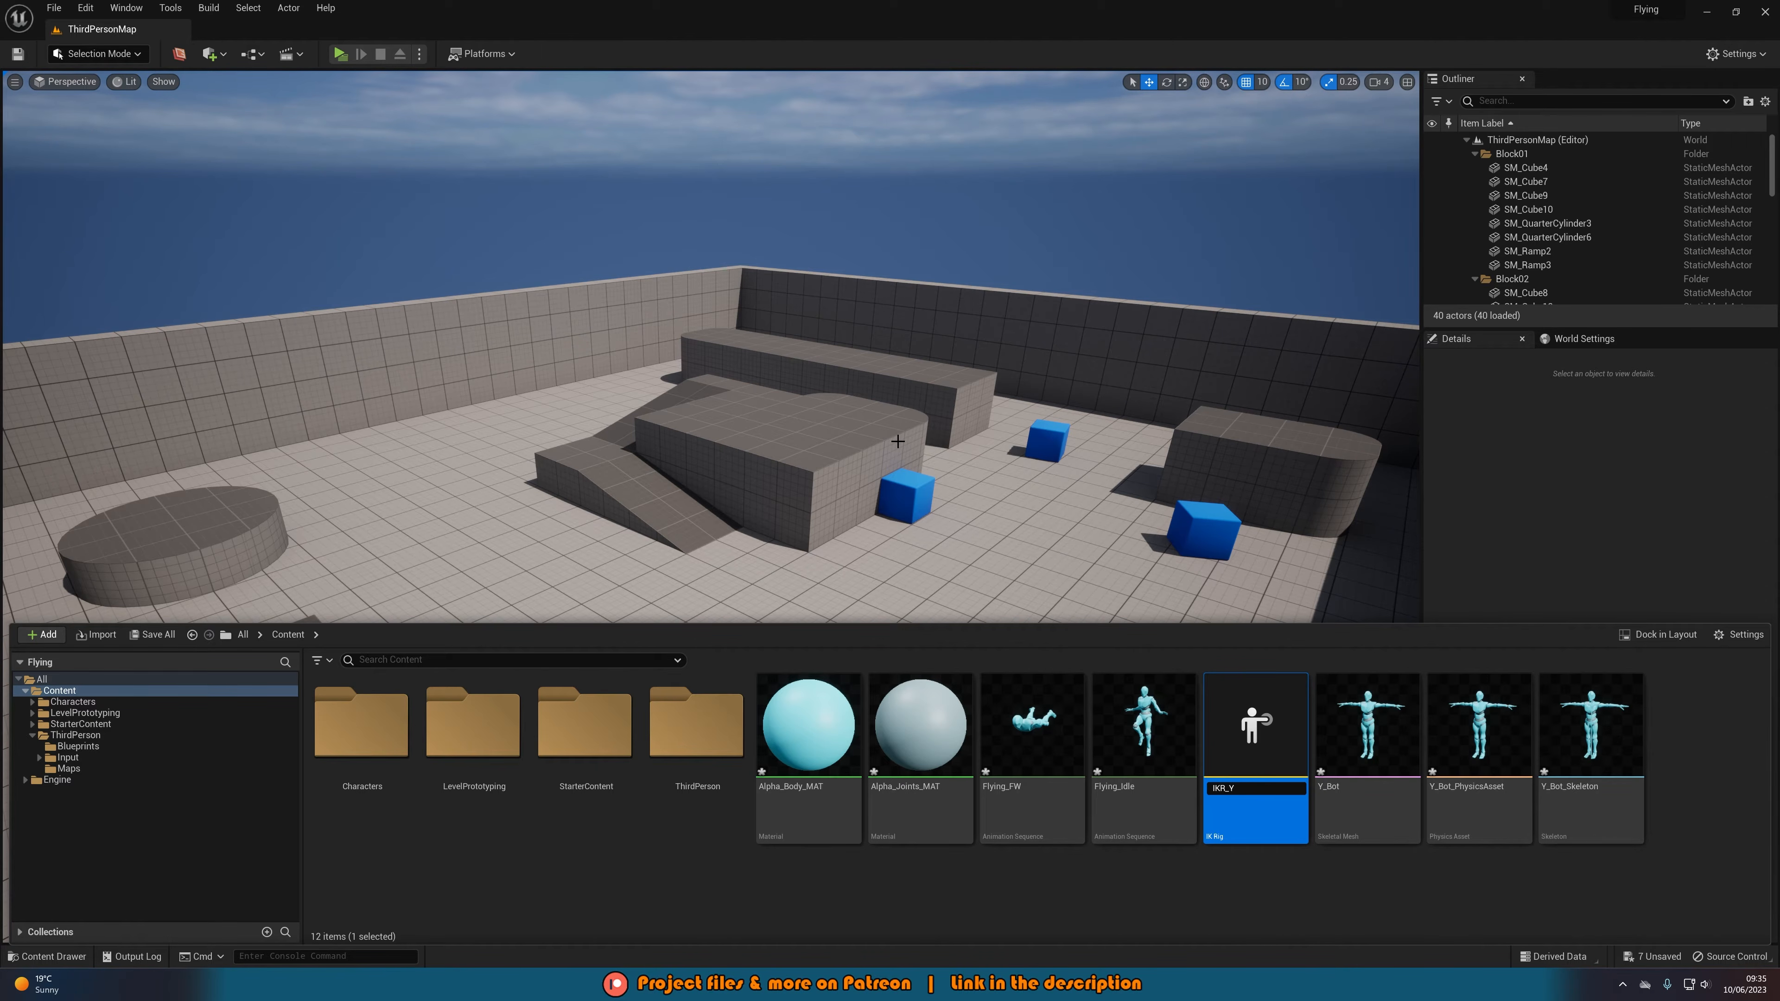
pyautogui.write('Bot')
pyautogui.press('Return')
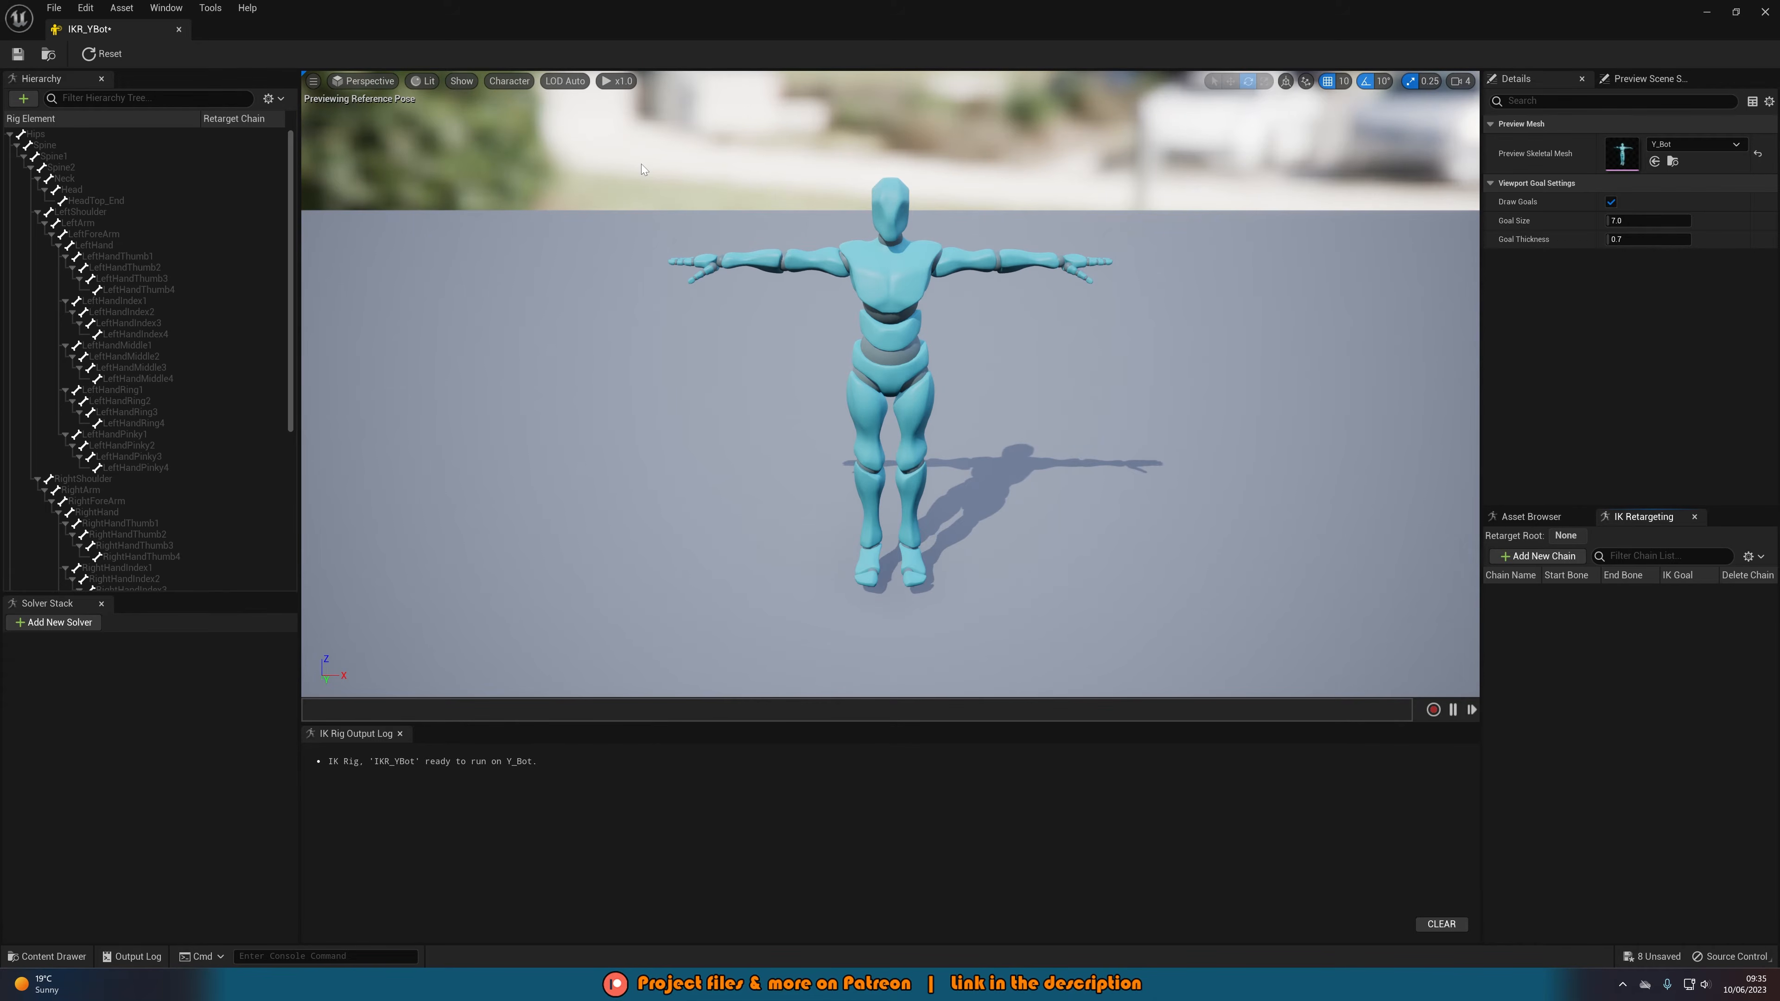
# - Add a retarget chain named Spine from the Spine bone to Spine2, without a goal
pyautogui.click(77, 146)
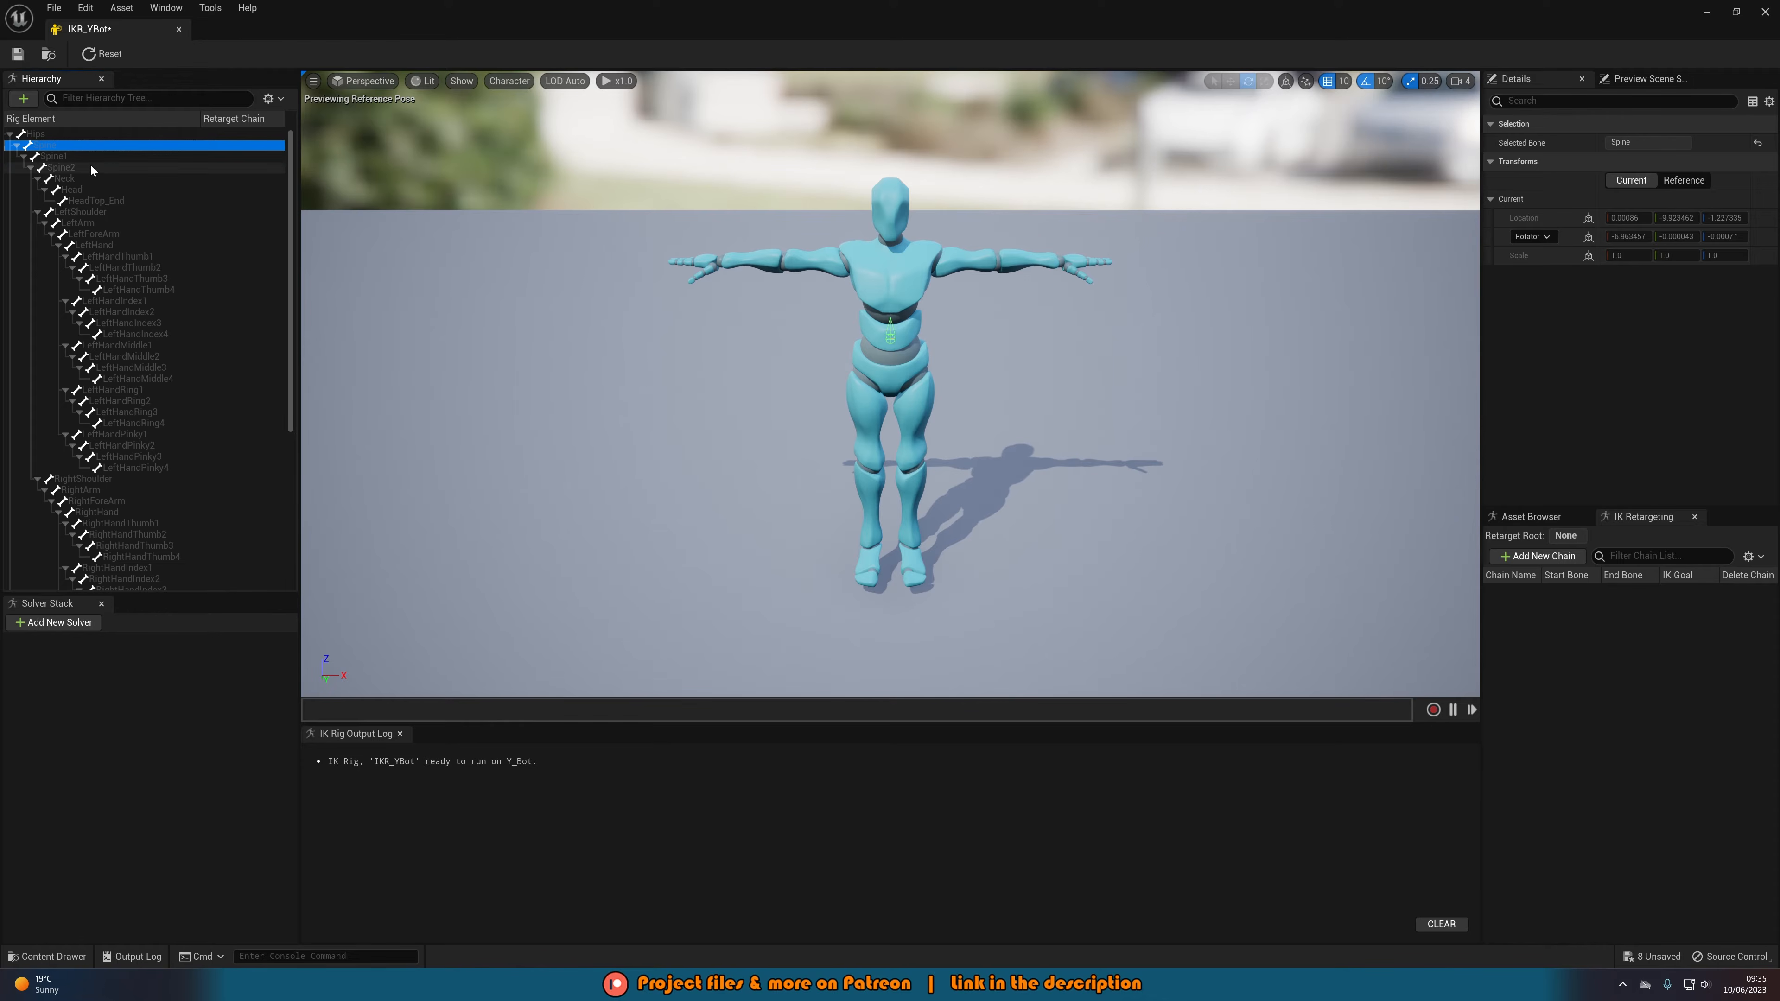
pyautogui.keyDown('shift'); pyautogui.click(90, 165); pyautogui.keyUp('shift')
pyautogui.click(1538, 556)
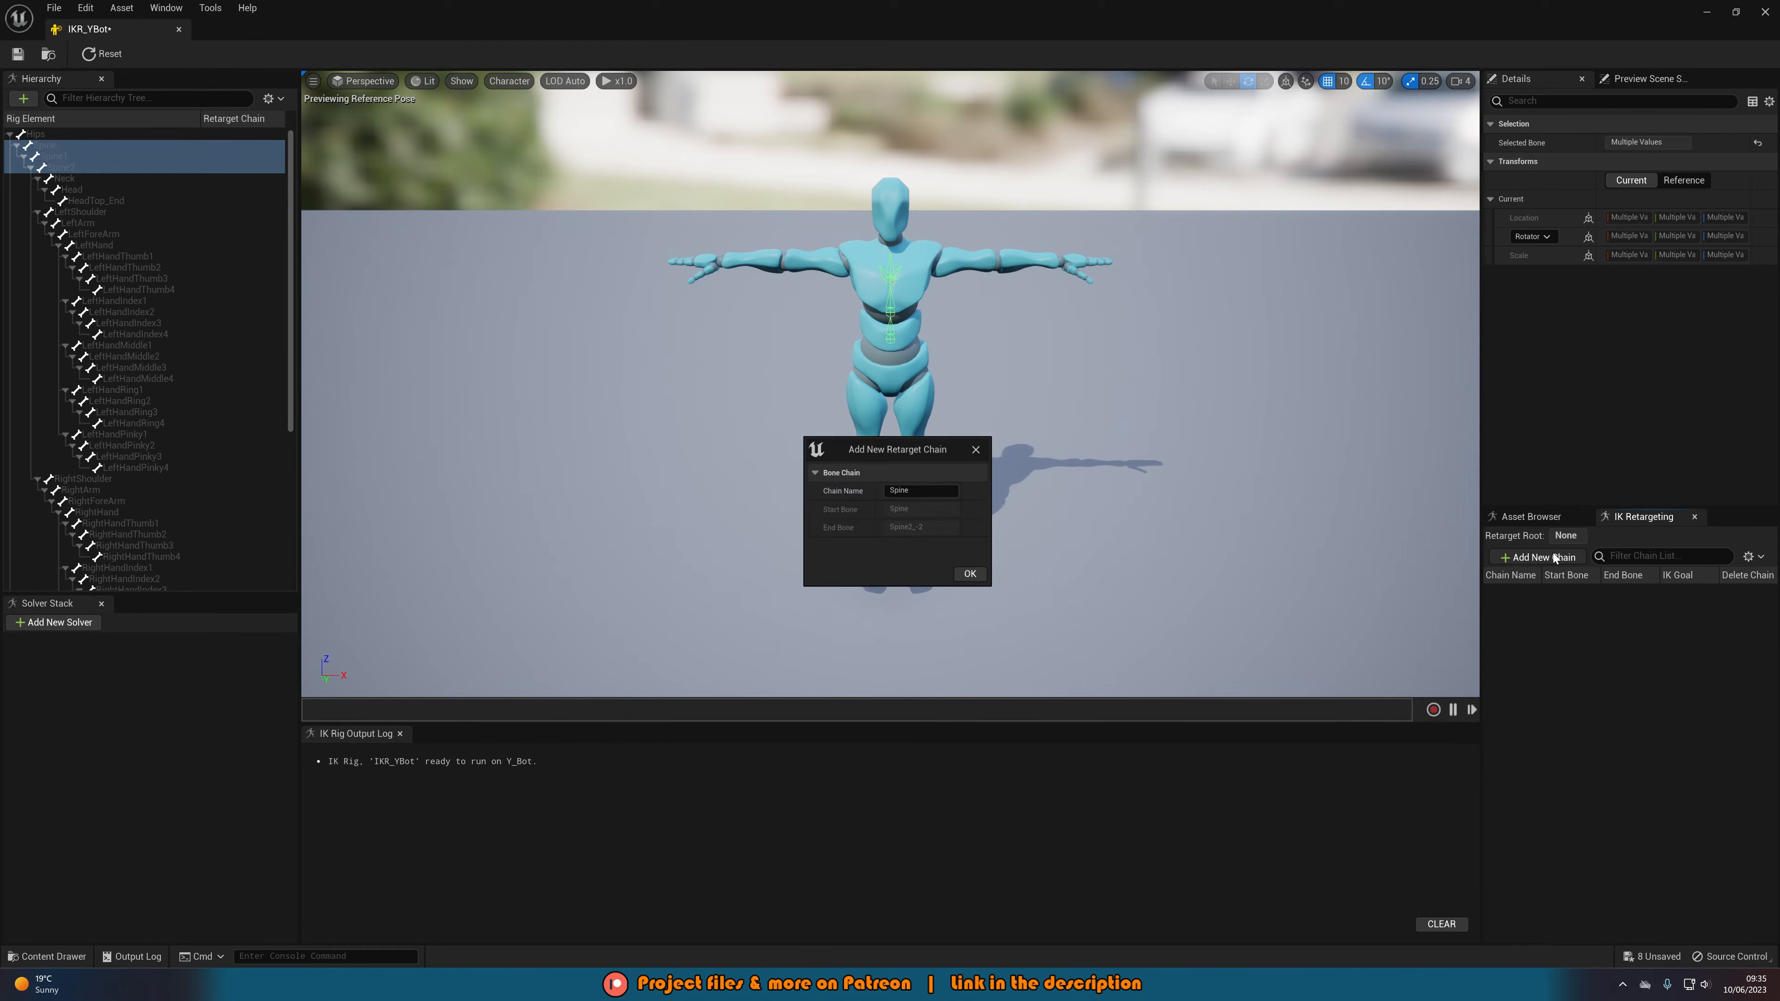
pyautogui.click(971, 576)
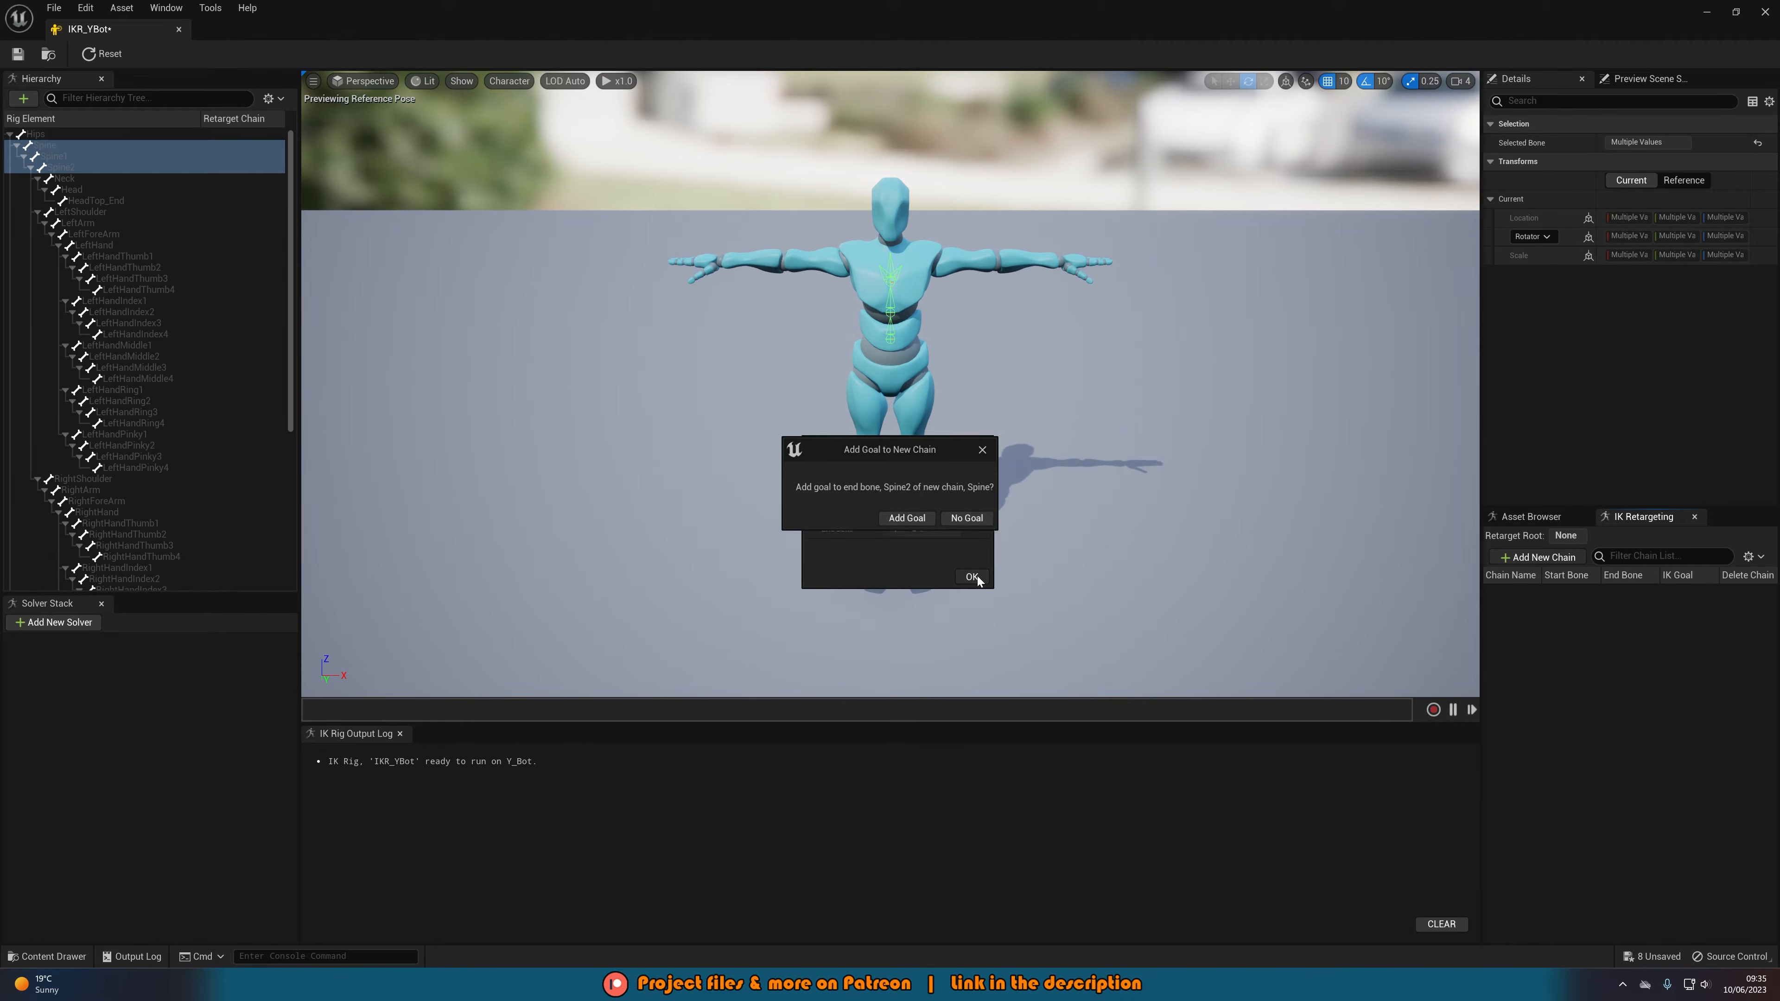
pyautogui.click(976, 521)
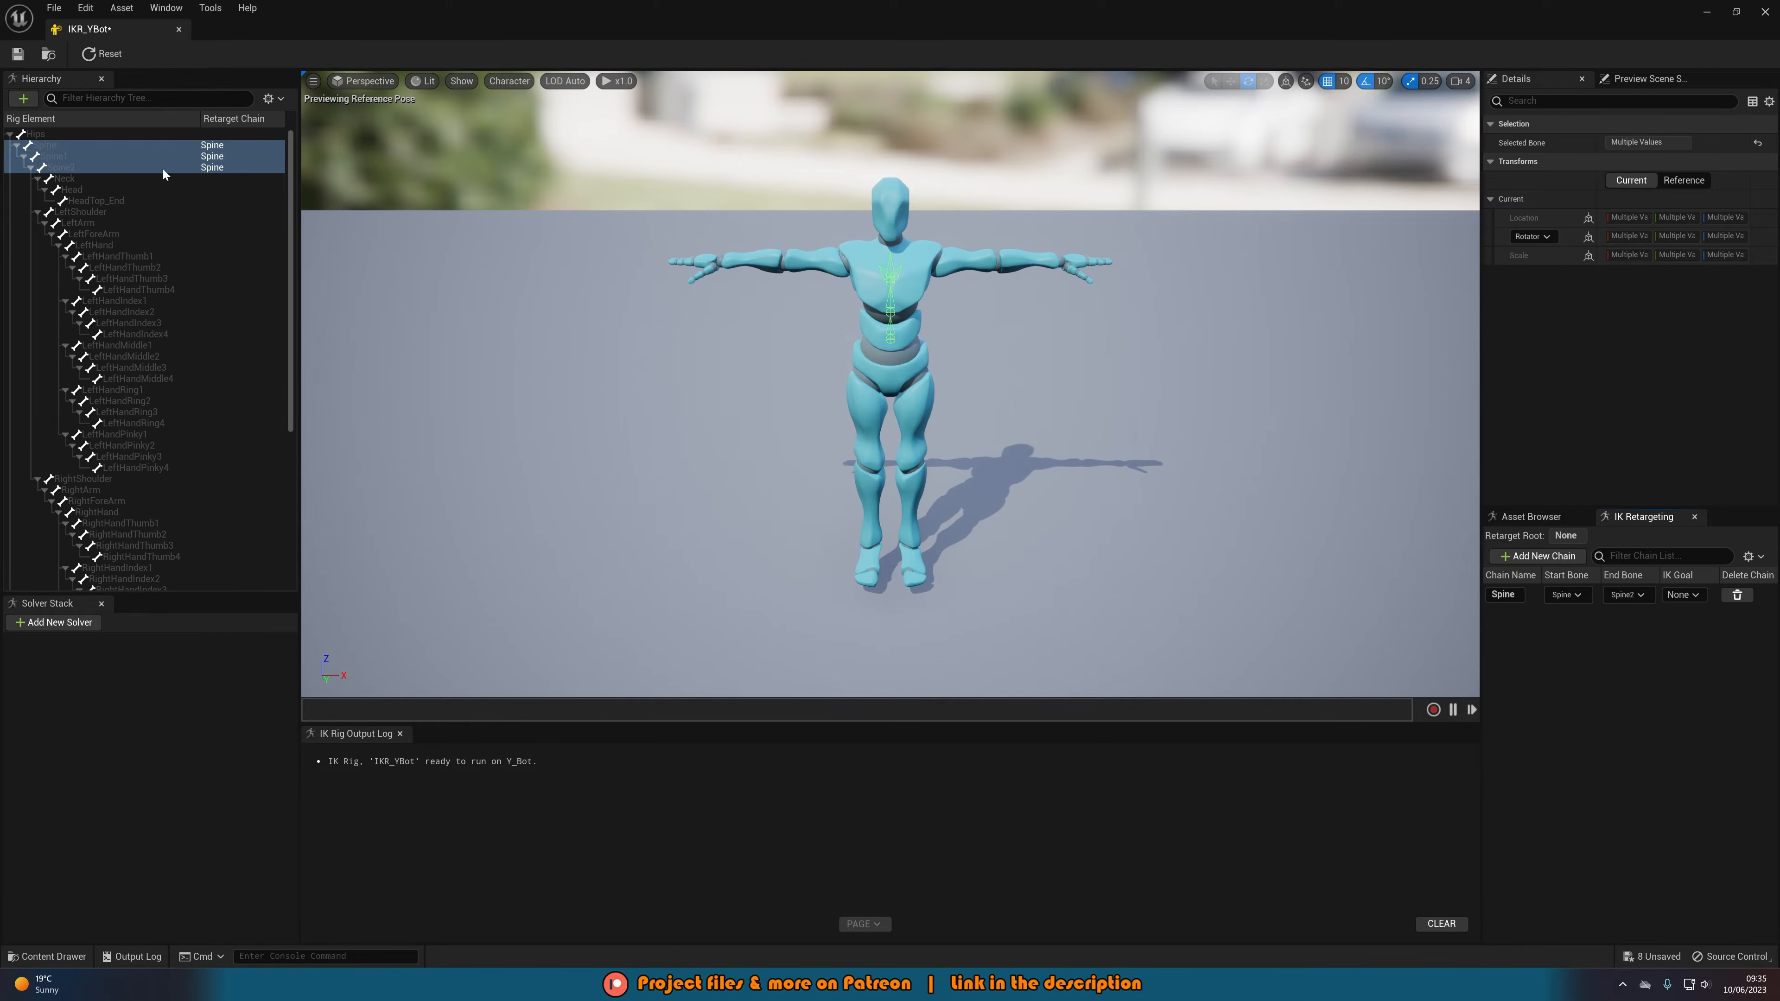
# - Add a retarget chain named Head from the Neck bone to the Head bone, without a goal
pyautogui.click(81, 179)
pyautogui.keyDown('shift'); pyautogui.click(83, 190); pyautogui.keyUp('shift')
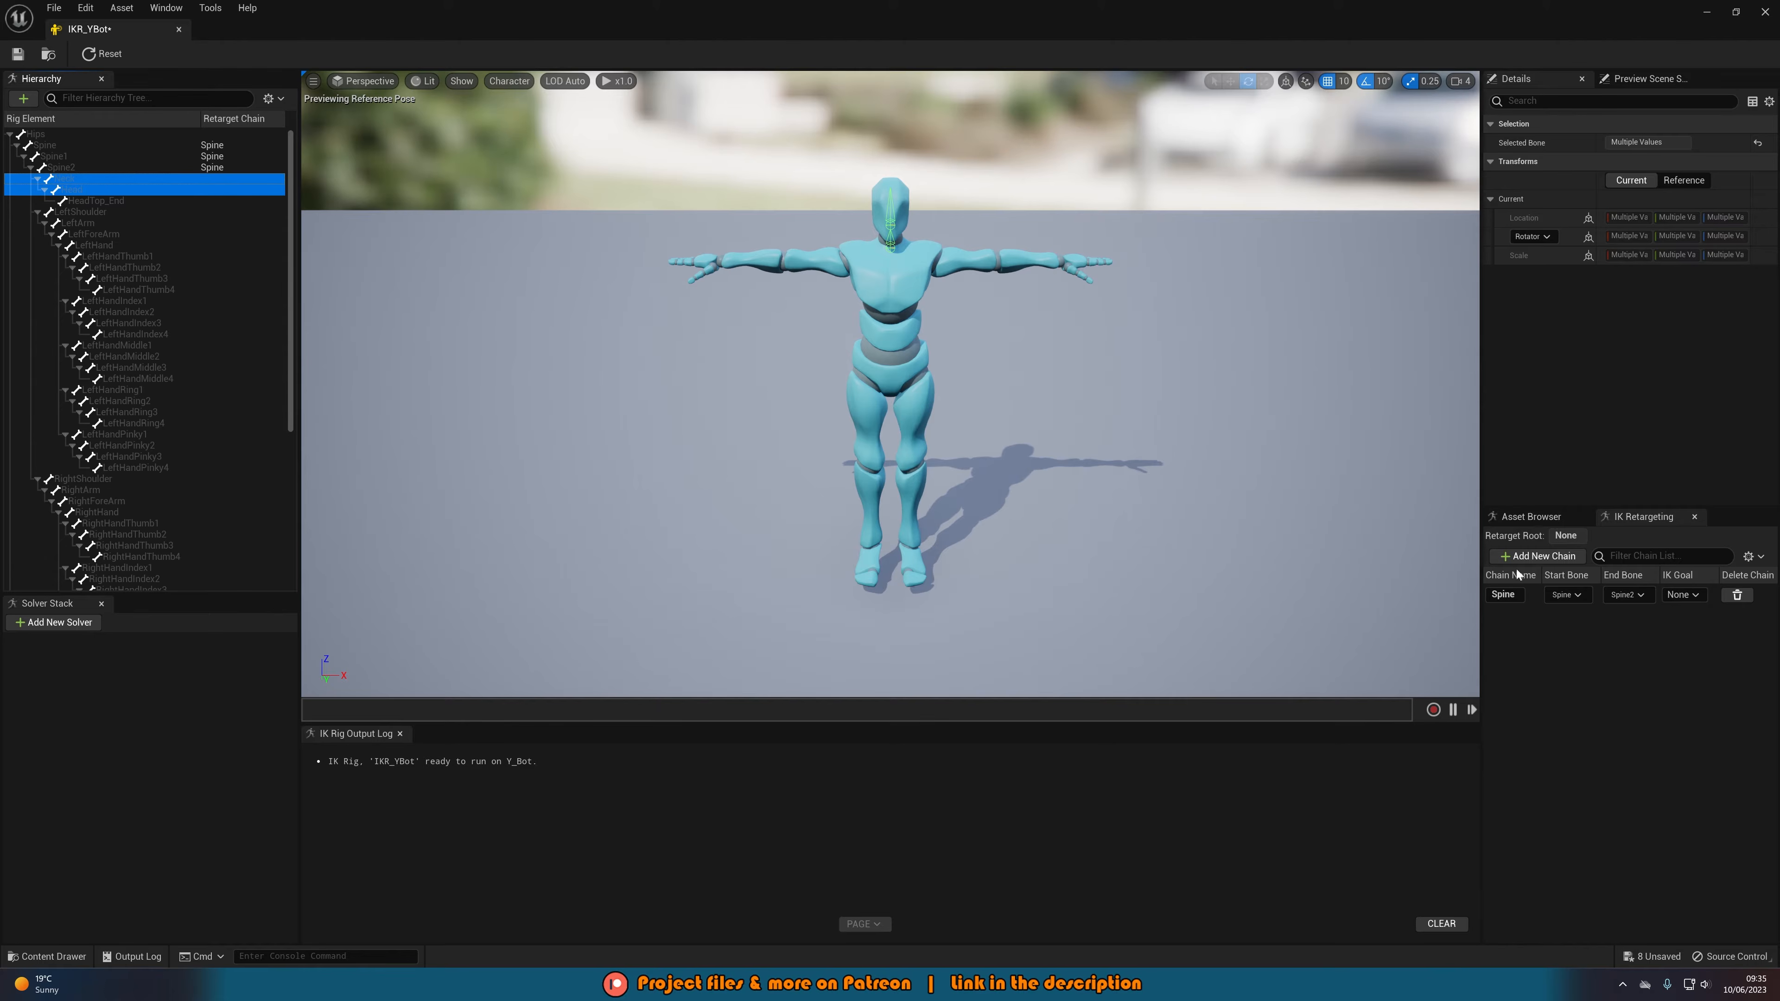
pyautogui.click(1546, 558)
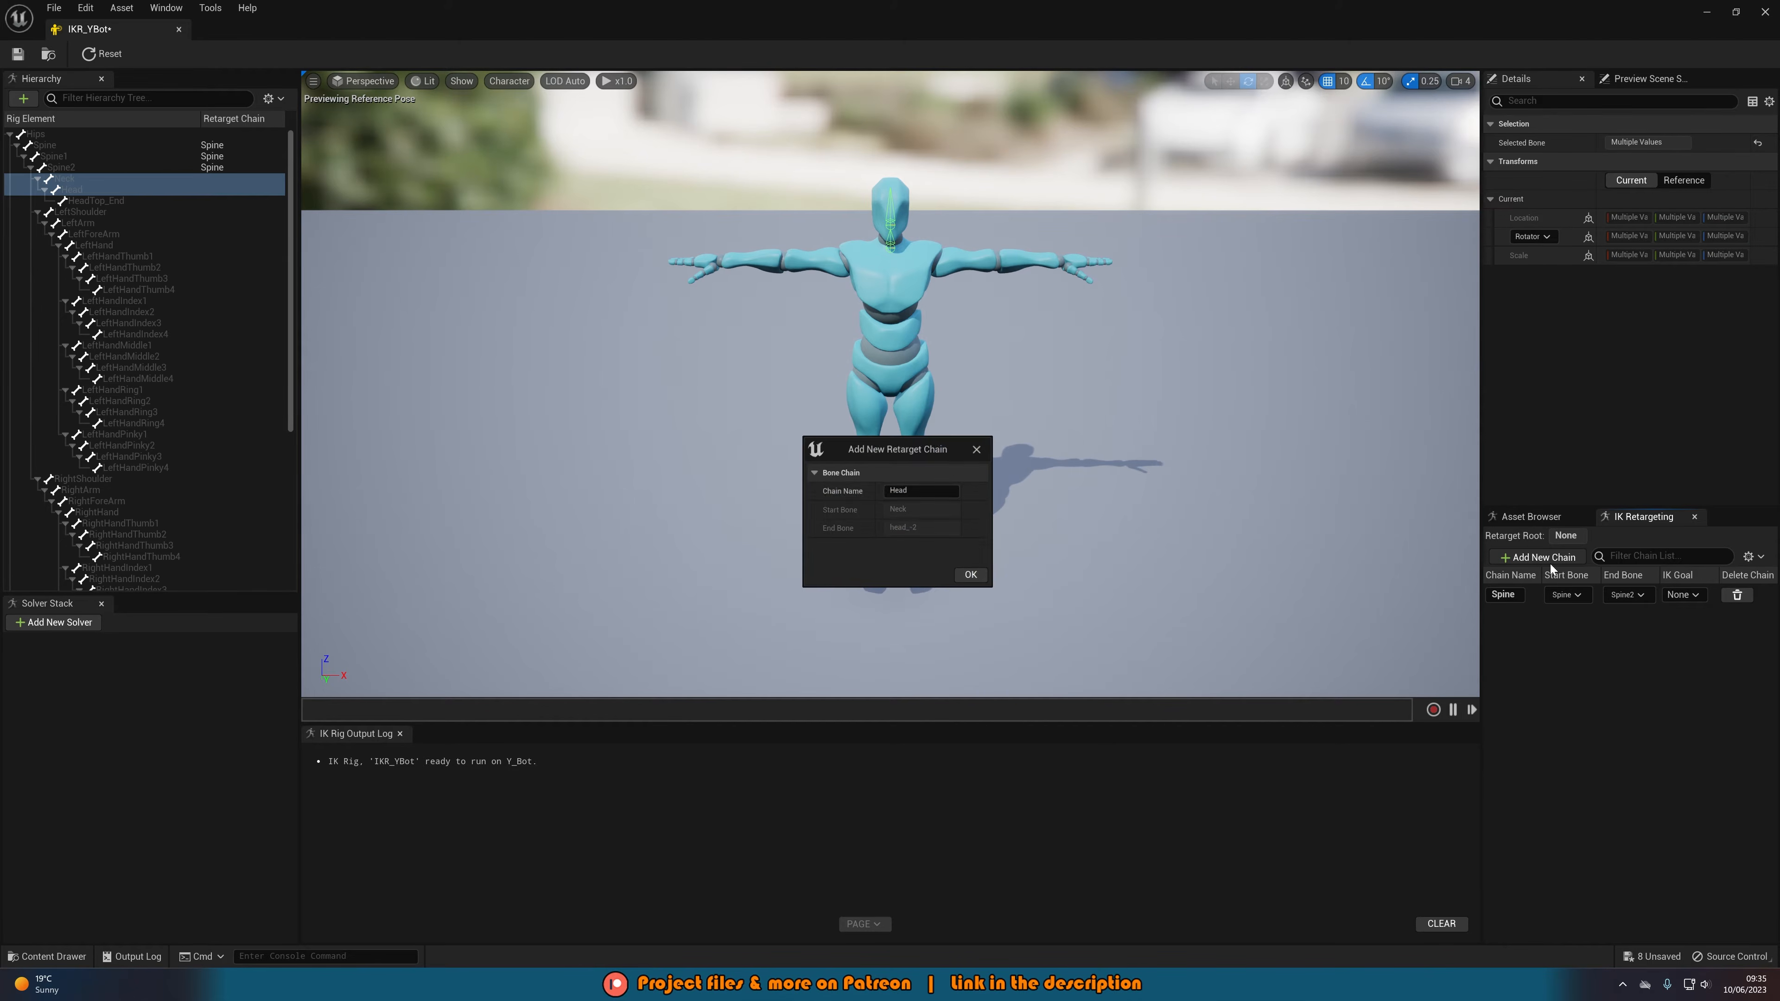
pyautogui.click(970, 575)
pyautogui.click(968, 522)
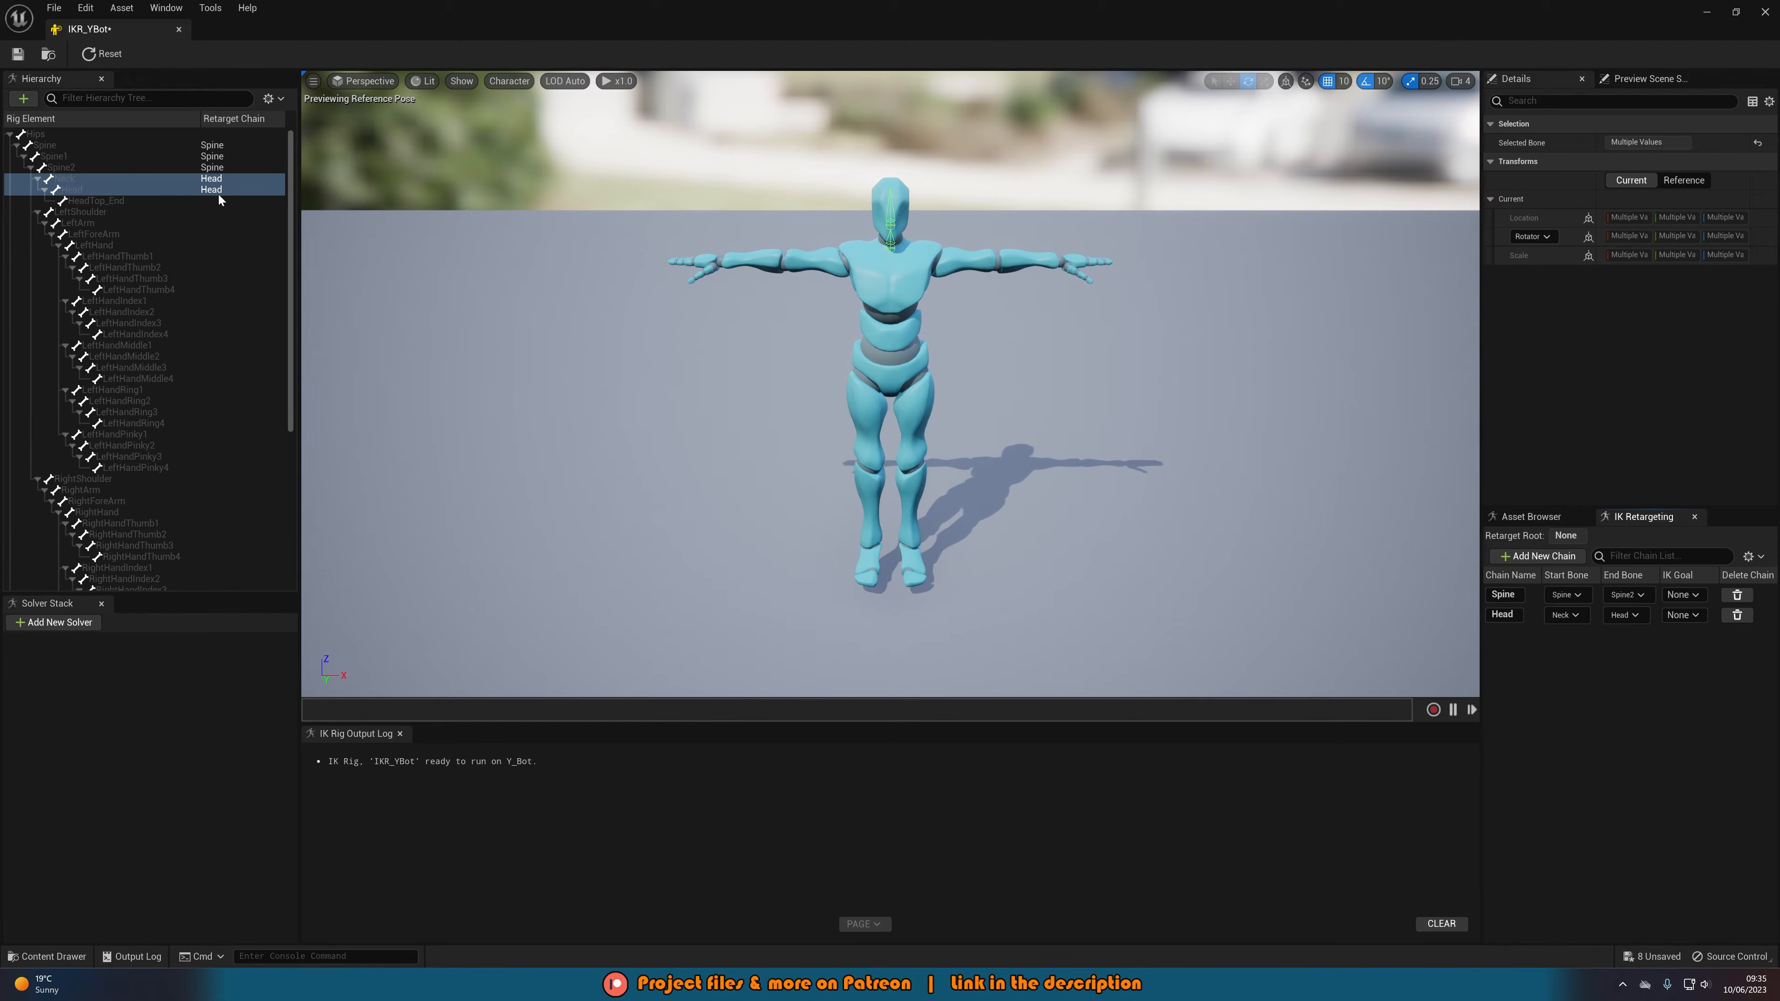
# - Add a retarget chain named LeftArm from LeftShoulder through all the left hand's finger bones, without a goal
pyautogui.click(92, 211)
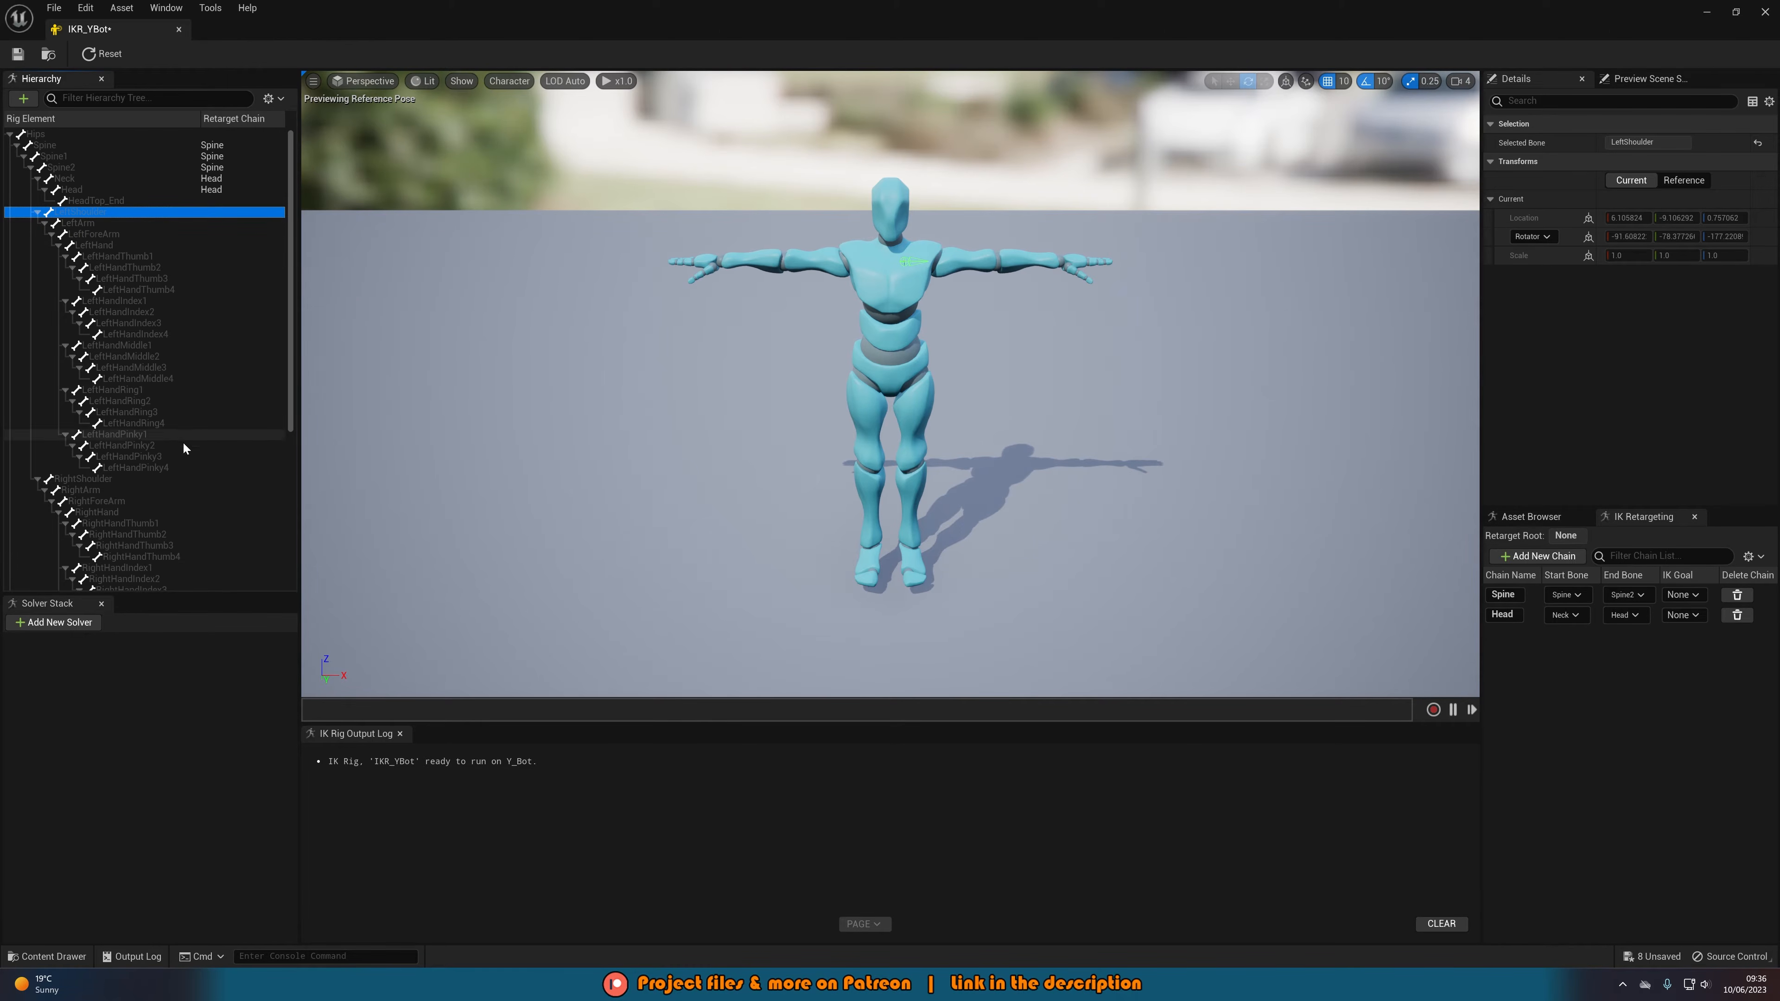
pyautogui.keyDown('shift'); pyautogui.click(163, 468); pyautogui.keyUp('shift')
pyautogui.click(1537, 556)
pyautogui.click(971, 575)
pyautogui.click(994, 518)
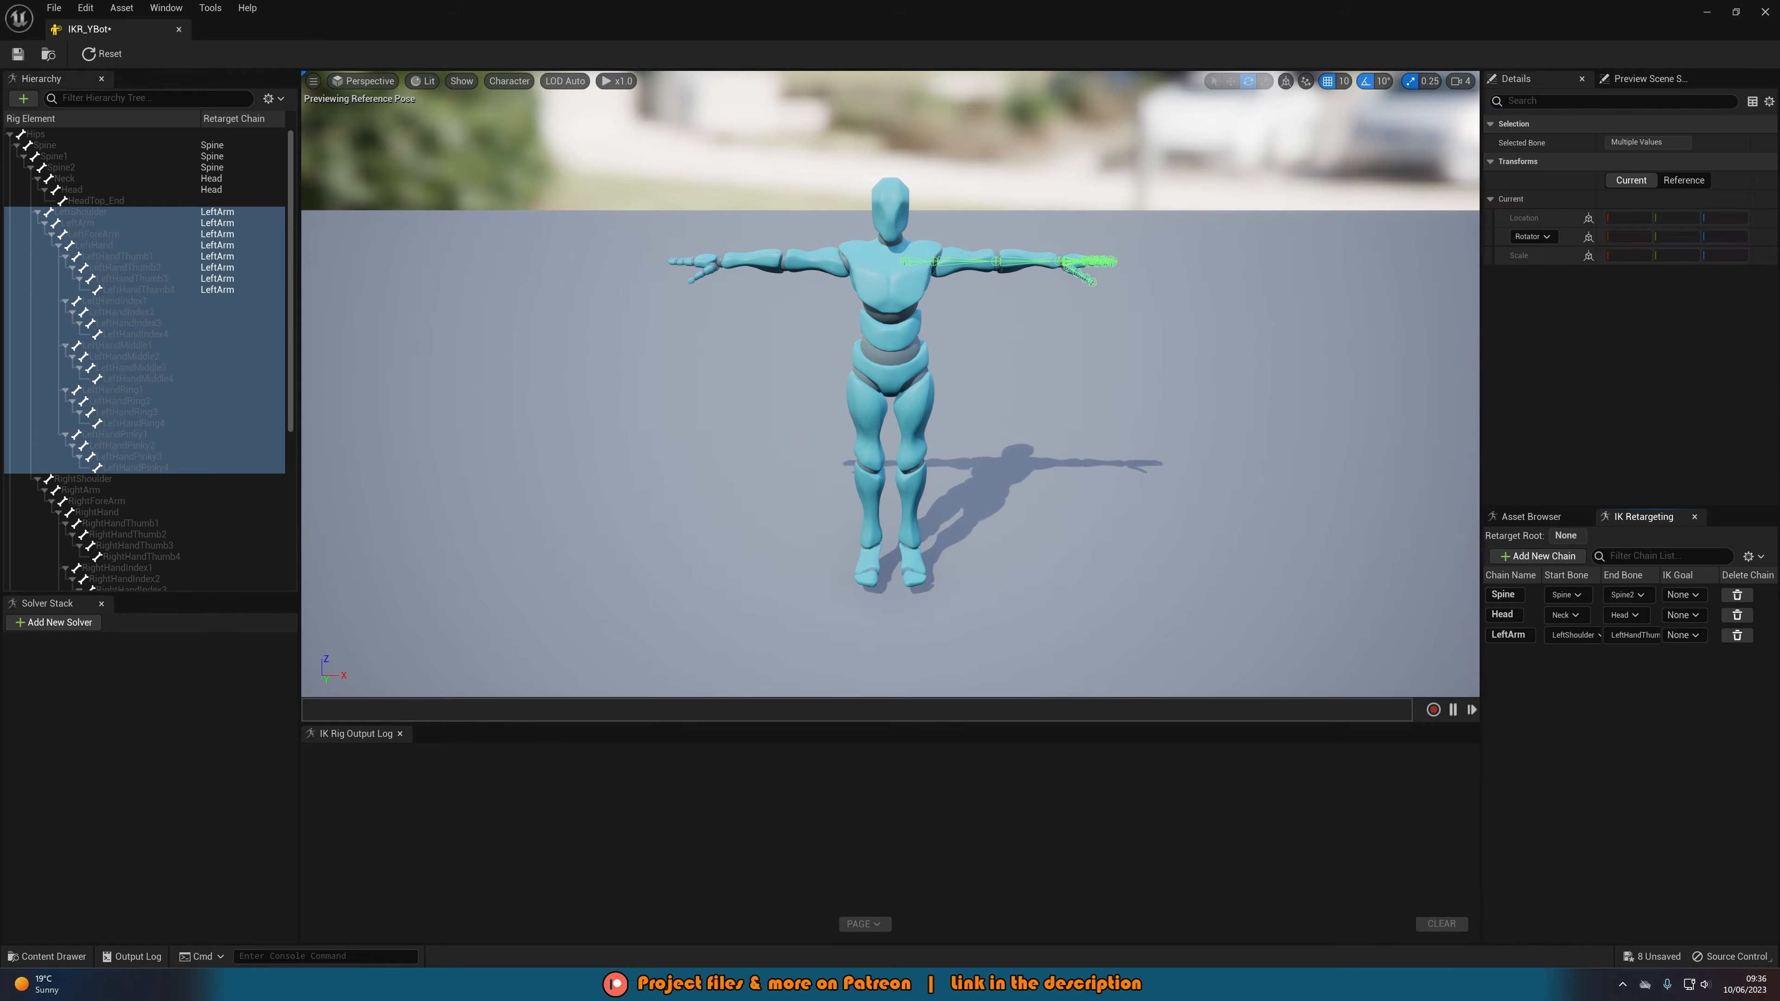
# - Add a retarget chain named RightArm from RightShoulder through the right hand's finger bones, without a goal
pyautogui.click(82, 479)
pyautogui.scroll(-5, 138, 505)
pyautogui.keyDown('shift'); pyautogui.click(137, 512); pyautogui.keyUp('shift')
pyautogui.click(1537, 556)
pyautogui.click(971, 575)
pyautogui.click(995, 519)
# - Add a retarget chain named LeftLeg from LeftUpLeg to LeftToe_End, without a goal
pyautogui.scroll(-3, 106, 491)
pyautogui.click(83, 485)
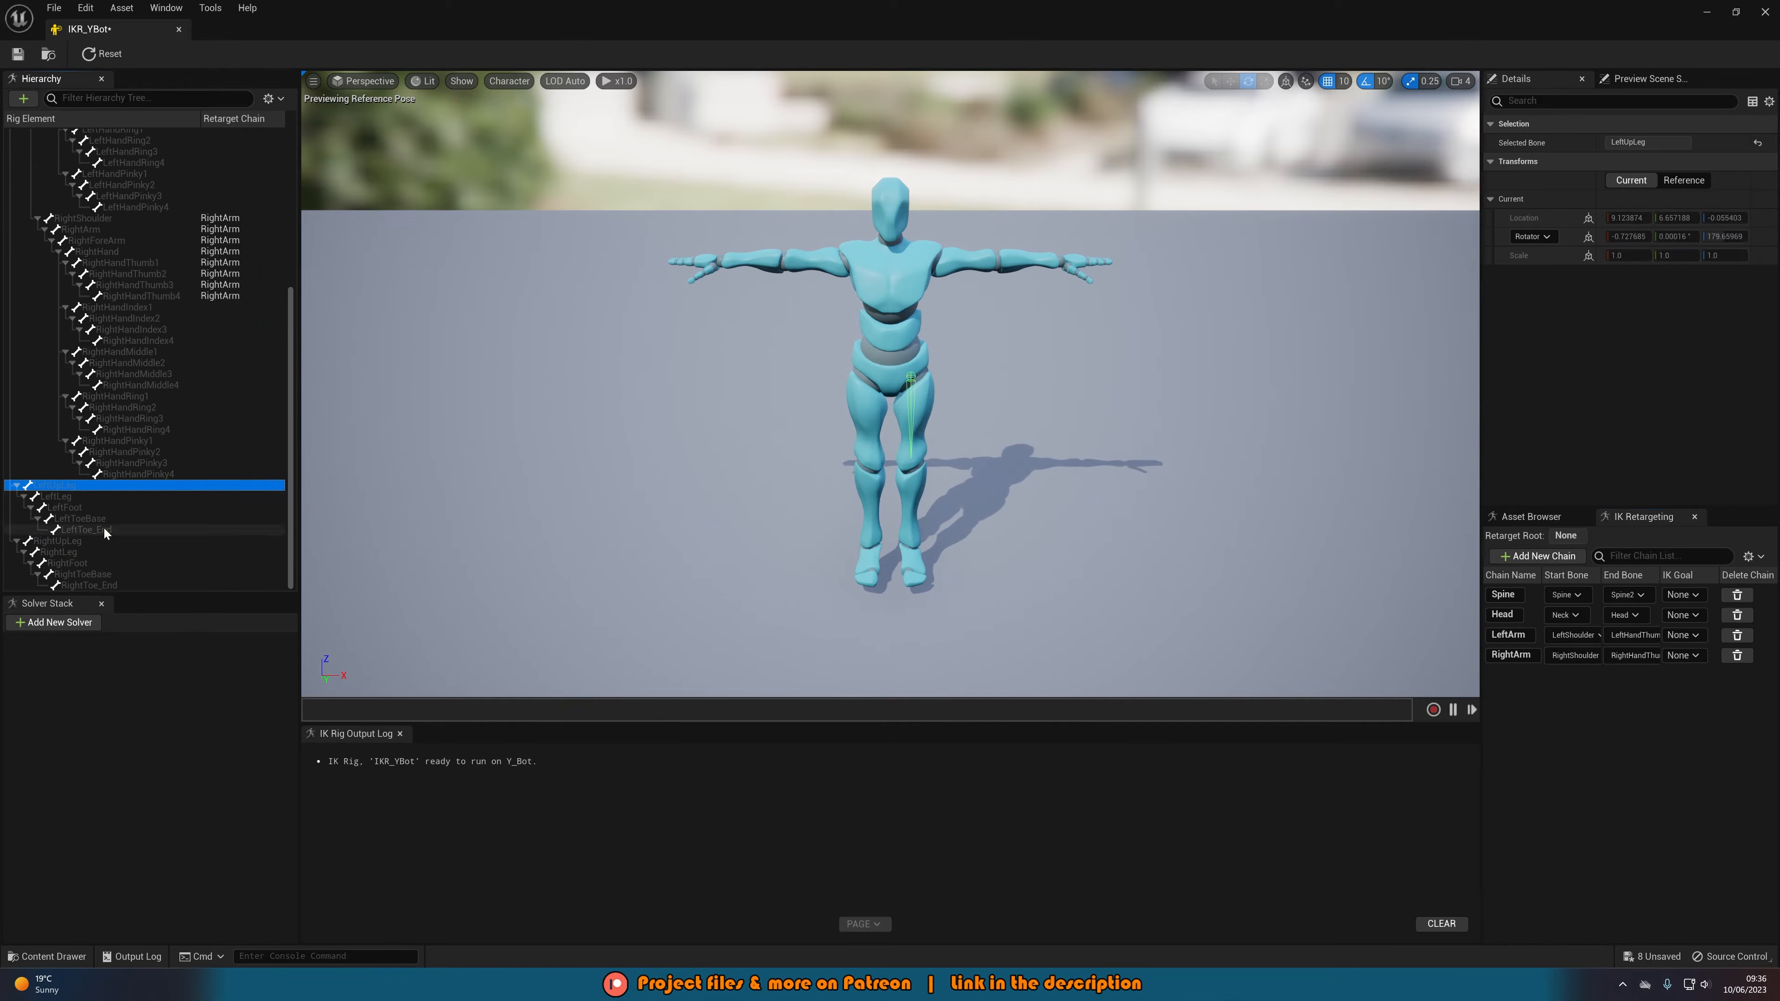
pyautogui.keyDown('shift'); pyautogui.click(103, 530); pyautogui.keyUp('shift')
pyautogui.click(1532, 558)
pyautogui.click(972, 575)
pyautogui.click(984, 518)
# - Add a retarget chain named RightLeg from RightUpLeg to RightToe_End, without a goal
pyautogui.click(58, 540)
pyautogui.keyDown('shift'); pyautogui.click(89, 585); pyautogui.keyUp('shift')
pyautogui.click(1537, 556)
pyautogui.click(972, 575)
pyautogui.click(994, 518)
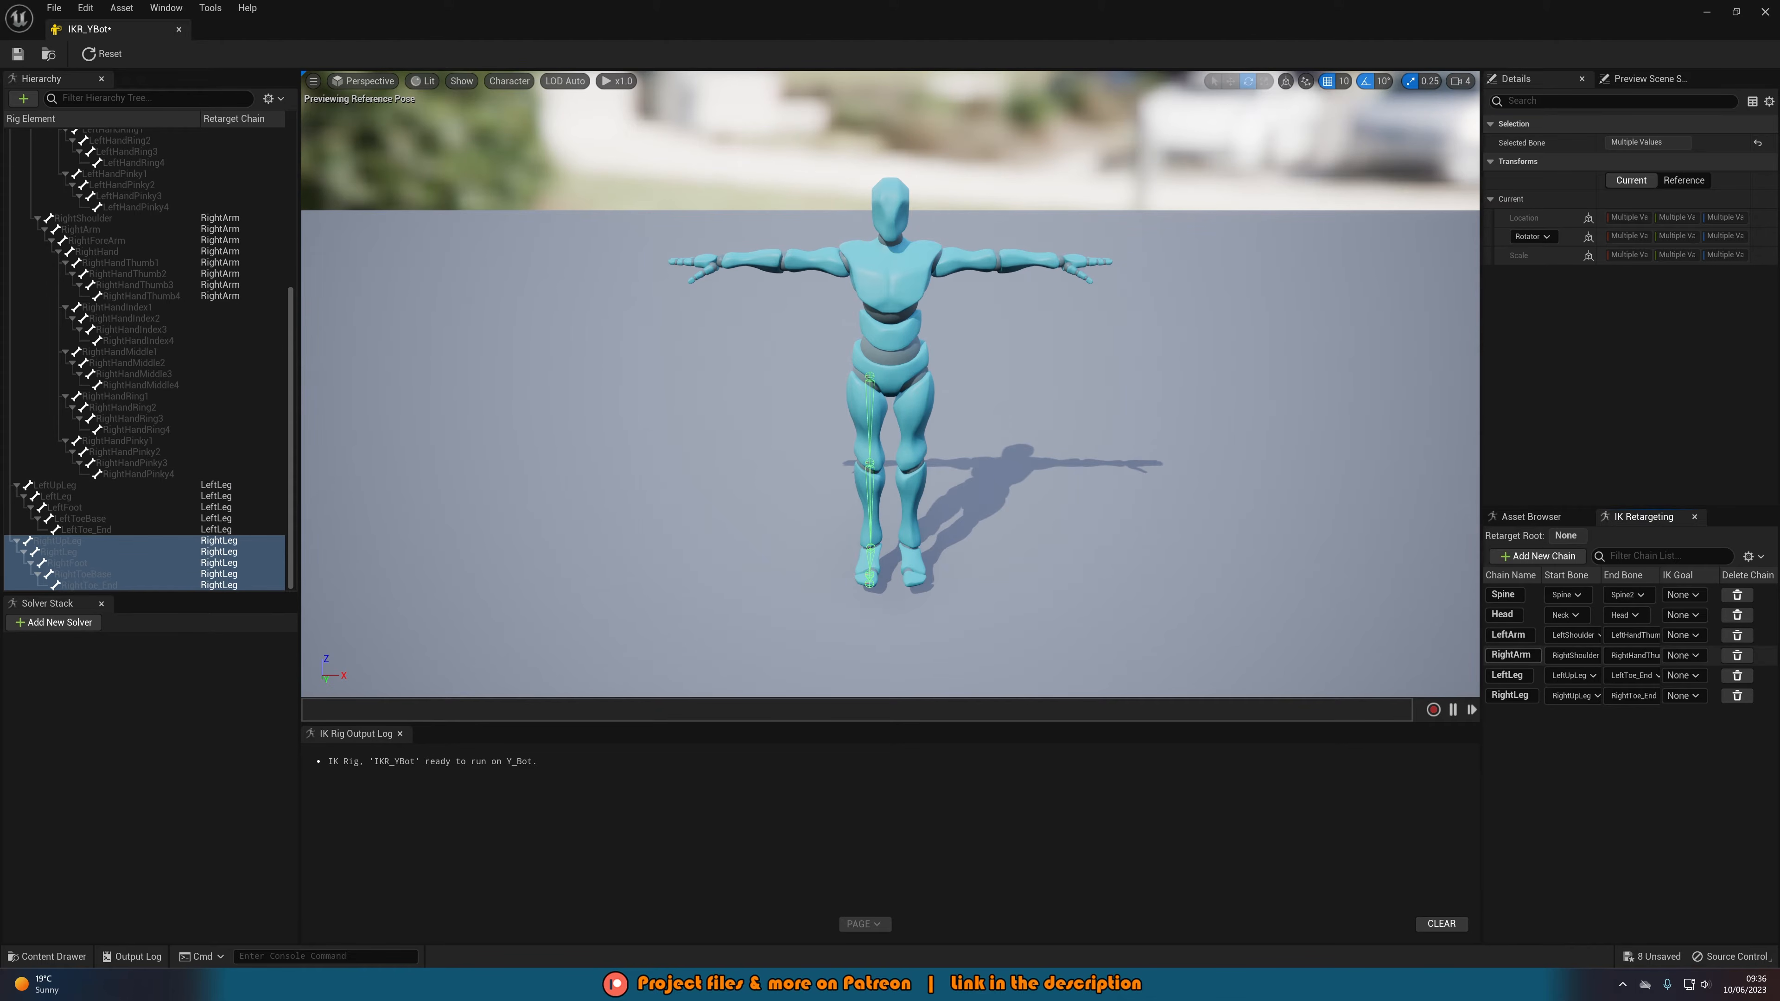
# - Set the Hips bone as the retarget root and save the IKR_YBot rig
pyautogui.scroll(8, 150, 340)
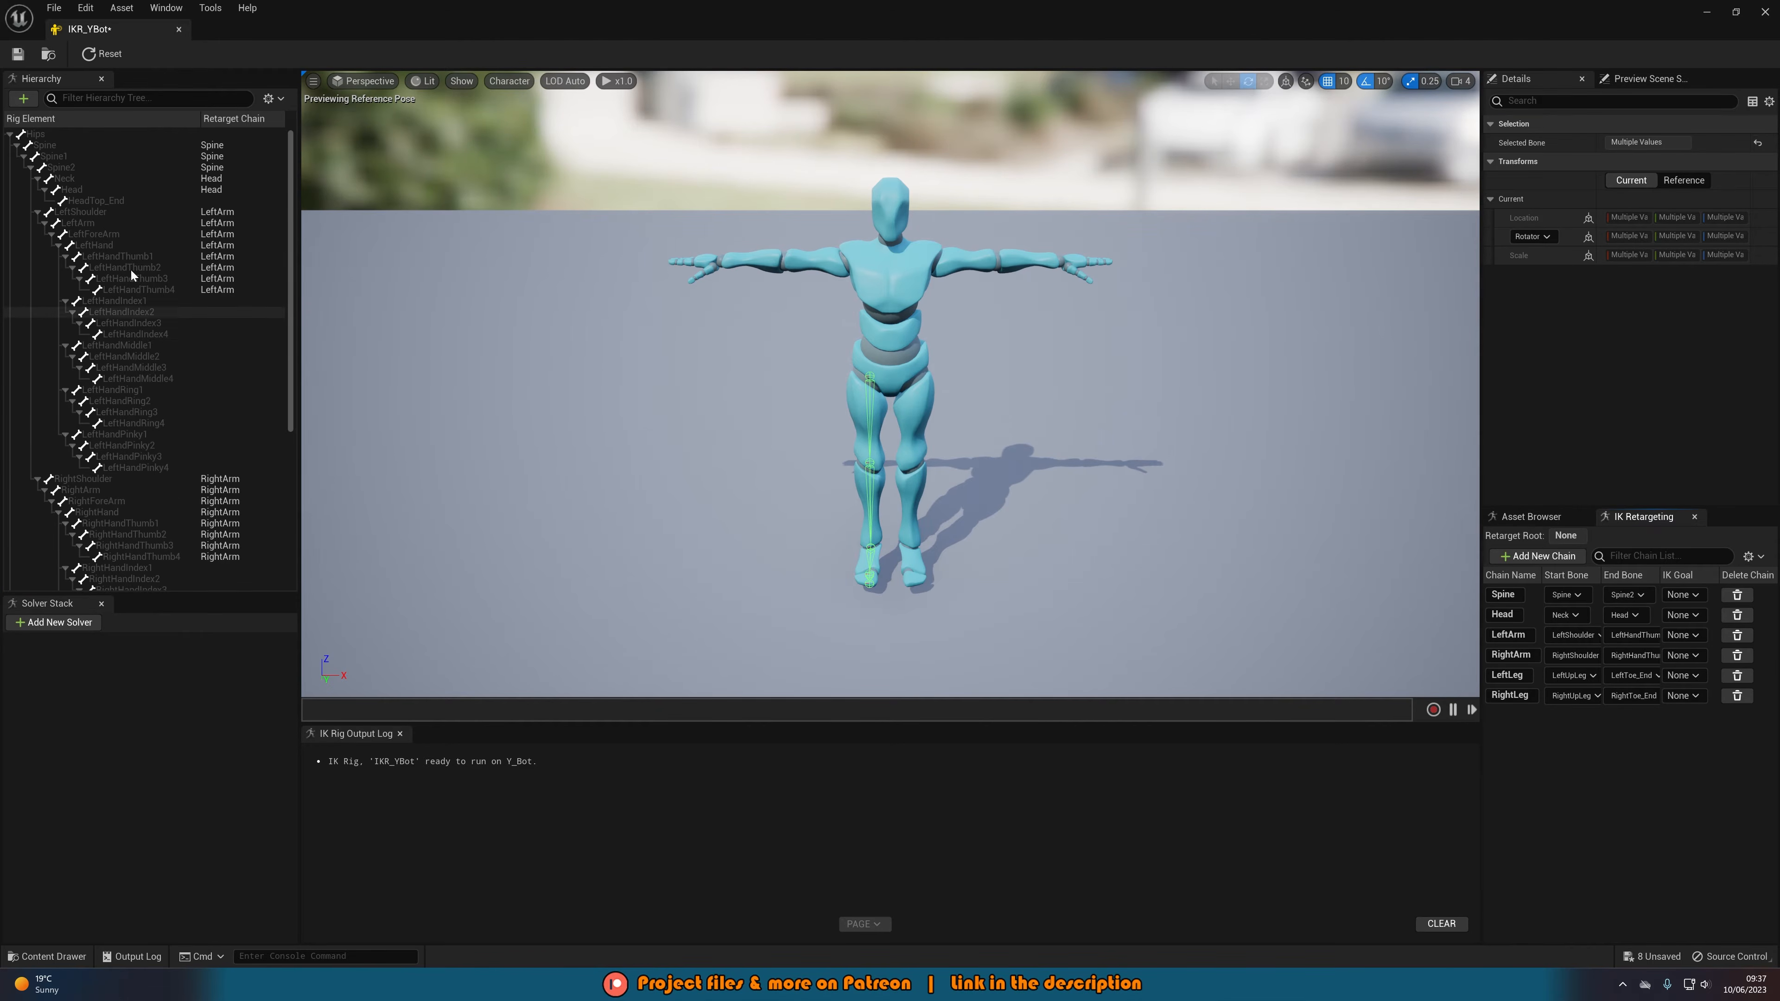
pyautogui.click(60, 132)
pyautogui.rightClick(60, 133)
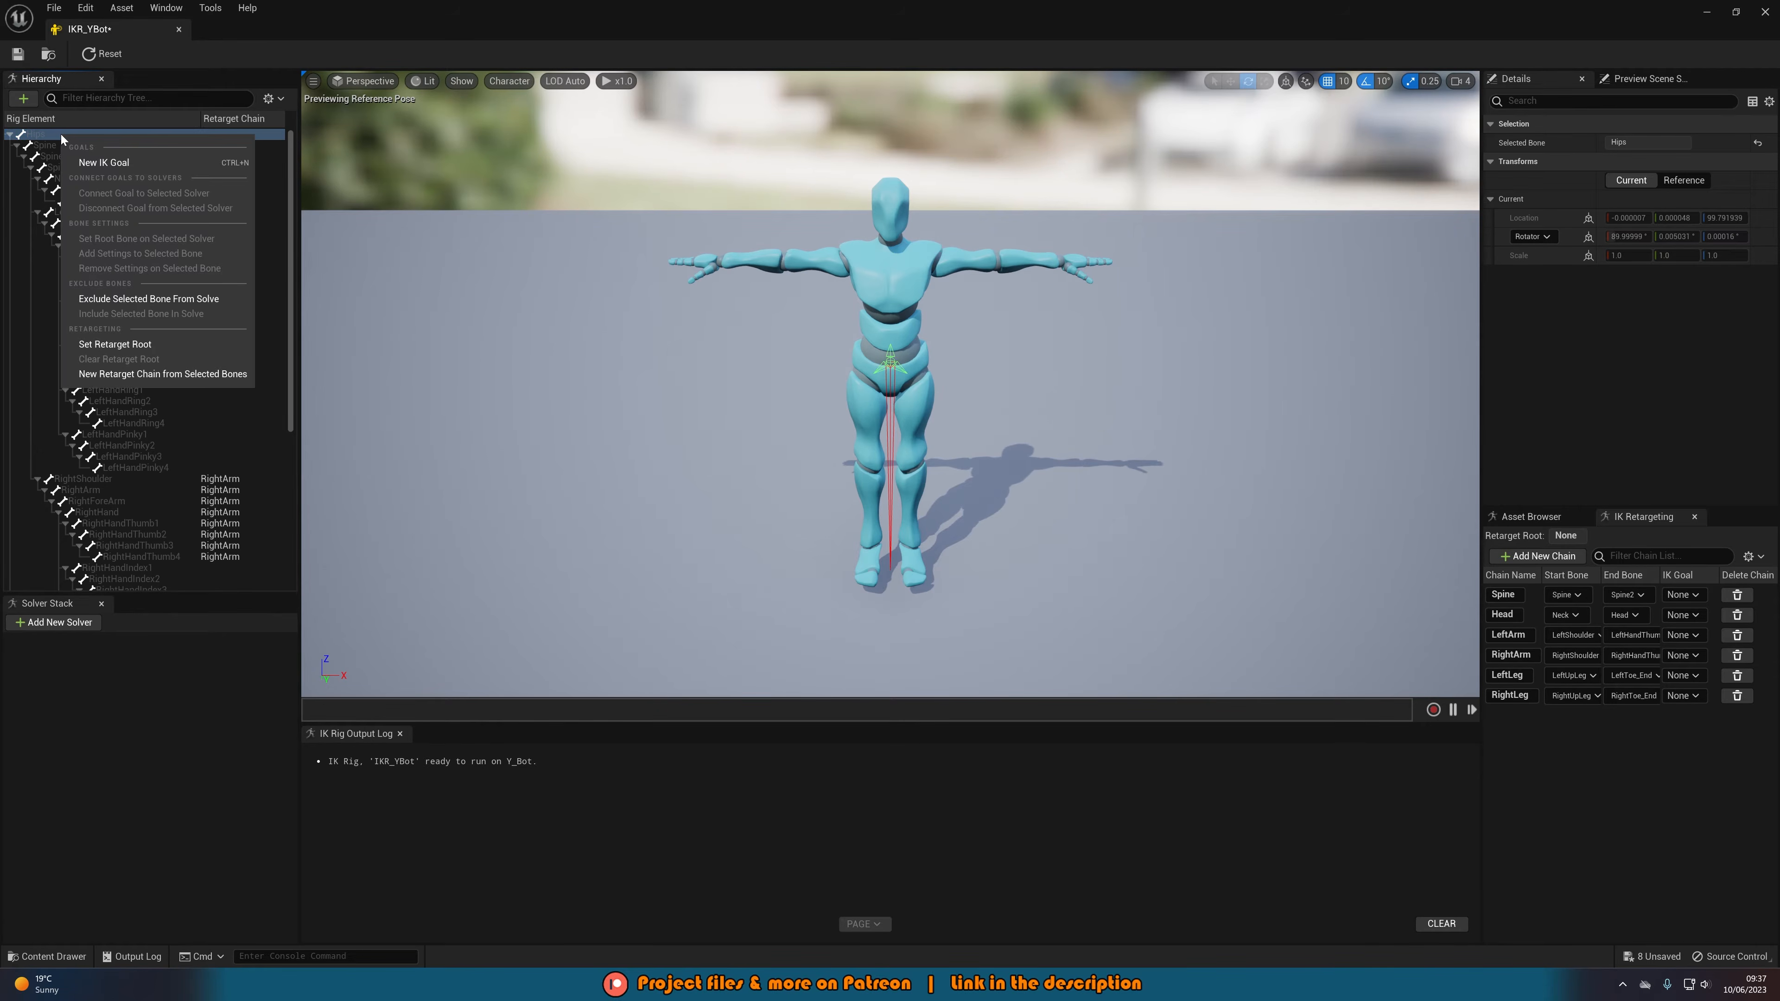
pyautogui.click(123, 346)
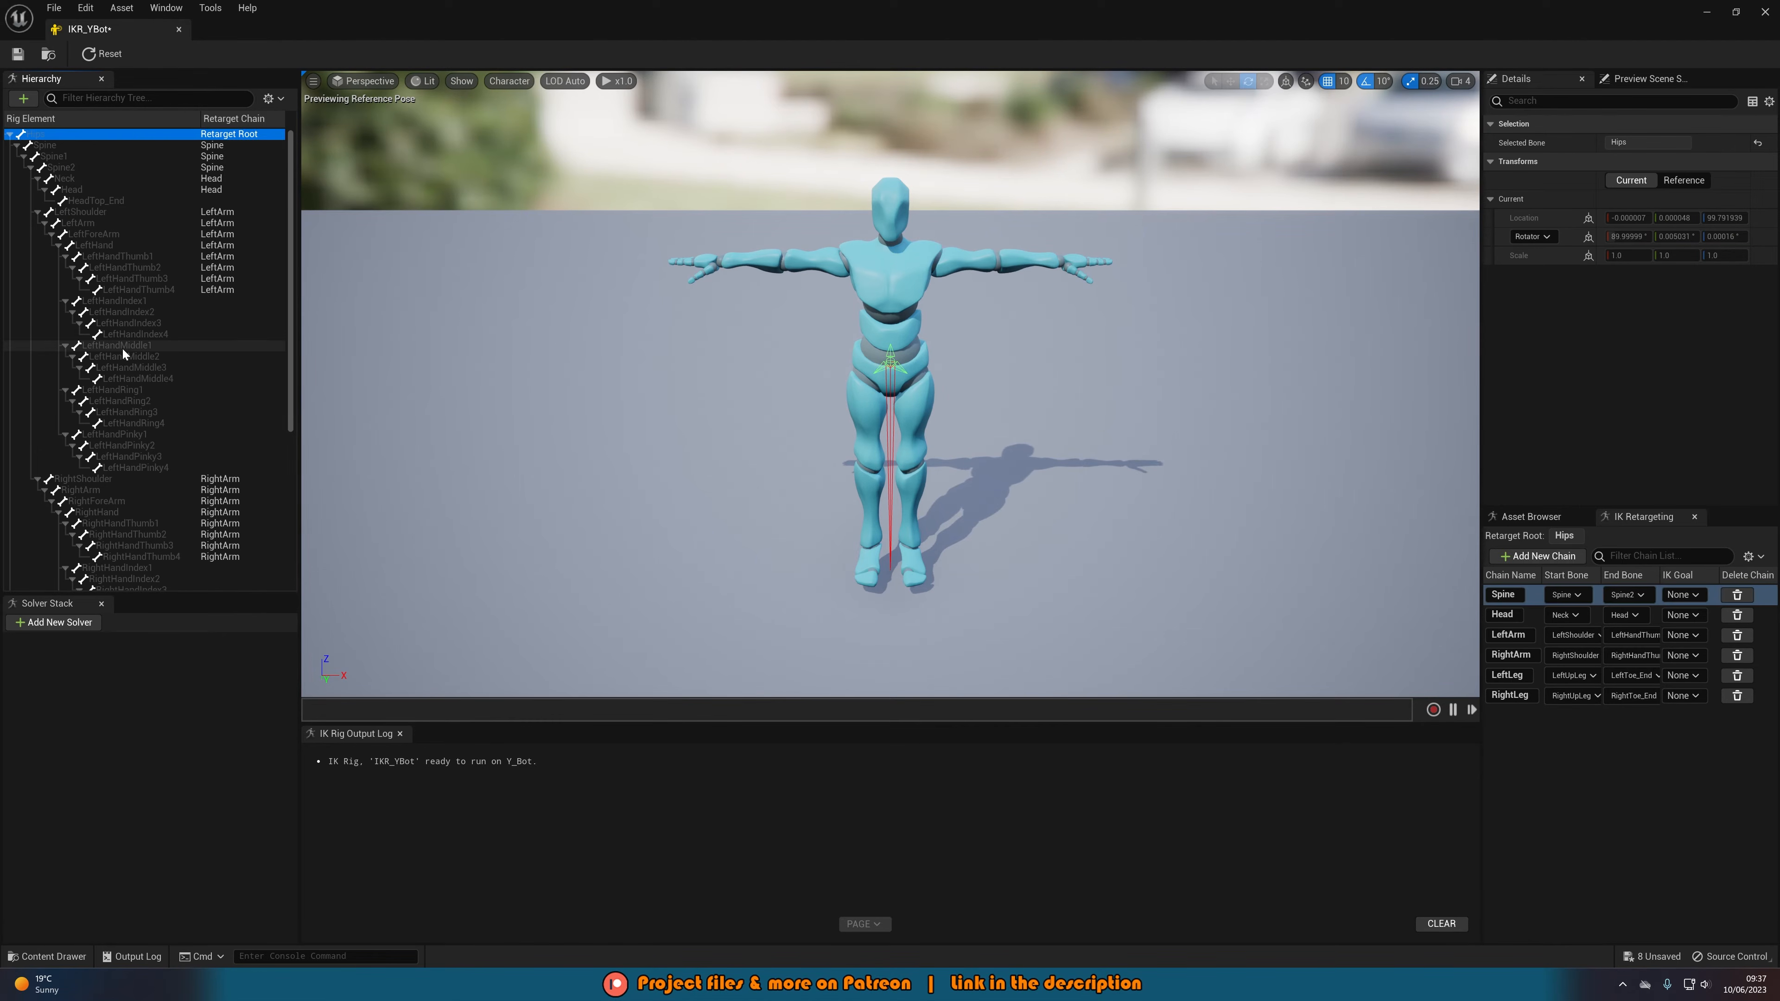
pyautogui.click(17, 54)
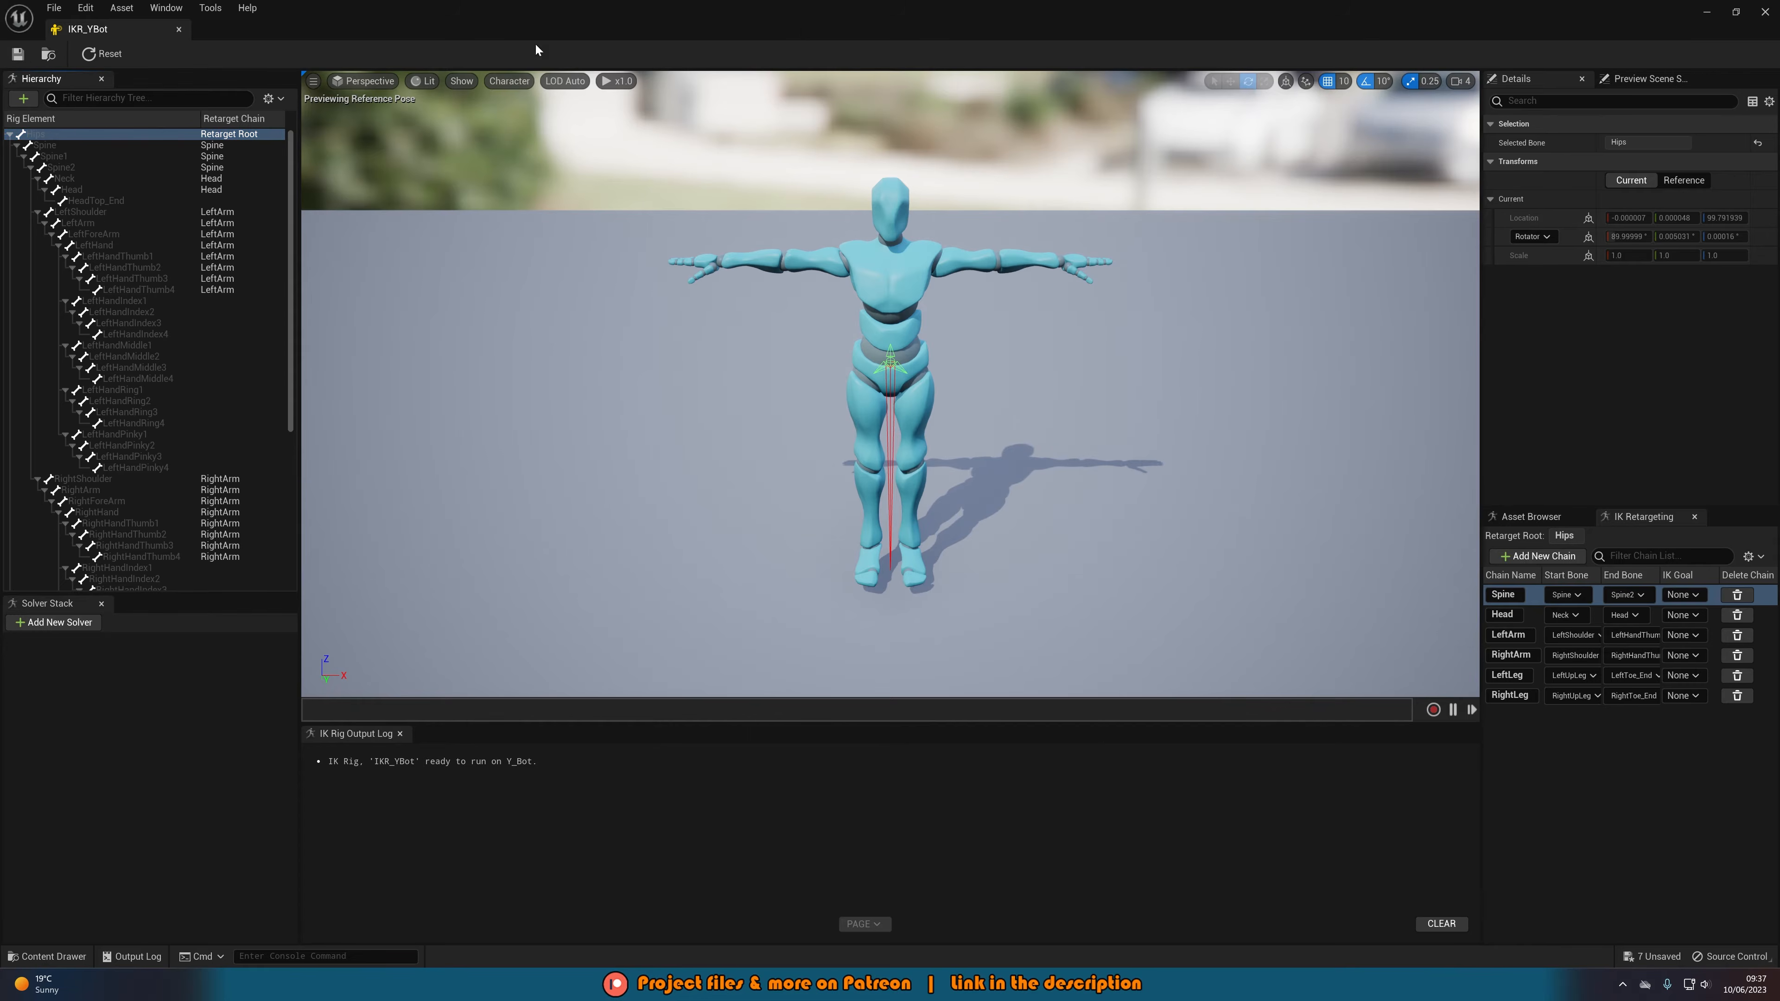
pyautogui.hotkey('ctrl', 'space')
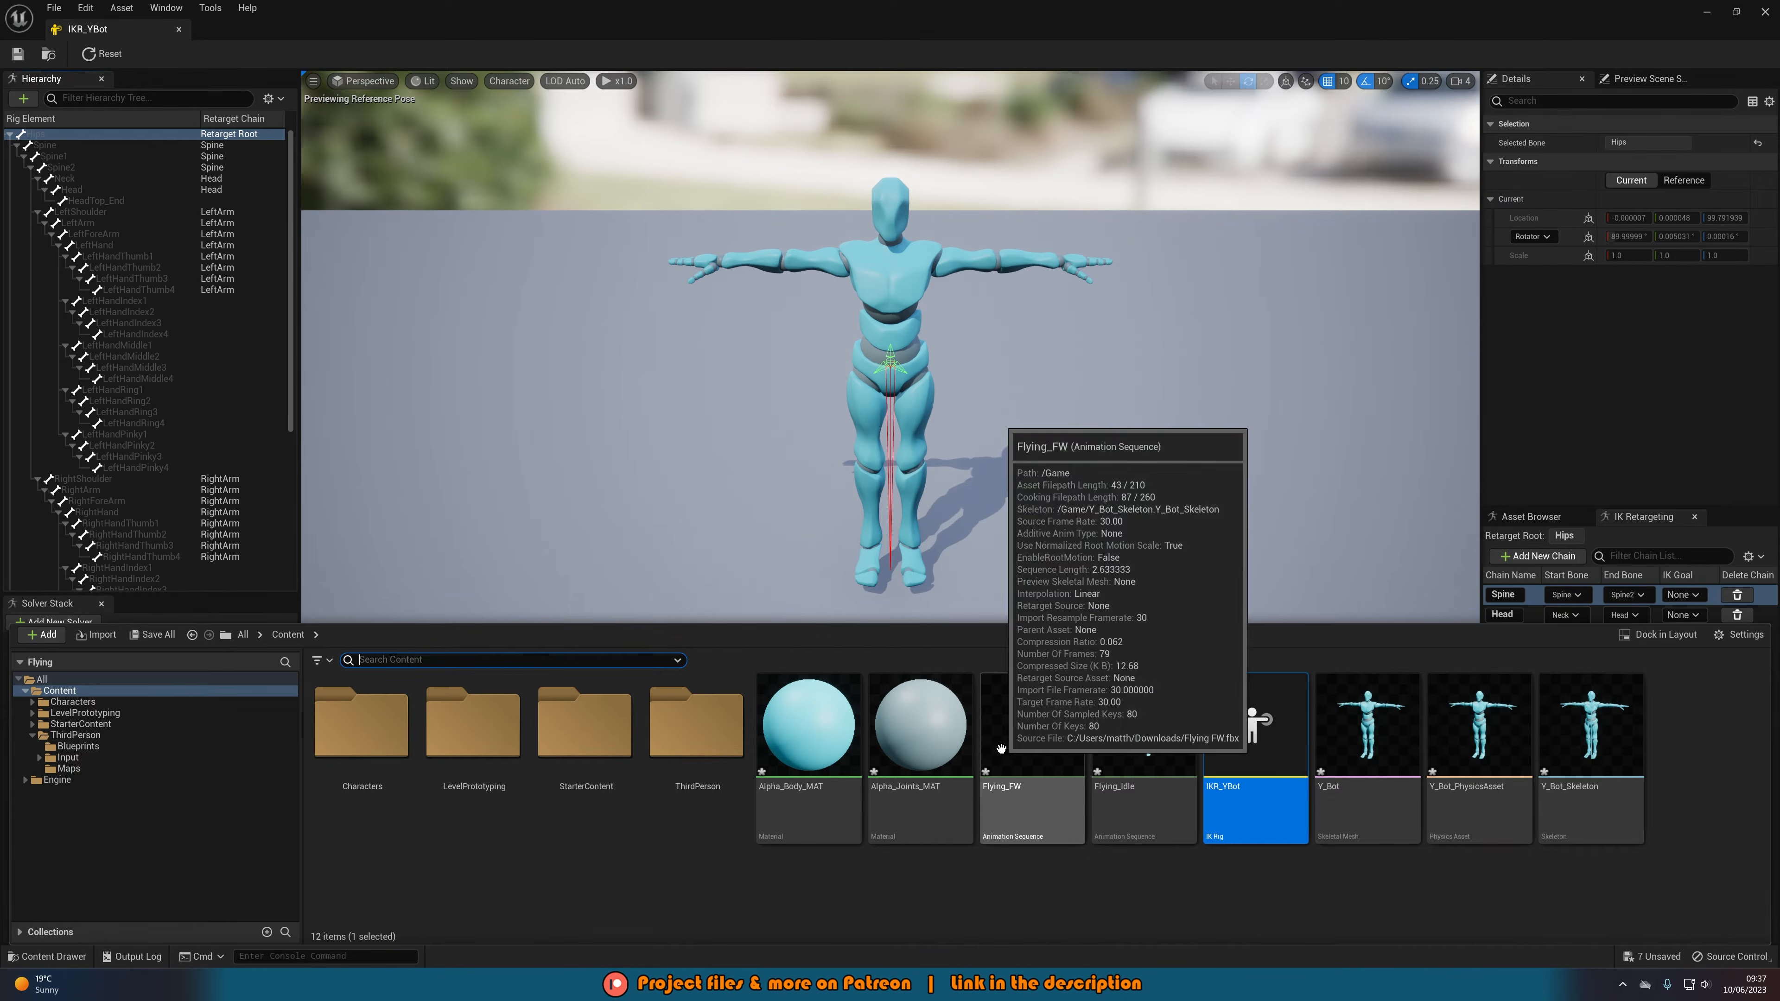
pyautogui.rightClick(1202, 917)
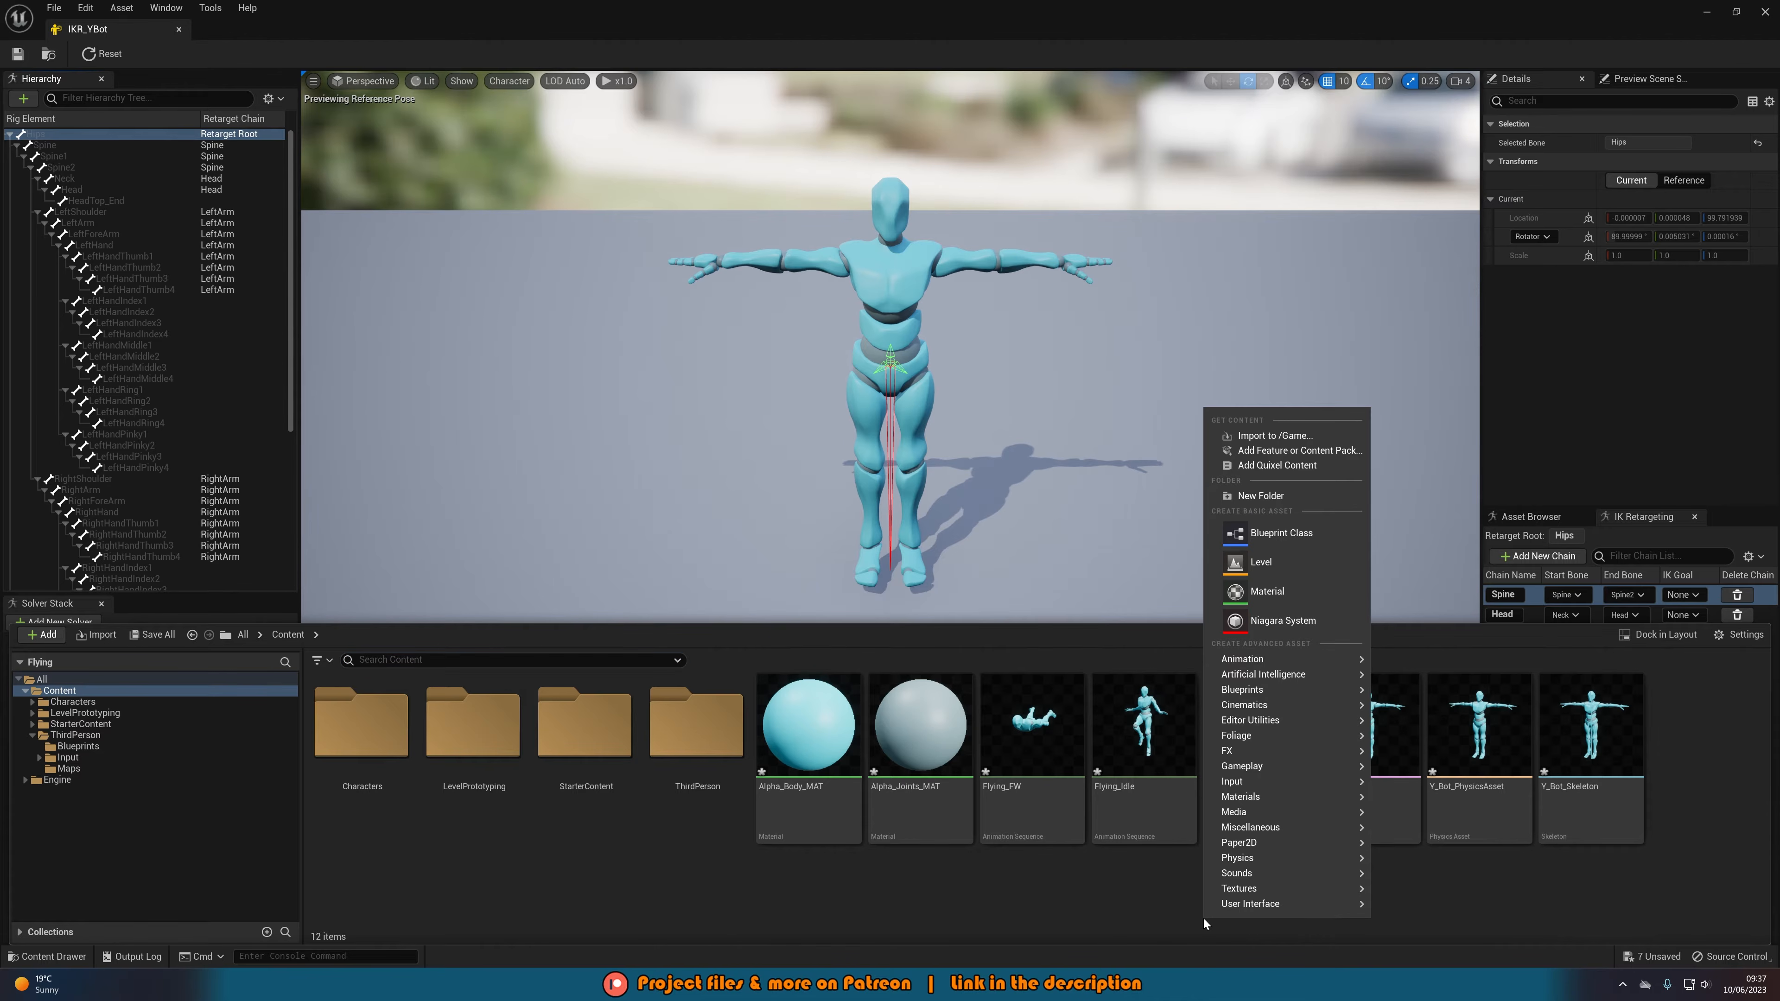
pyautogui.moveTo(1255, 659)
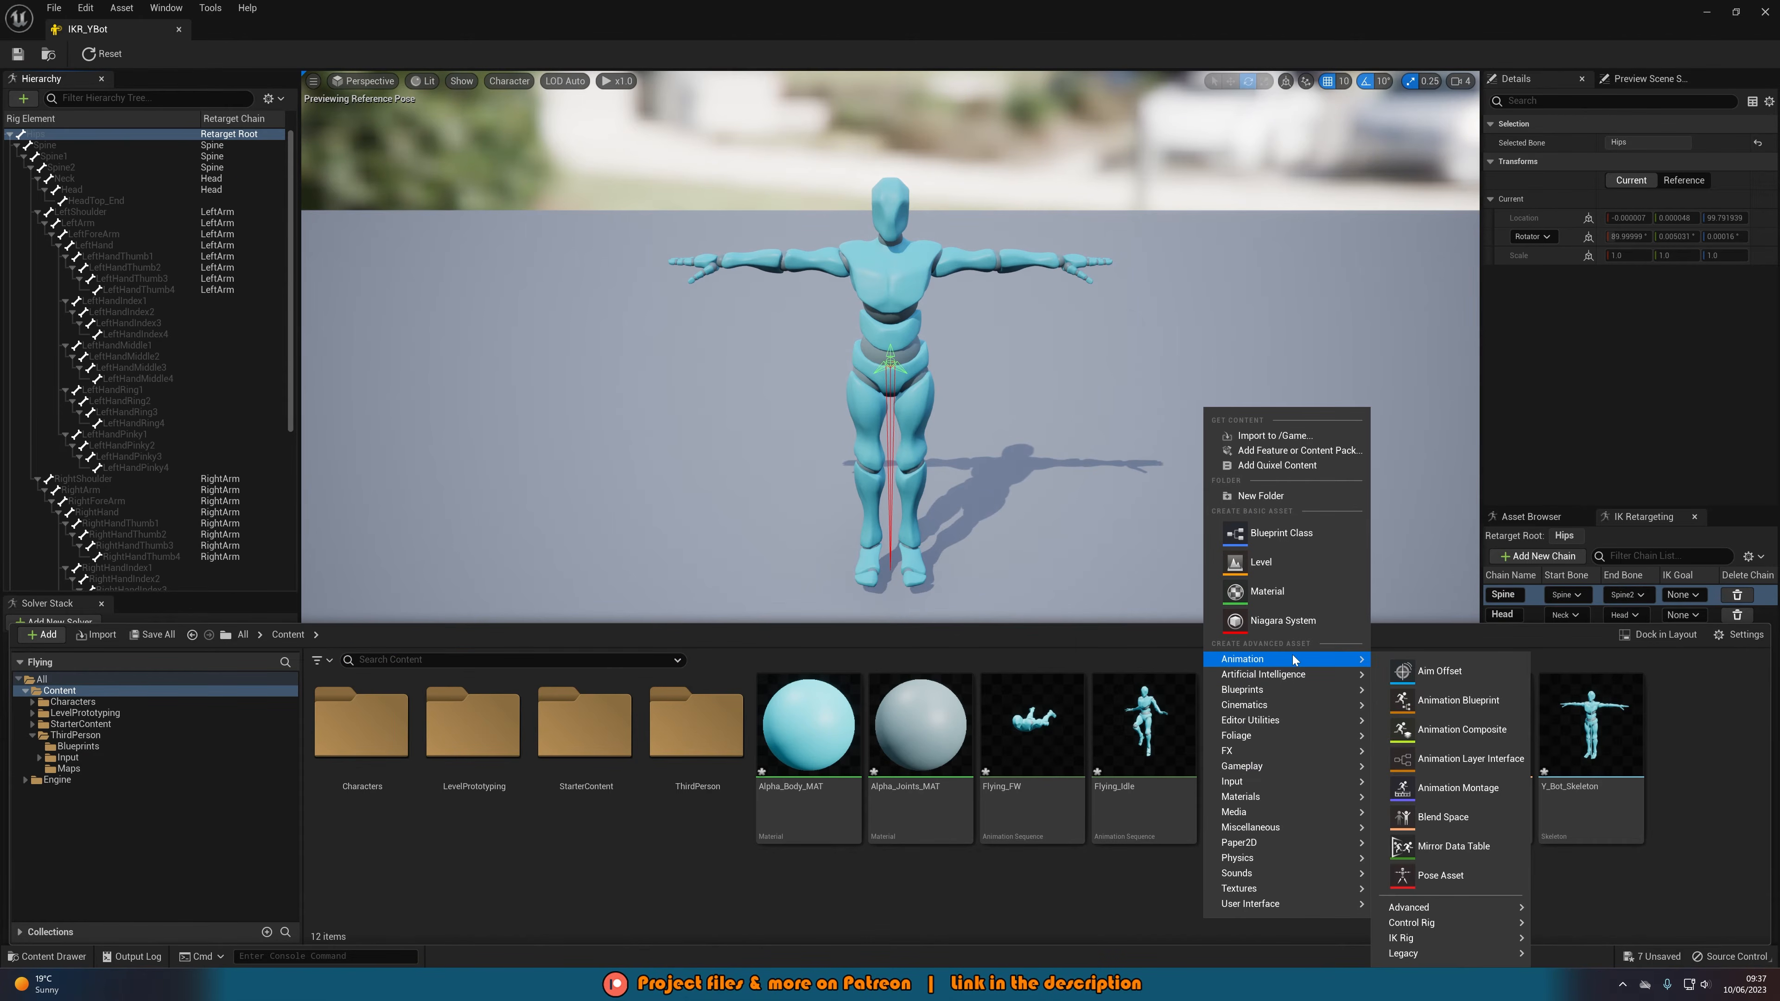
pyautogui.moveTo(1447, 941)
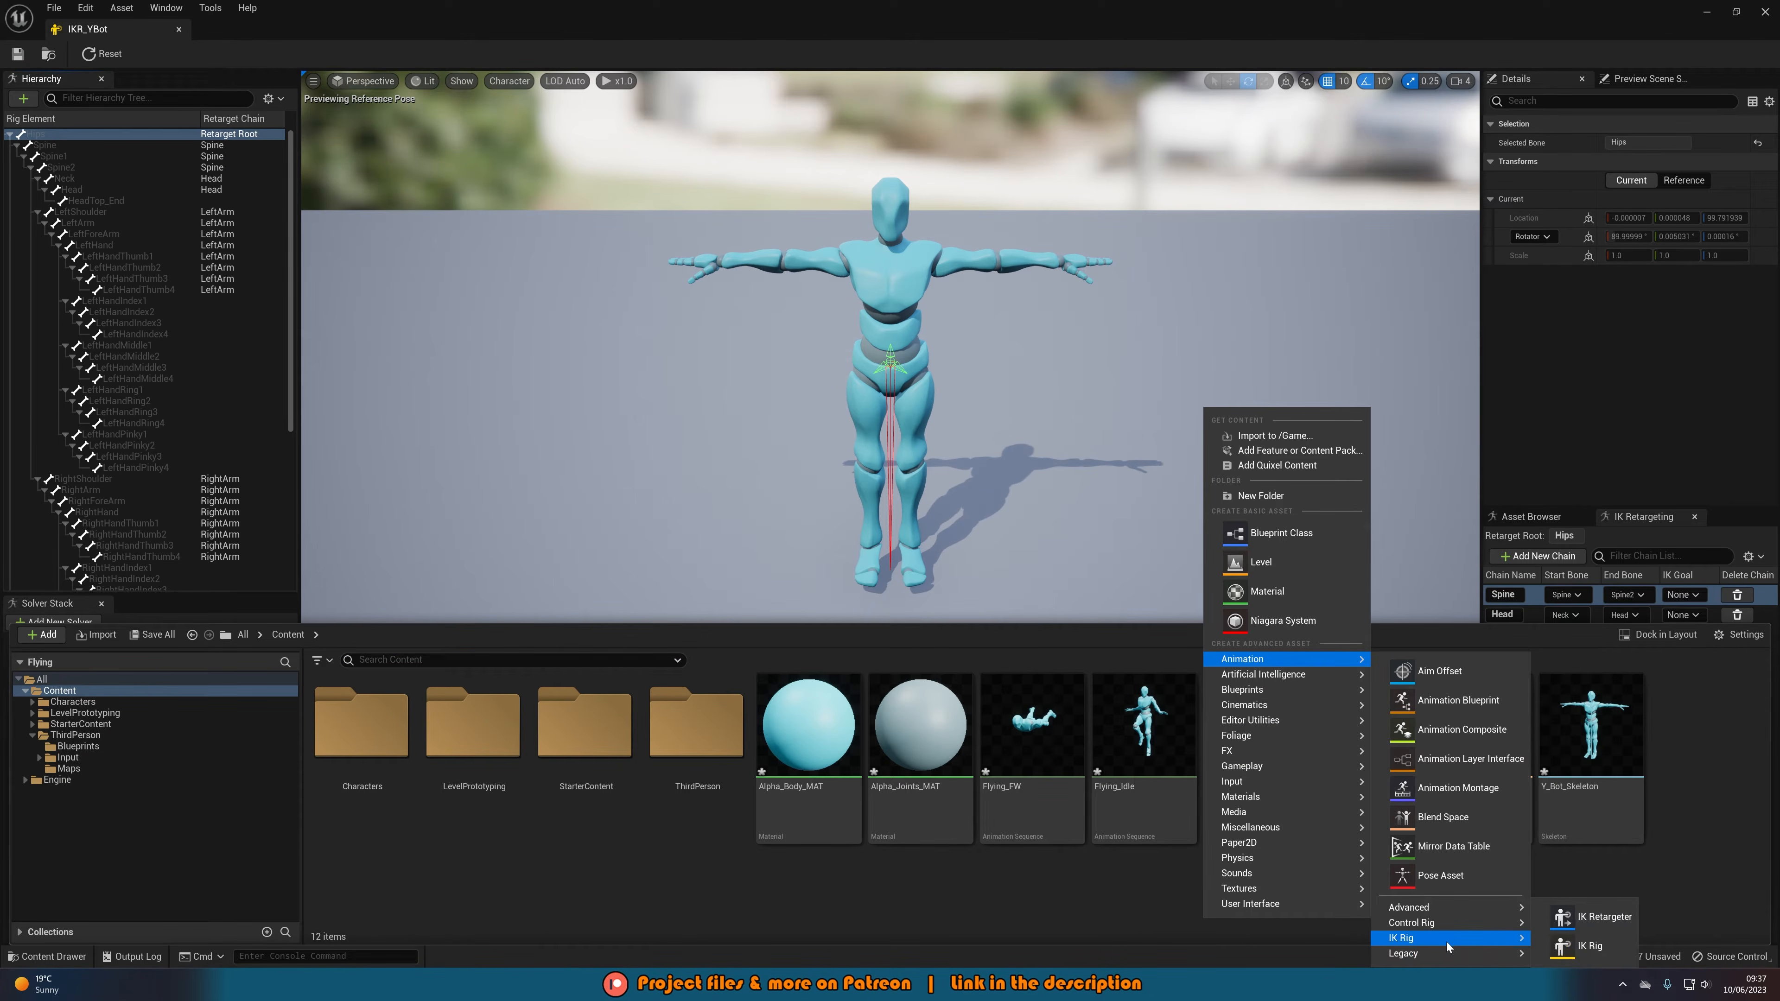
pyautogui.click(1595, 951)
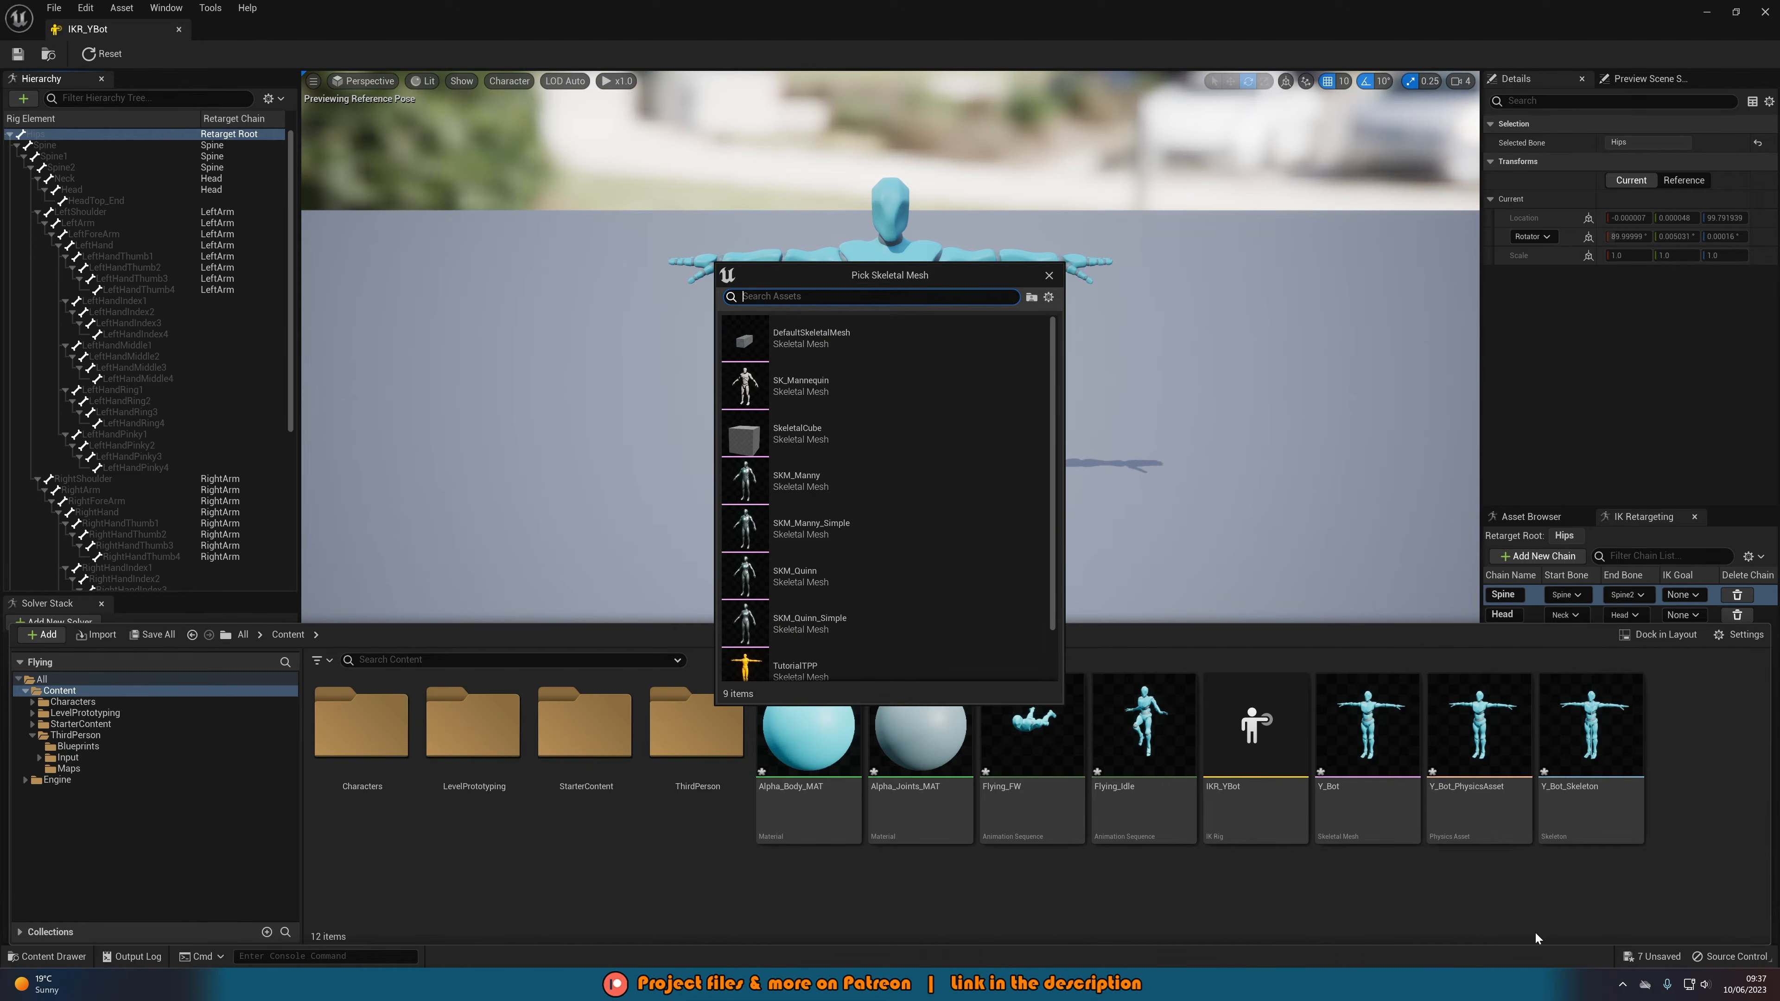
pyautogui.write('mann')
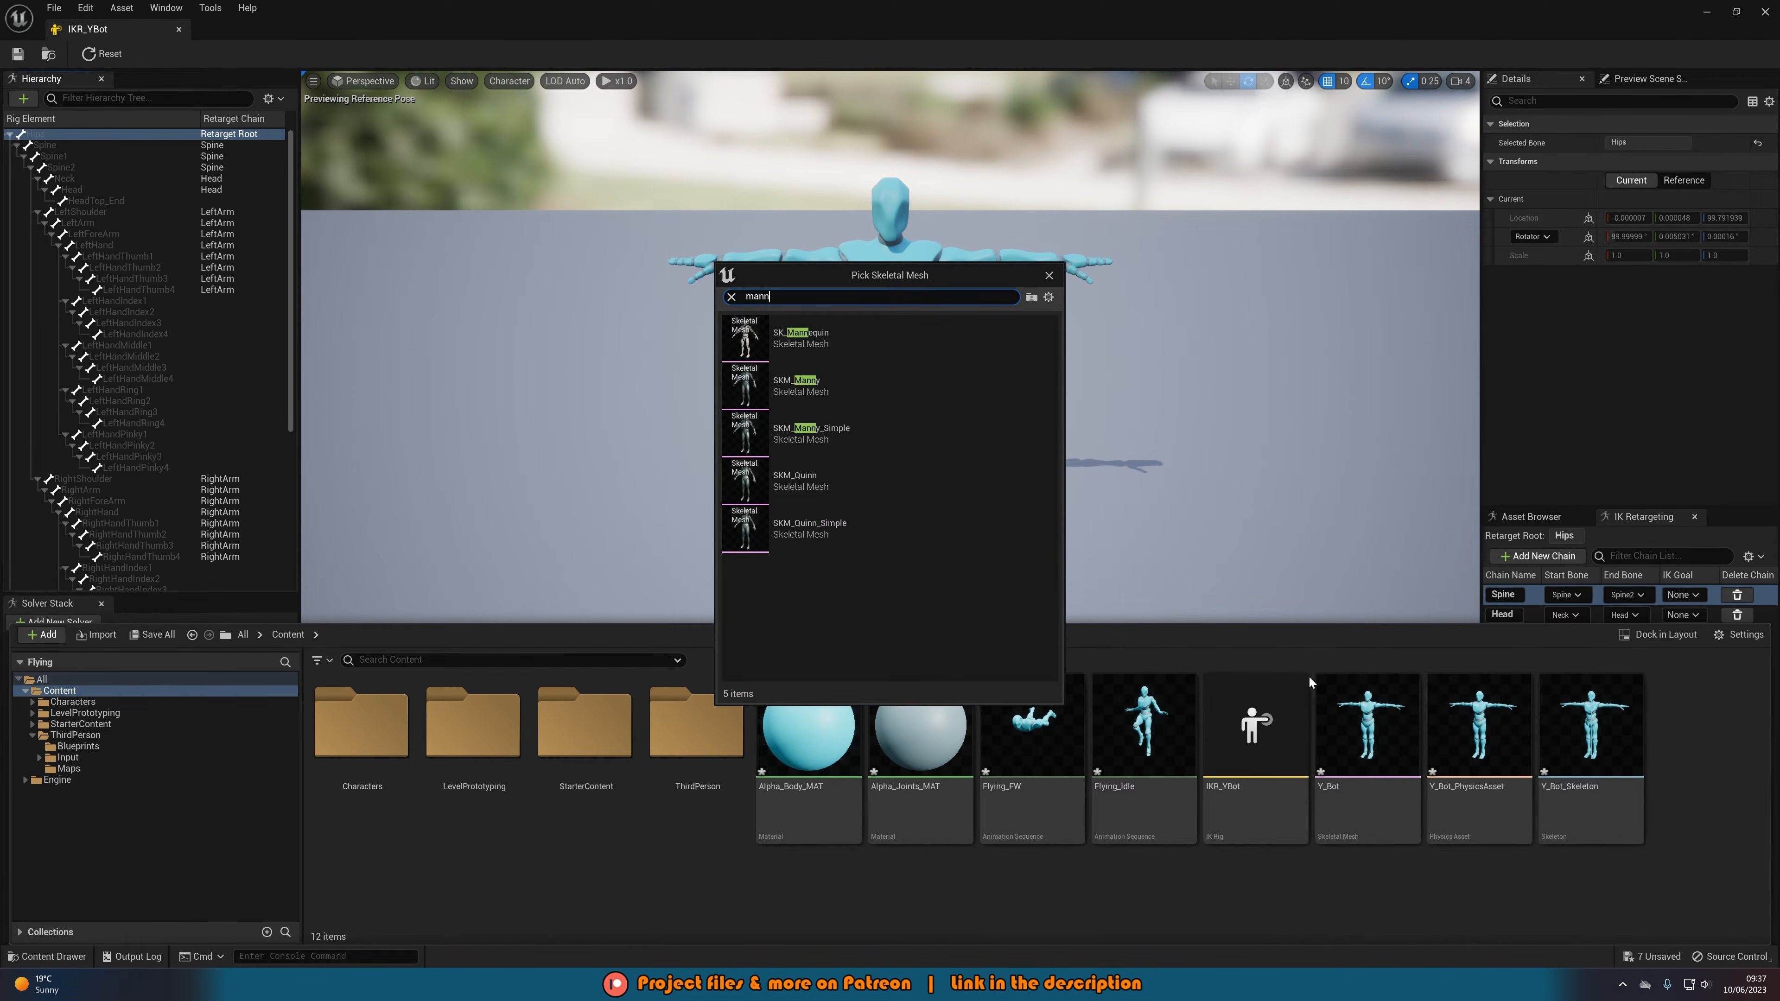
pyautogui.click(903, 393)
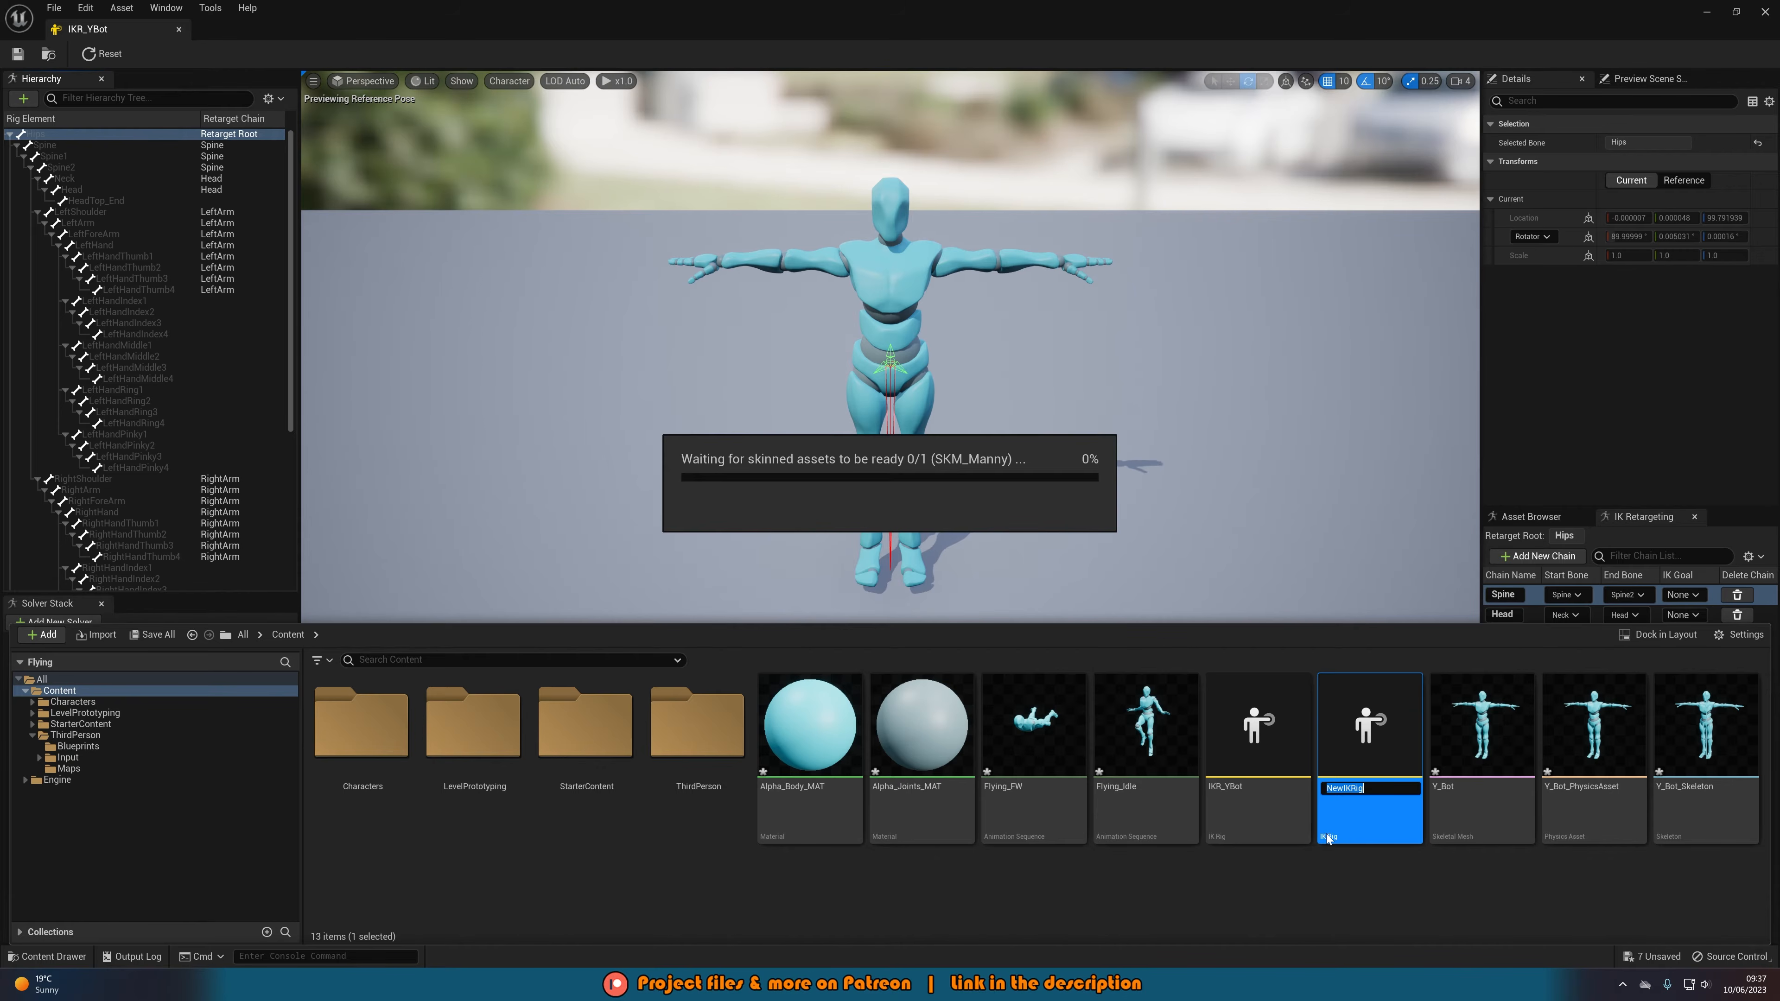
pyautogui.click(791, 715)
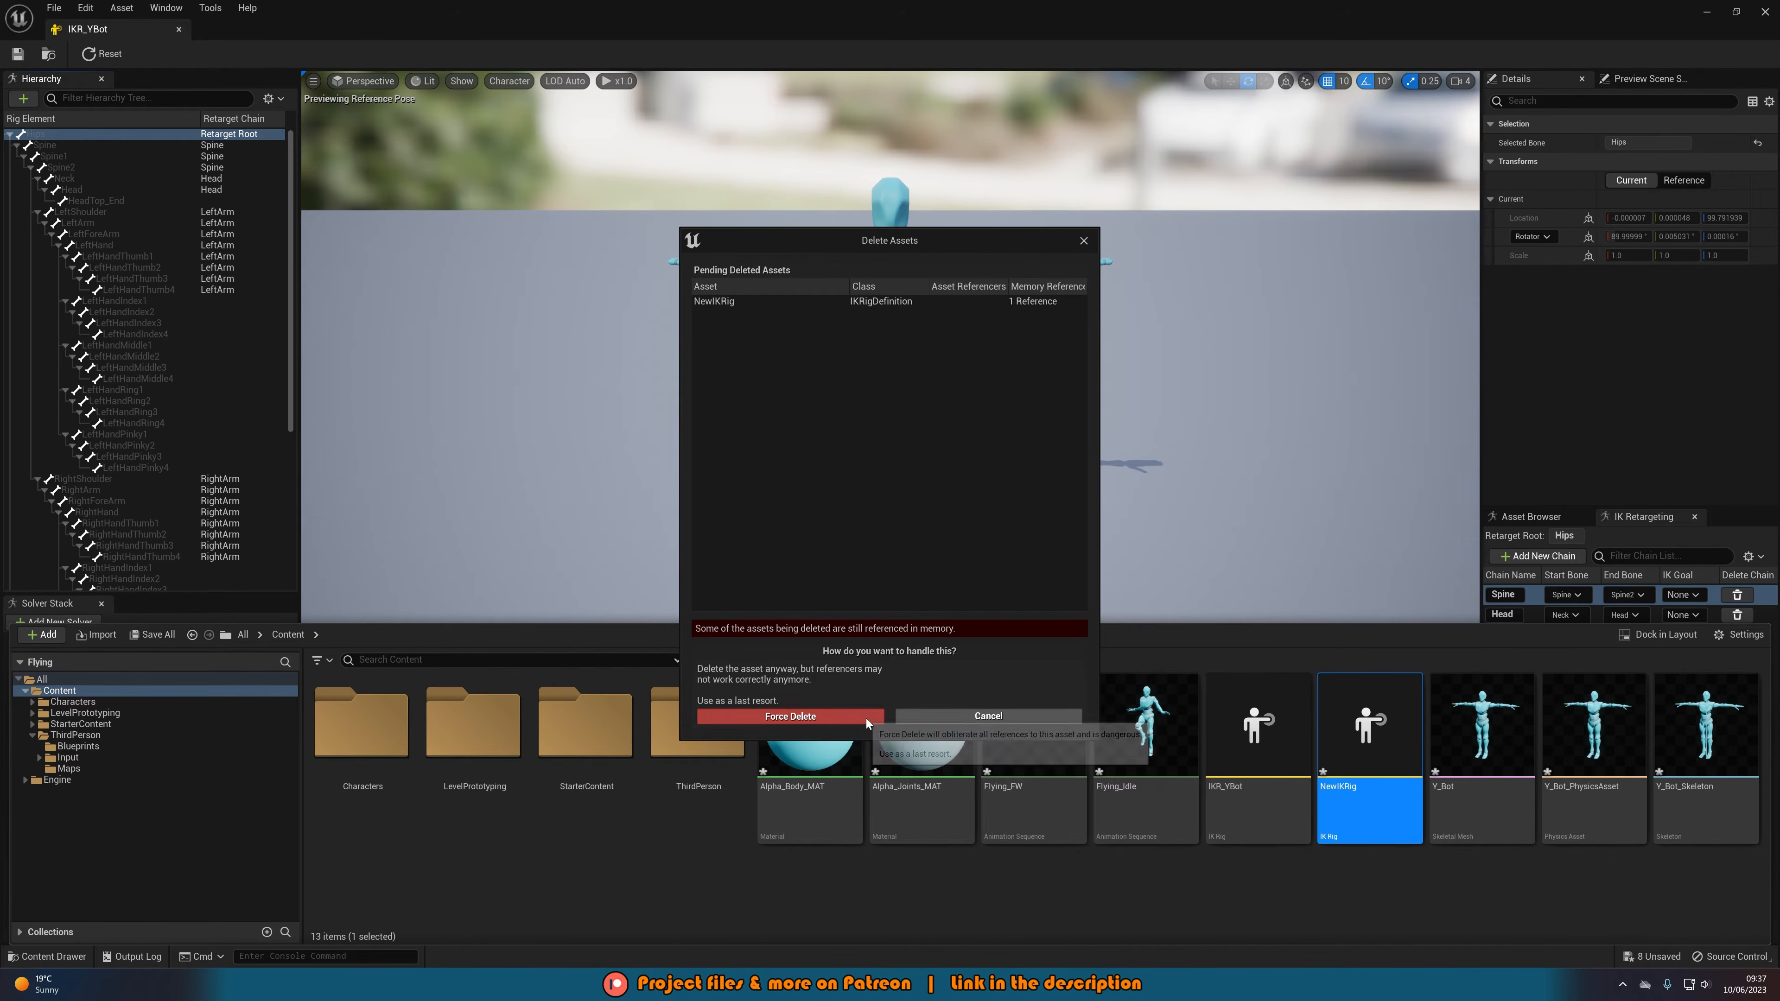
# - Create an IK rig named IKR_Quinn in the Content folder, based on the SKM_Quinn skeletal mesh
pyautogui.rightClick(1320, 864)
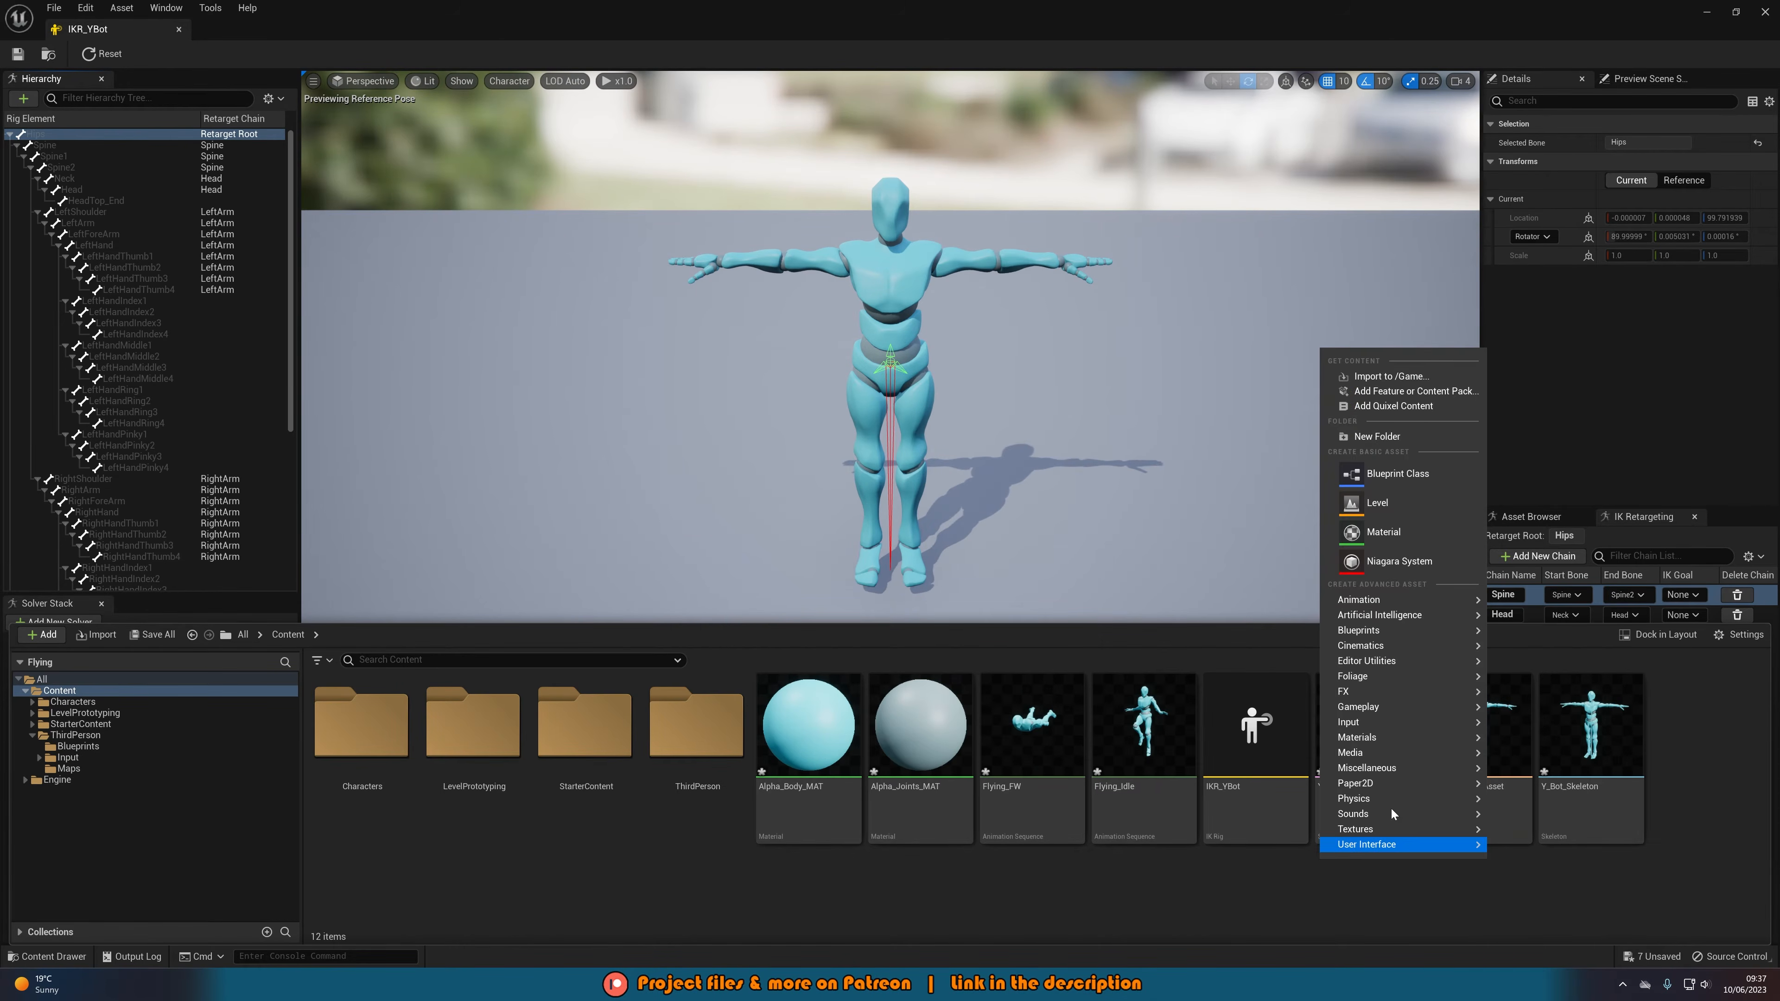
pyautogui.moveTo(1360, 599)
pyautogui.moveTo(1553, 880)
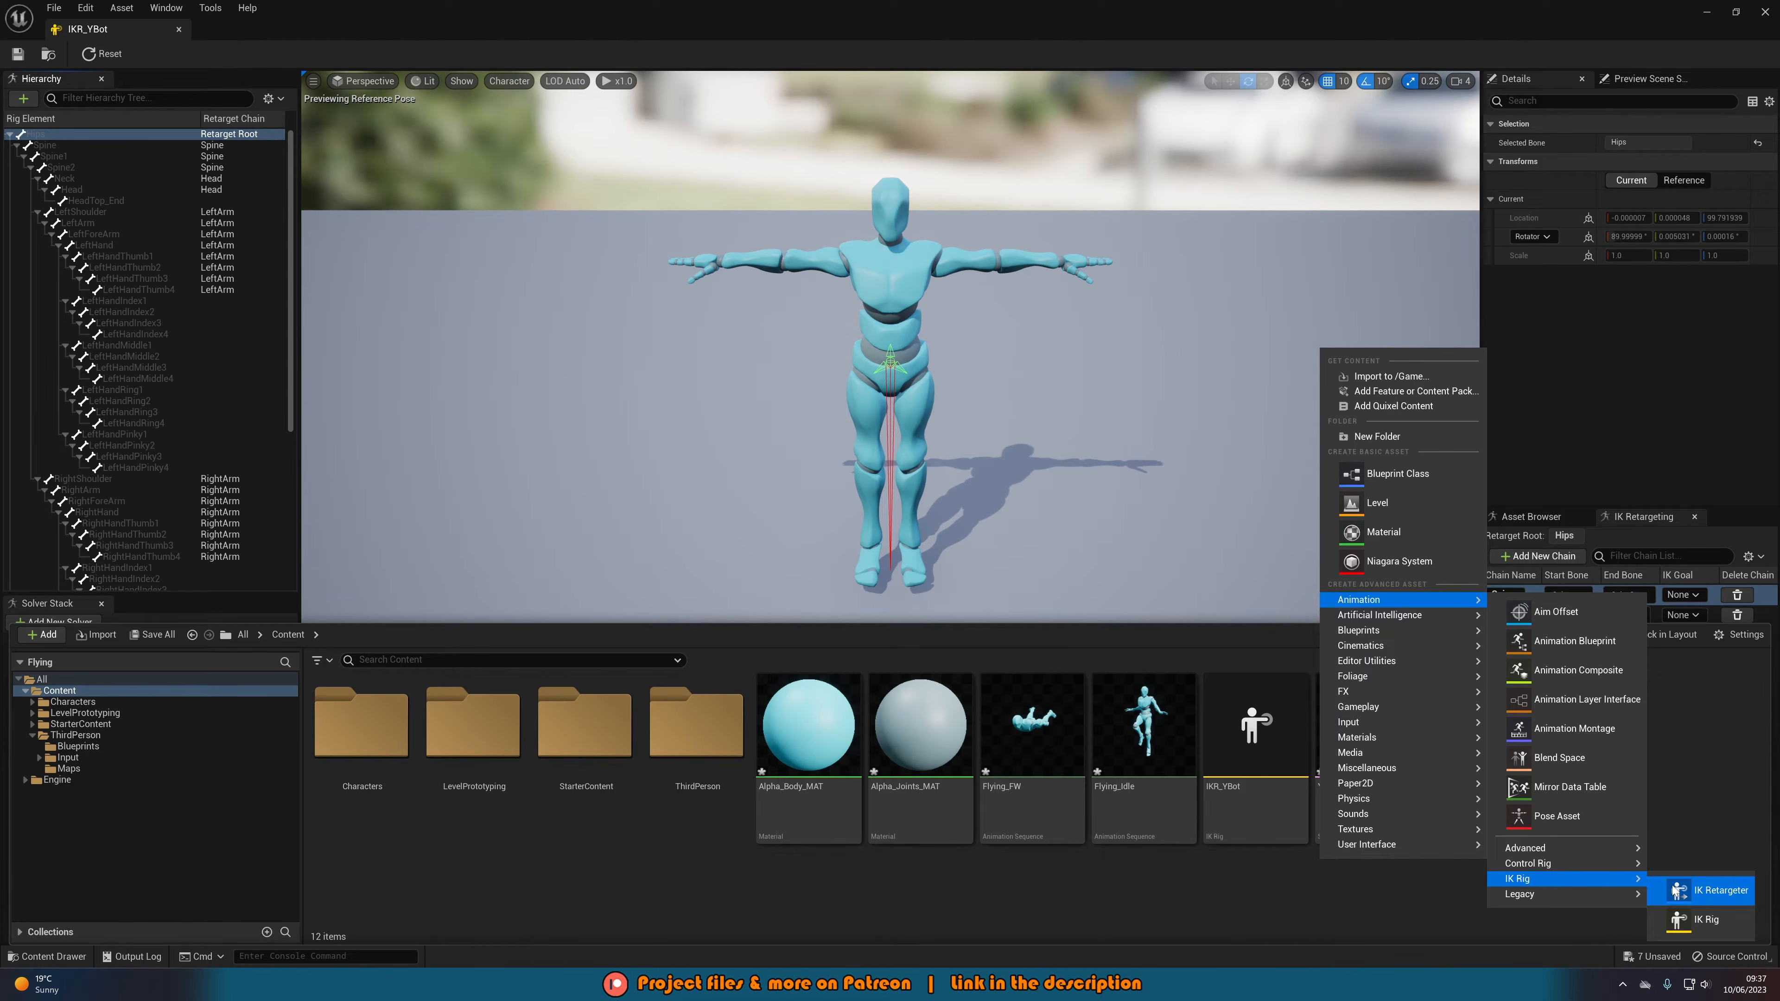
pyautogui.click(1707, 920)
pyautogui.write('quin')
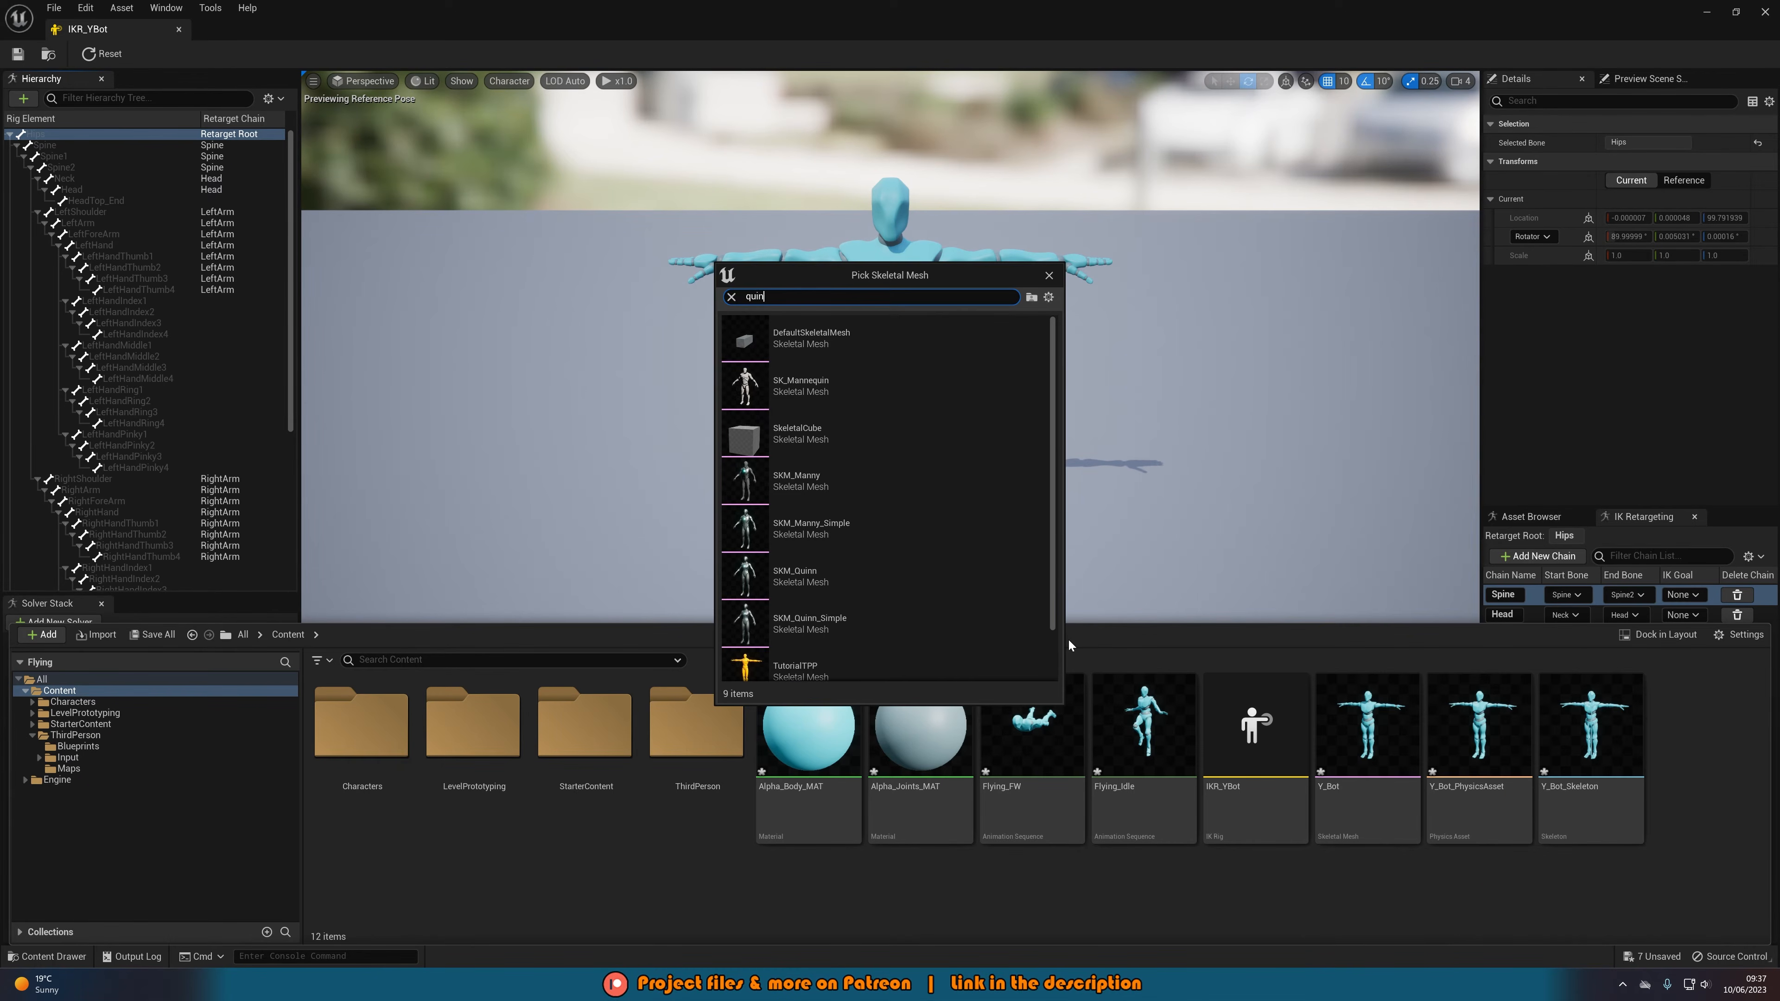
pyautogui.write('n')
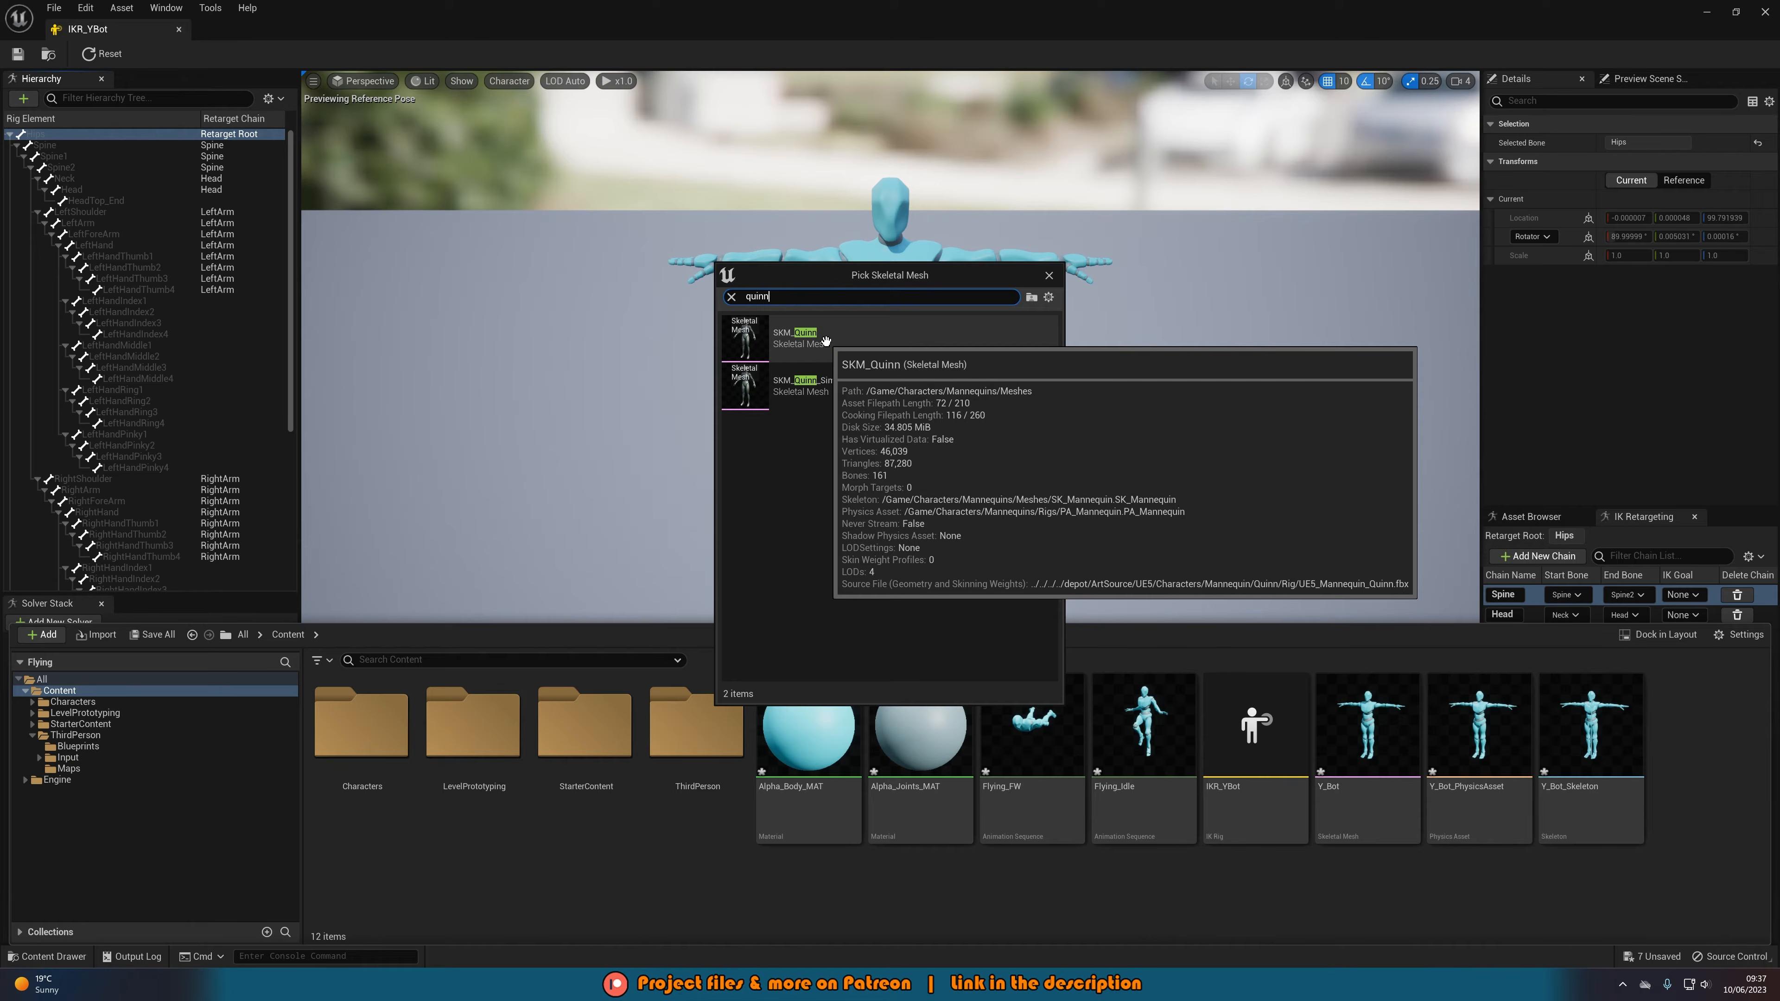
pyautogui.click(825, 341)
pyautogui.press('Return')
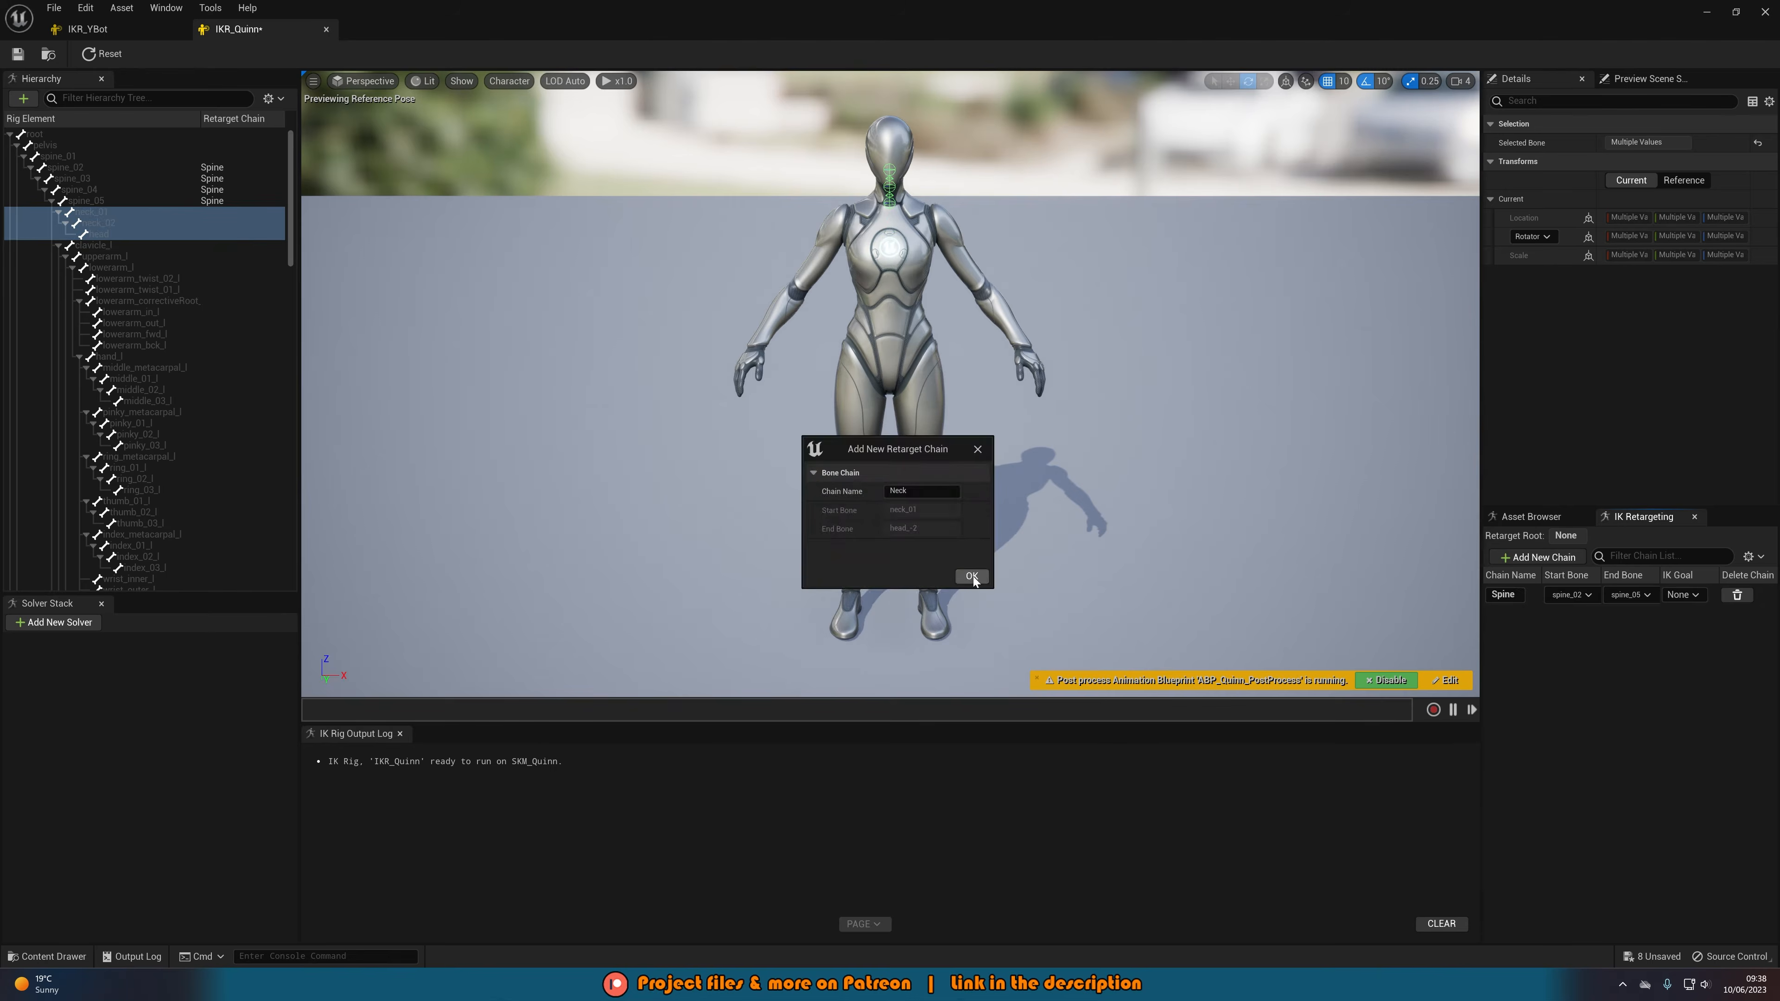
# - Add retarget chains Neck from neck_01 to head, and LeftArm and RightArm from each clavicle to lowerarm_twist_02
pyautogui.click(972, 576)
pyautogui.click(973, 575)
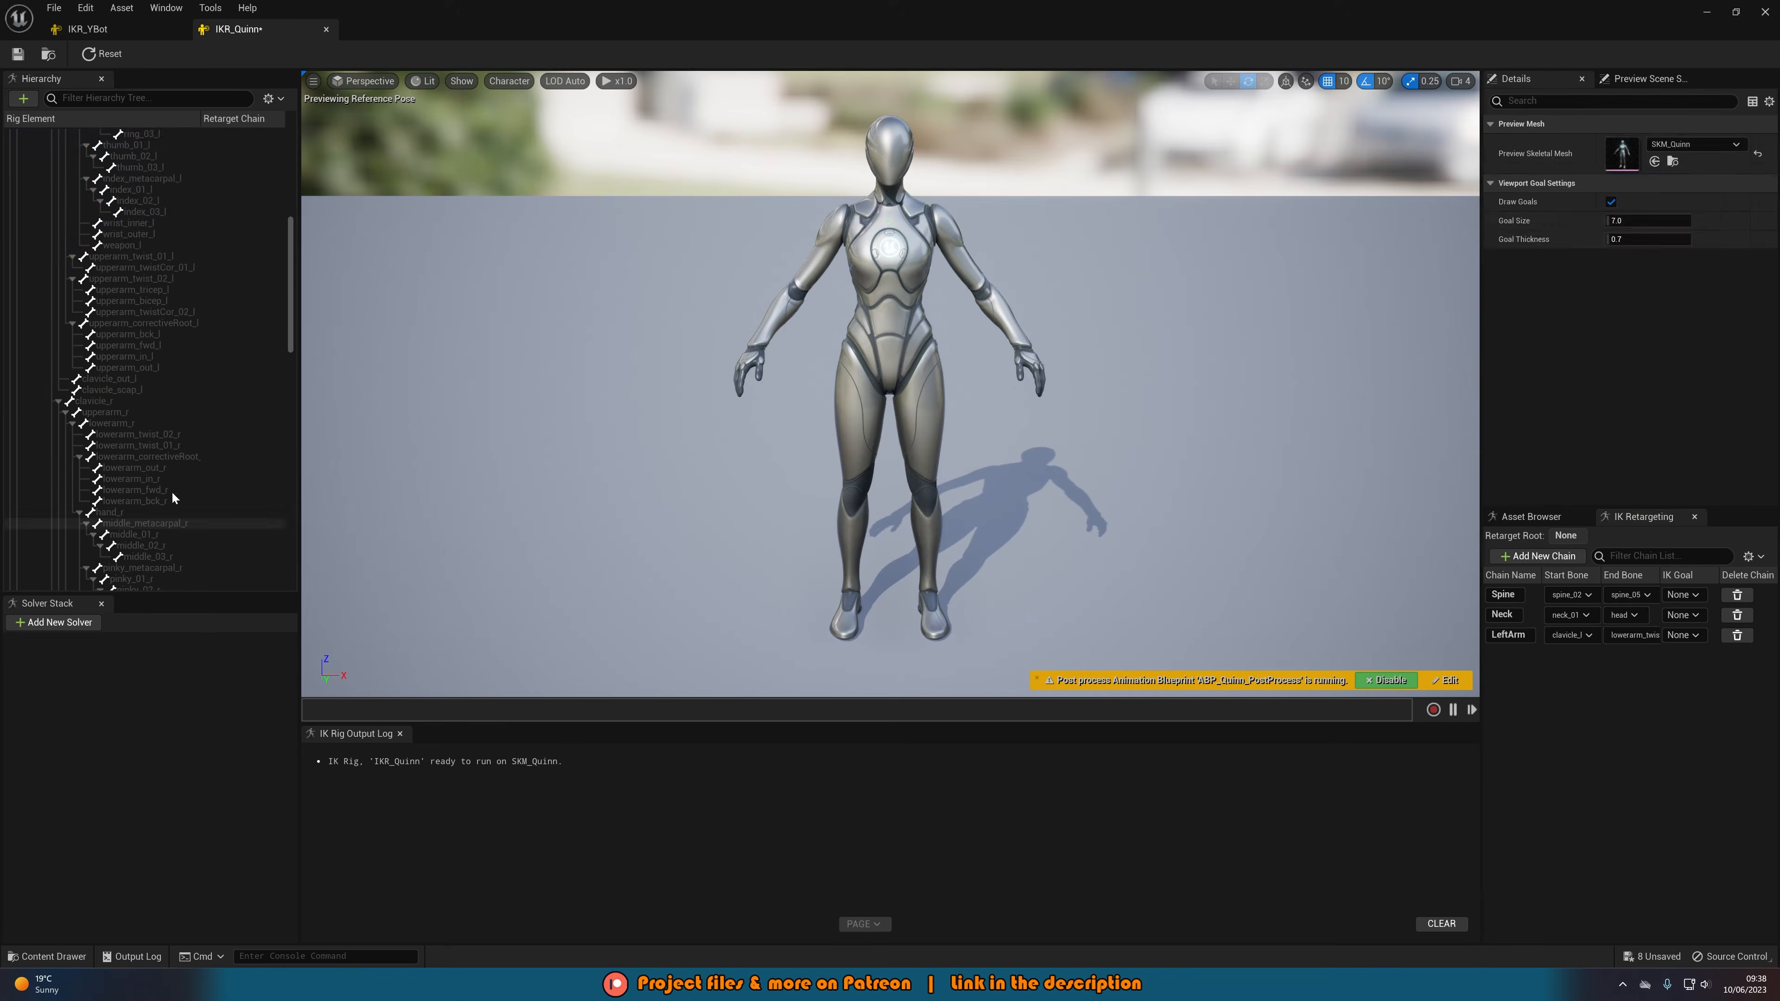
pyautogui.click(968, 581)
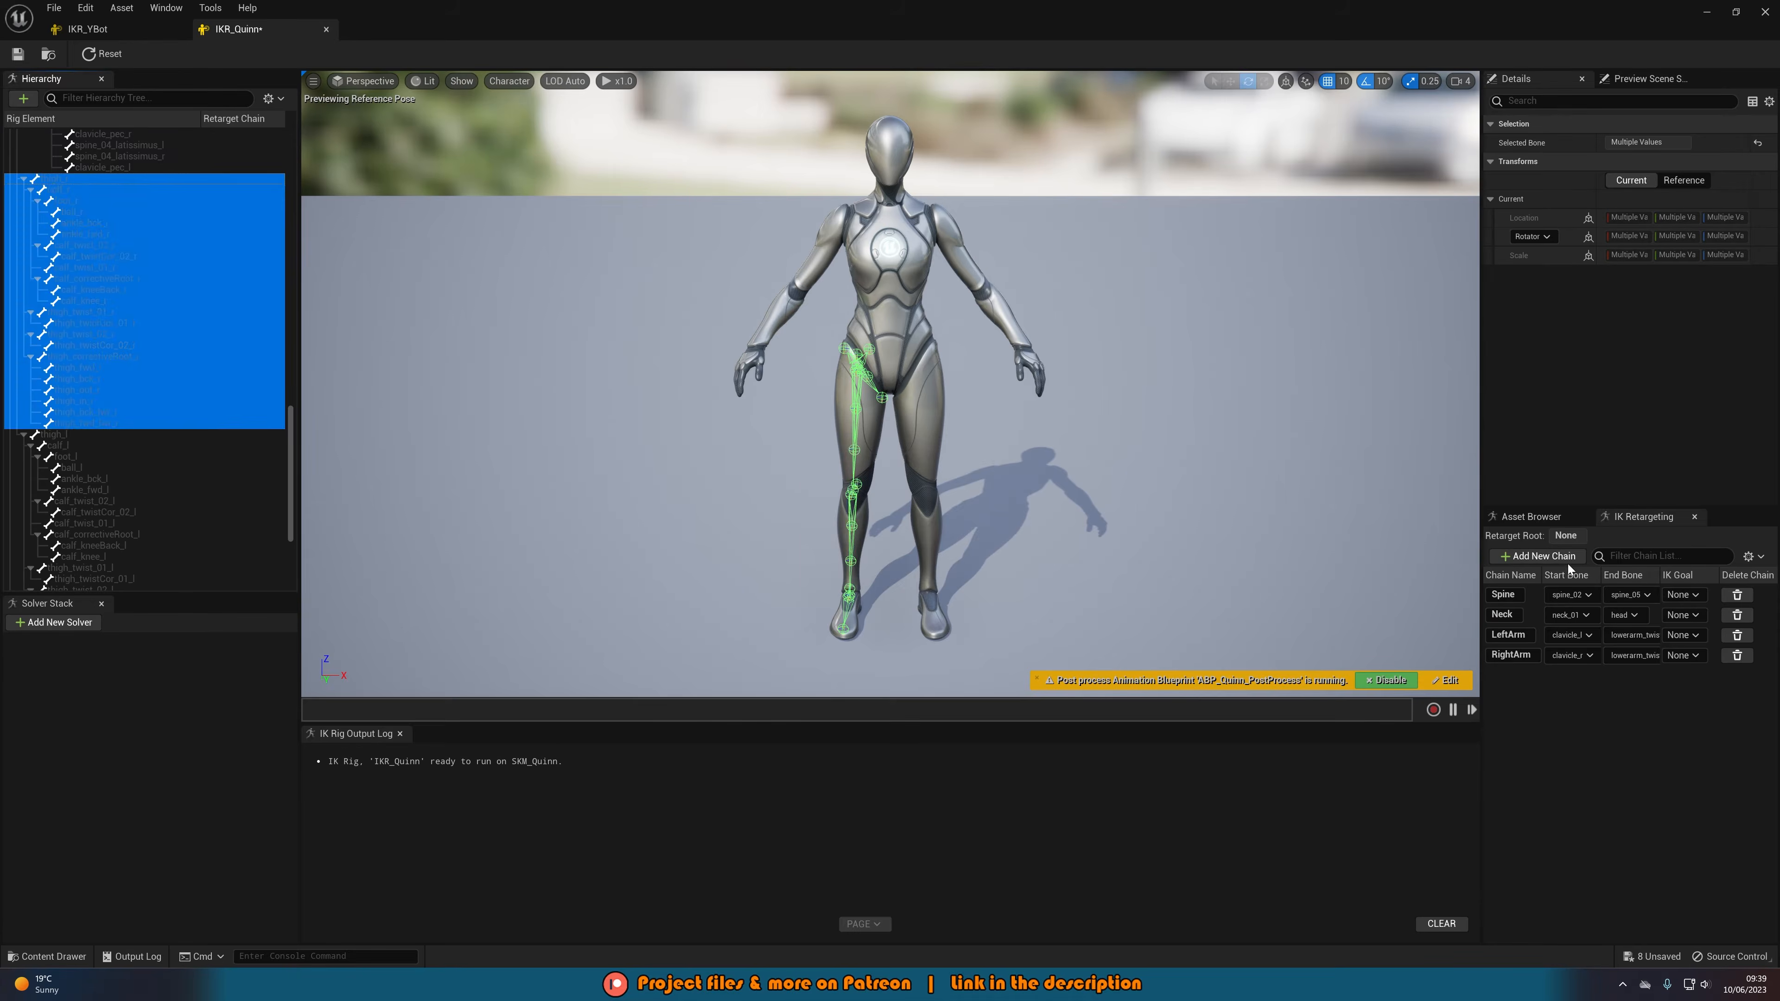
# - Add retarget chains RightLeg from thigh_r to ball_r and LeftLeg from thigh_l to ball_l, without goals
pyautogui.click(1568, 563)
pyautogui.click(967, 575)
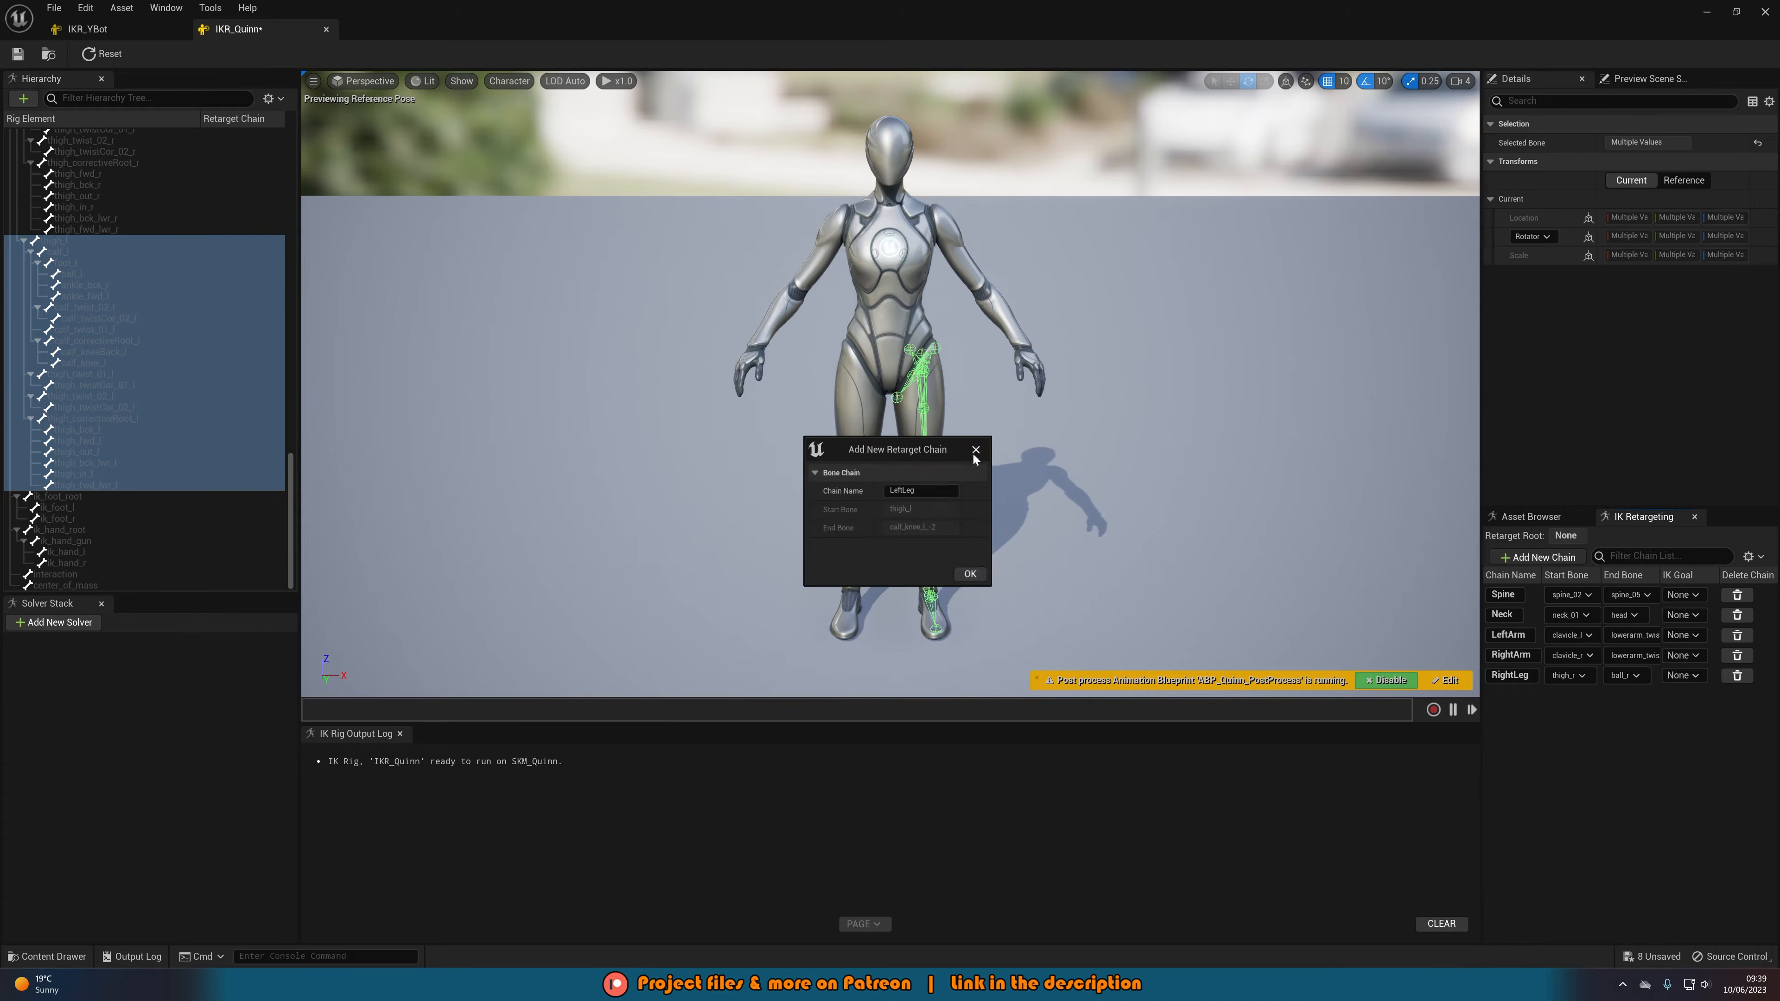
pyautogui.click(967, 575)
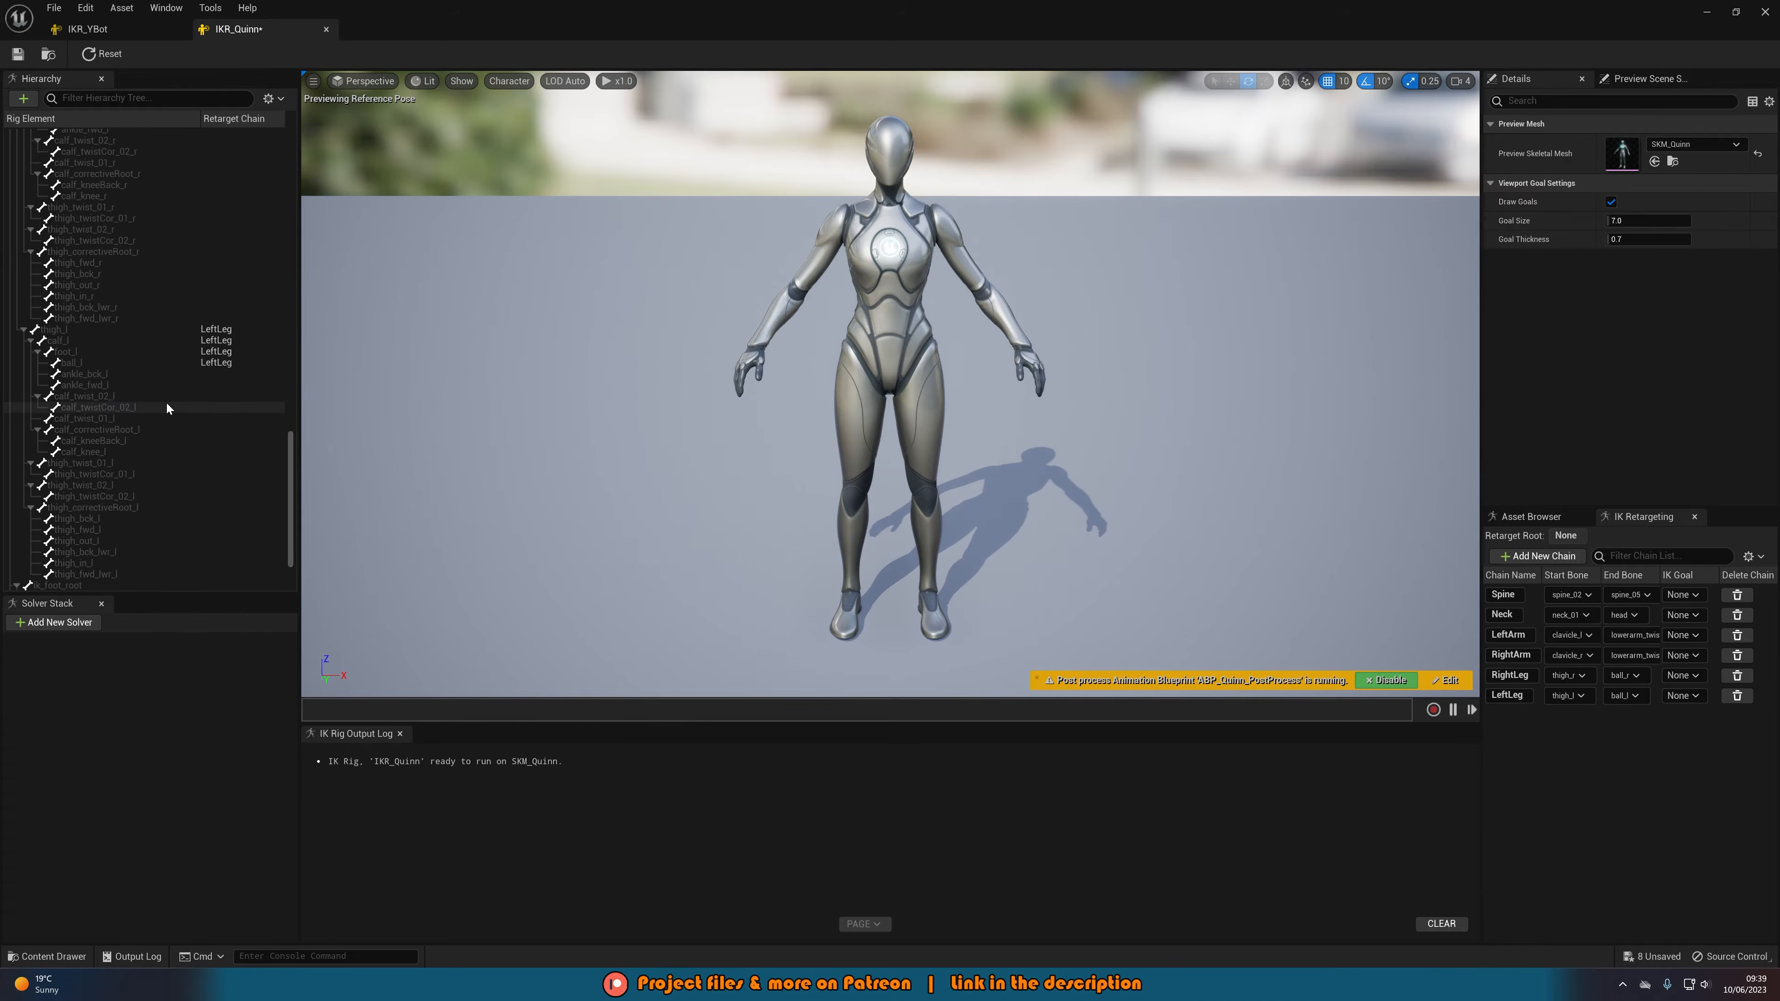
# - Set the pelvis bone as the retarget root of the IKR_Quinn rig
pyautogui.scroll(20, 167, 406)
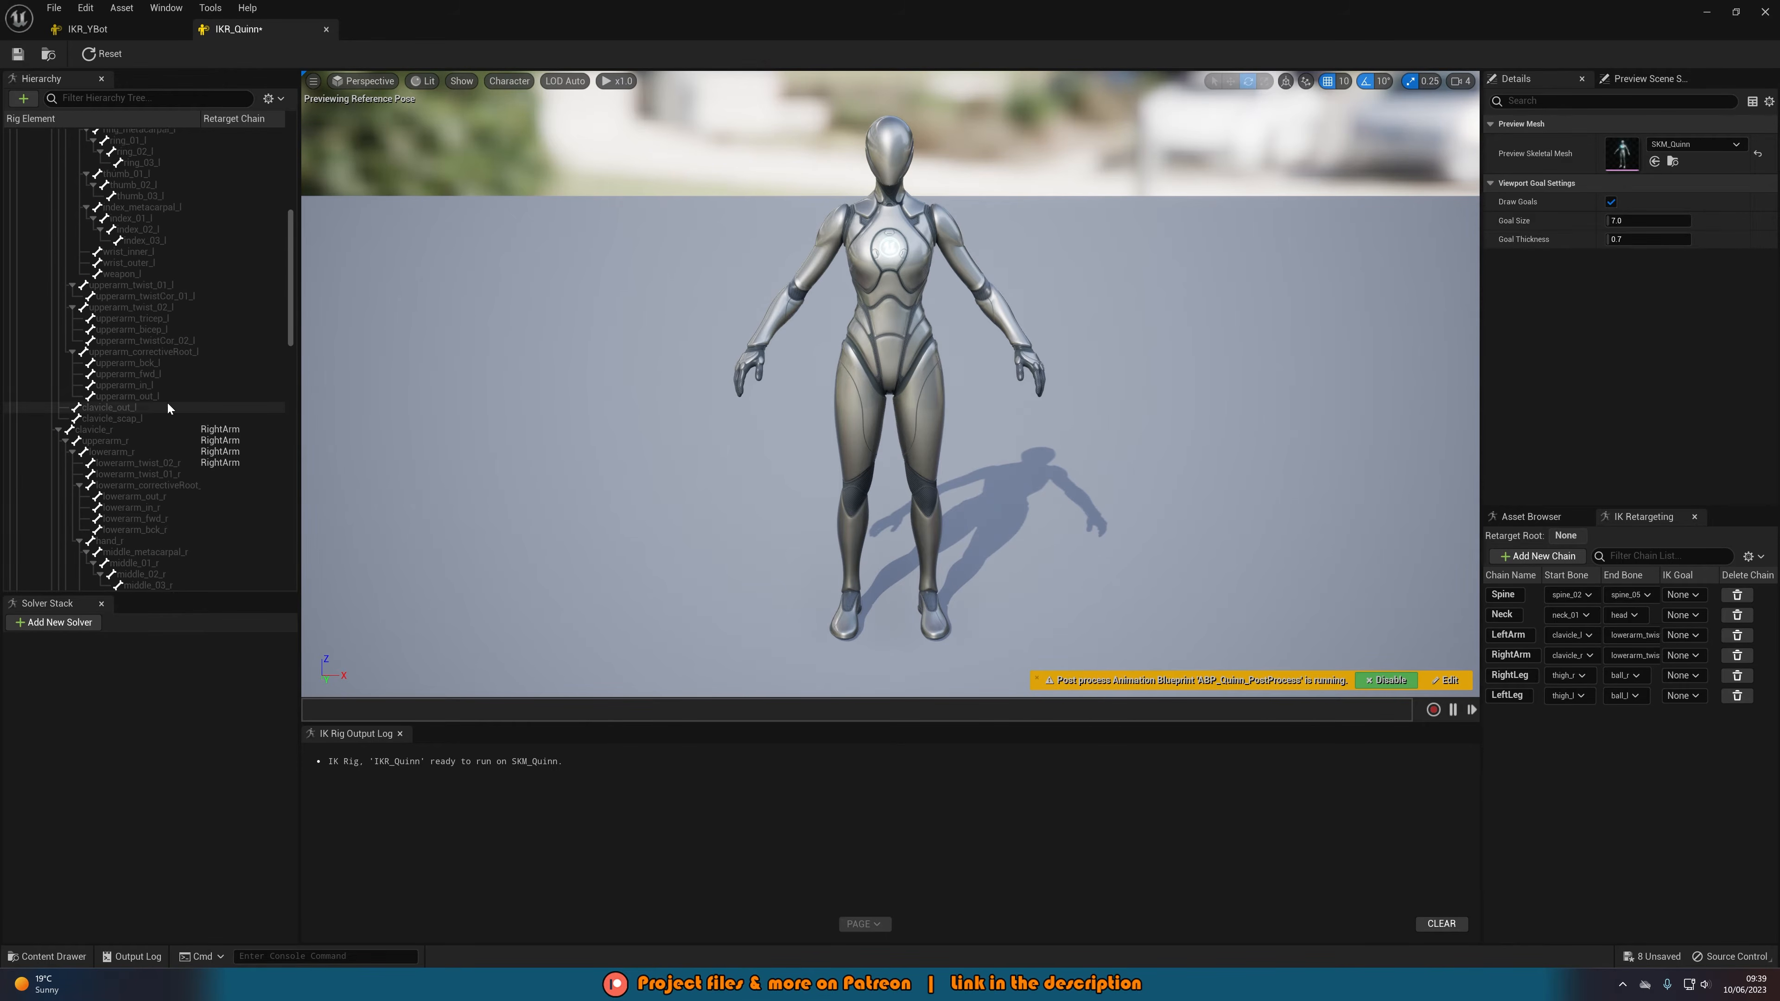
pyautogui.scroll(10, 167, 407)
pyautogui.rightClick(67, 145)
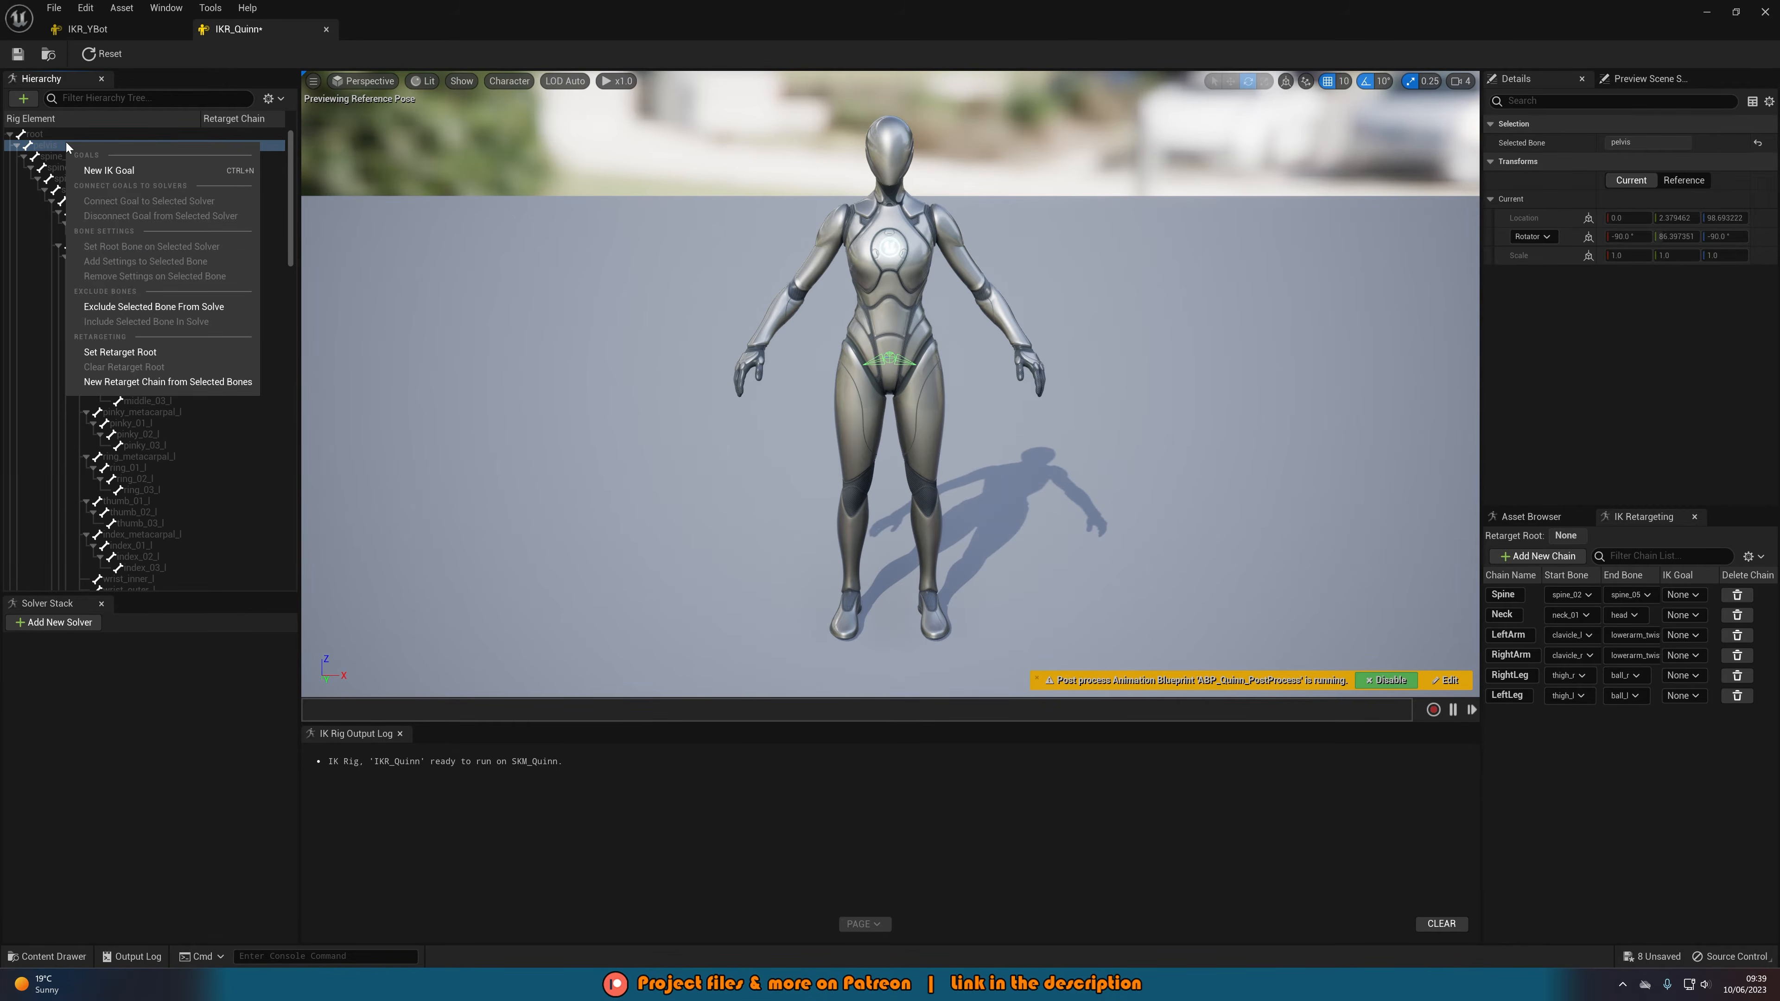
pyautogui.click(119, 352)
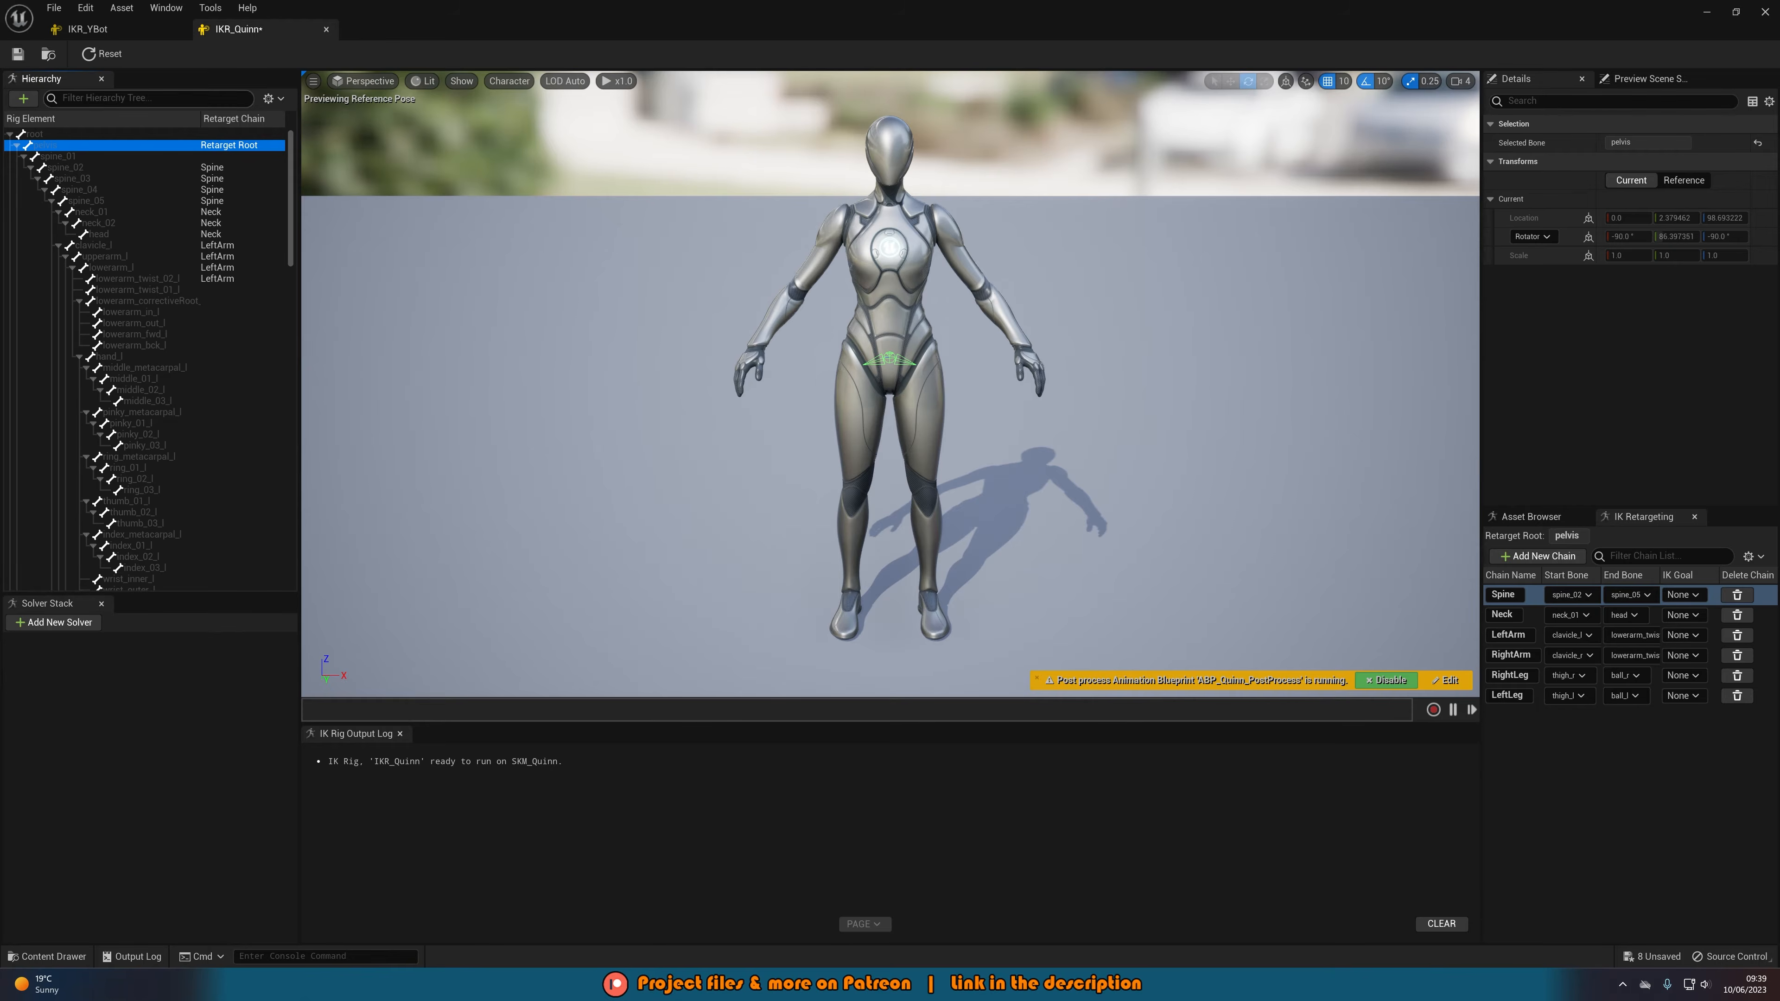
# - Compare the retarget chains with those of the IKR_YBot rig, save IKR_Quinn and return to the level editor
pyautogui.click(88, 29)
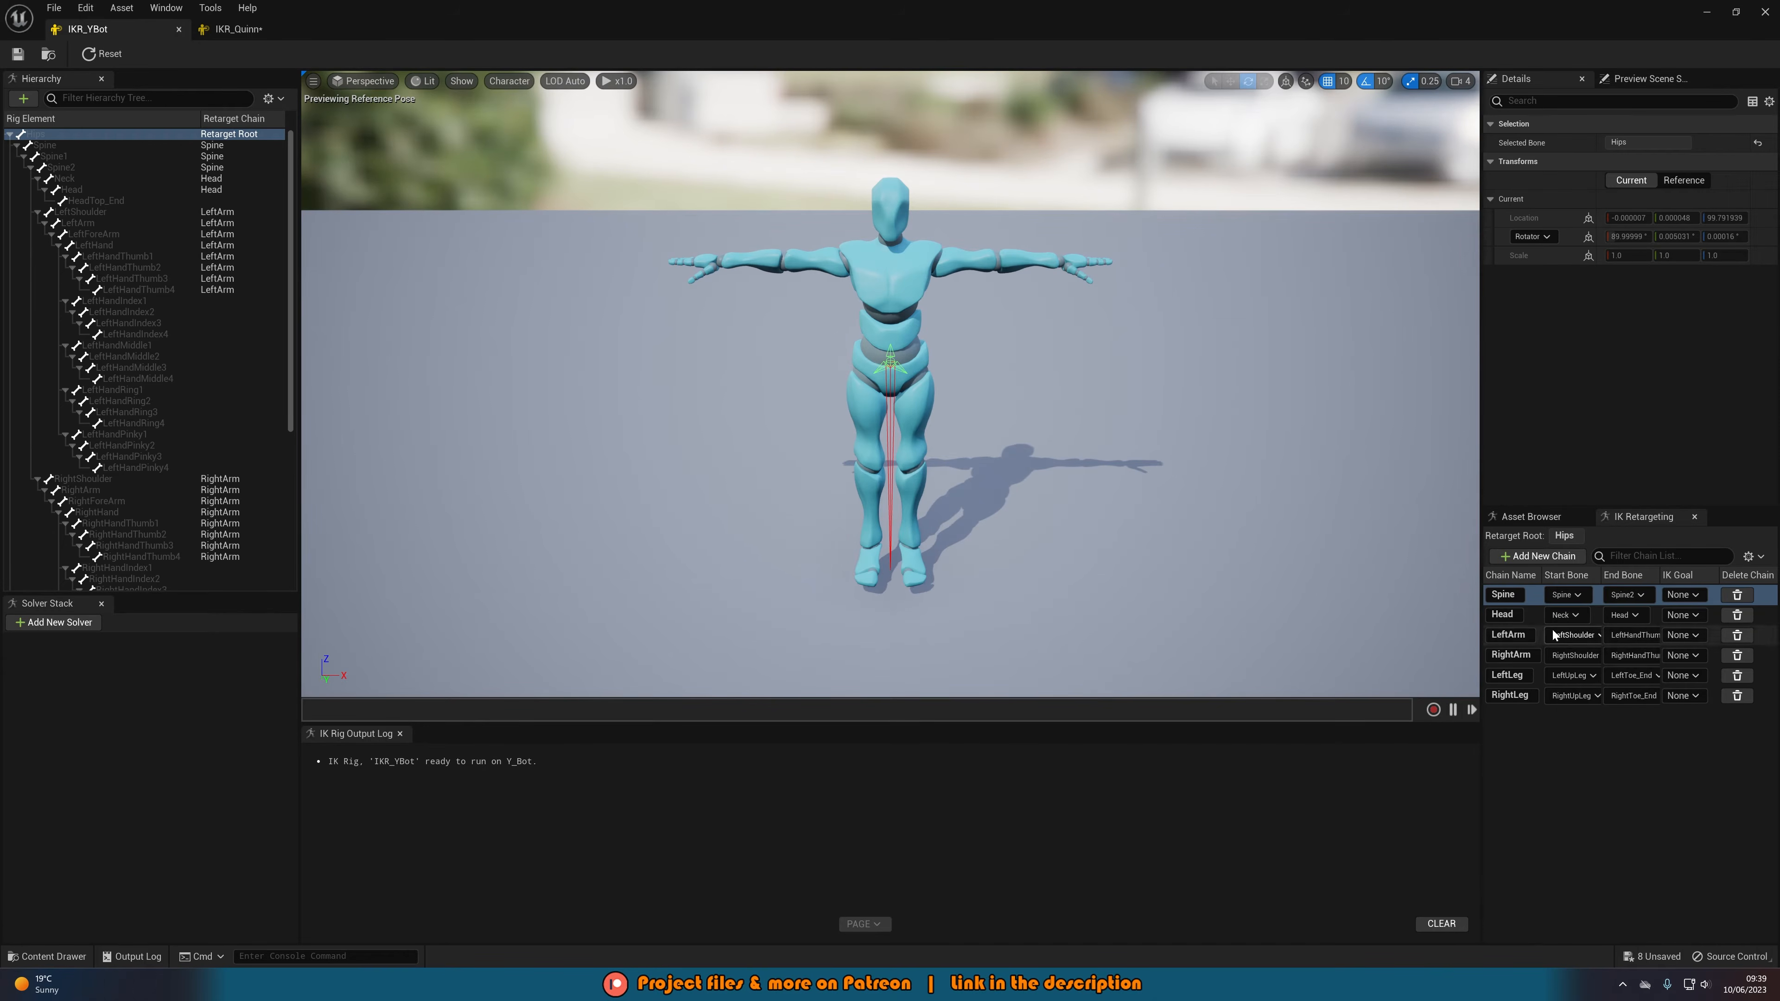
pyautogui.click(224, 32)
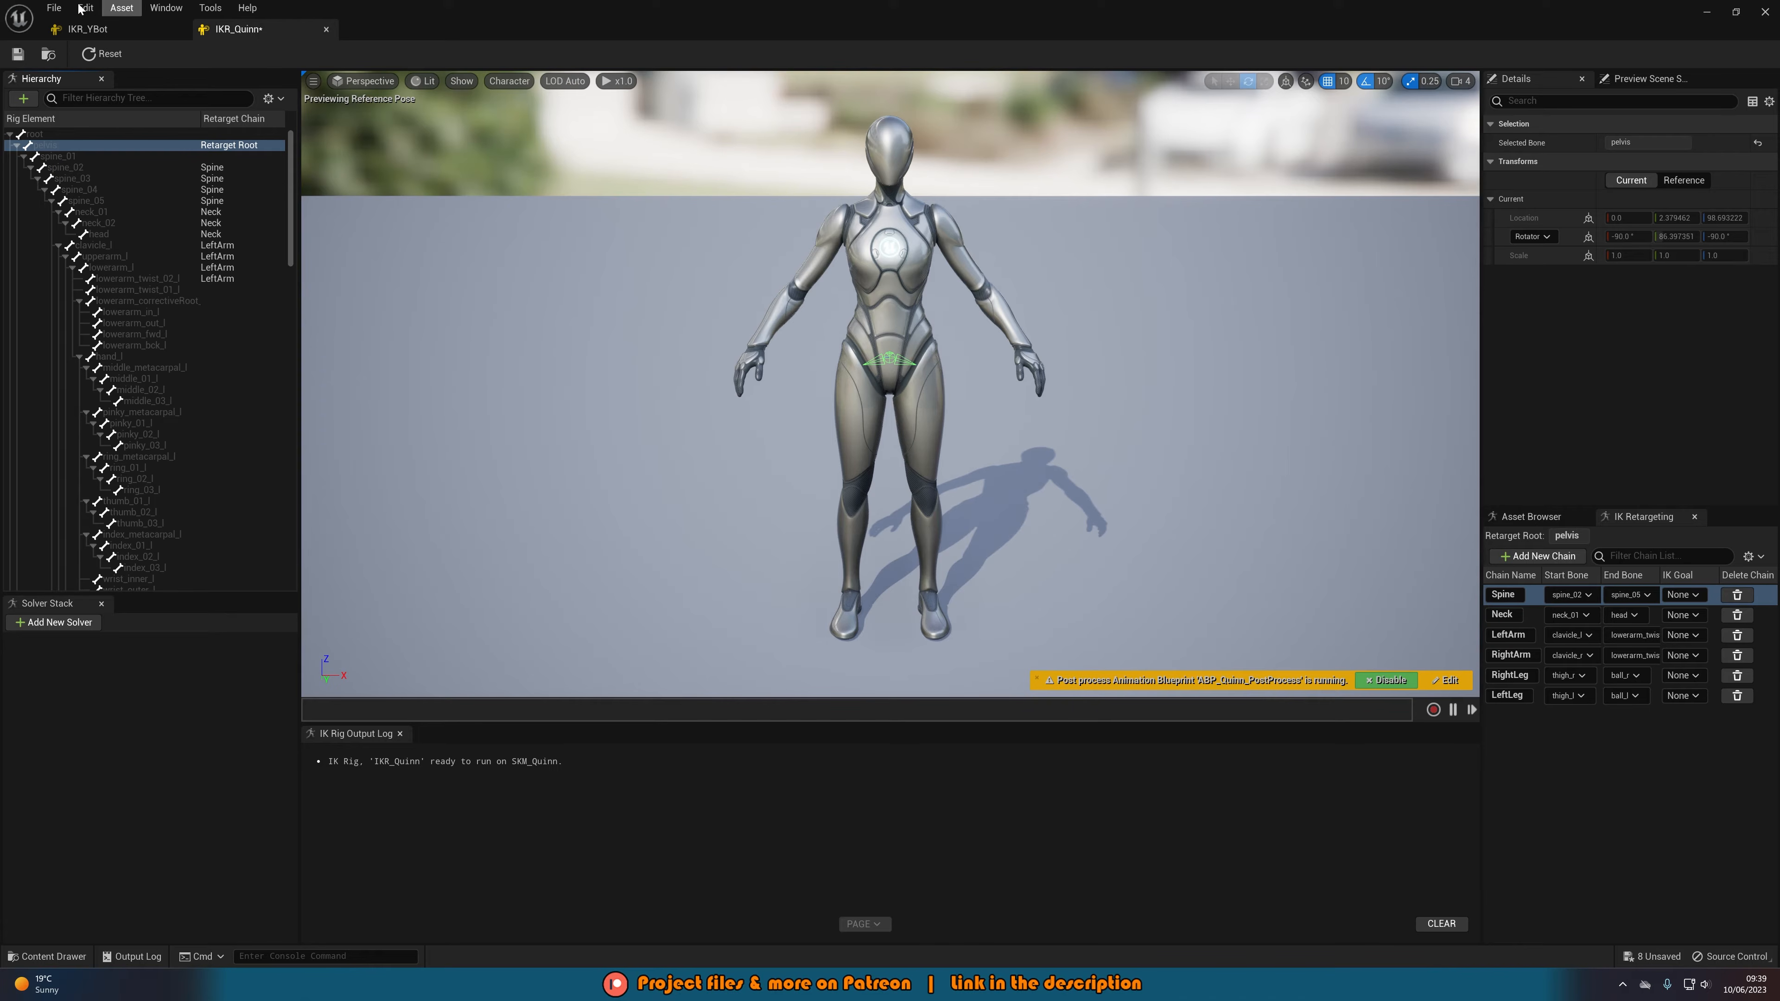
pyautogui.click(18, 54)
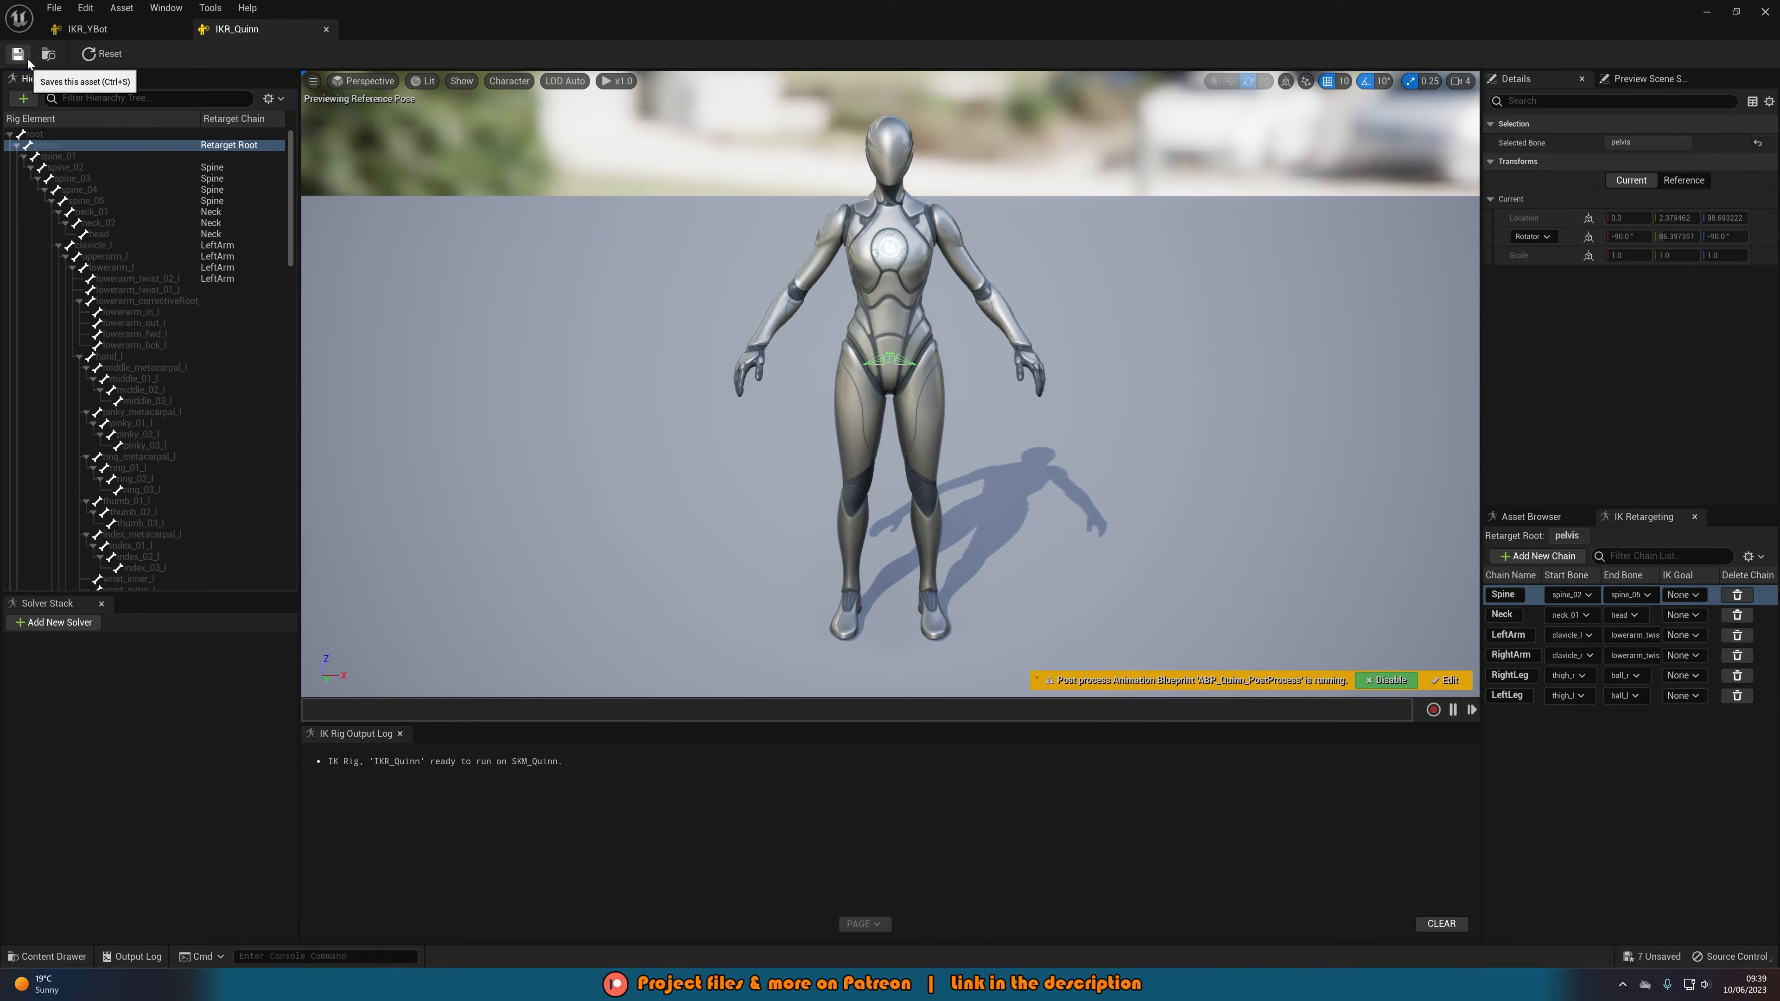
pyautogui.click(1777, 17)
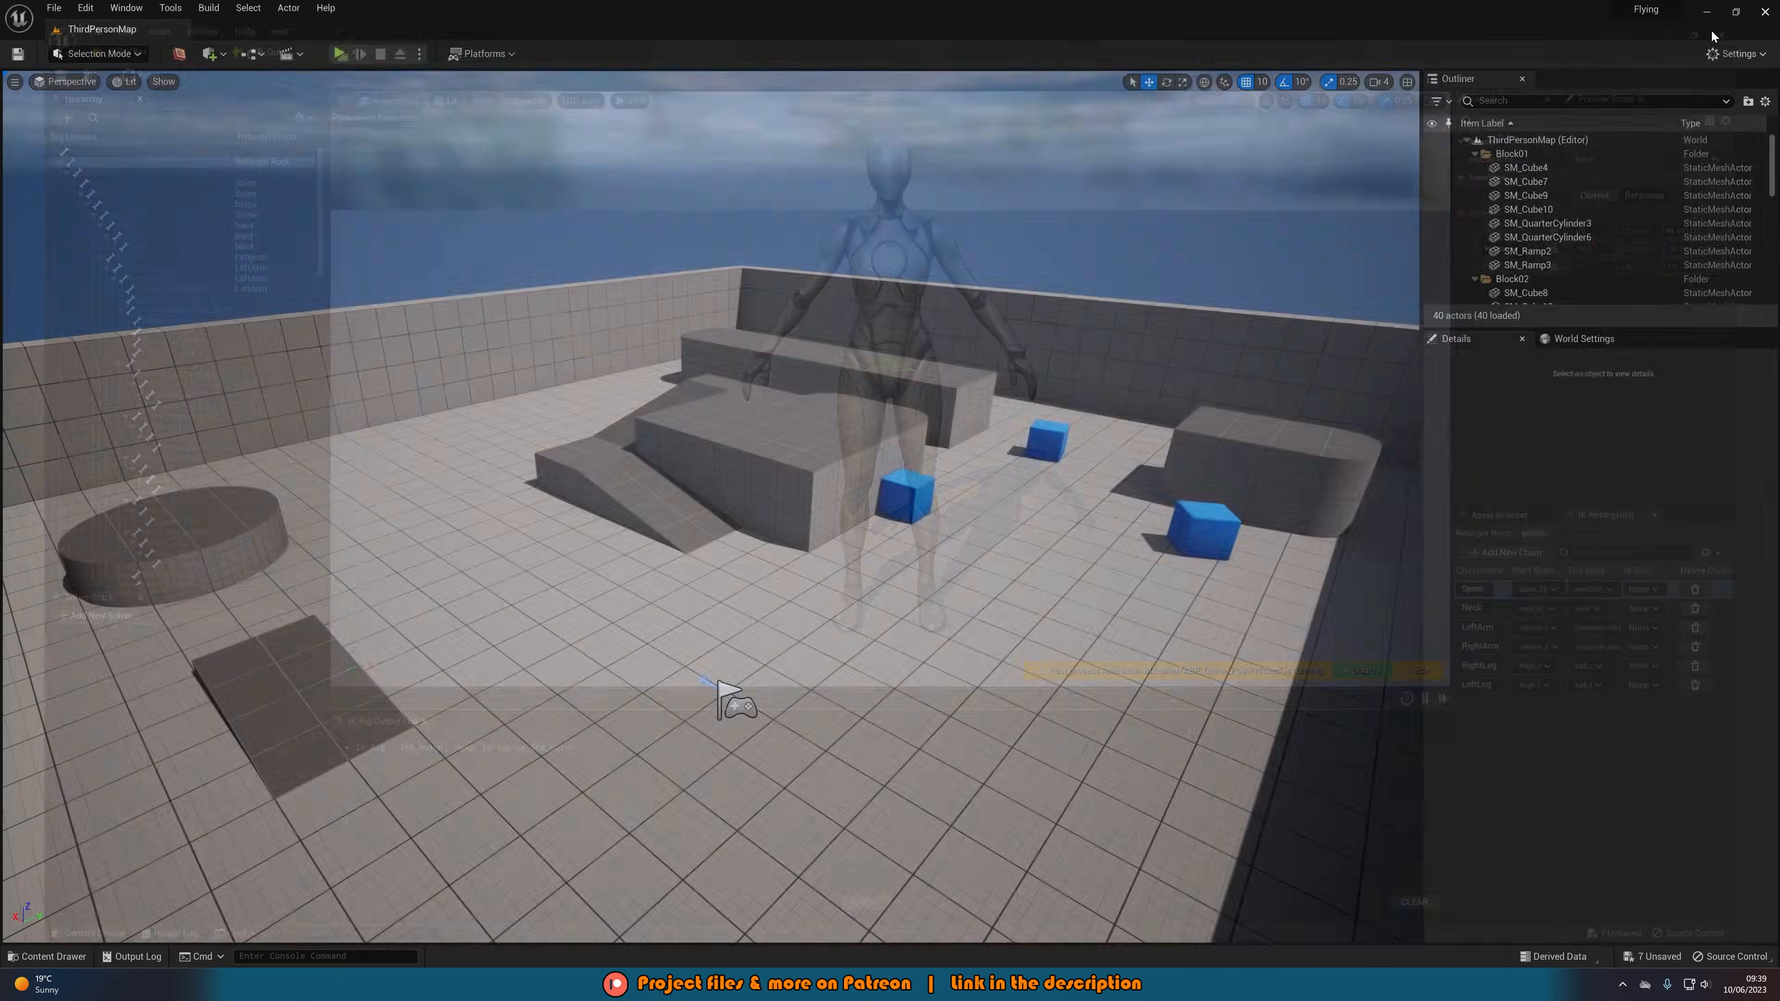
# - Create an IK Retargeter named IKRE_YBot in the Content folder that copies animation from IKR_YBot, and open it
pyautogui.hotkey('ctrl', 'space')
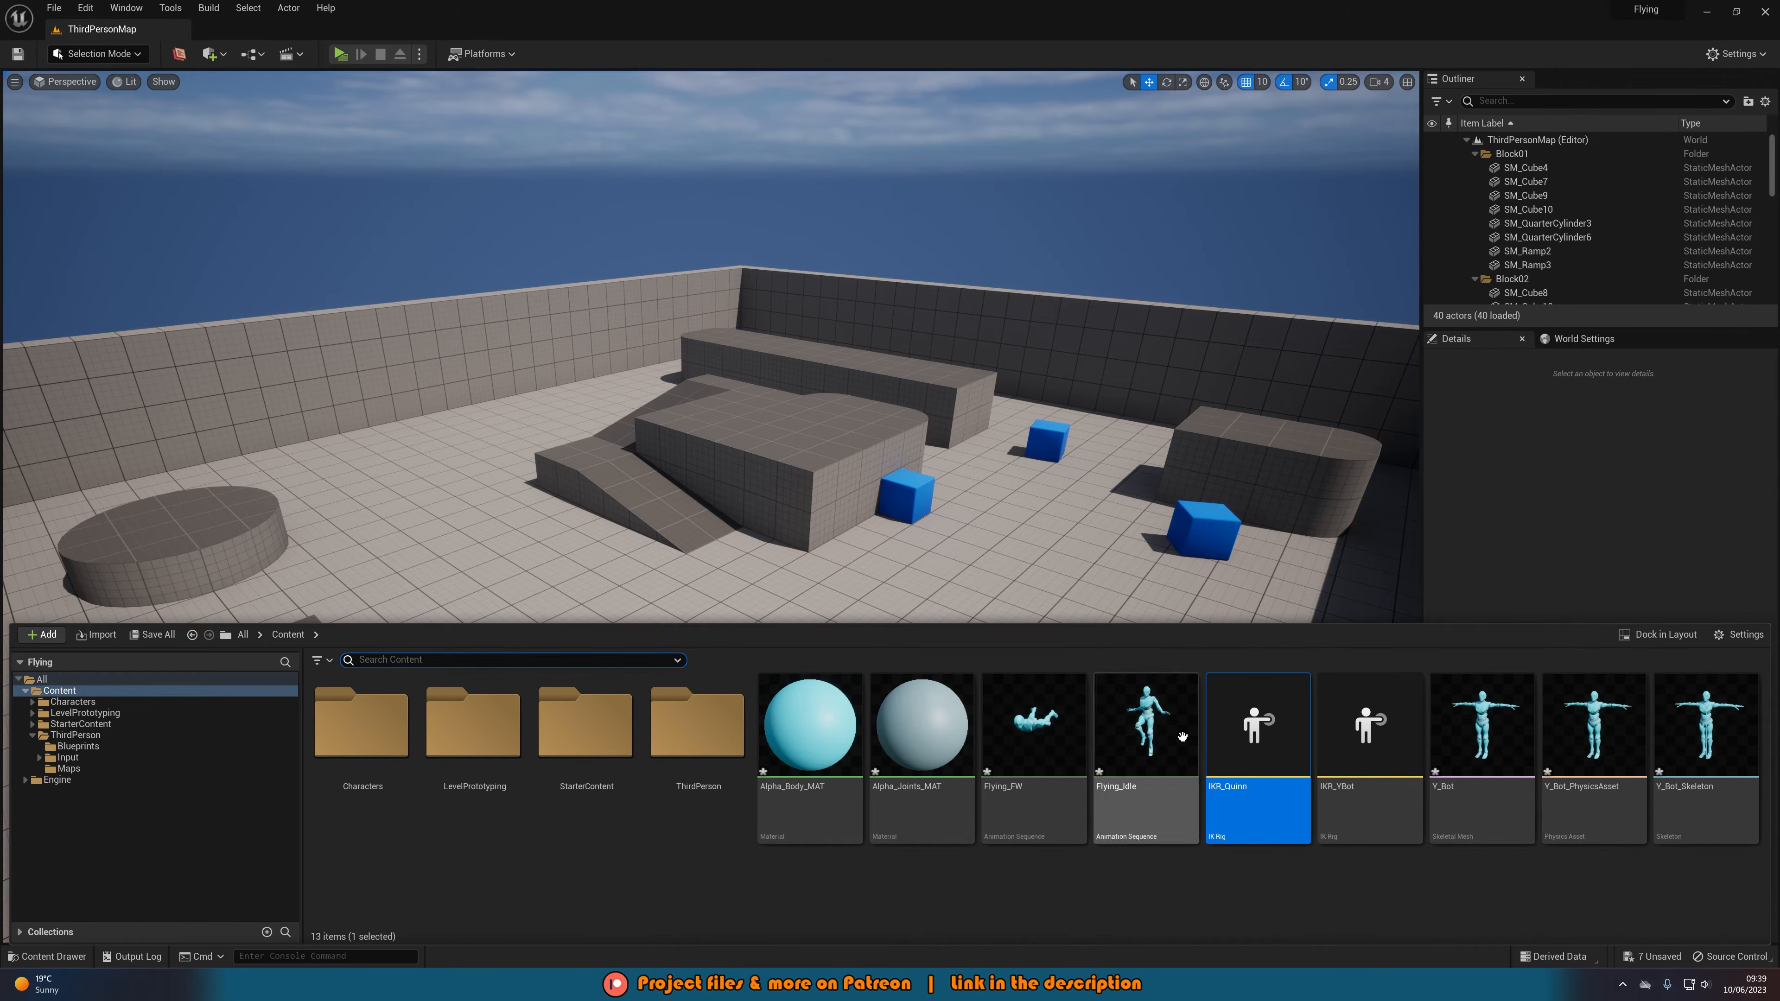
pyautogui.rightClick(1153, 889)
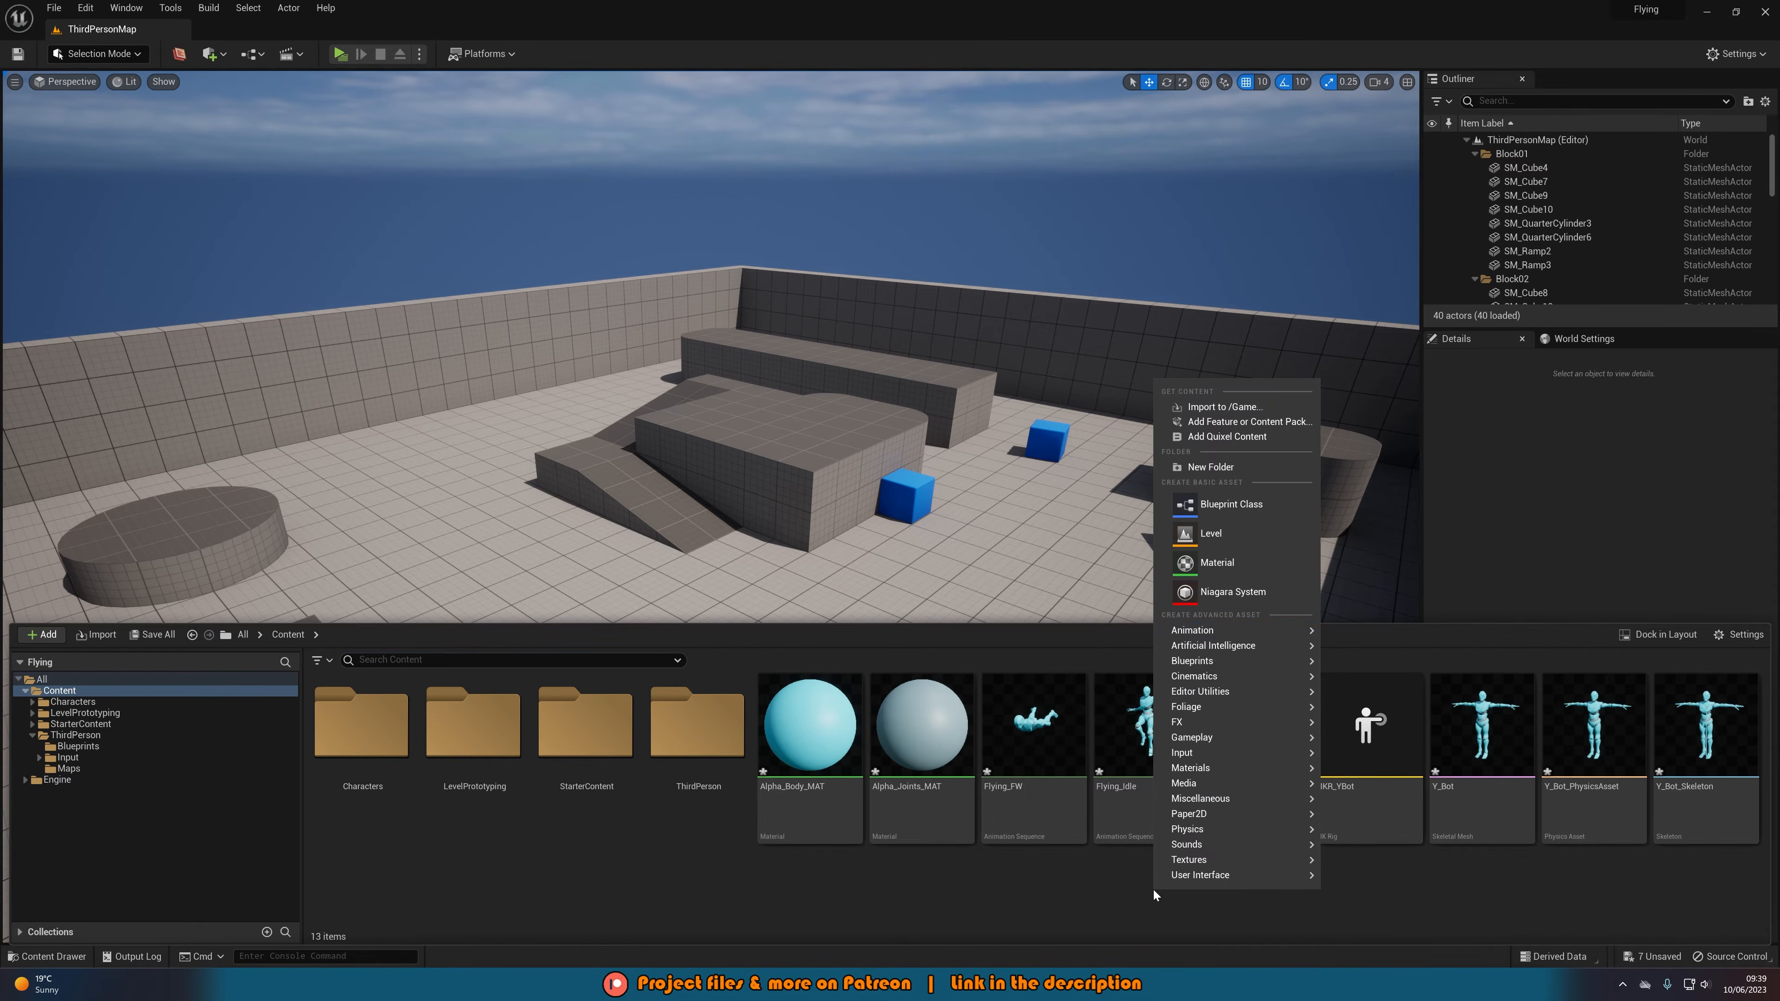
pyautogui.moveTo(1251, 629)
pyautogui.moveTo(1402, 910)
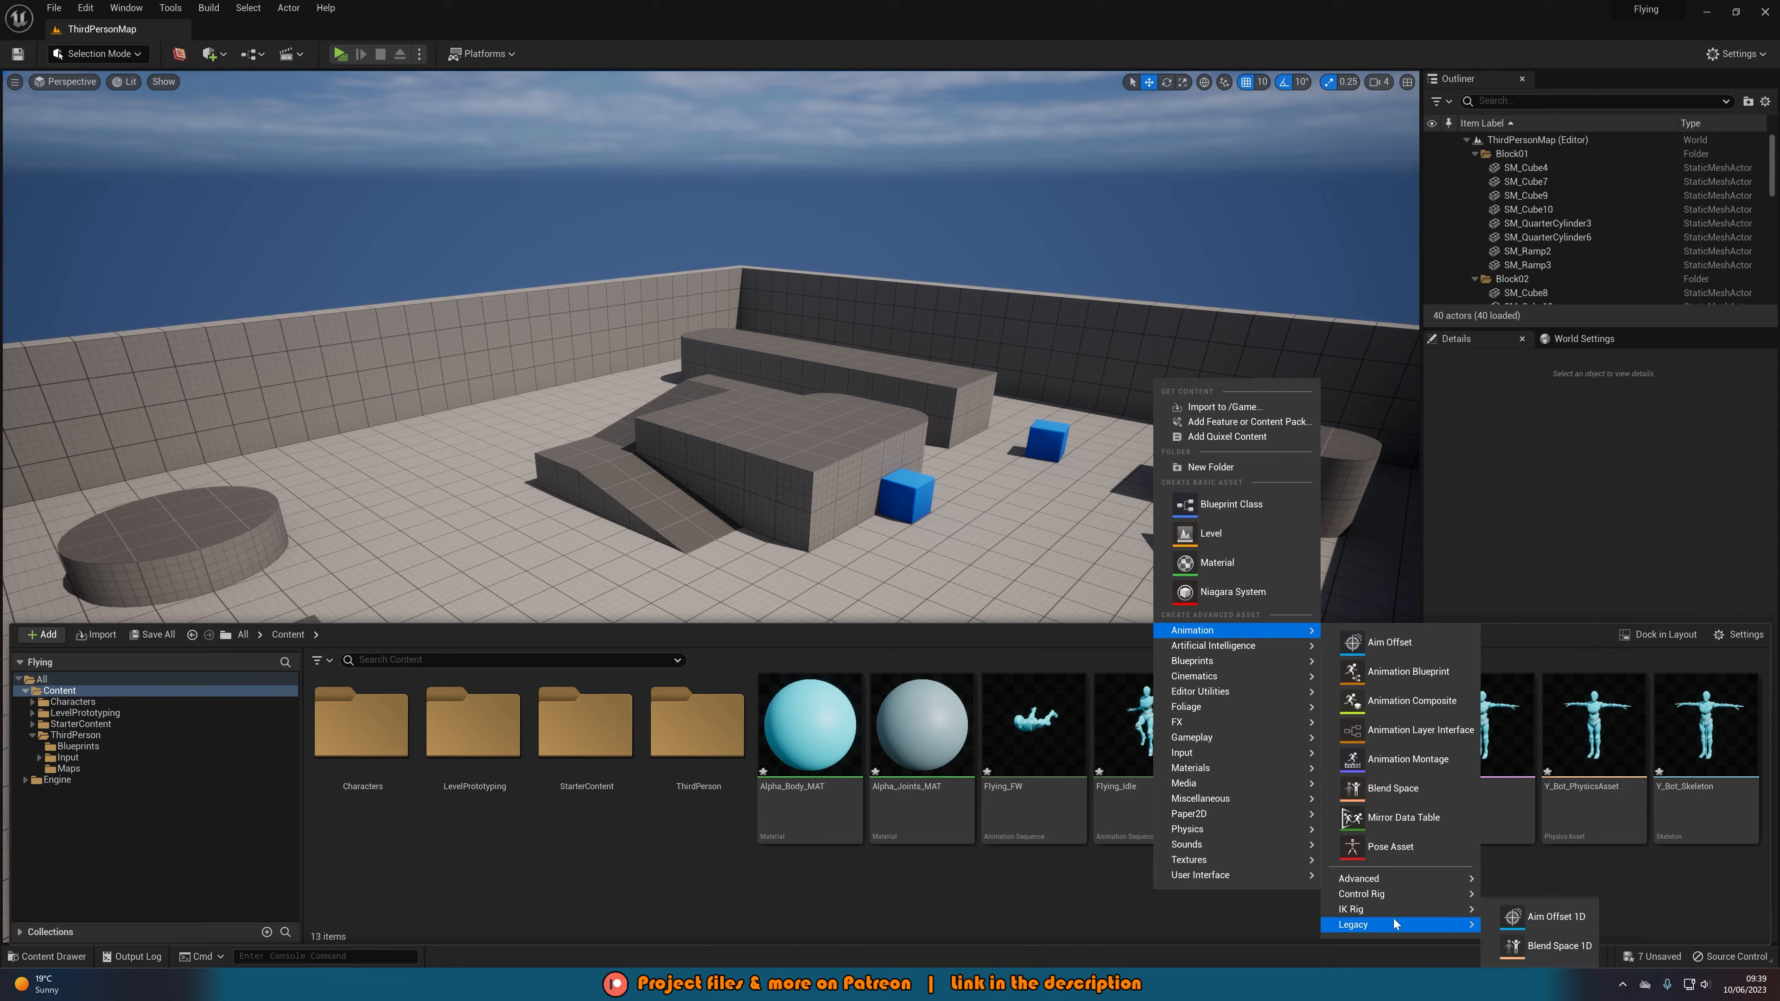
pyautogui.click(1550, 920)
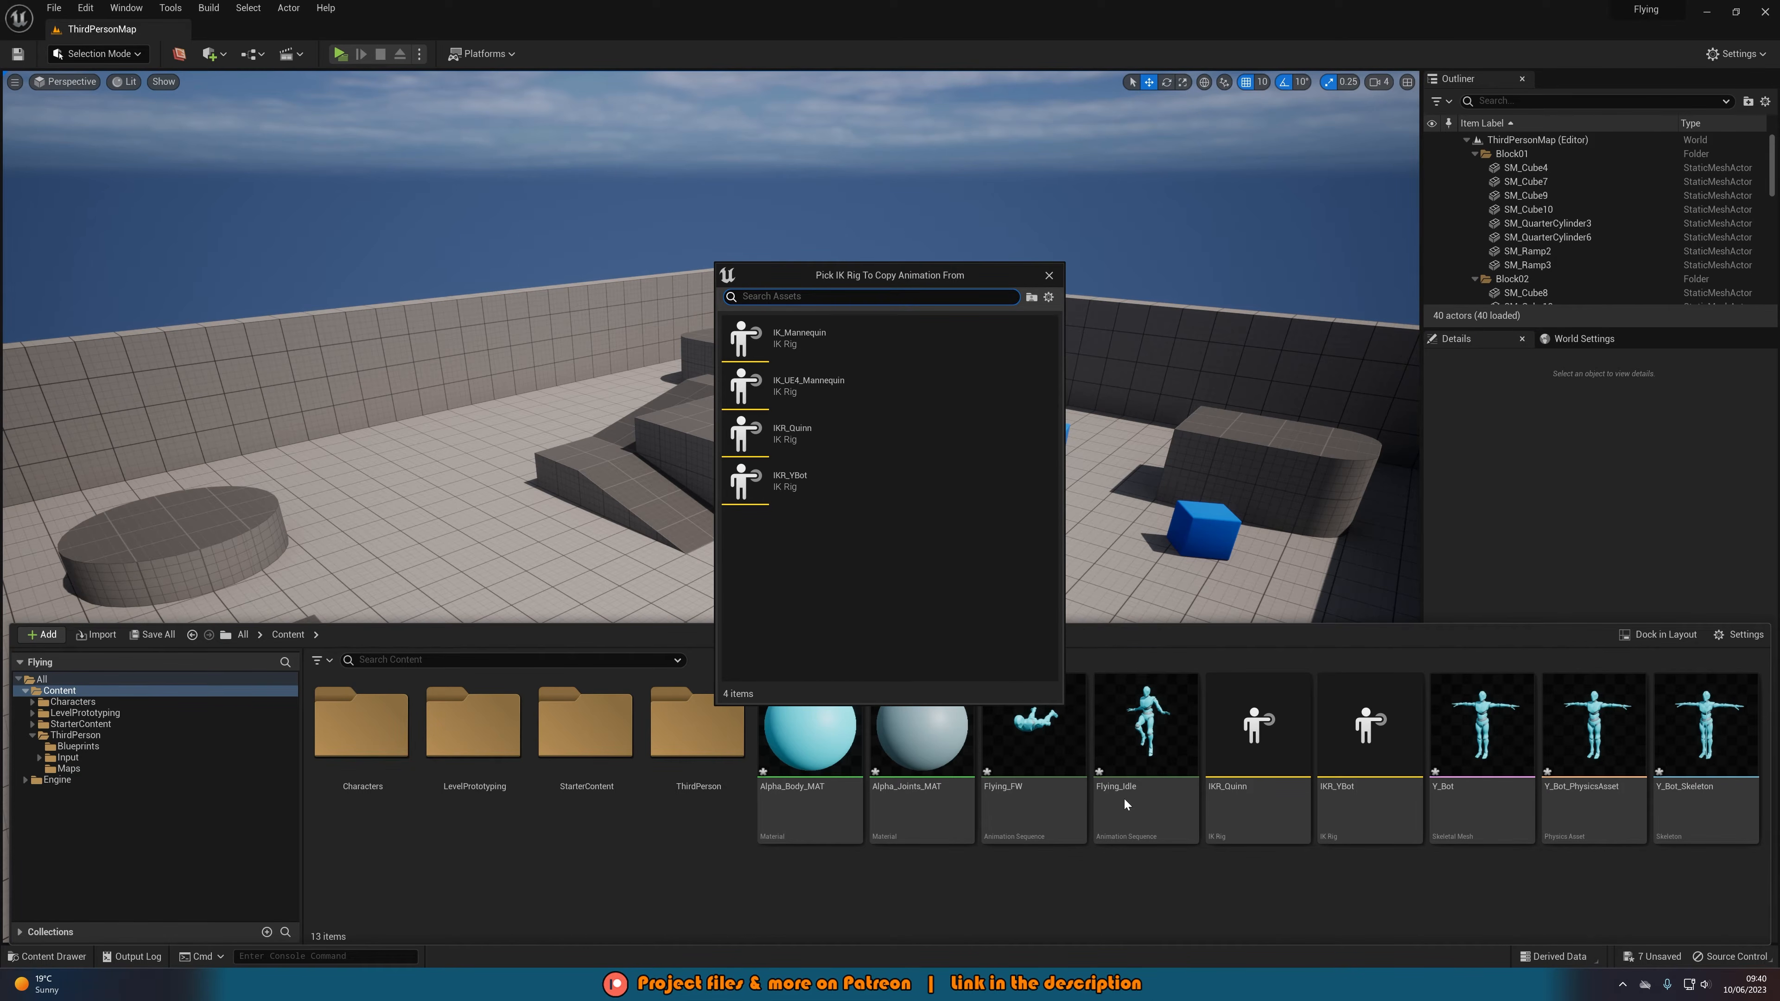
pyautogui.click(802, 488)
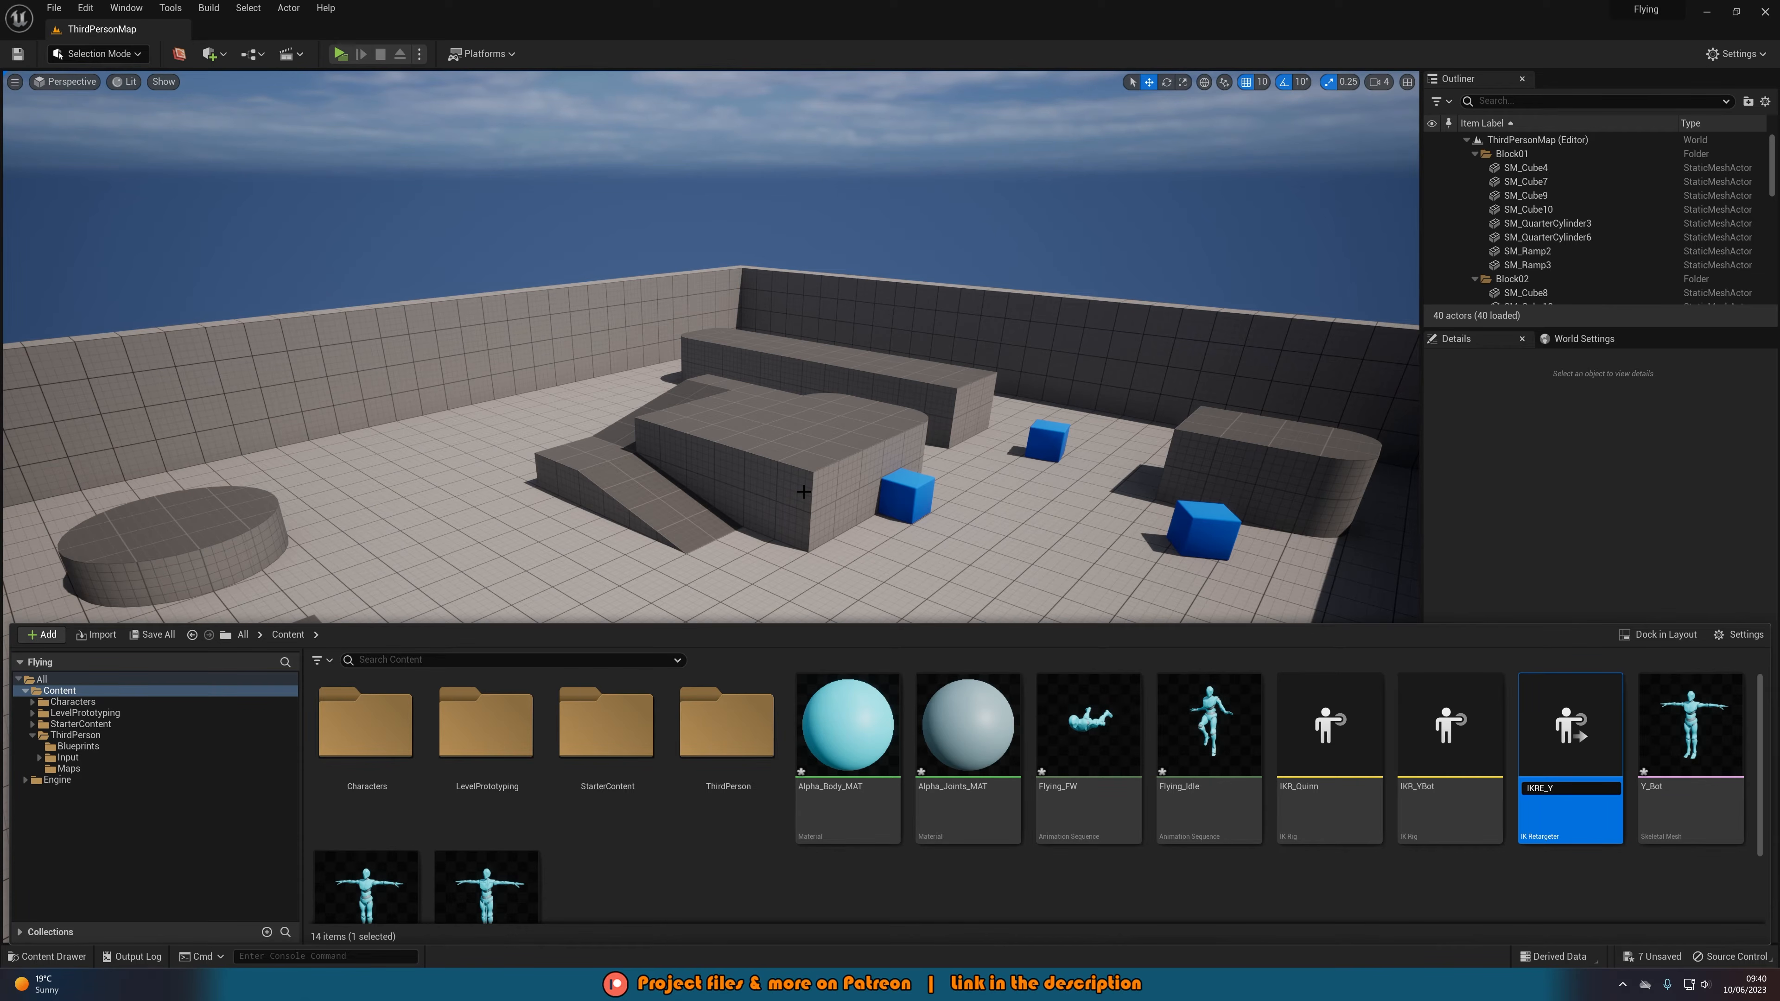
pyautogui.press('Return')
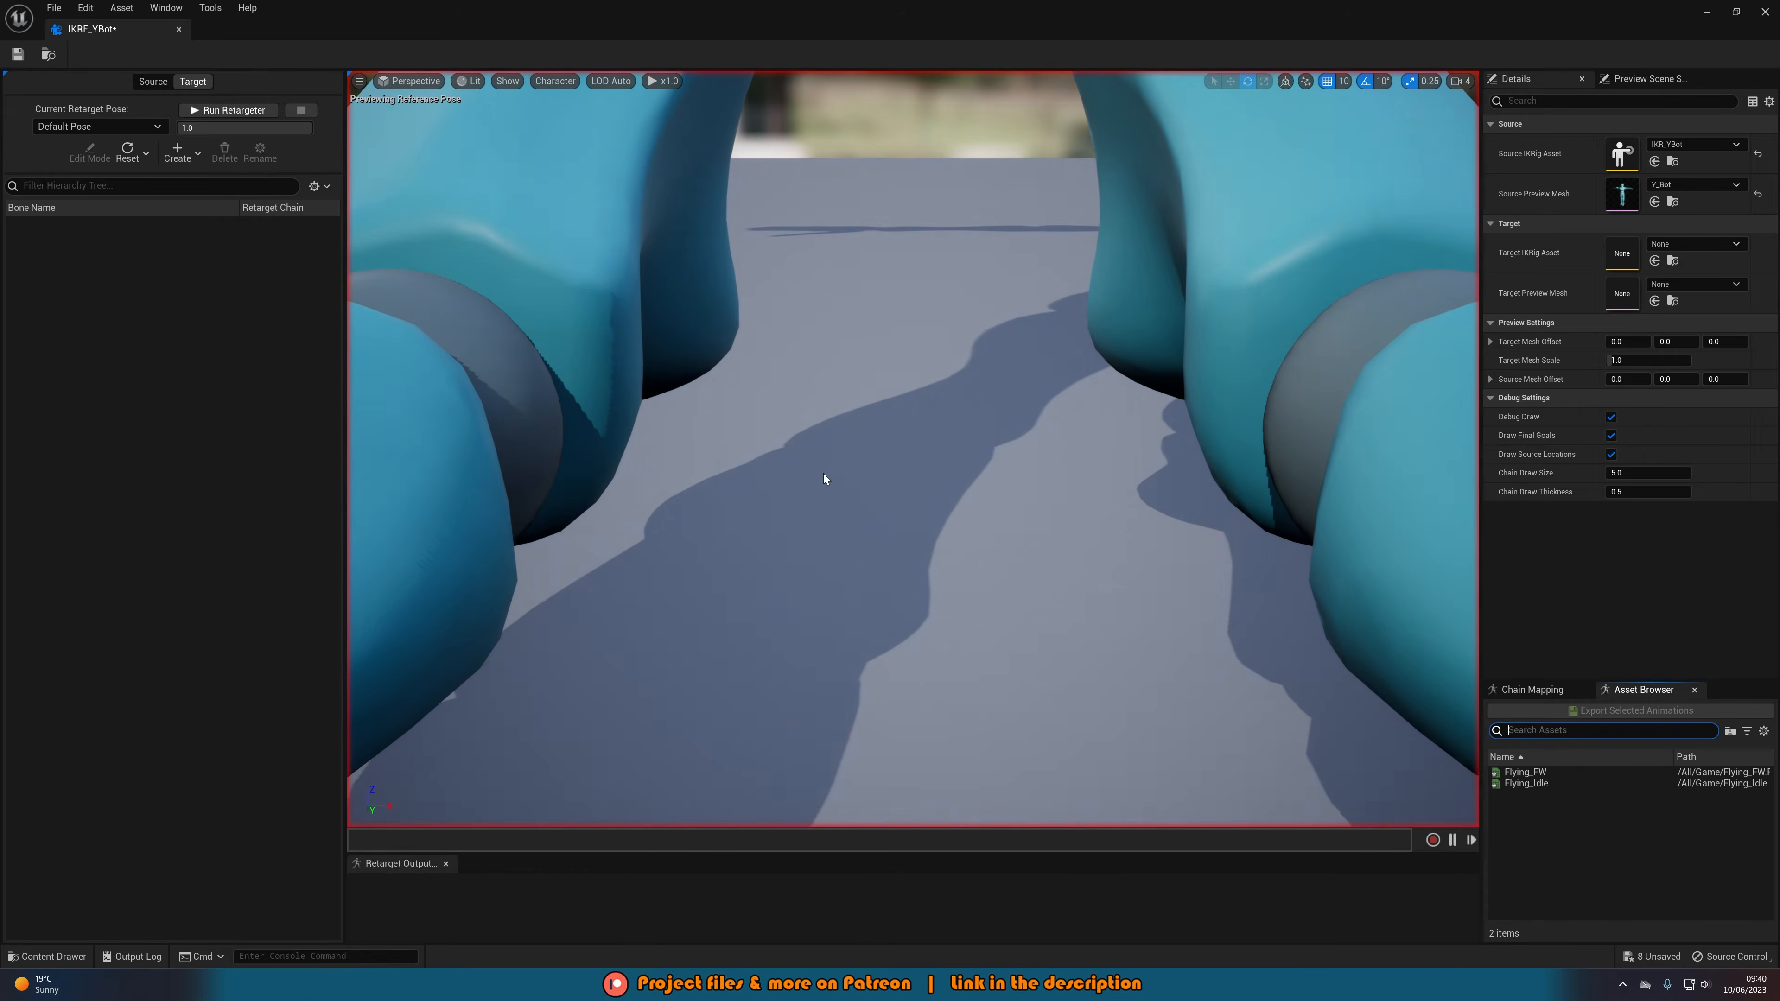
# - Assign IKR_Quinn as the target IK rig of the IKRE_YBot retargeter
pyautogui.press('s')
pyautogui.moveTo(824, 473); pyautogui.dragTo(836, 468, button='right')
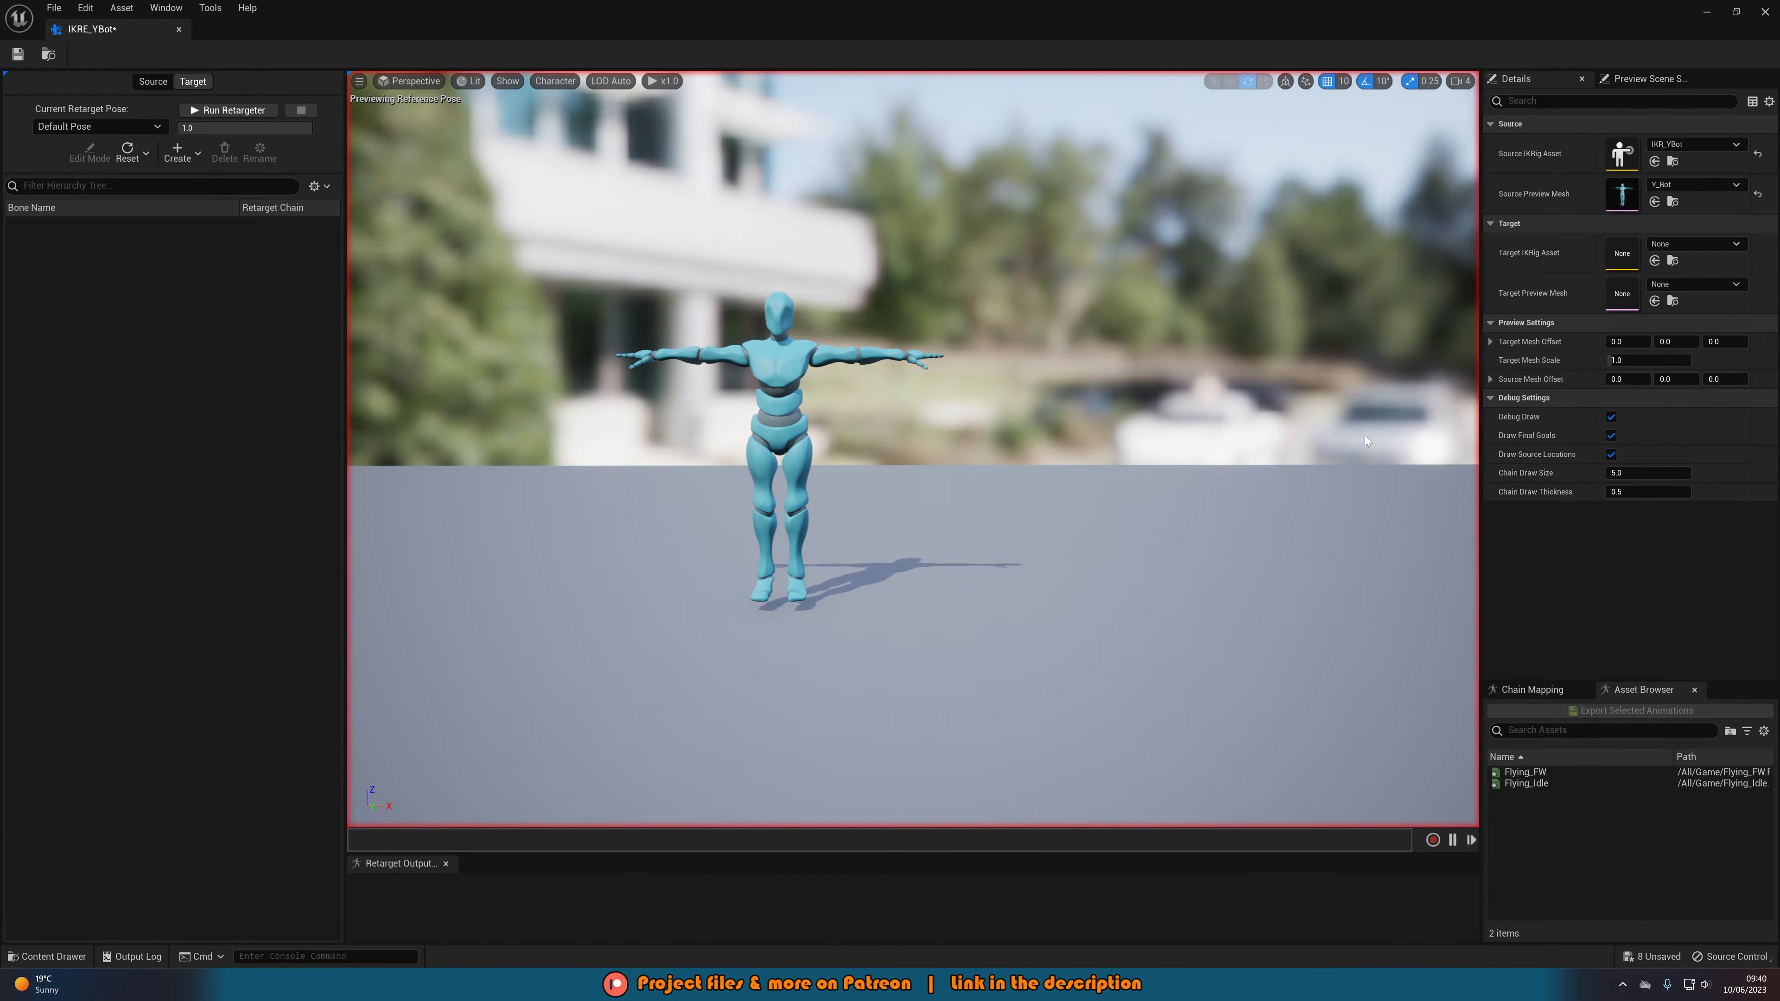
pyautogui.click(1711, 247)
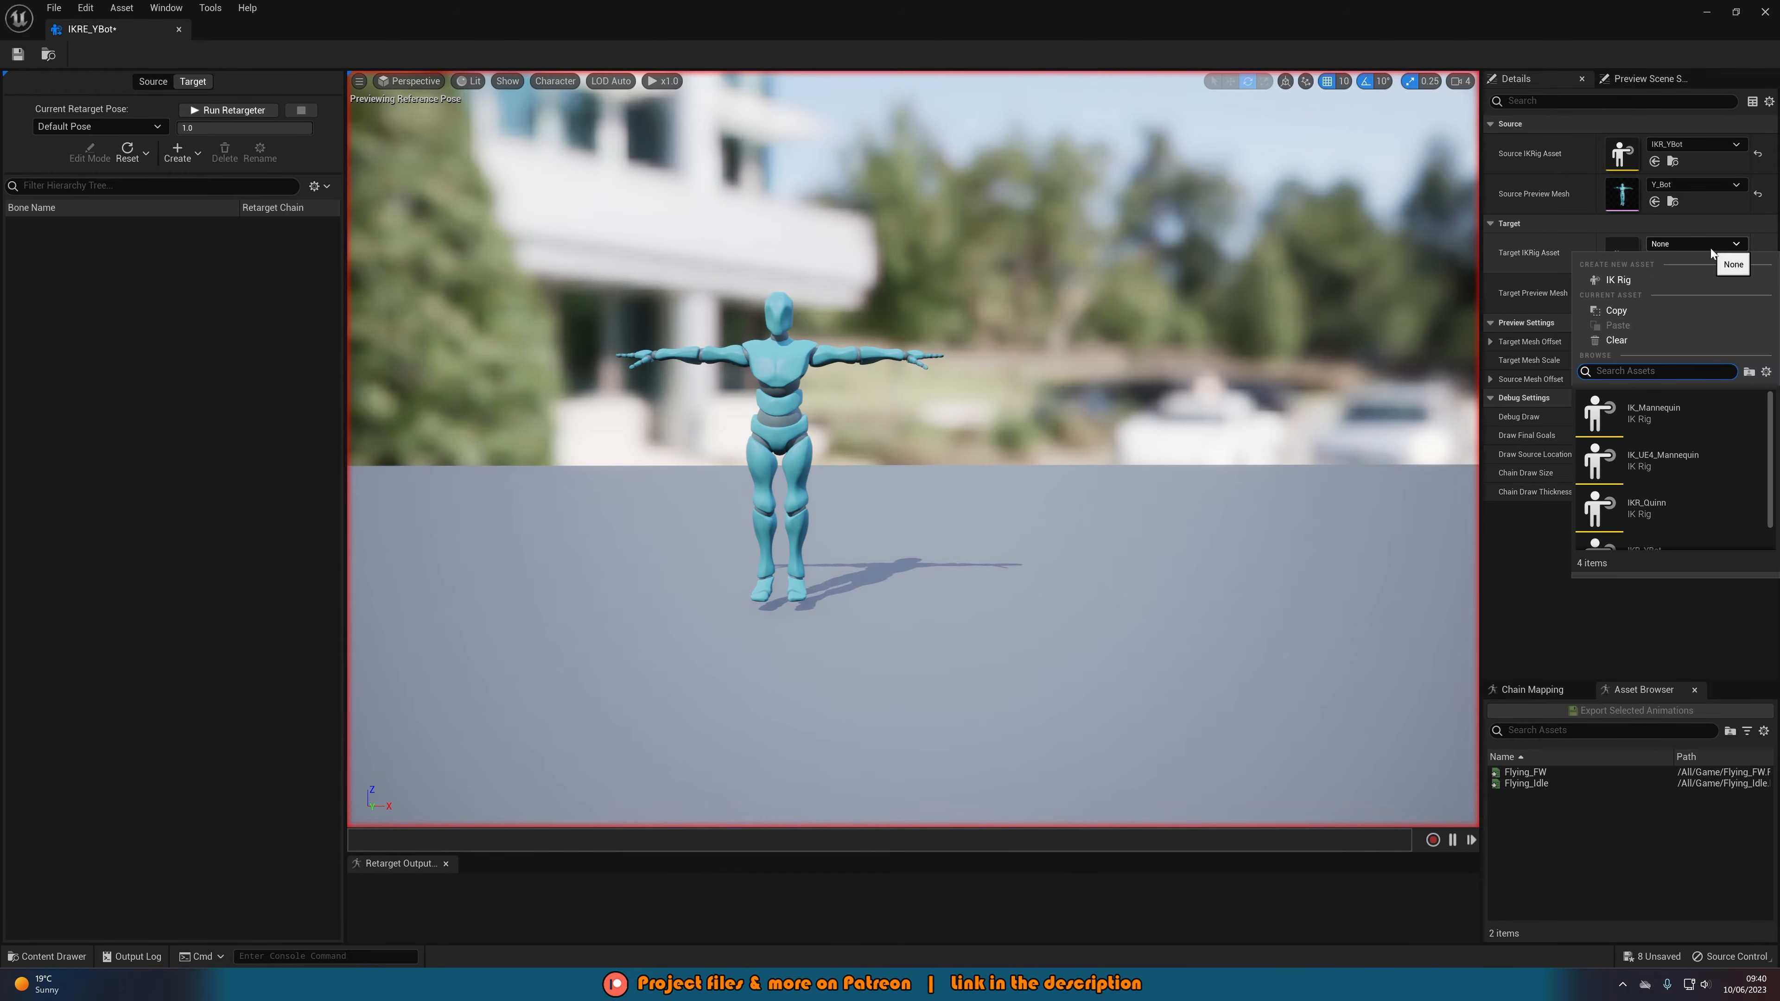
pyautogui.click(1646, 499)
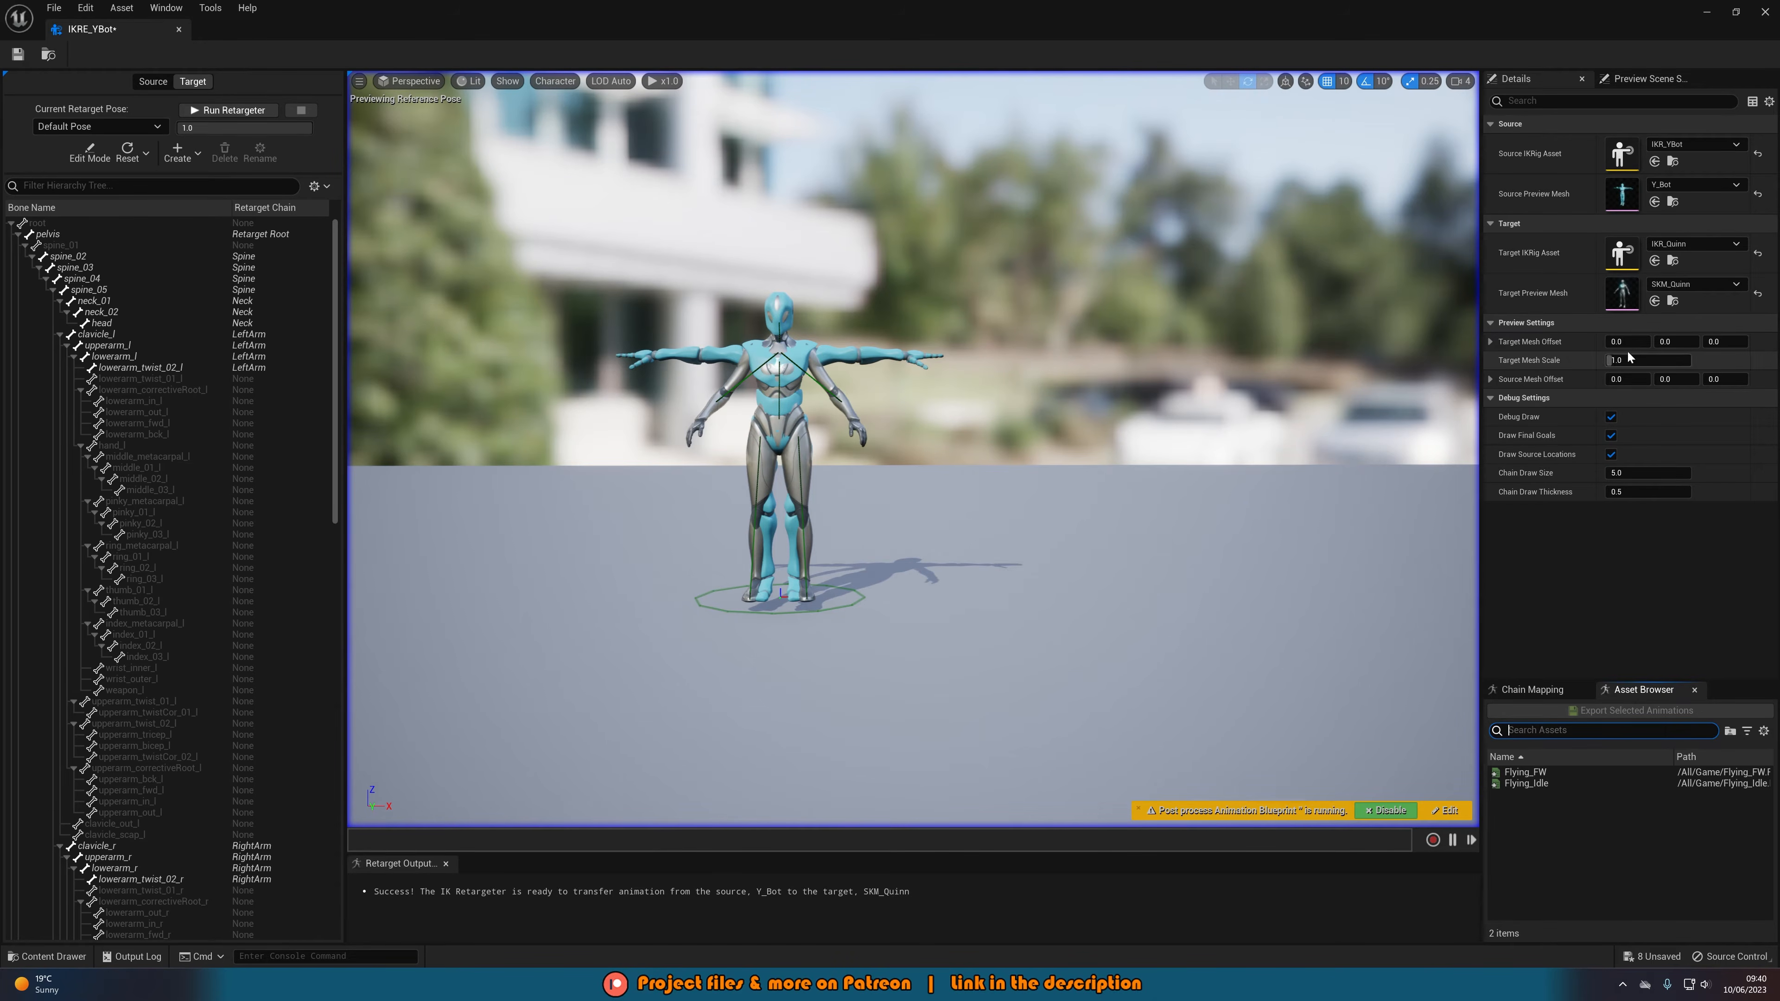
# - Offset the target mesh about 218 along X to stand beside Y_Bot, and enter edit mode for the target pose
pyautogui.moveTo(1628, 342); pyautogui.dragTo(1689, 342)
pyautogui.moveTo(1051, 449); pyautogui.dragTo(1003, 519, button='right')
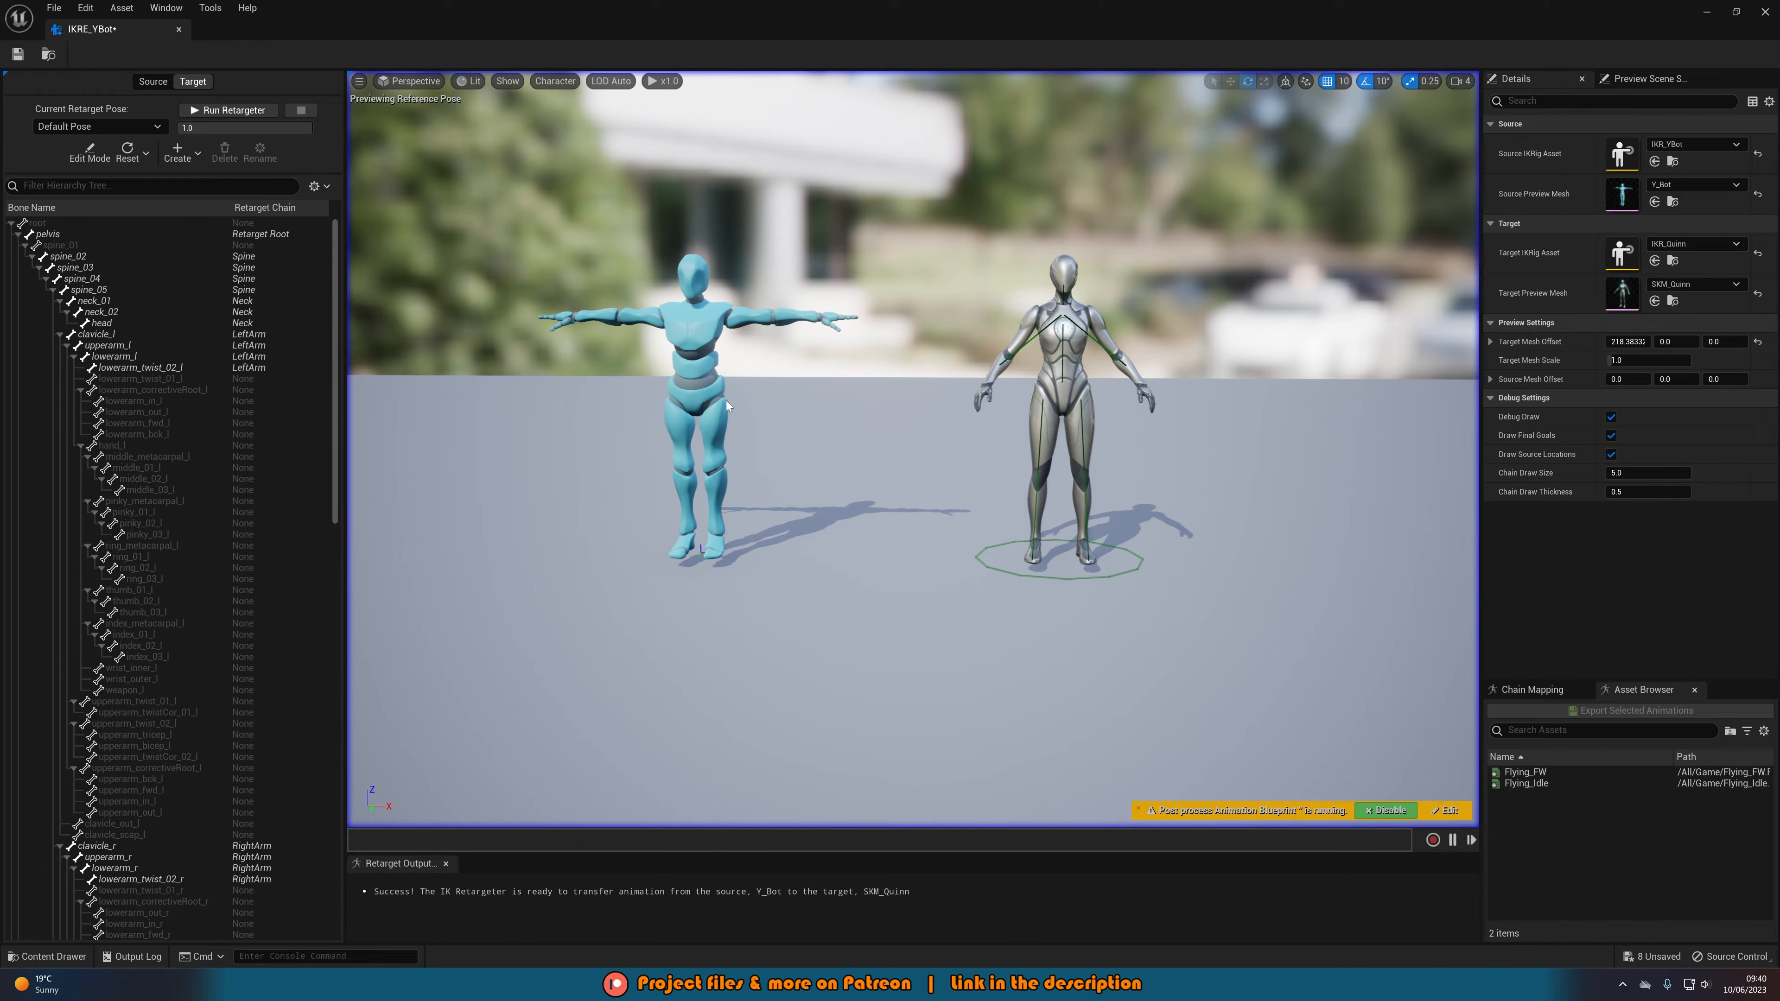
pyautogui.click(96, 160)
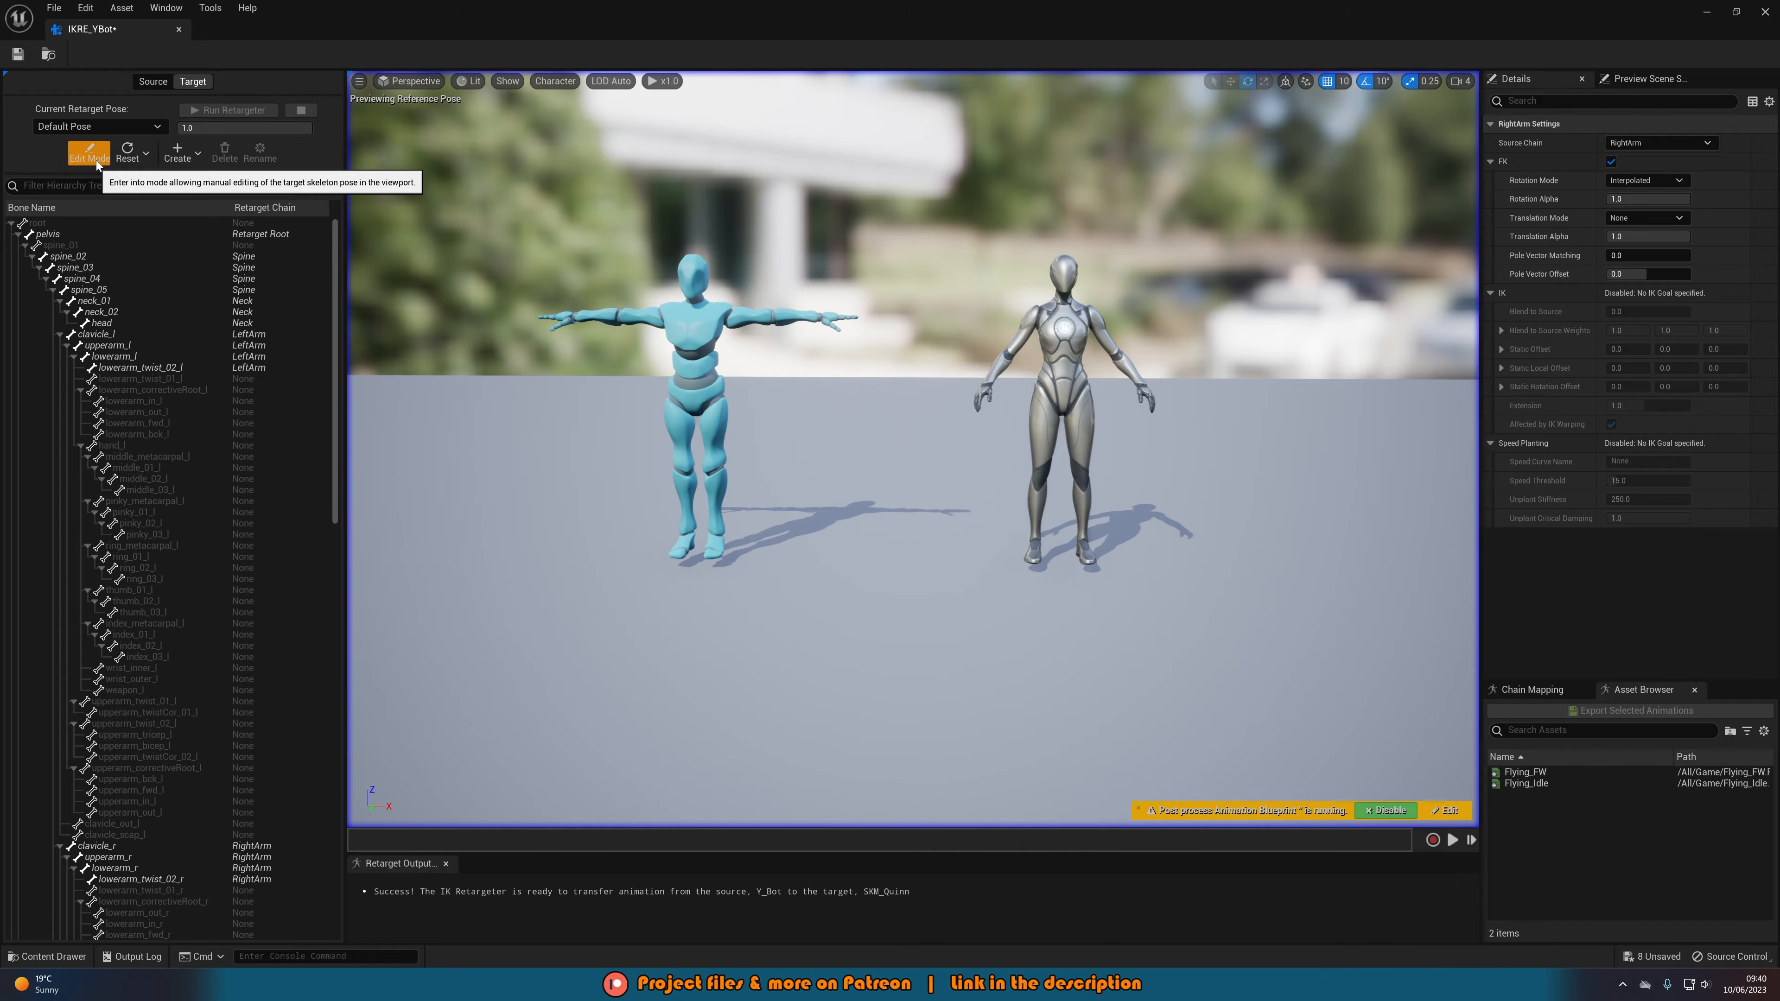
# - Rotate the target skeleton's upperarm_l bone 50° about Y to match Y_Bot's raised arm in the T-pose
pyautogui.click(111, 334)
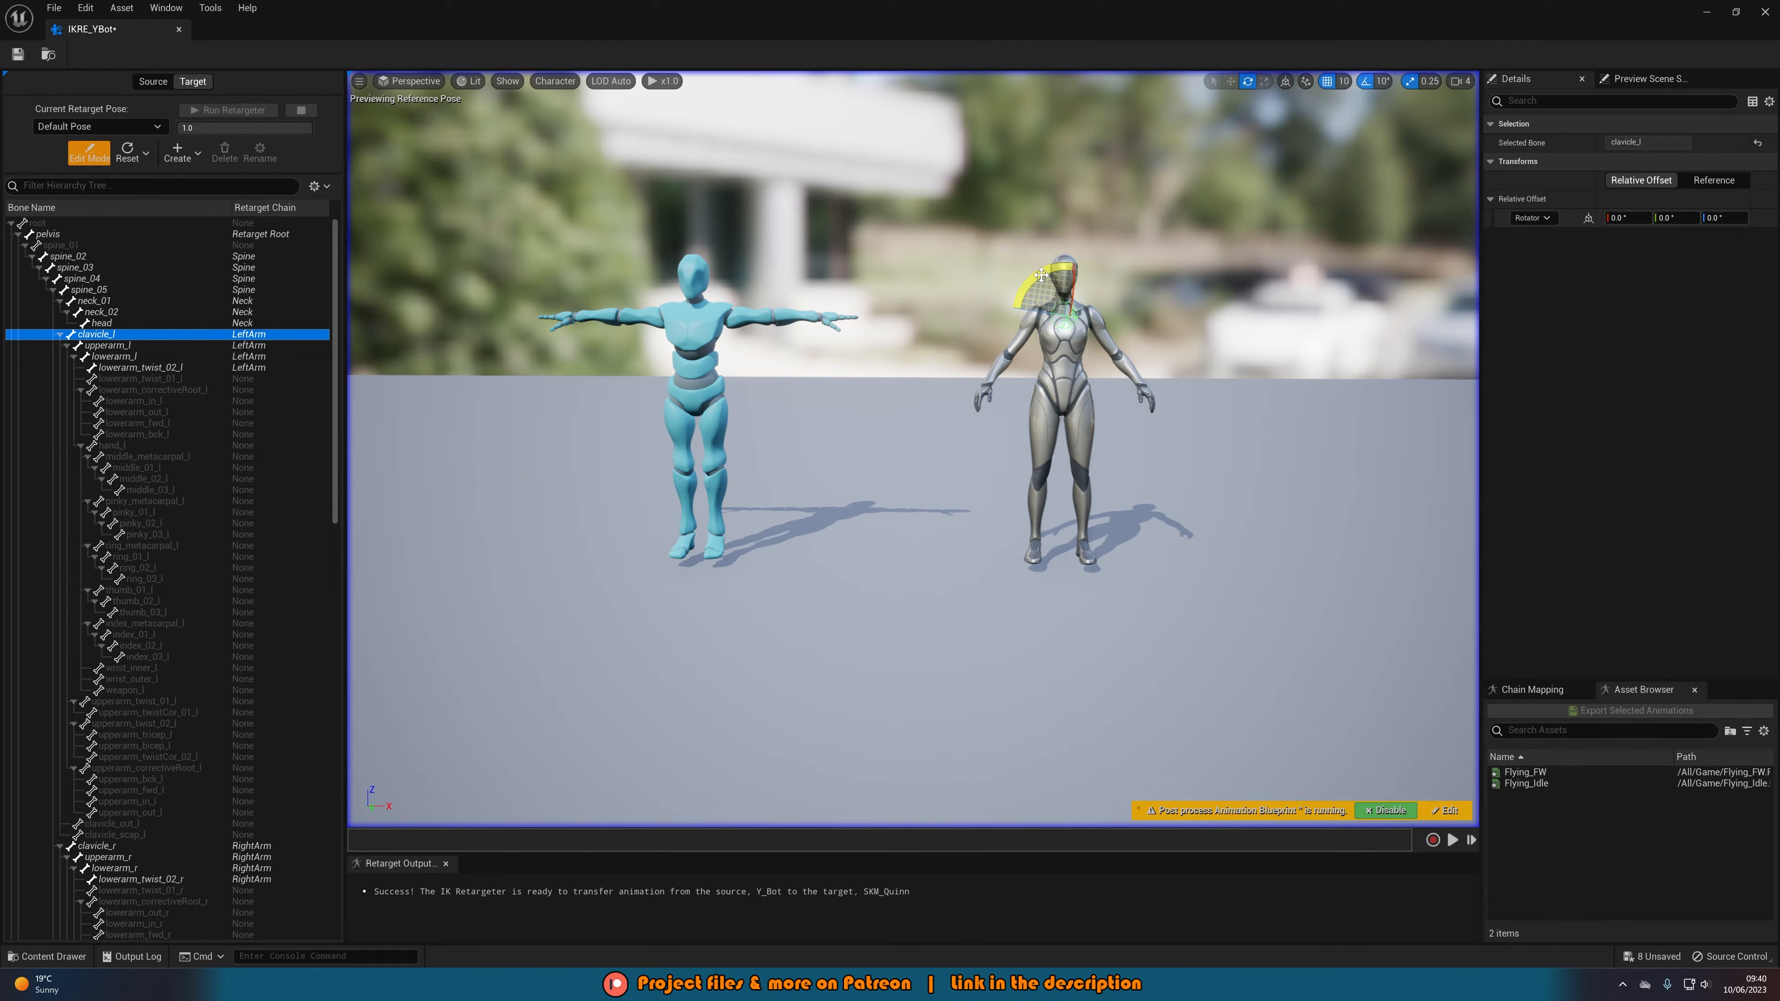
pyautogui.moveTo(1036, 278); pyautogui.dragTo(1119, 323)
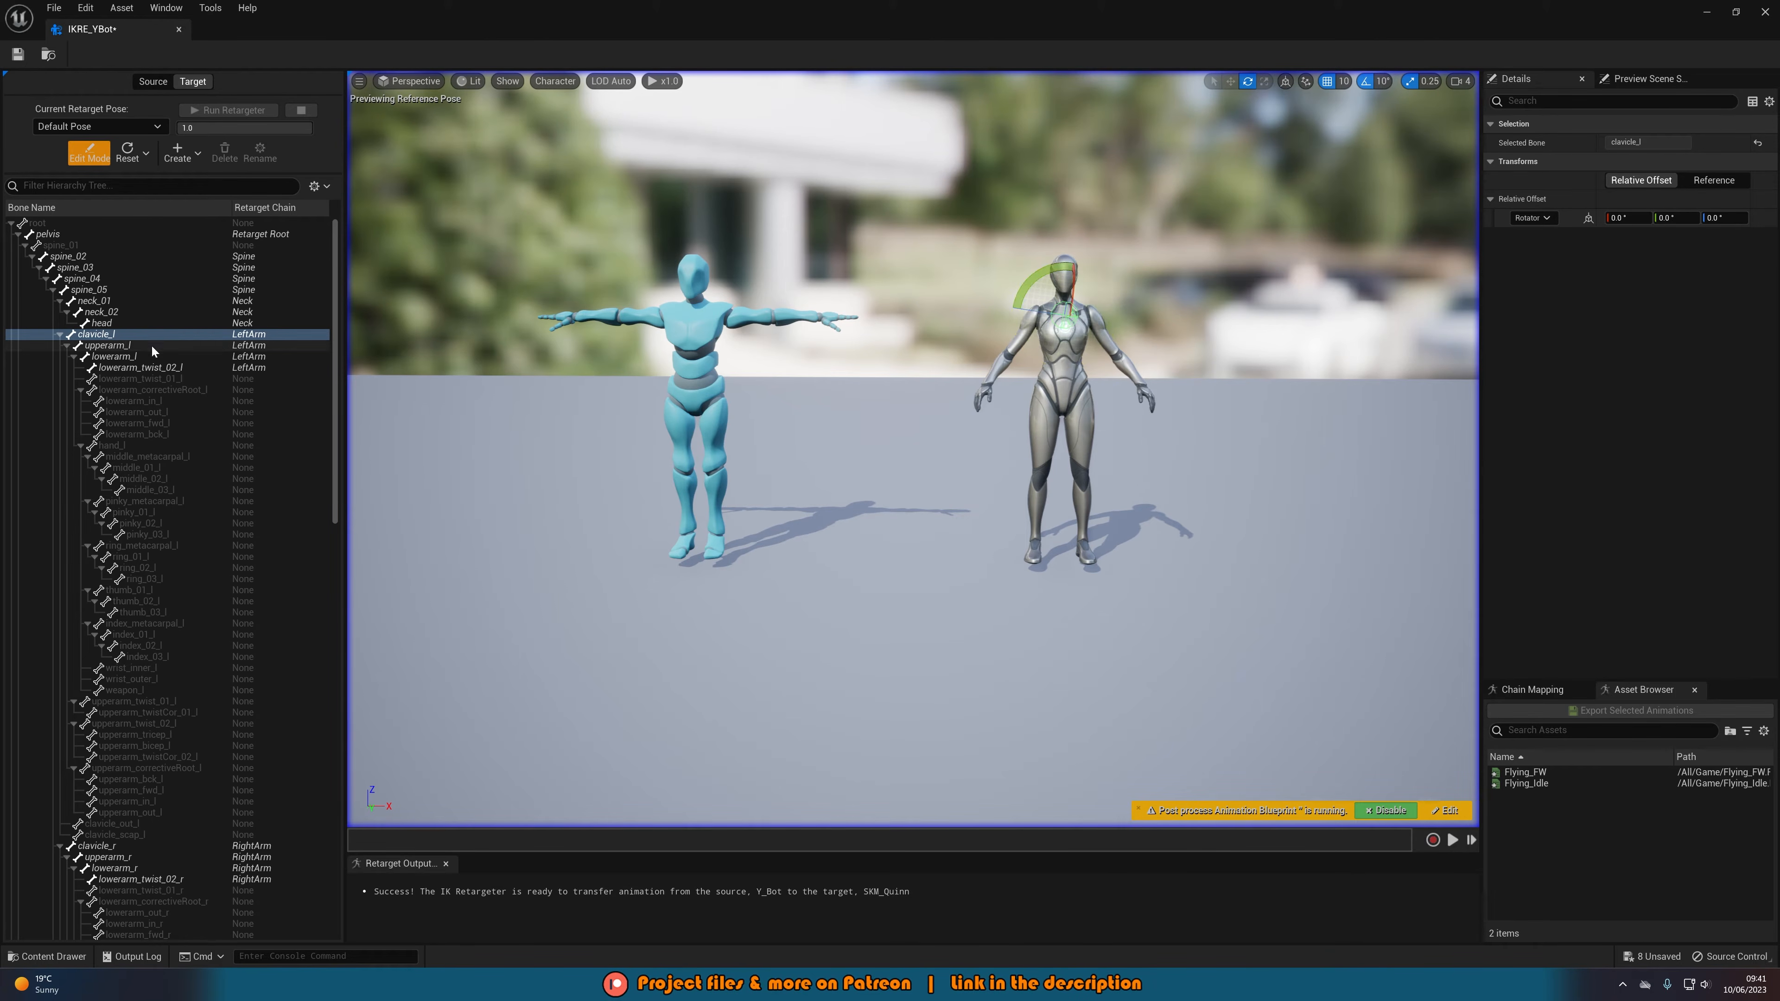
pyautogui.click(137, 346)
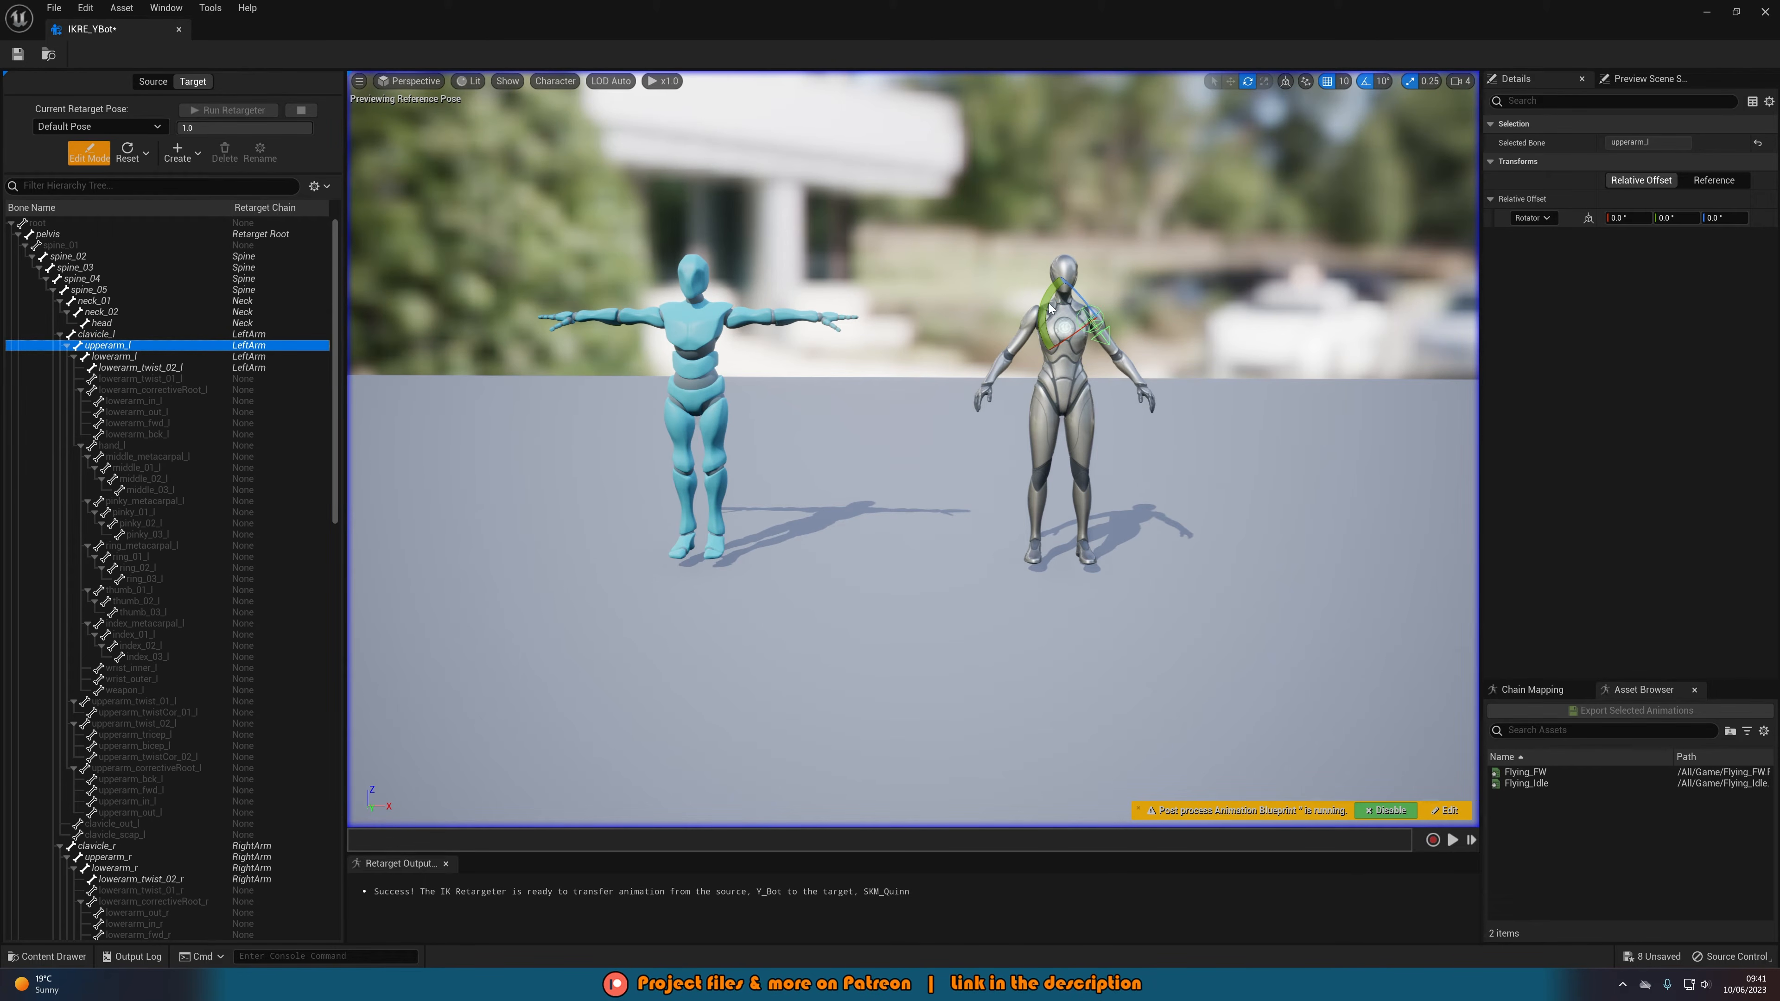
pyautogui.moveTo(1047, 305); pyautogui.dragTo(981, 307, button='right')
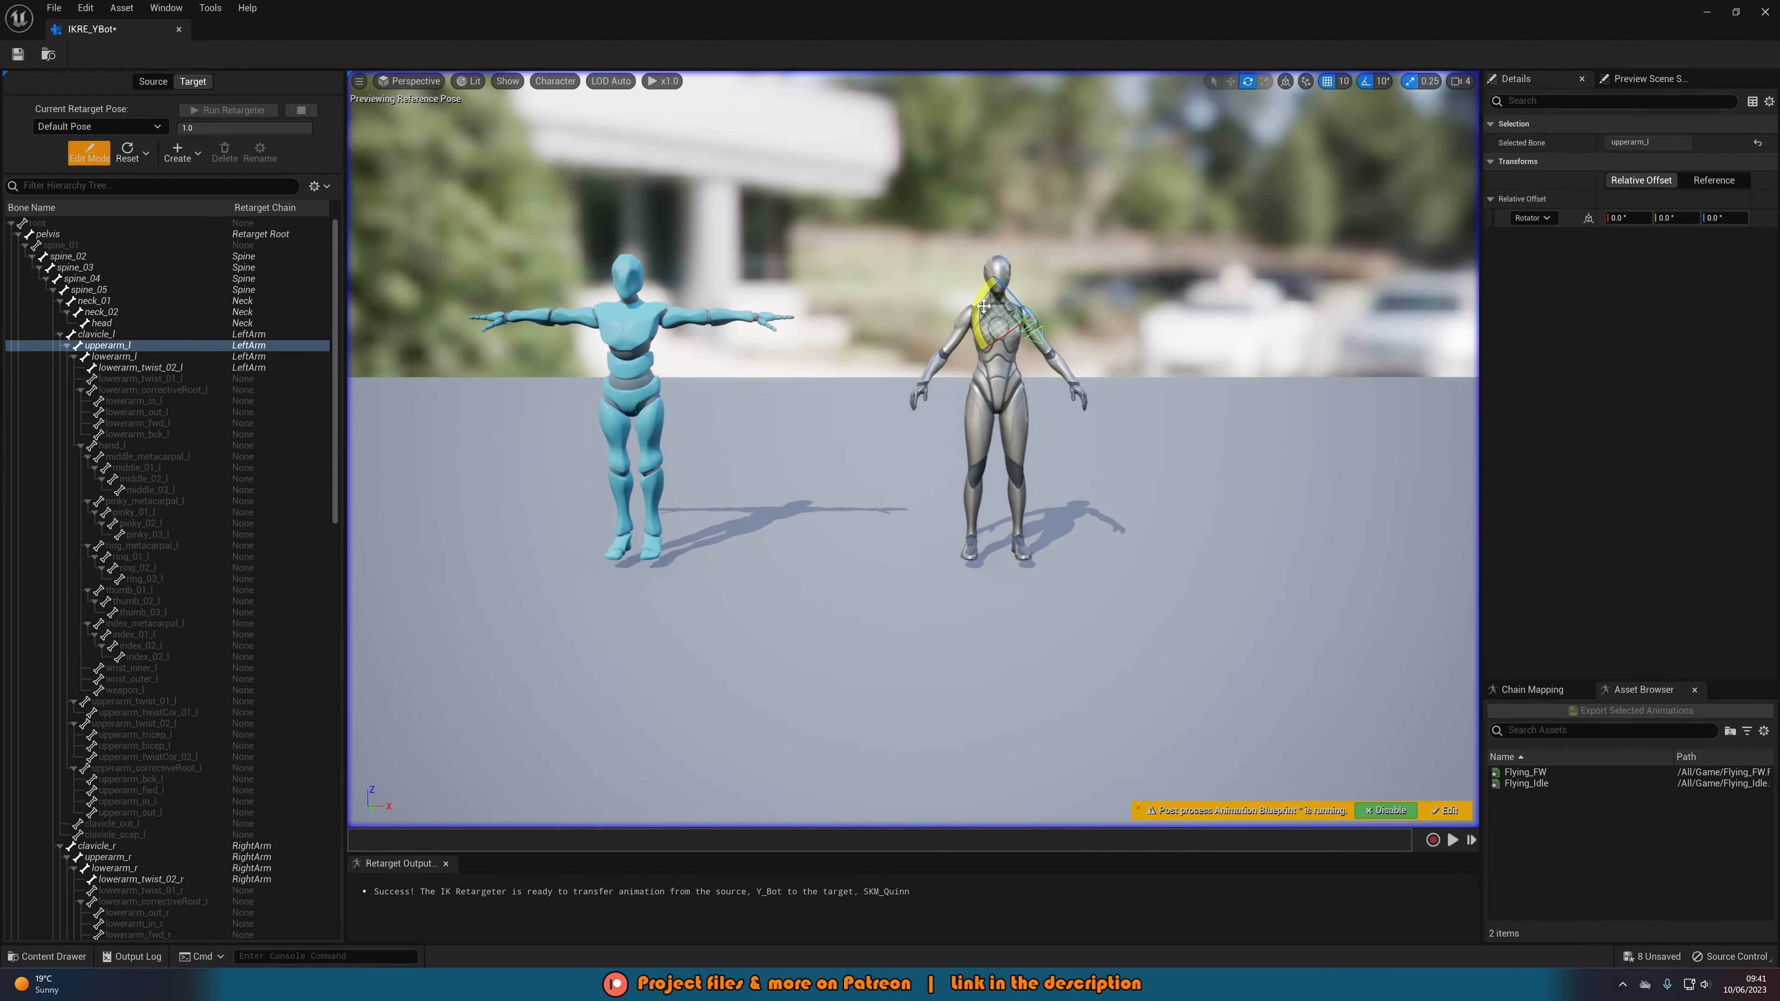
pyautogui.moveTo(1059, 345); pyautogui.dragTo(1014, 373)
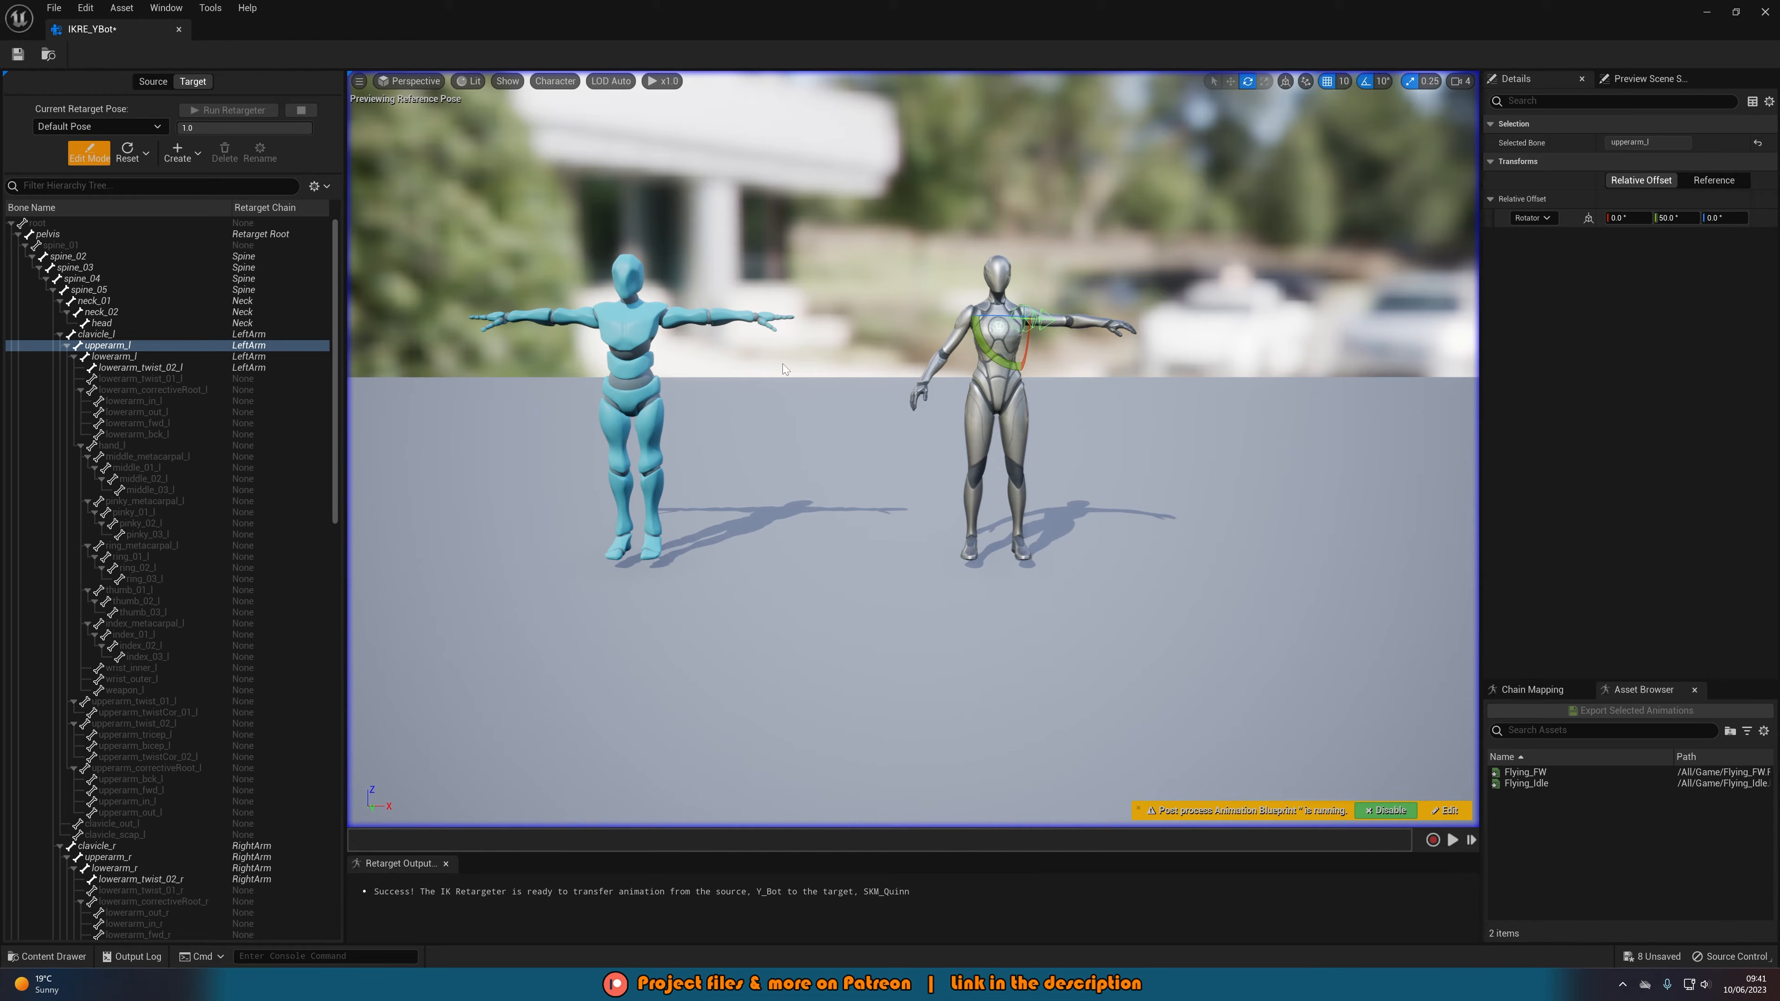
# - Rotate the upperarm_r bone 50° about Y to complete the target T-pose, and leave pose edit mode
pyautogui.click(136, 857)
pyautogui.click(987, 369)
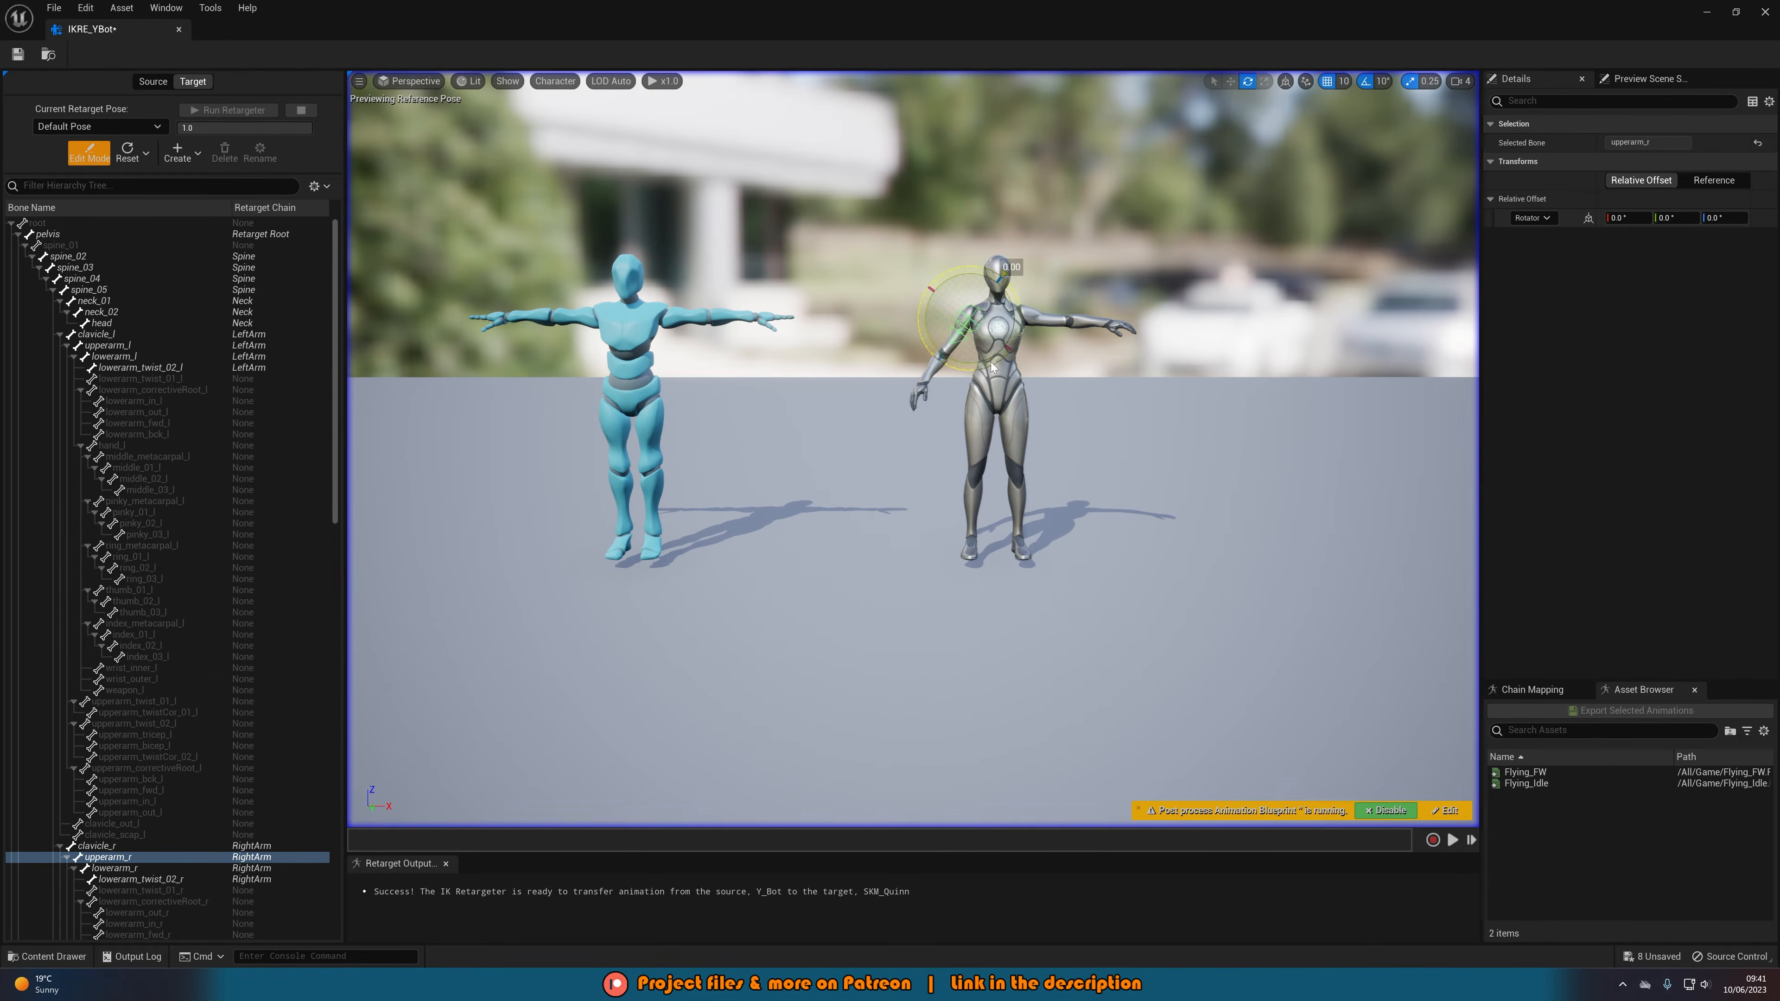
pyautogui.click(174, 855)
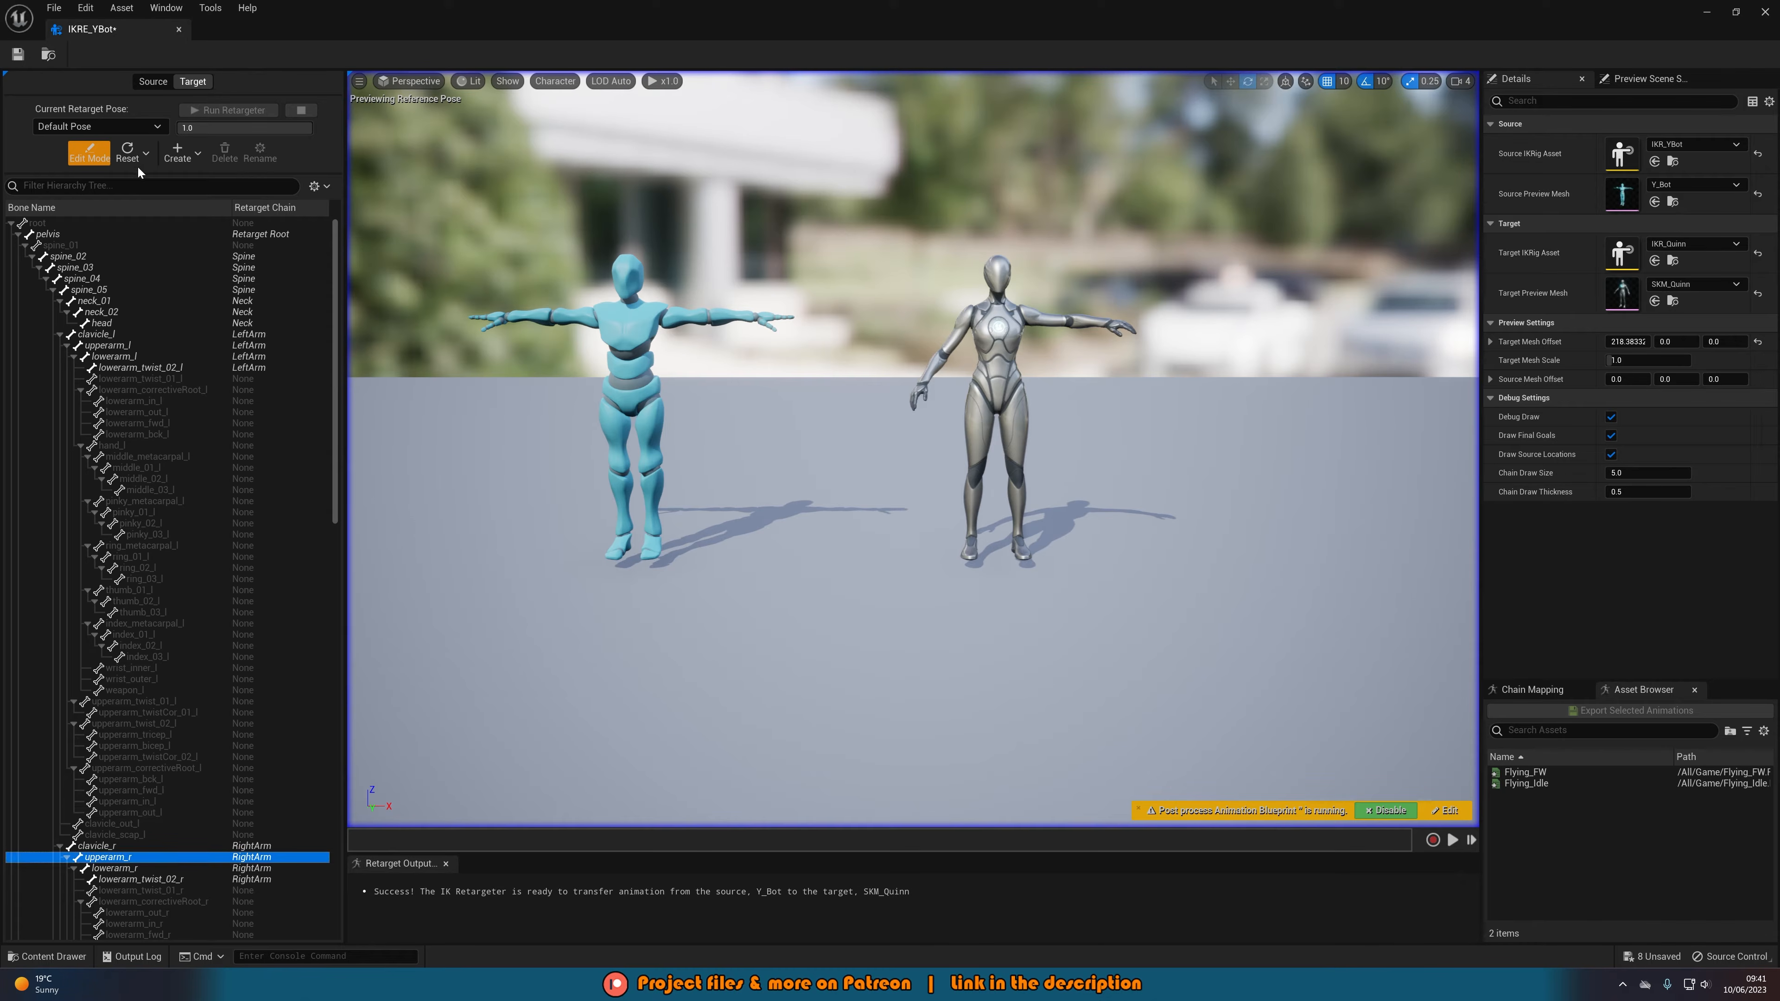
pyautogui.click(89, 153)
pyautogui.moveTo(987, 367); pyautogui.dragTo(972, 360)
pyautogui.moveTo(972, 360); pyautogui.dragTo(927, 360, button='right')
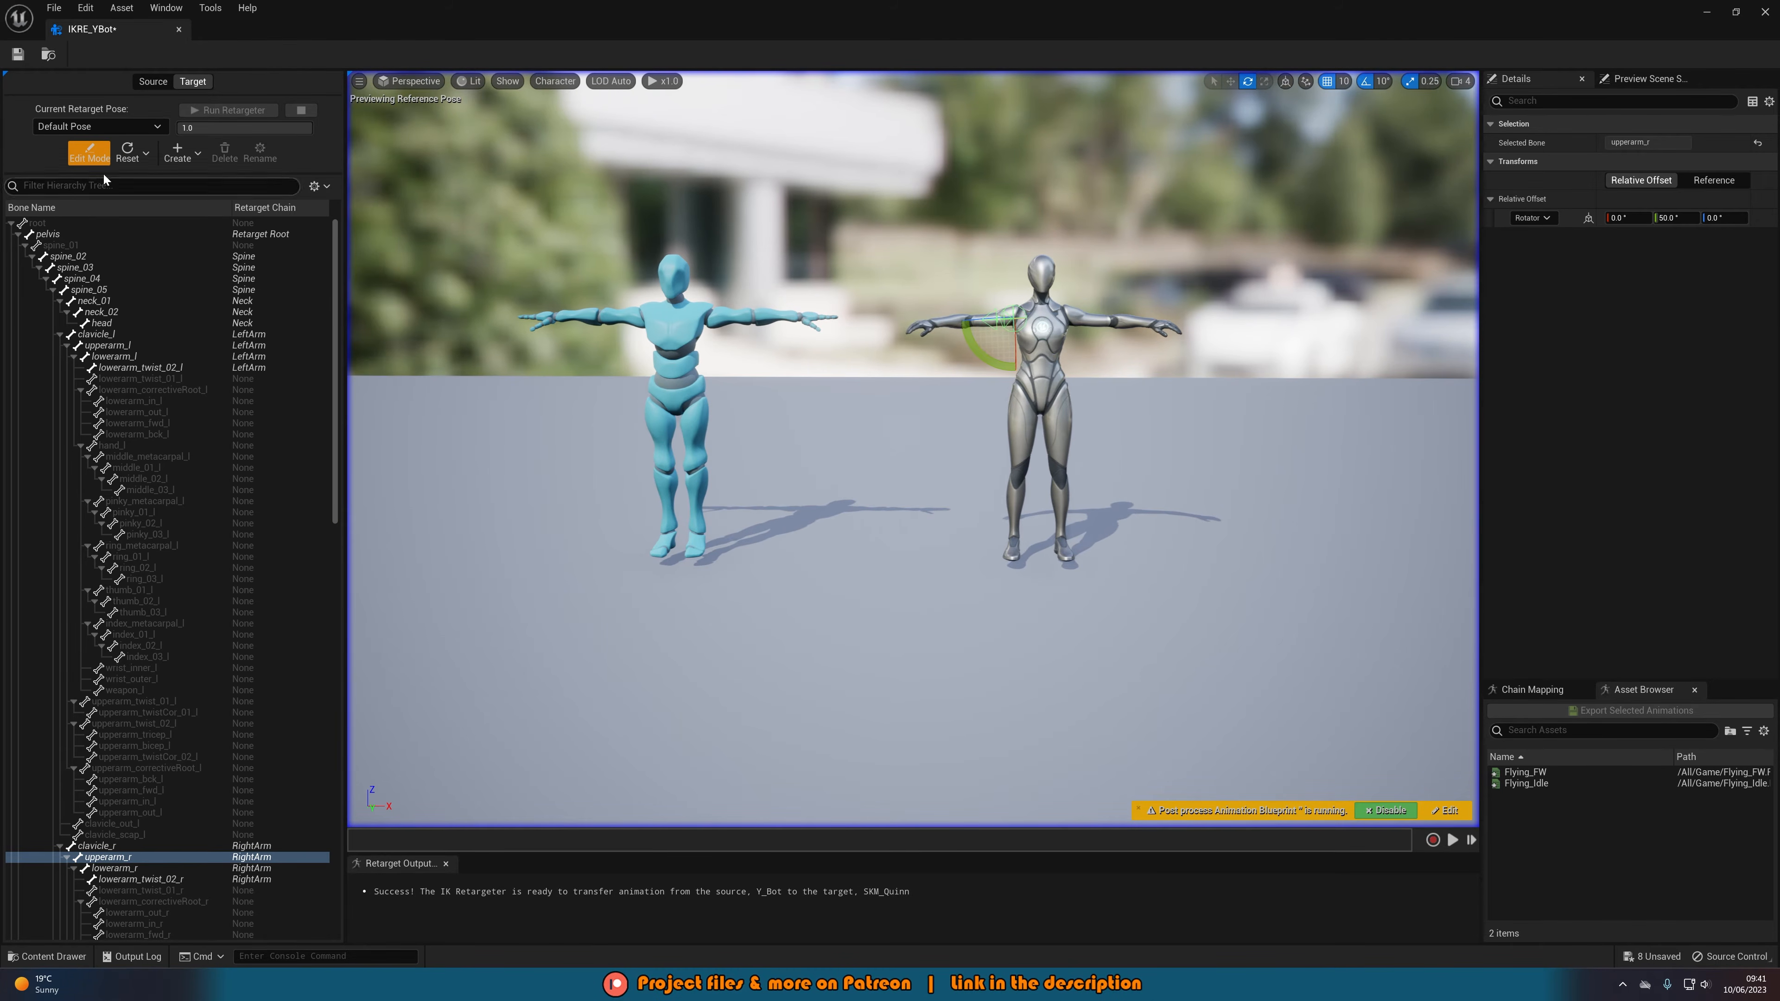
pyautogui.click(88, 158)
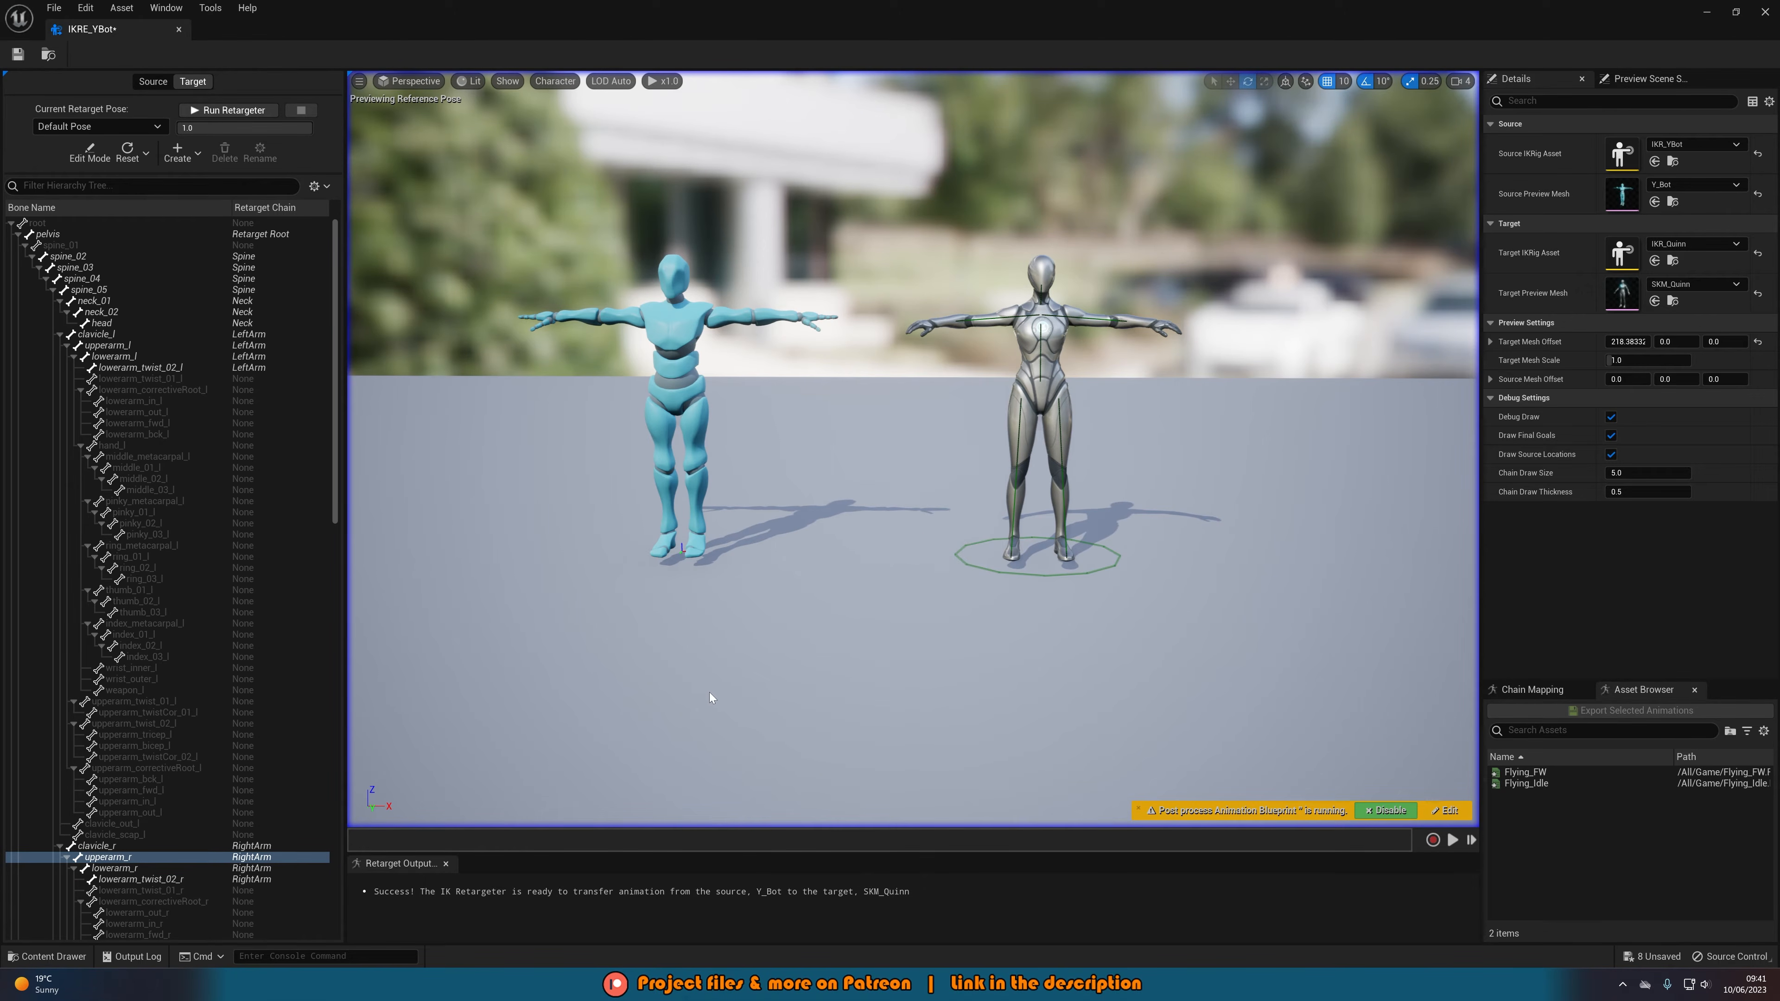
# - Check the chain mapping and preview the Flying_FW and Flying_Idle animations on both meshes
pyautogui.click(1538, 690)
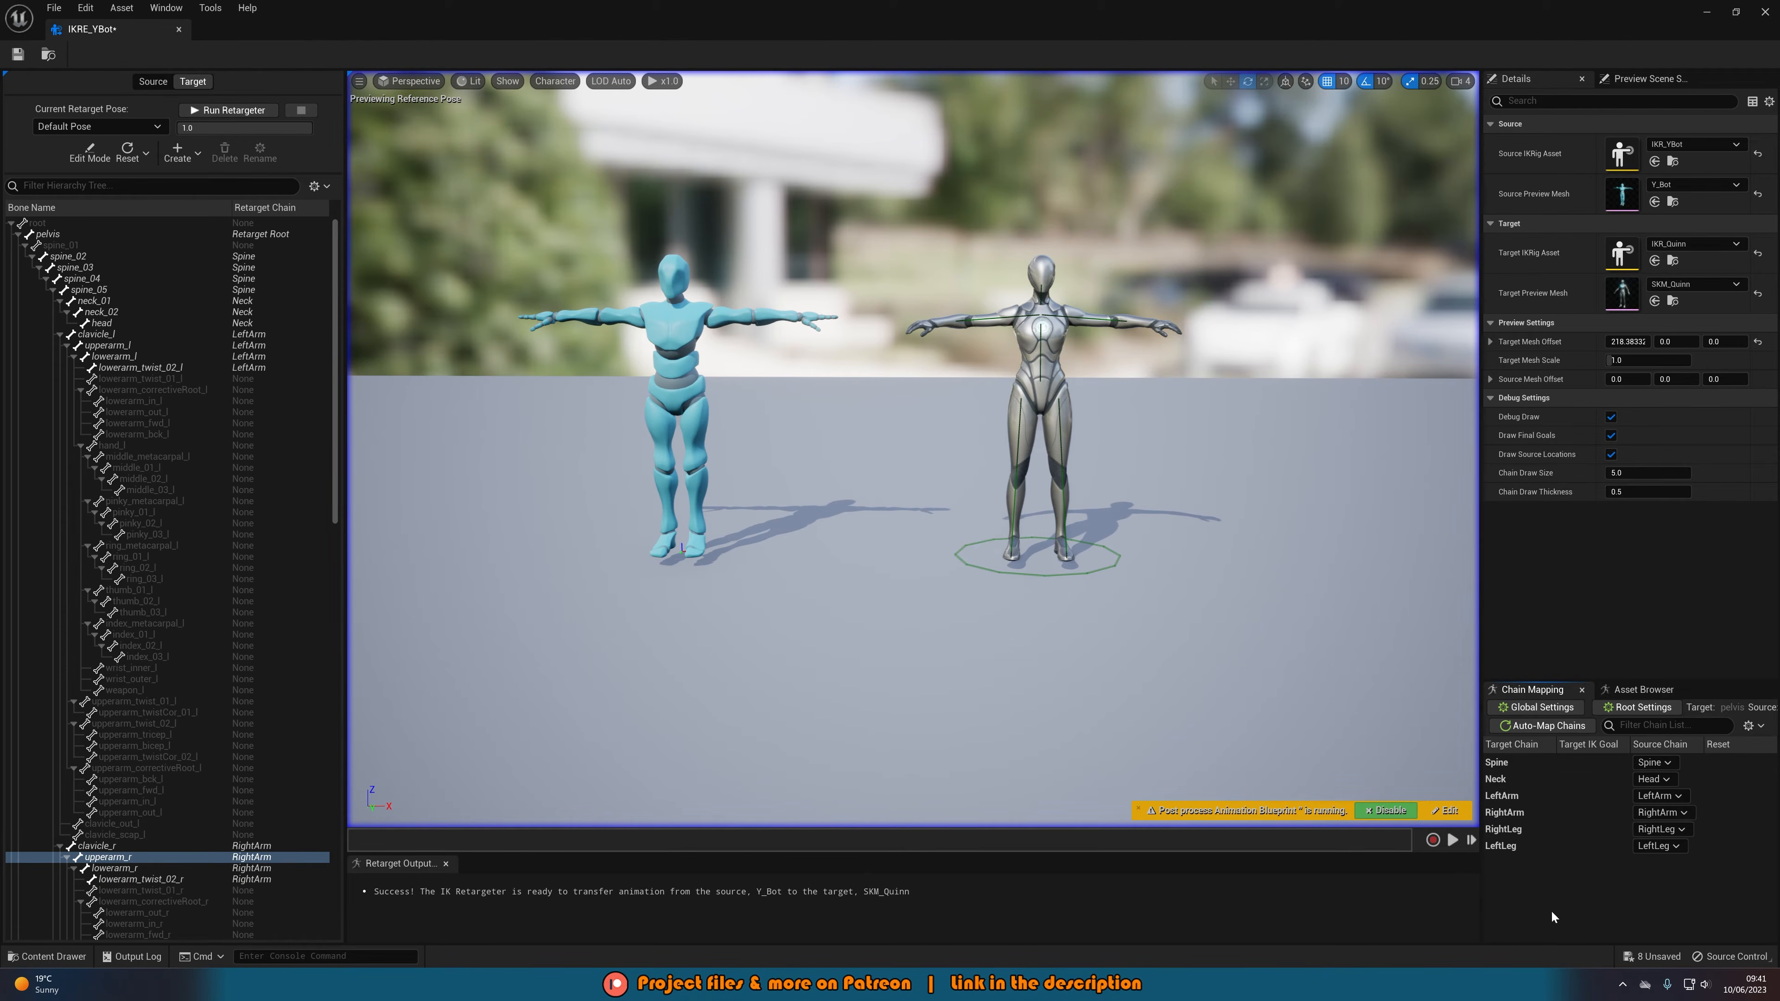
pyautogui.click(1637, 693)
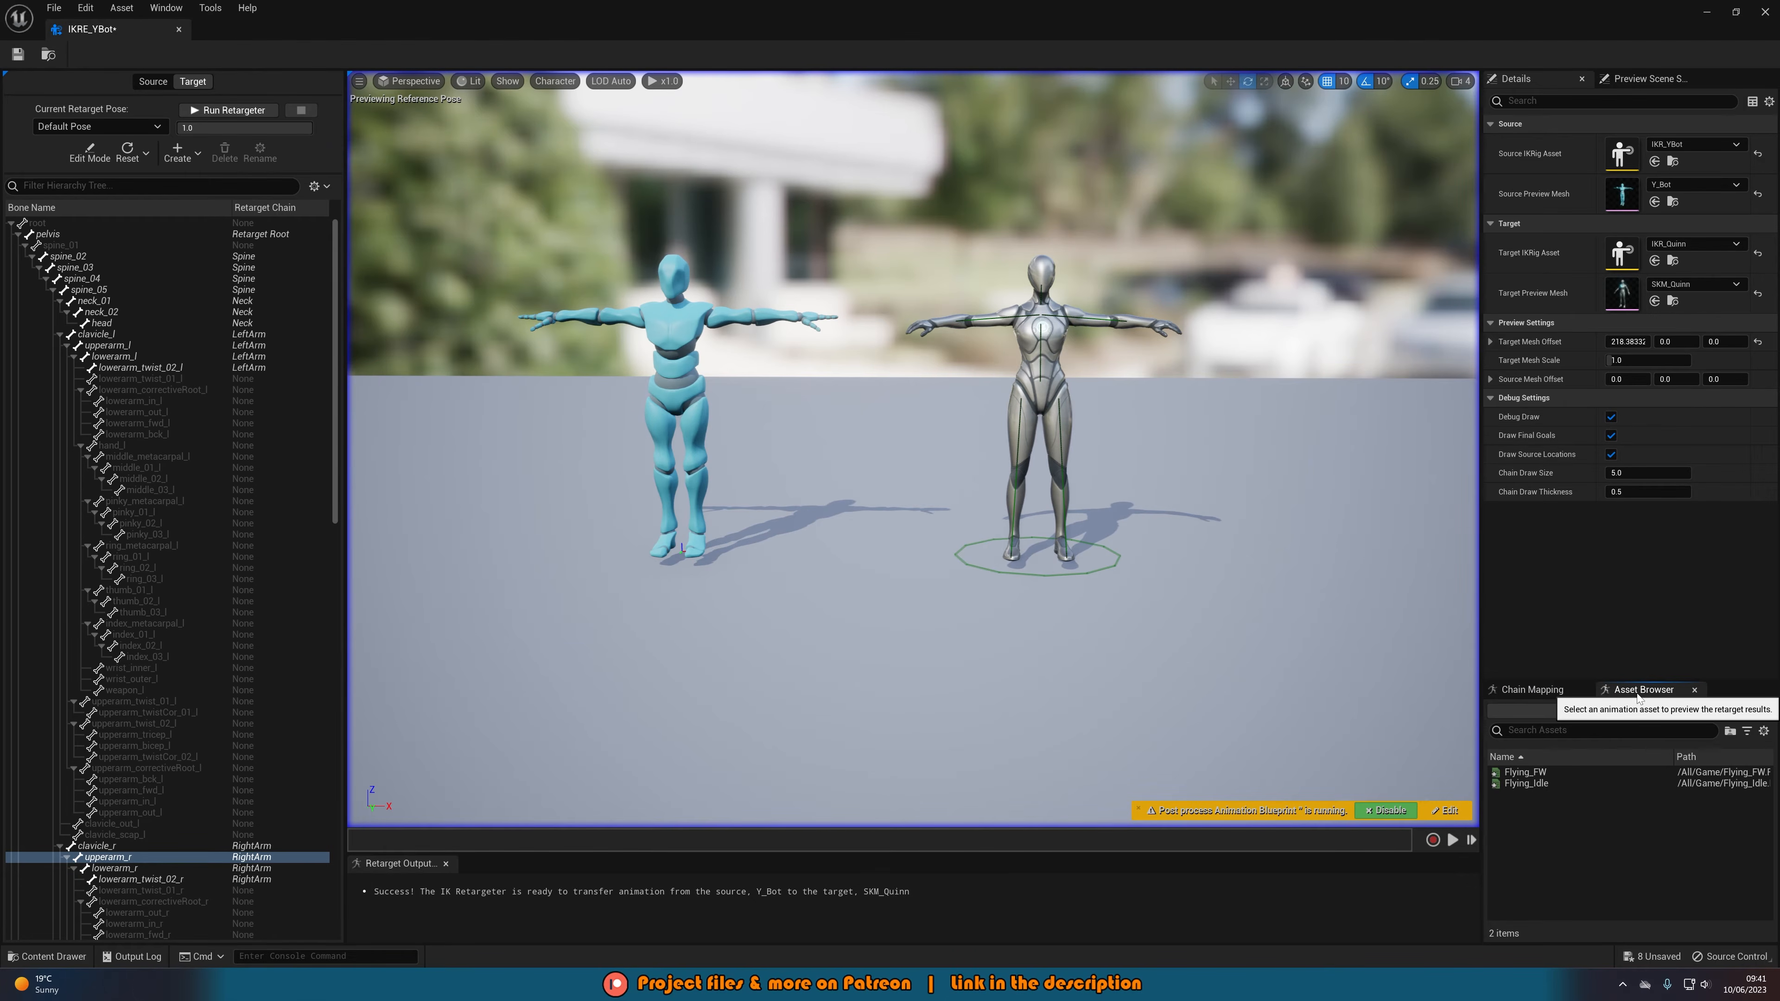
pyautogui.doubleClick(1572, 773)
pyautogui.moveTo(1115, 492); pyautogui.dragTo(970, 338, button='right')
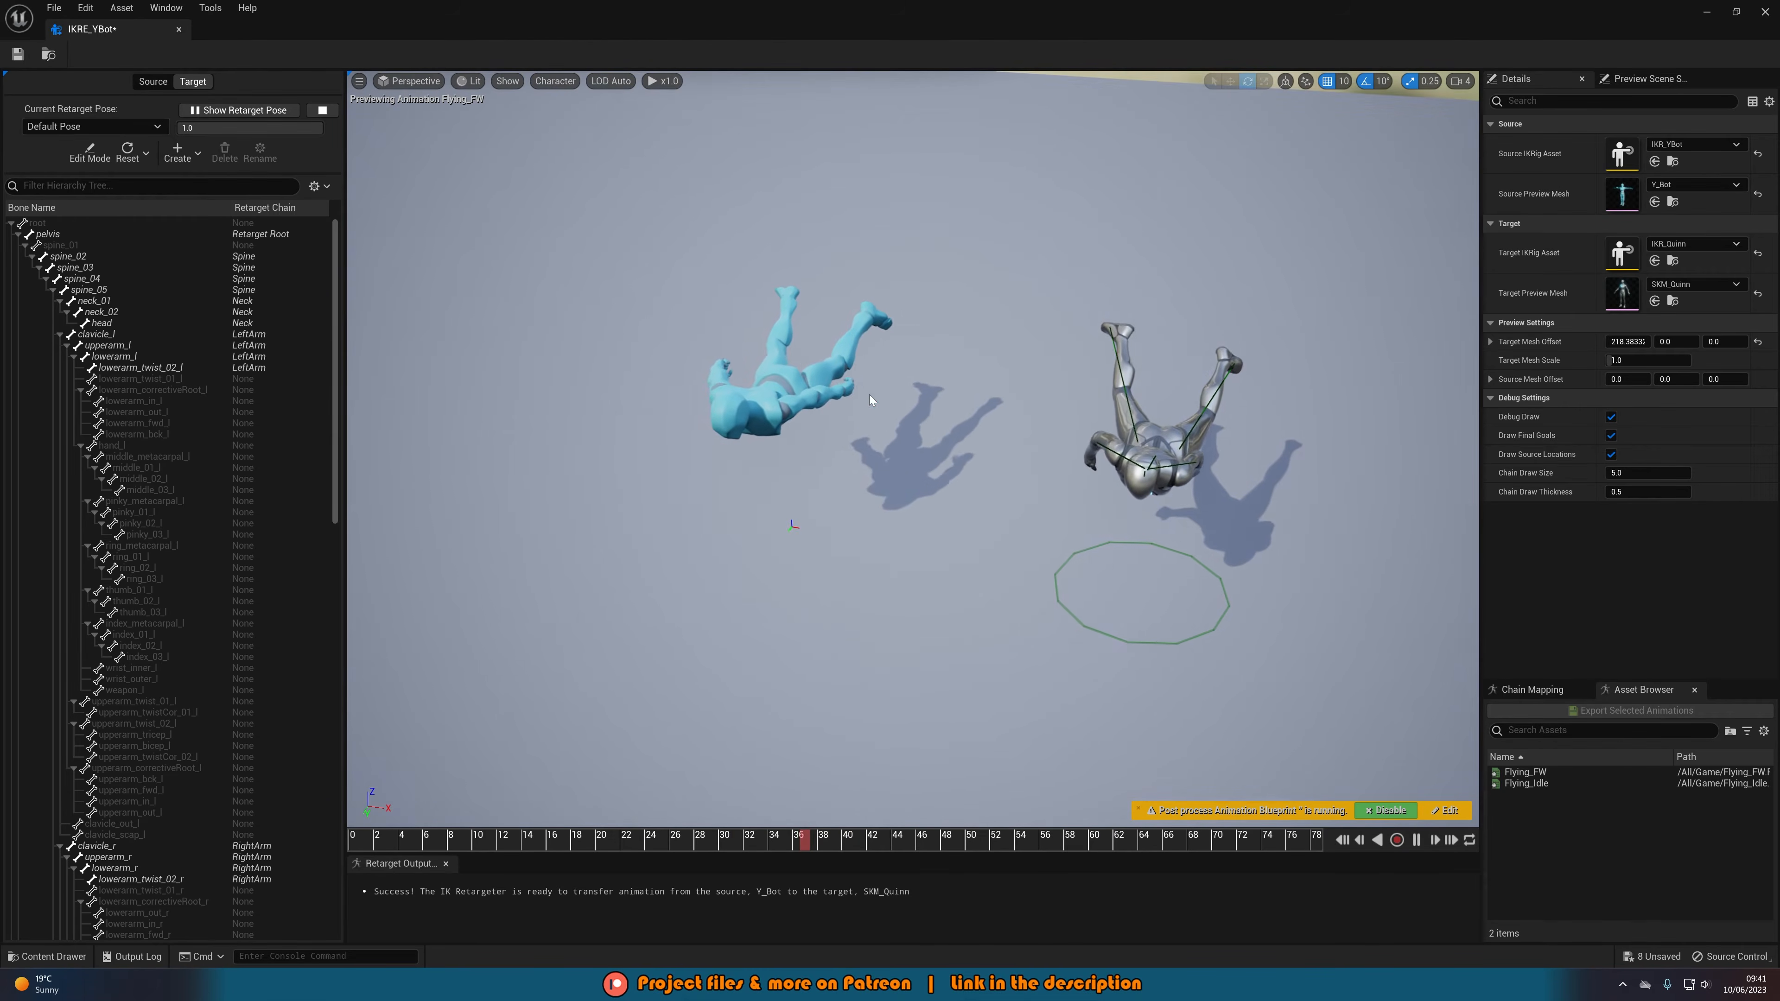
pyautogui.moveTo(871, 400); pyautogui.dragTo(919, 362, button='right')
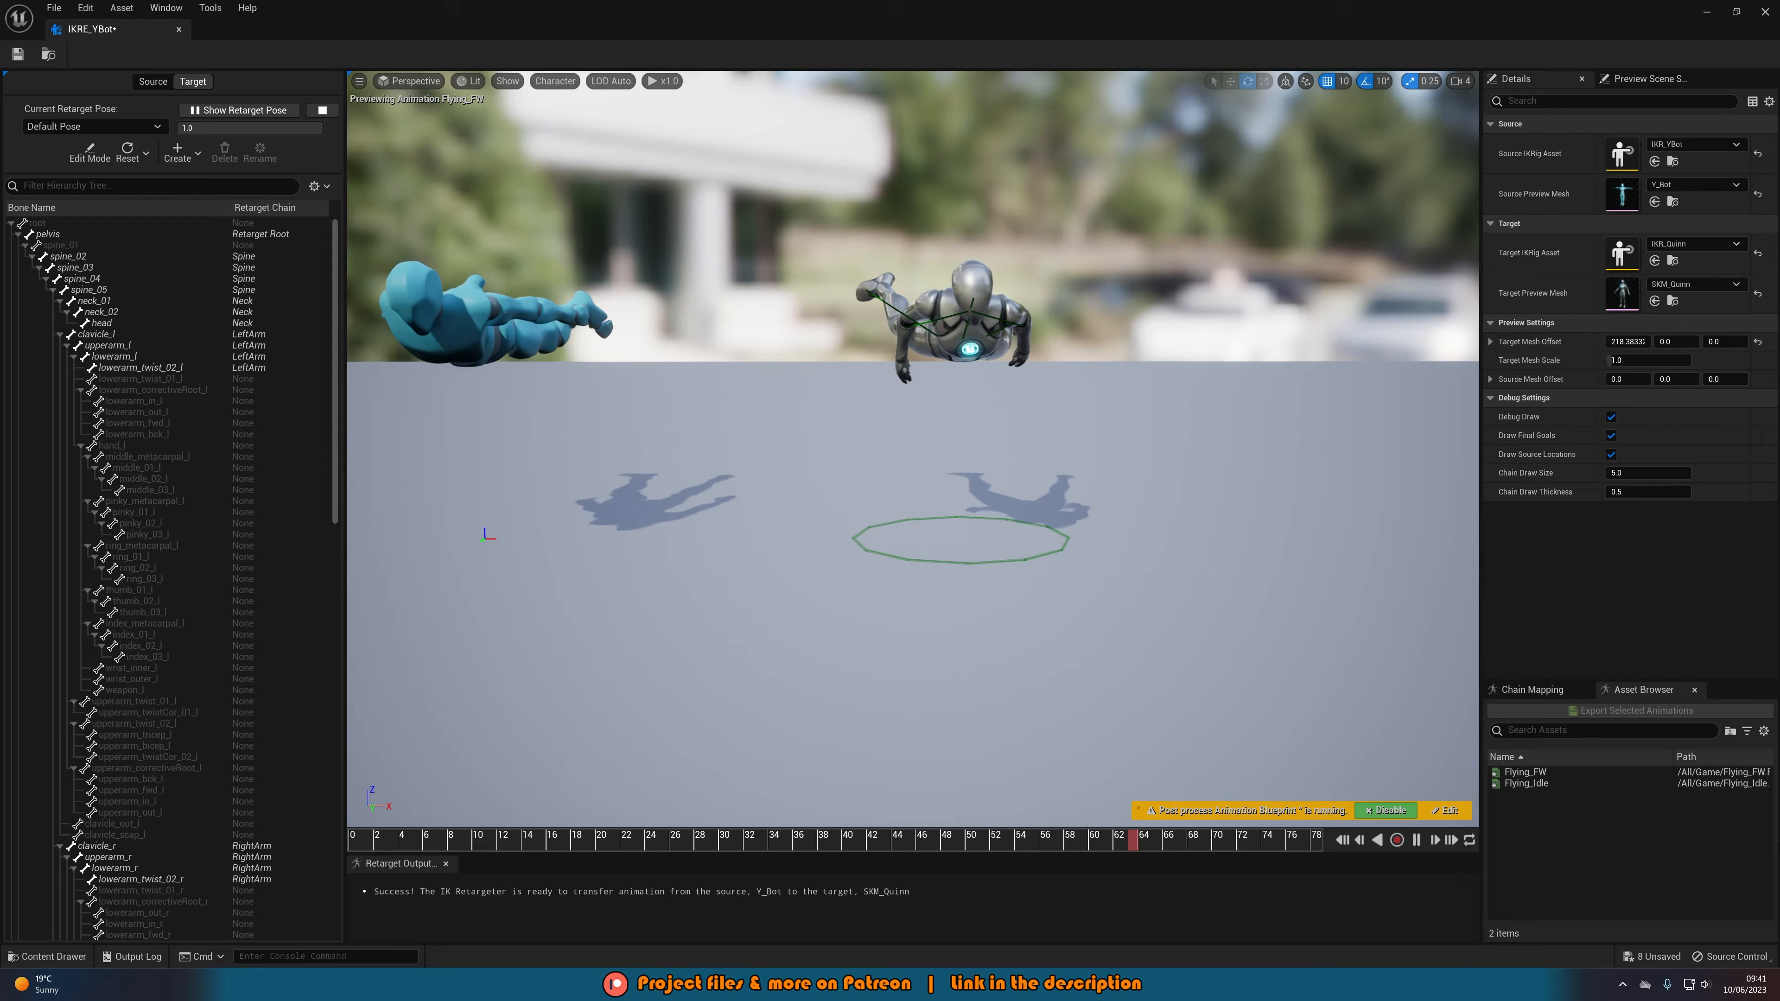
pyautogui.click(1540, 782)
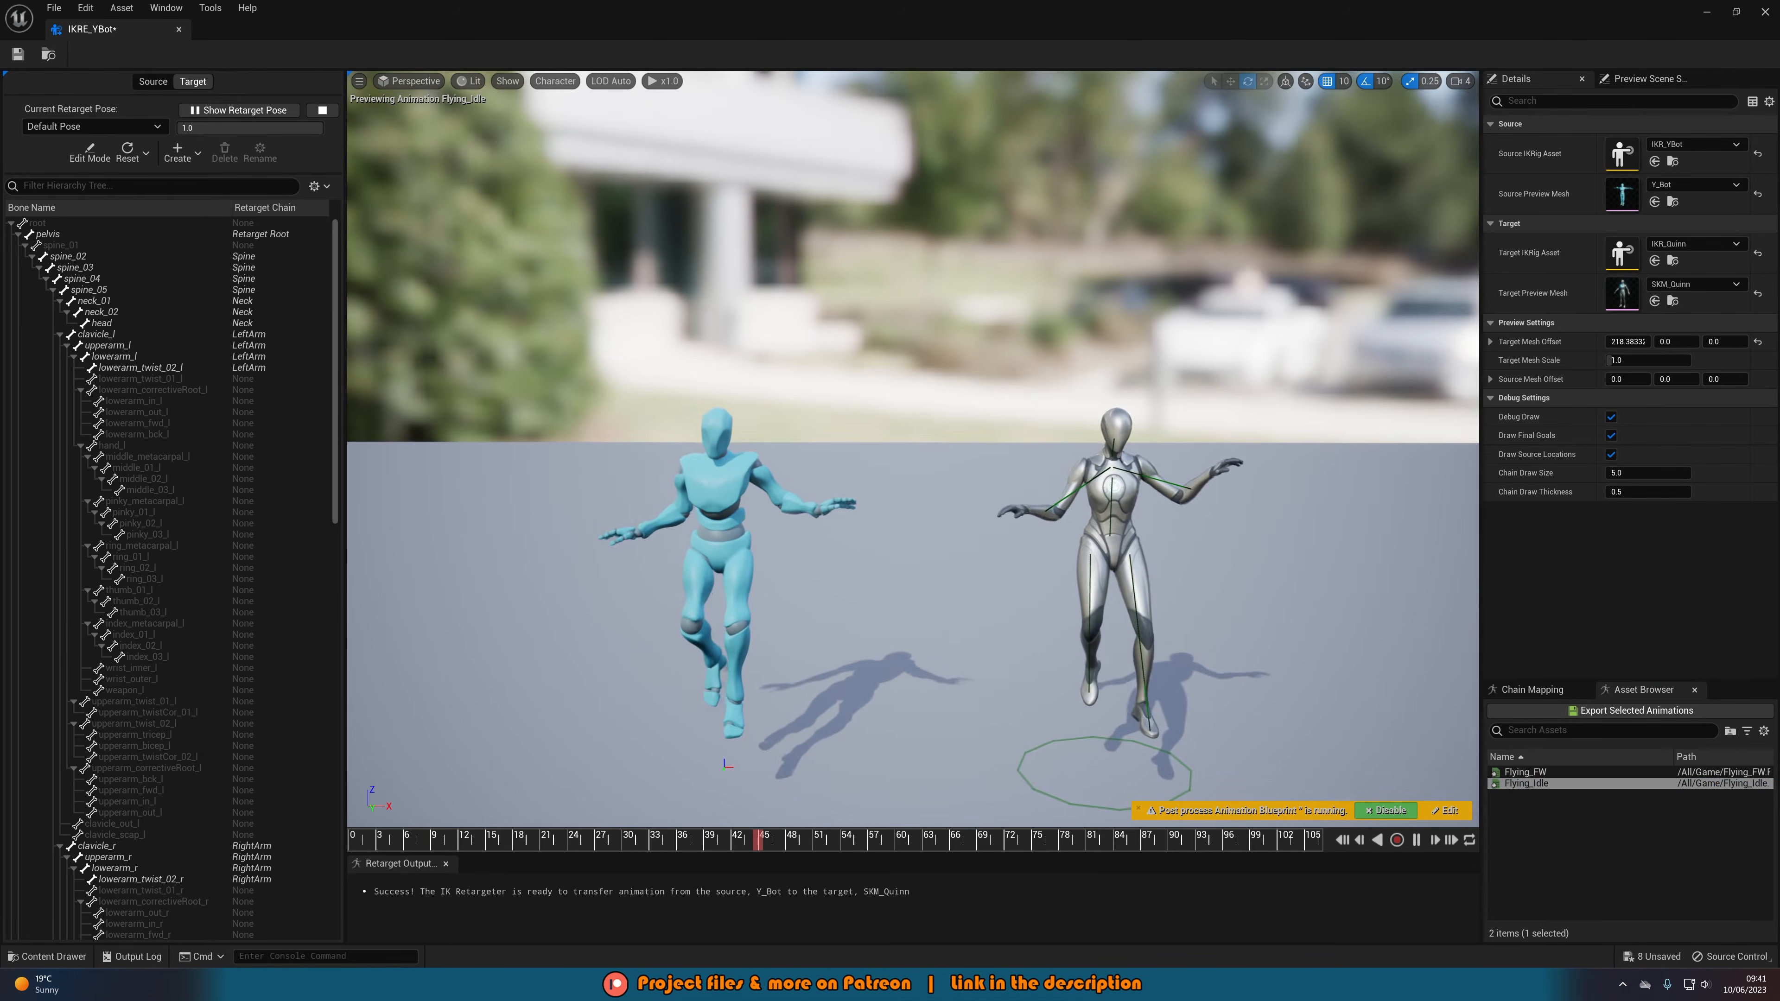
pyautogui.moveTo(992, 497); pyautogui.dragTo(1043, 630, button='middle')
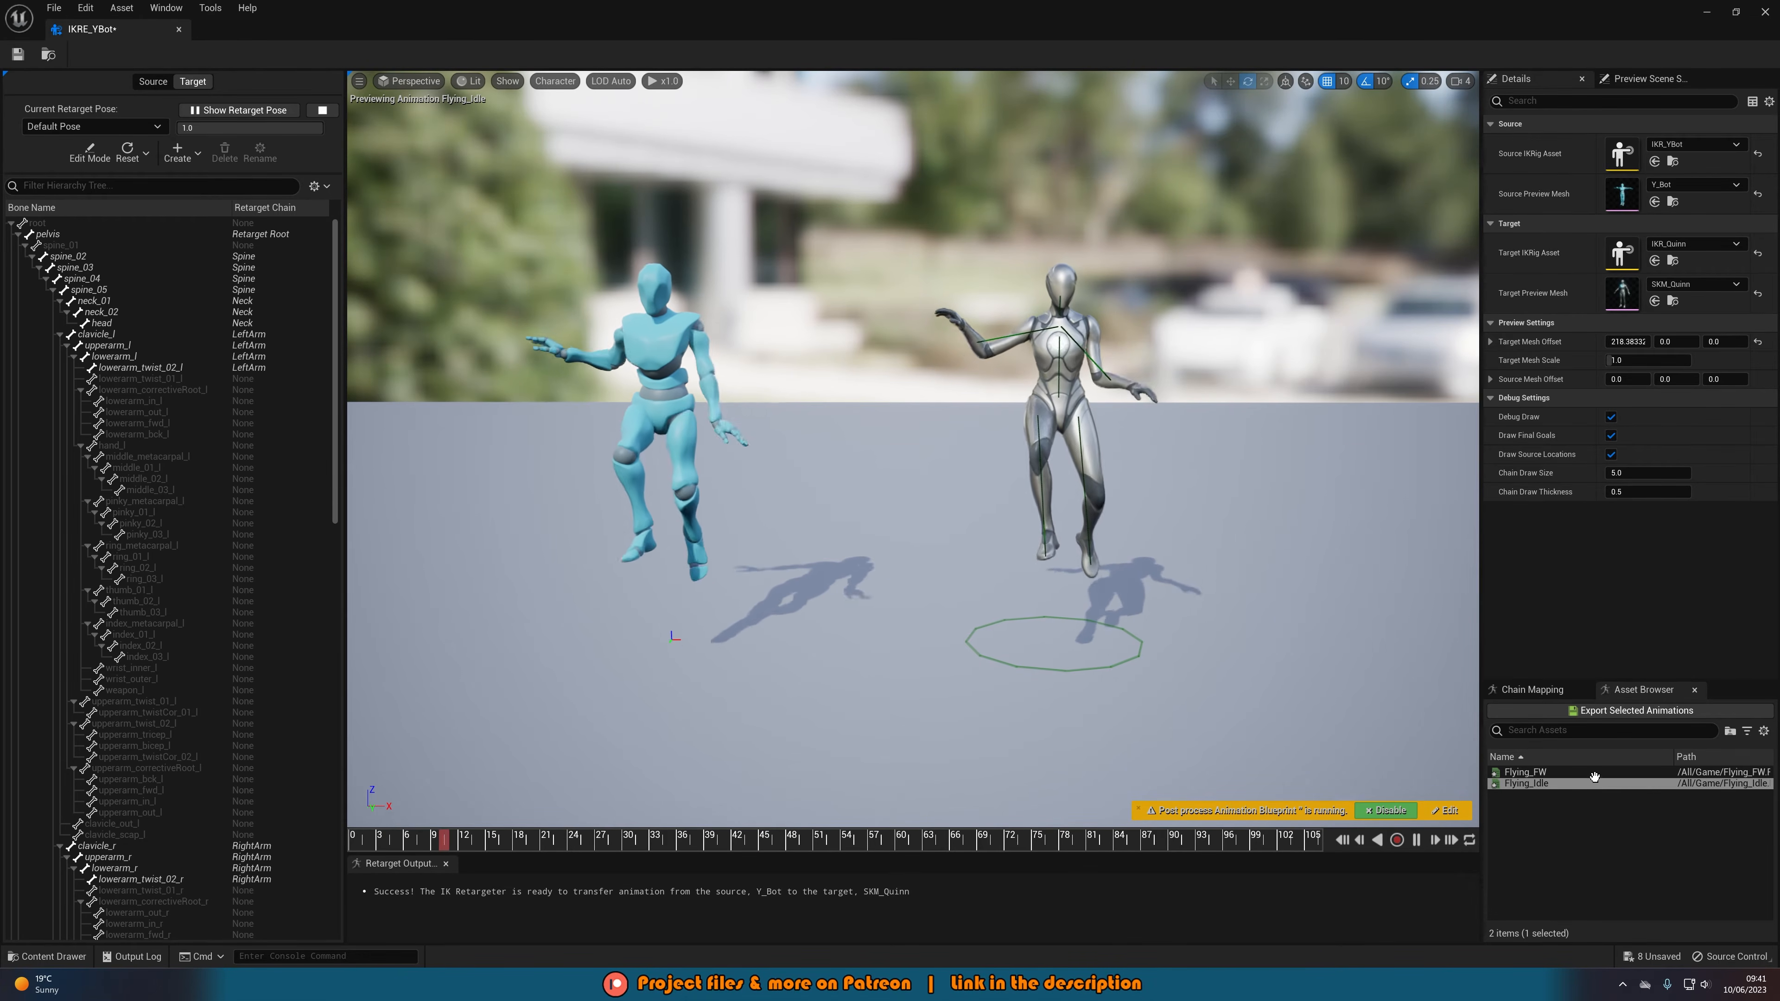
# - Export the retargeted Flying_FW and Flying_Idle animations to the Content folder, then save and close IKRE_YBot
pyautogui.keyDown('shift'); pyautogui.click(1571, 774); pyautogui.keyUp('shift')
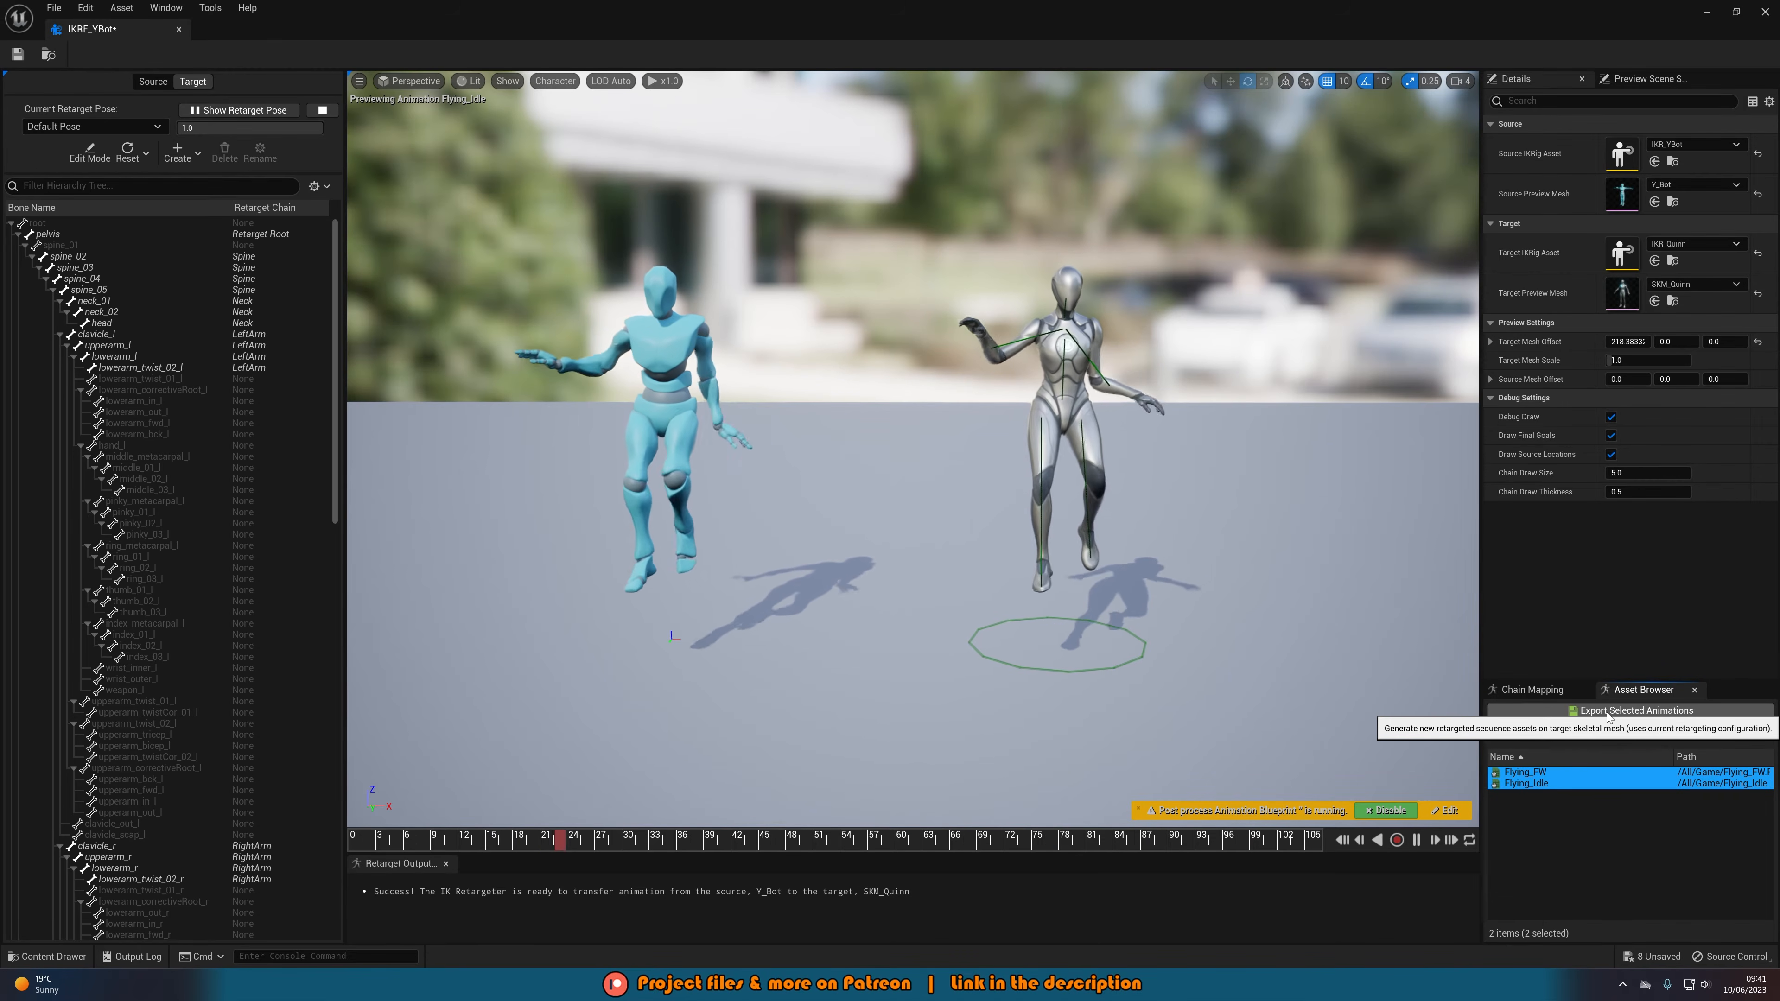
pyautogui.click(1586, 713)
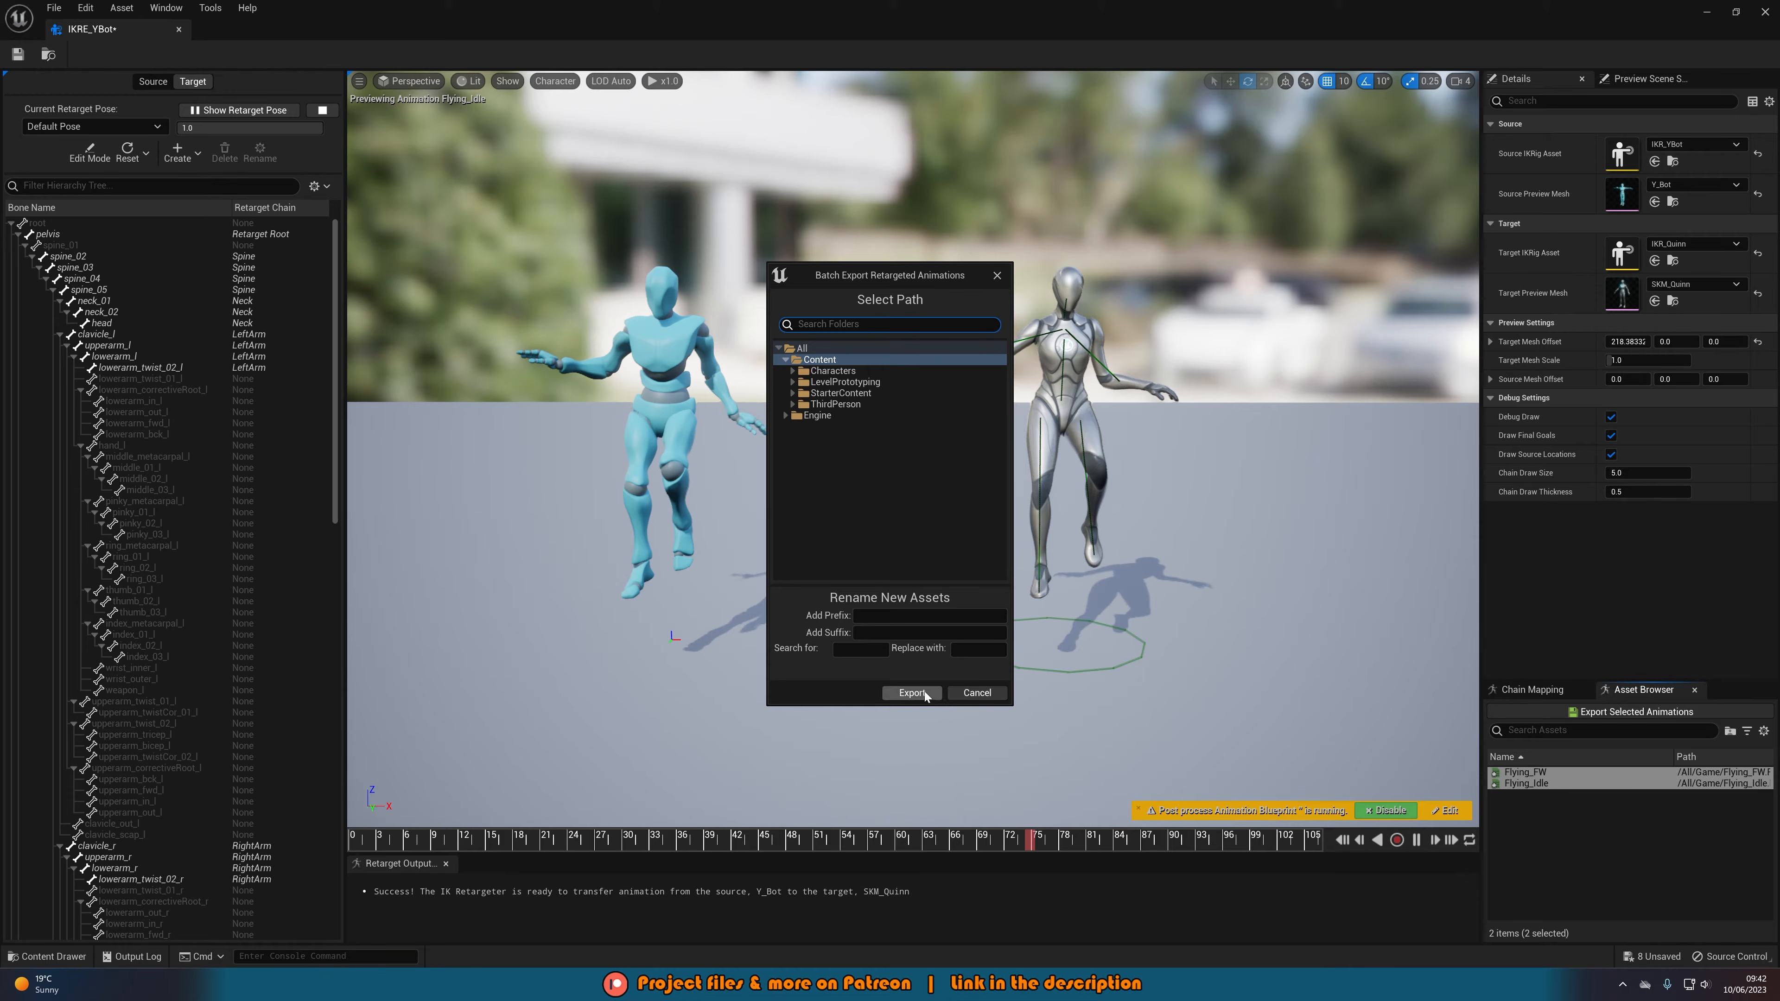
pyautogui.click(912, 692)
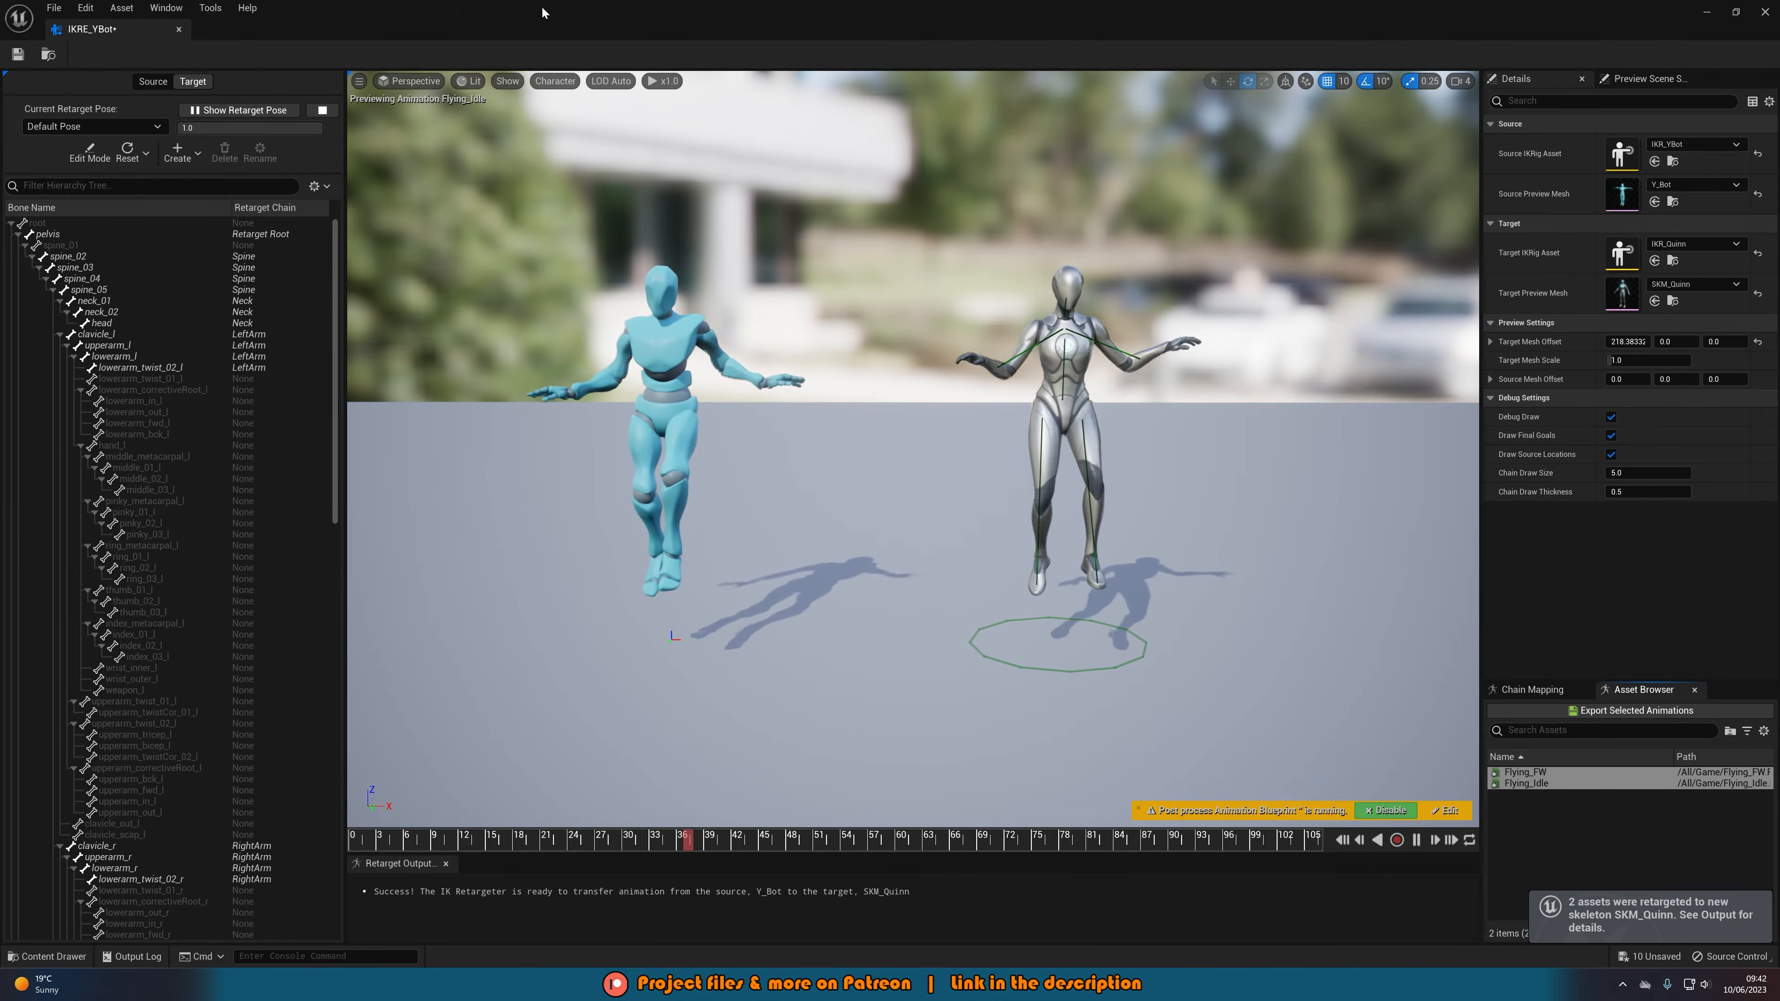
pyautogui.click(18, 53)
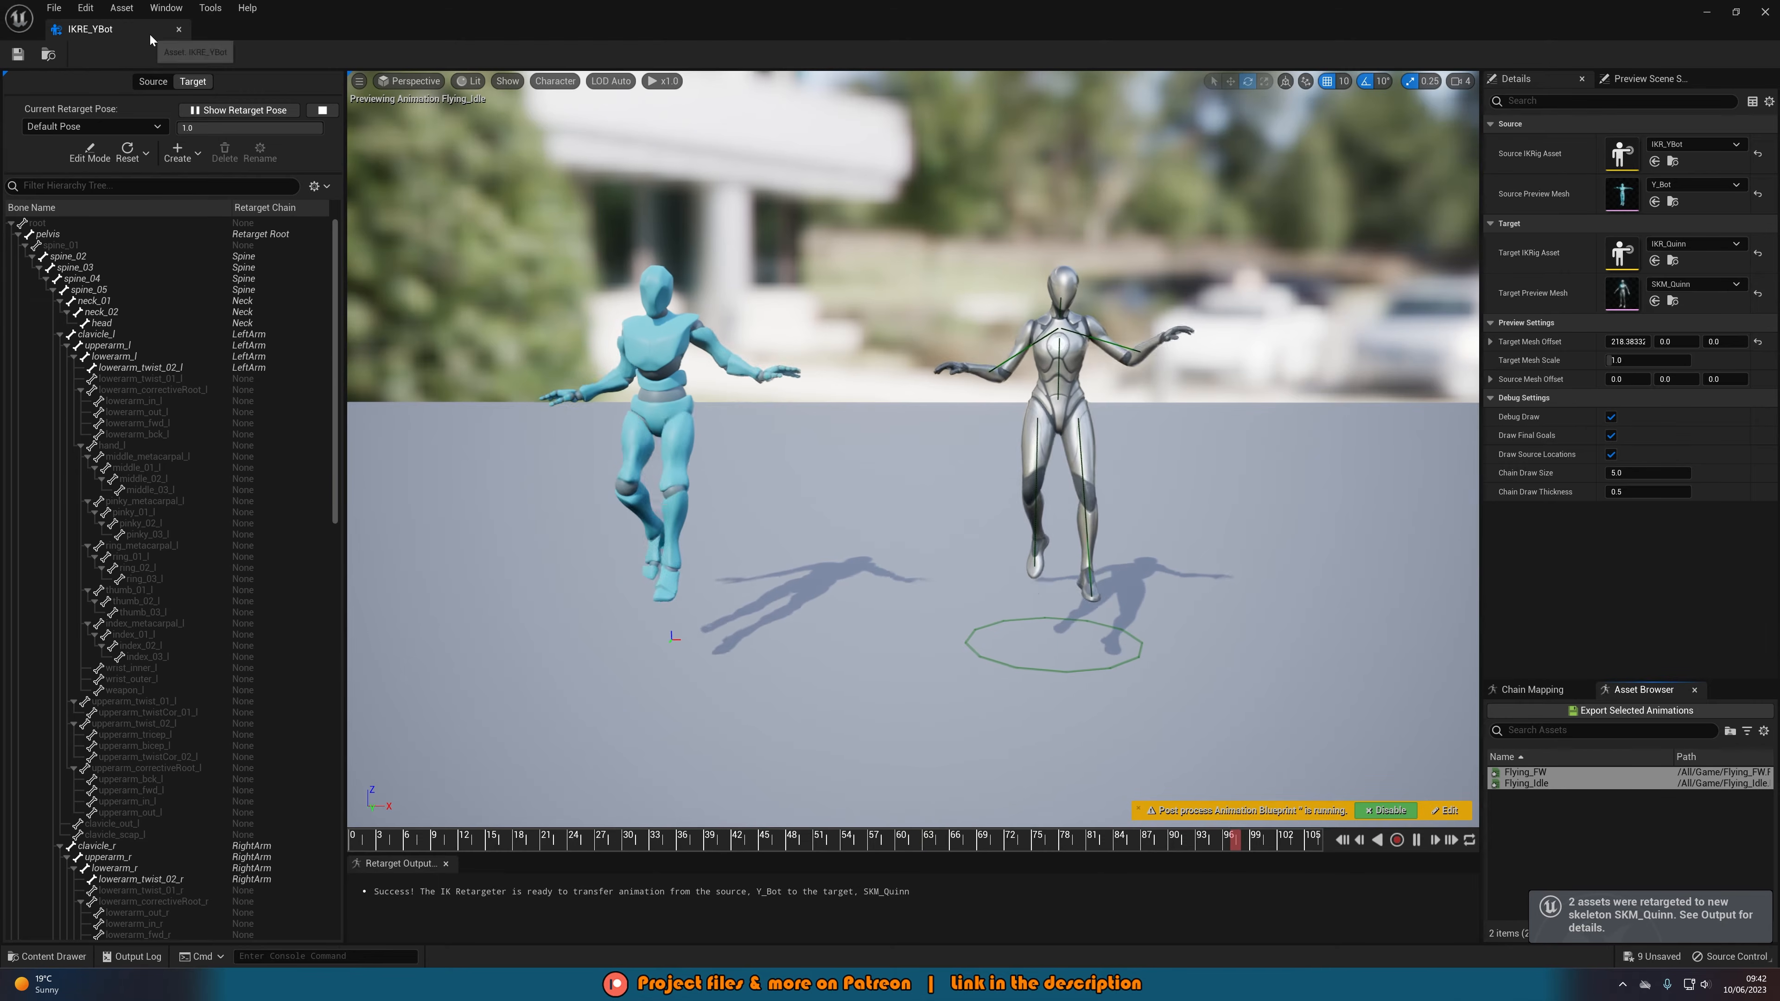
pyautogui.click(179, 29)
# - Check the exported animations in Content, then open ABP_Quinn from Characters/Mannequins/Animations and read its event graph comment
pyautogui.click(47, 957)
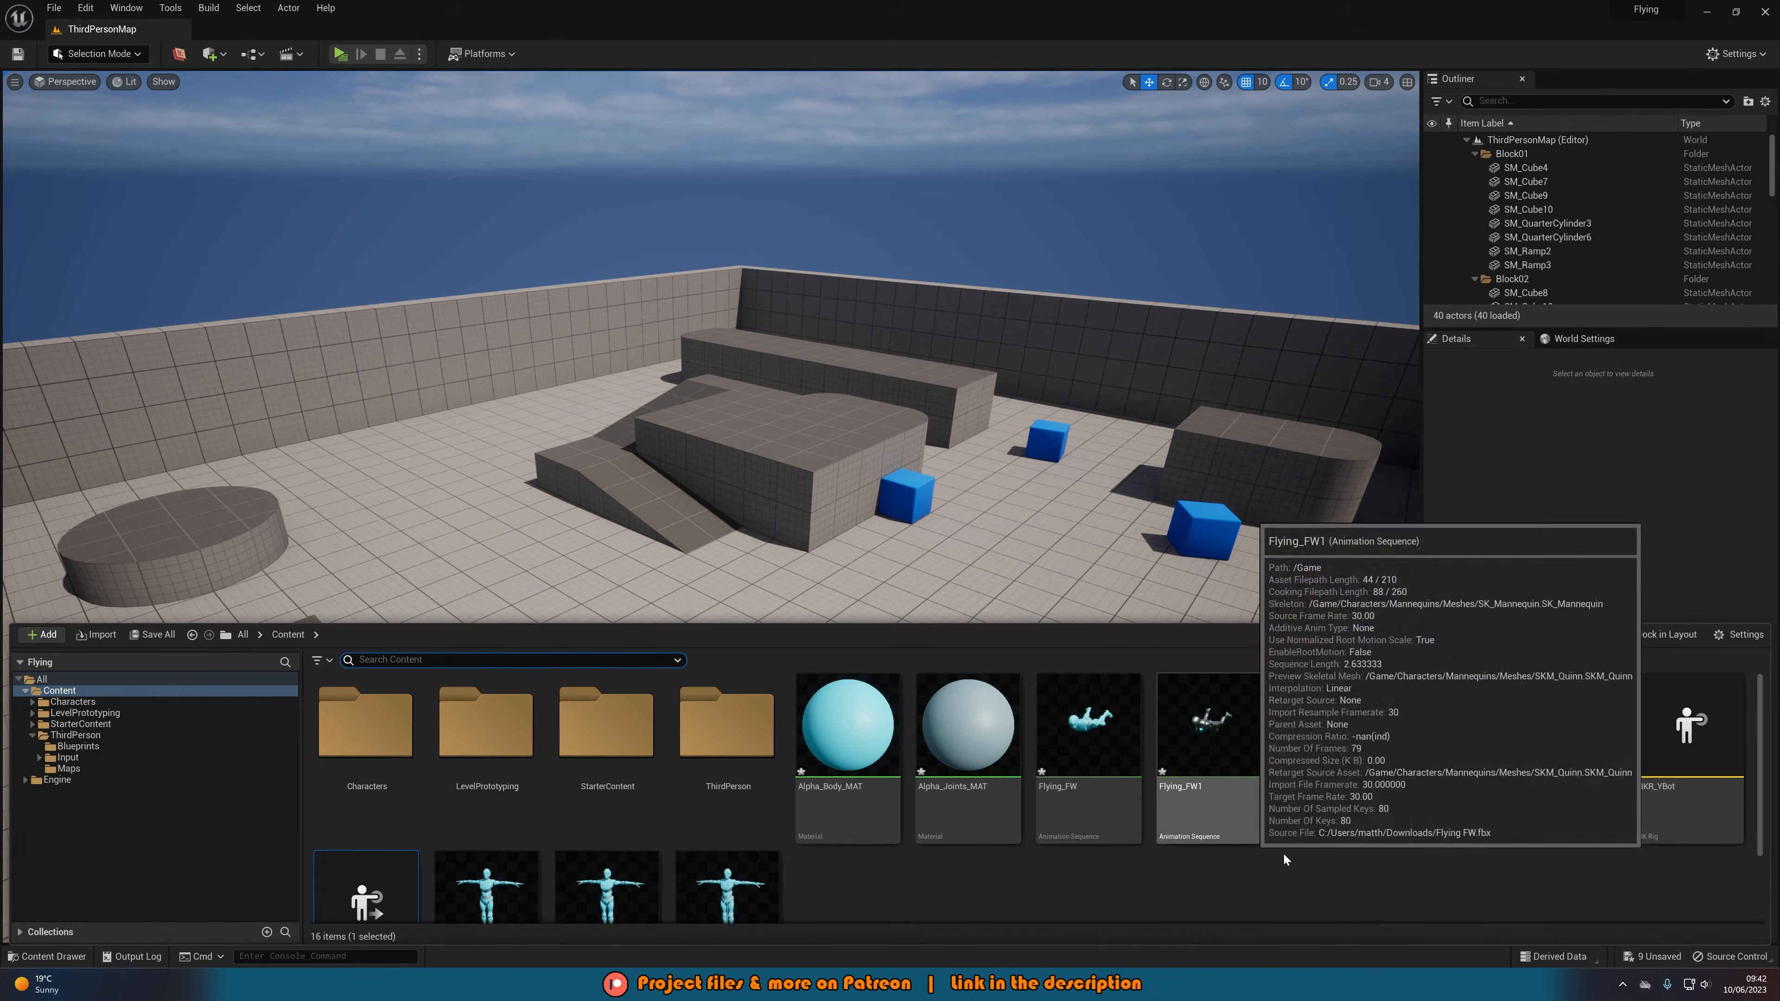
pyautogui.moveTo(1483, 786)
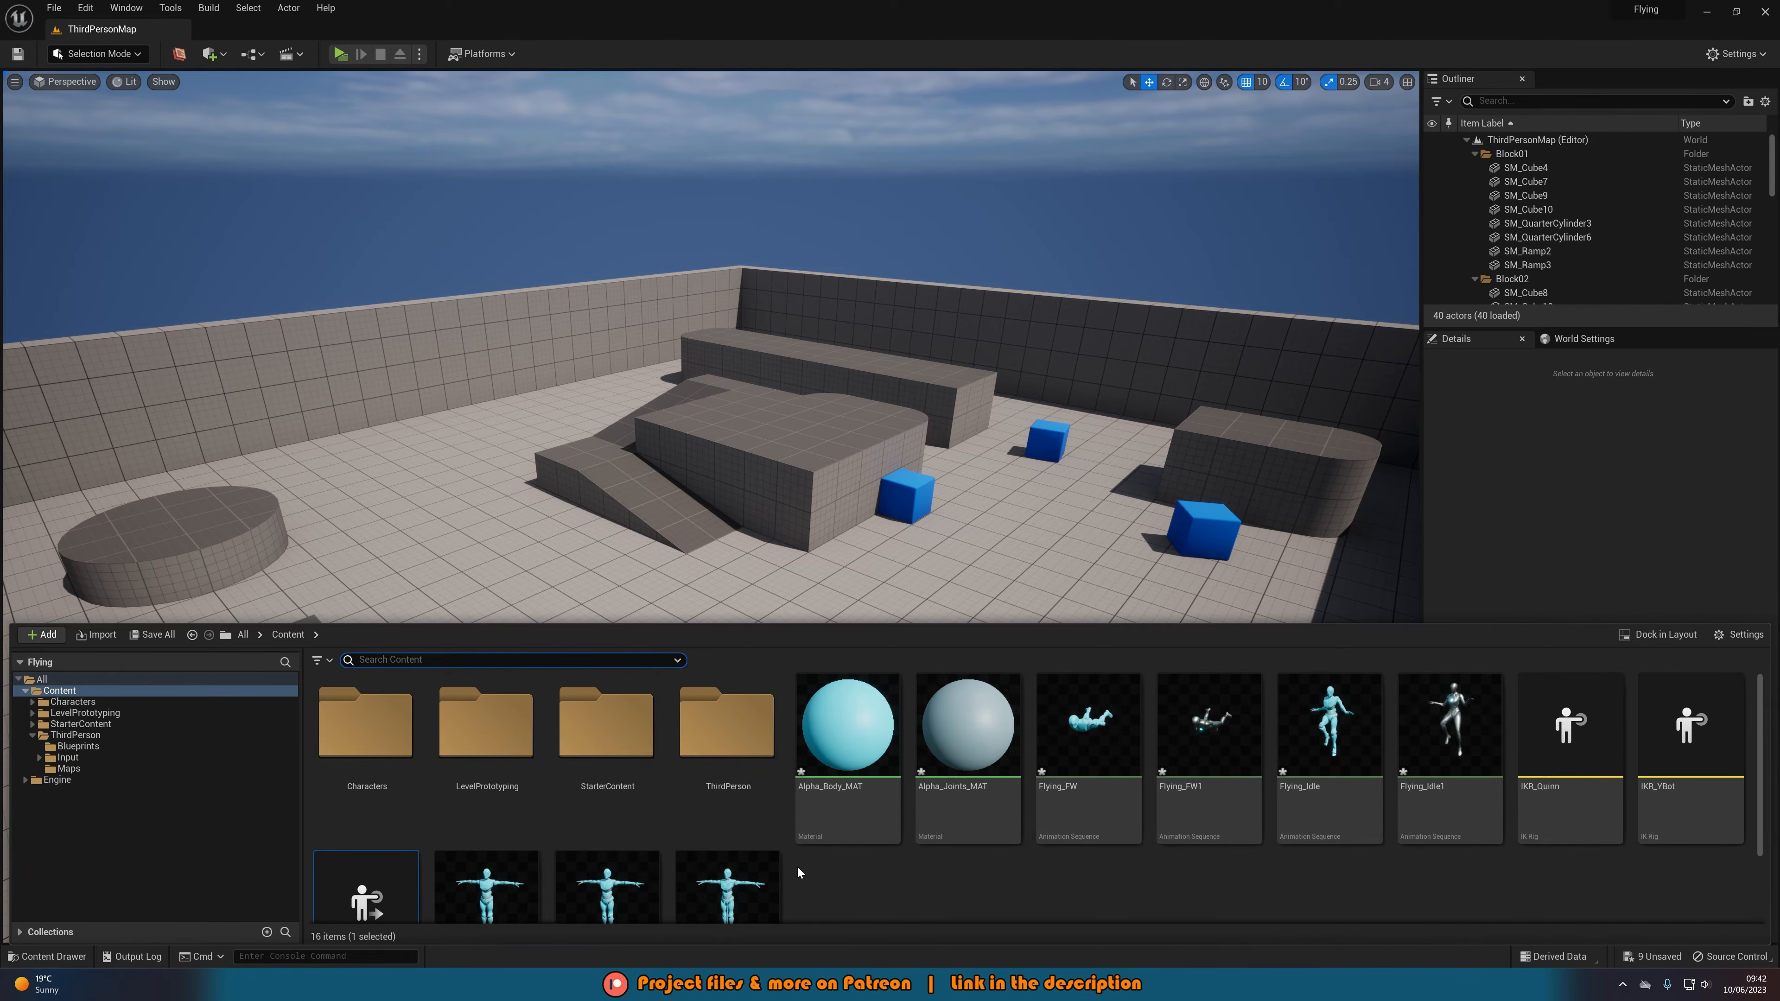
pyautogui.doubleClick(368, 771)
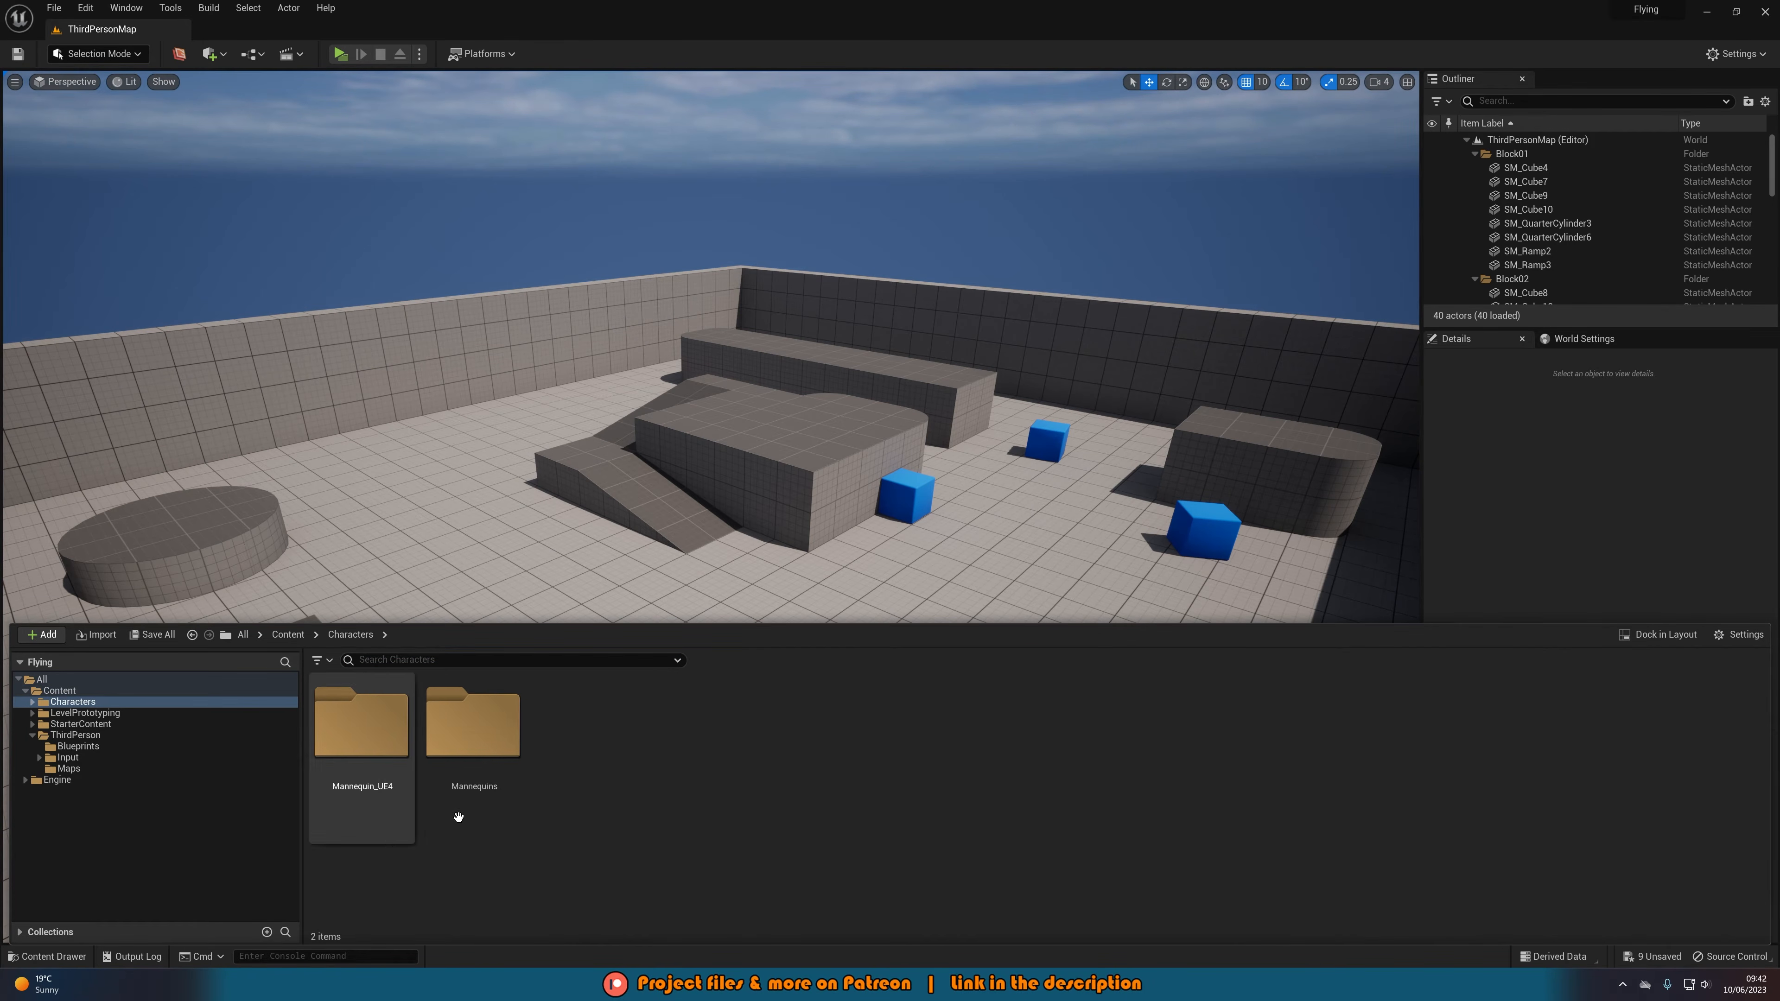
pyautogui.click(498, 821)
pyautogui.doubleClick(498, 821)
pyautogui.doubleClick(369, 812)
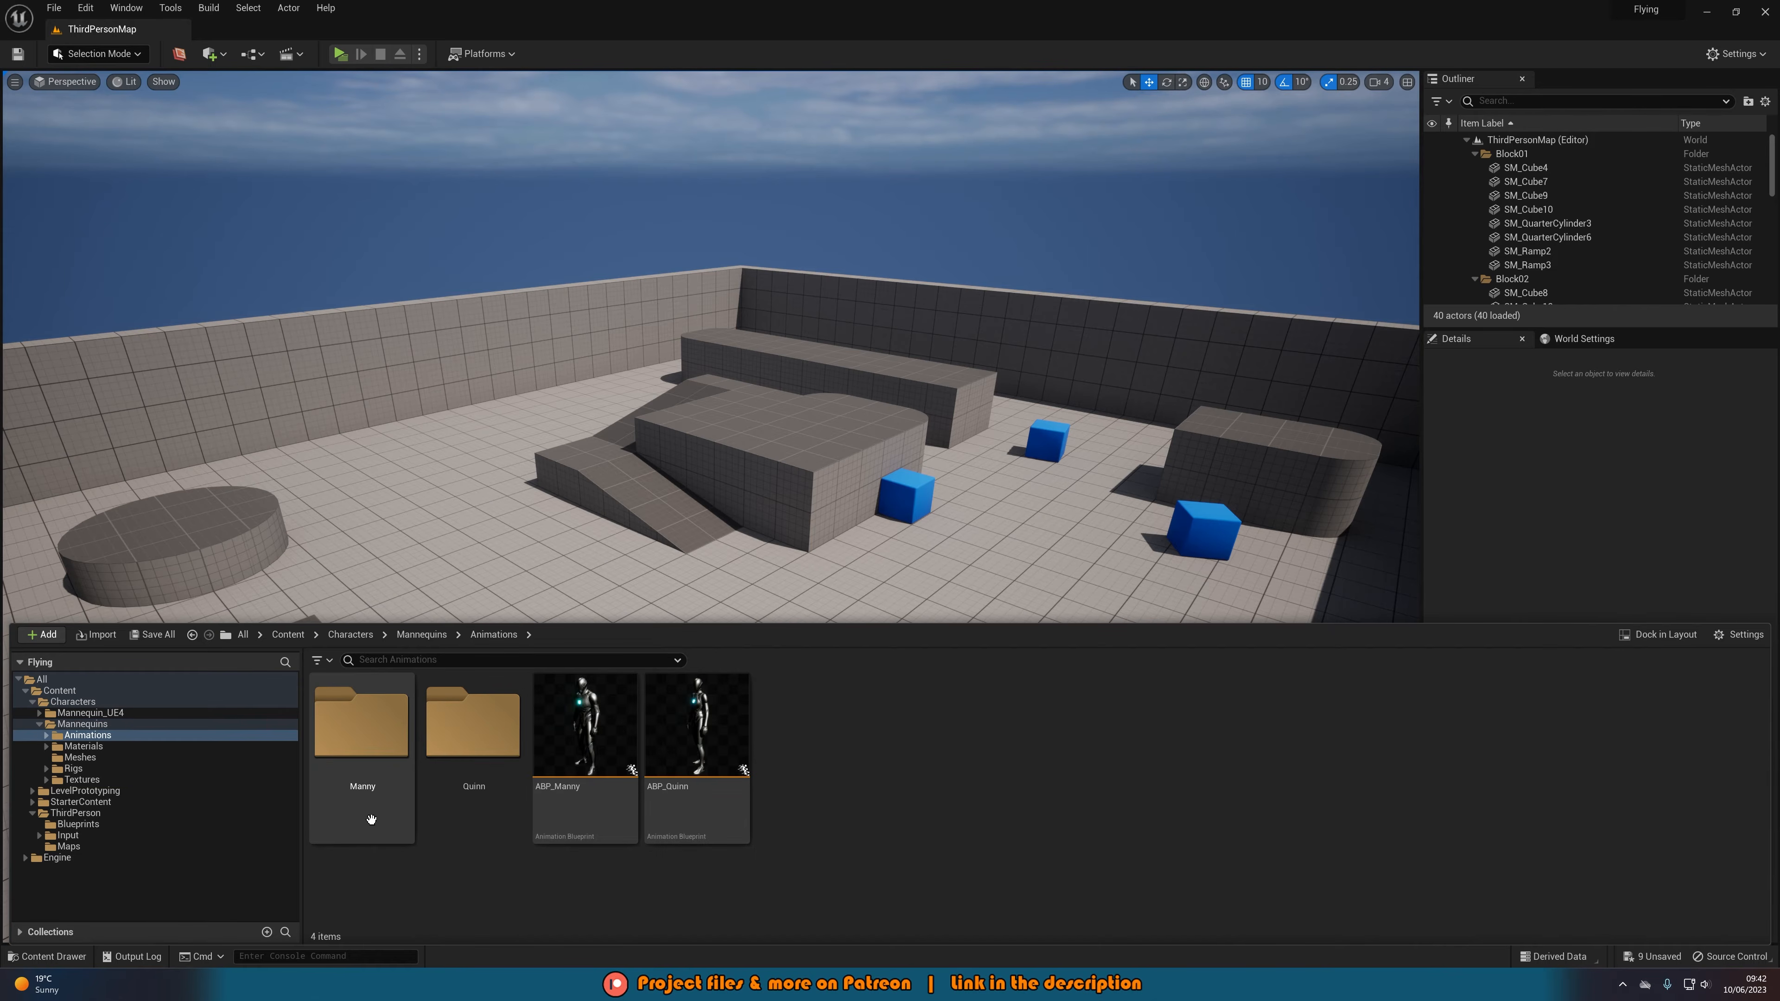
pyautogui.click(486, 804)
pyautogui.doubleClick(486, 803)
pyautogui.hotkey('alt', 'Left')
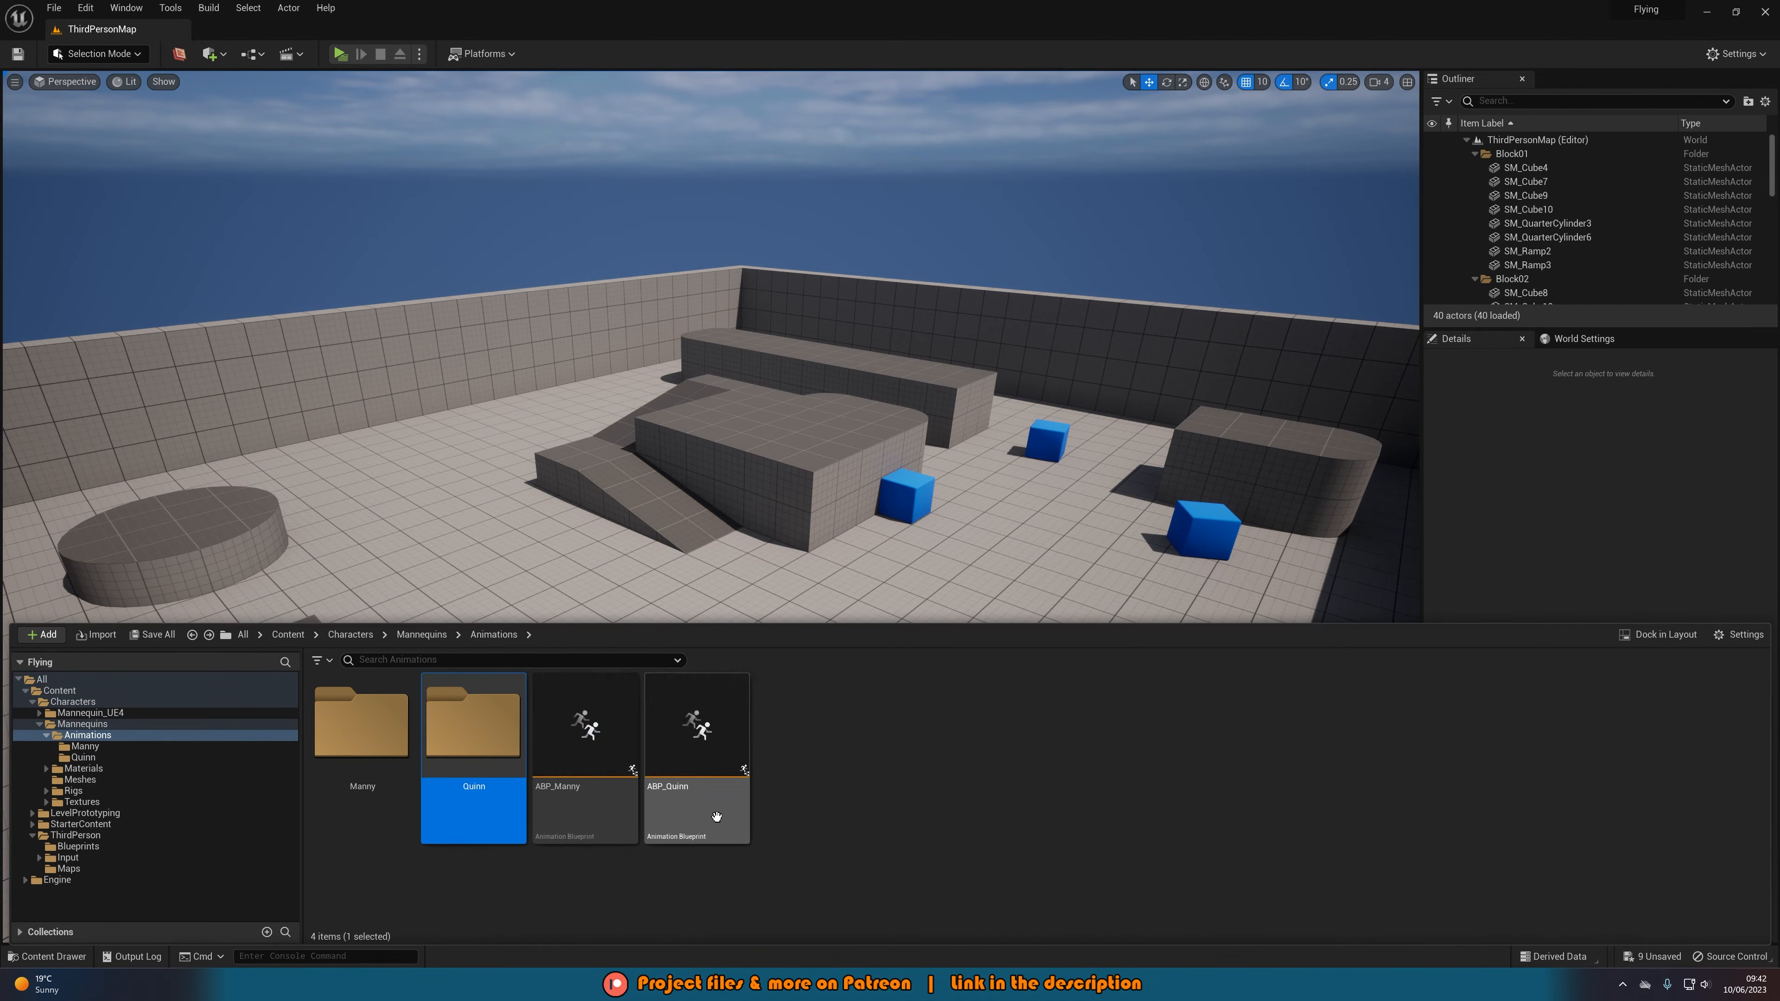
pyautogui.doubleClick(692, 807)
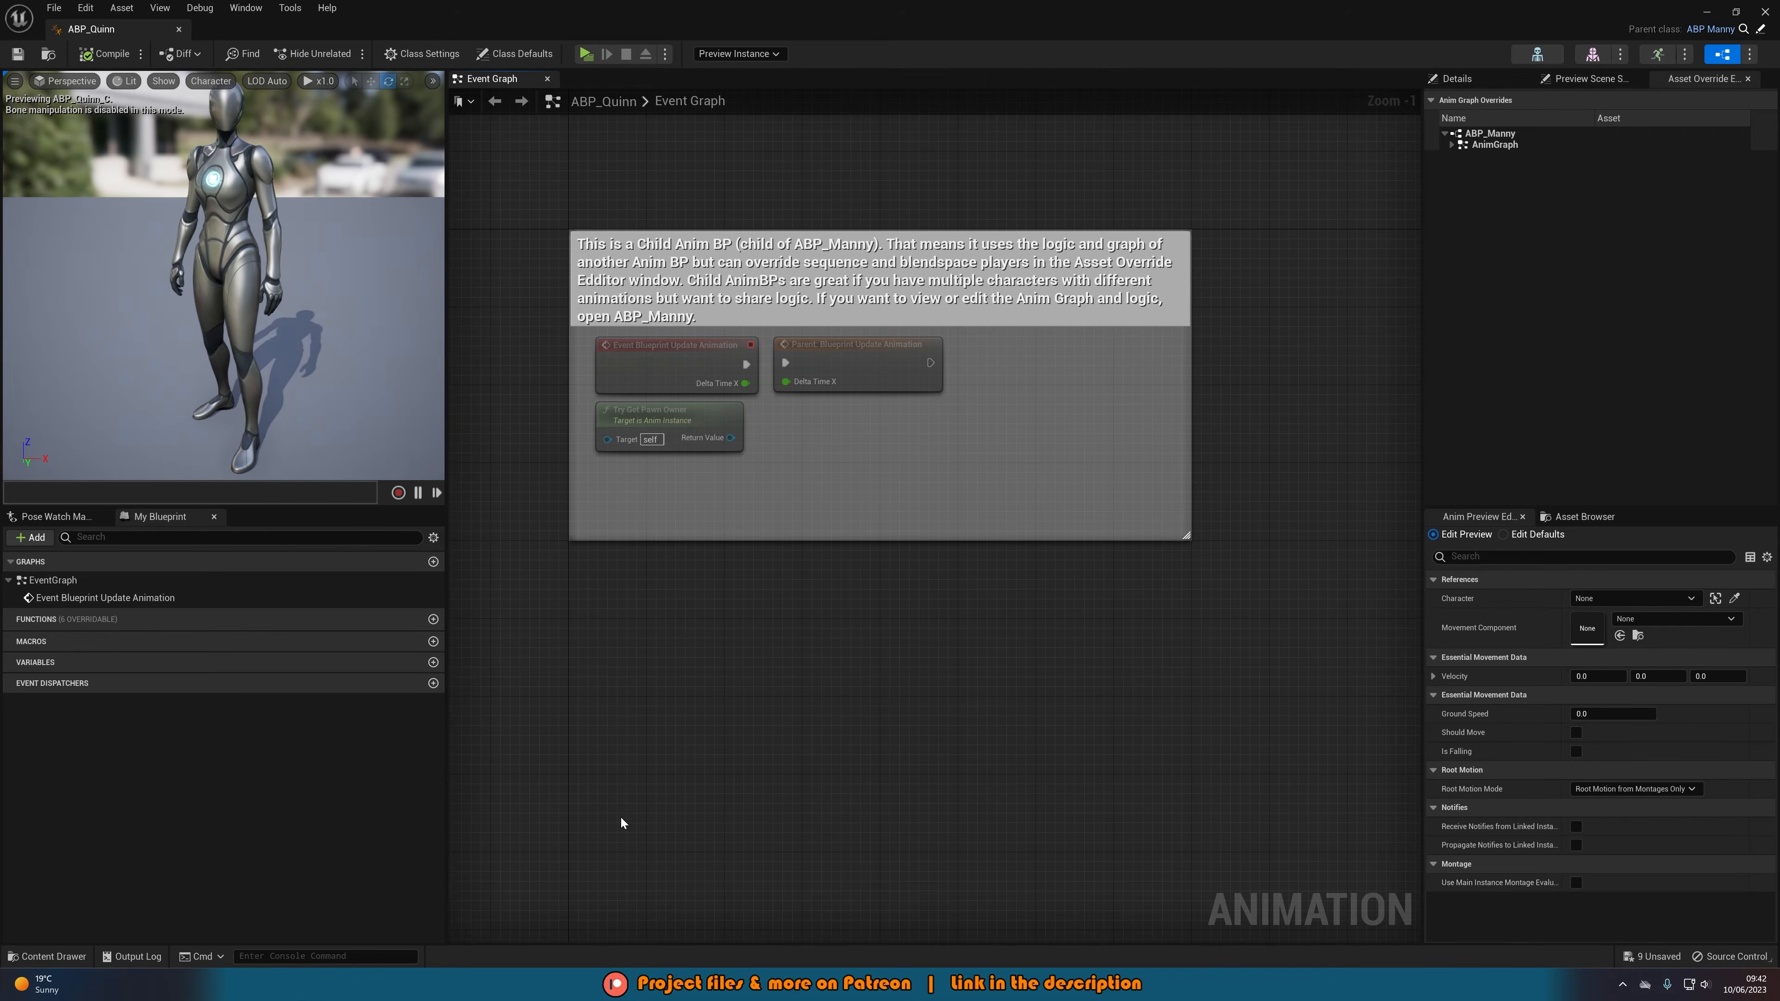
pyautogui.moveTo(758, 599); pyautogui.dragTo(793, 635, button='right')
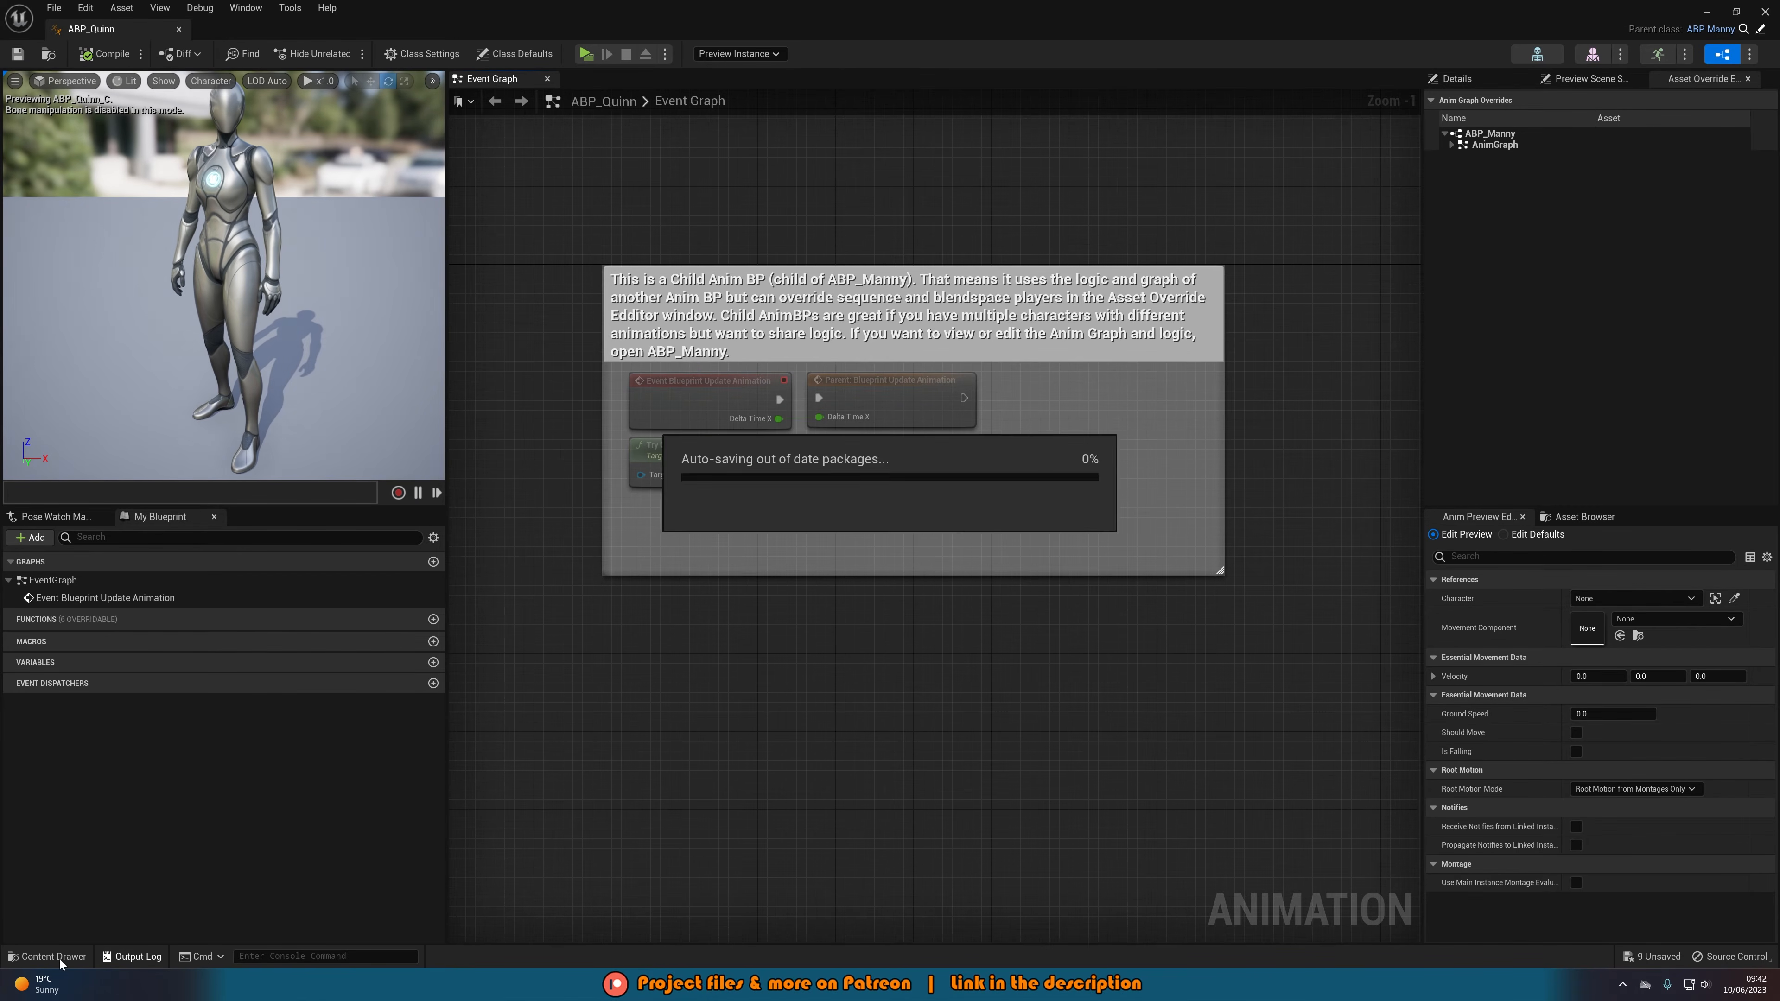
pyautogui.moveTo(654, 664); pyautogui.dragTo(630, 692, button='right')
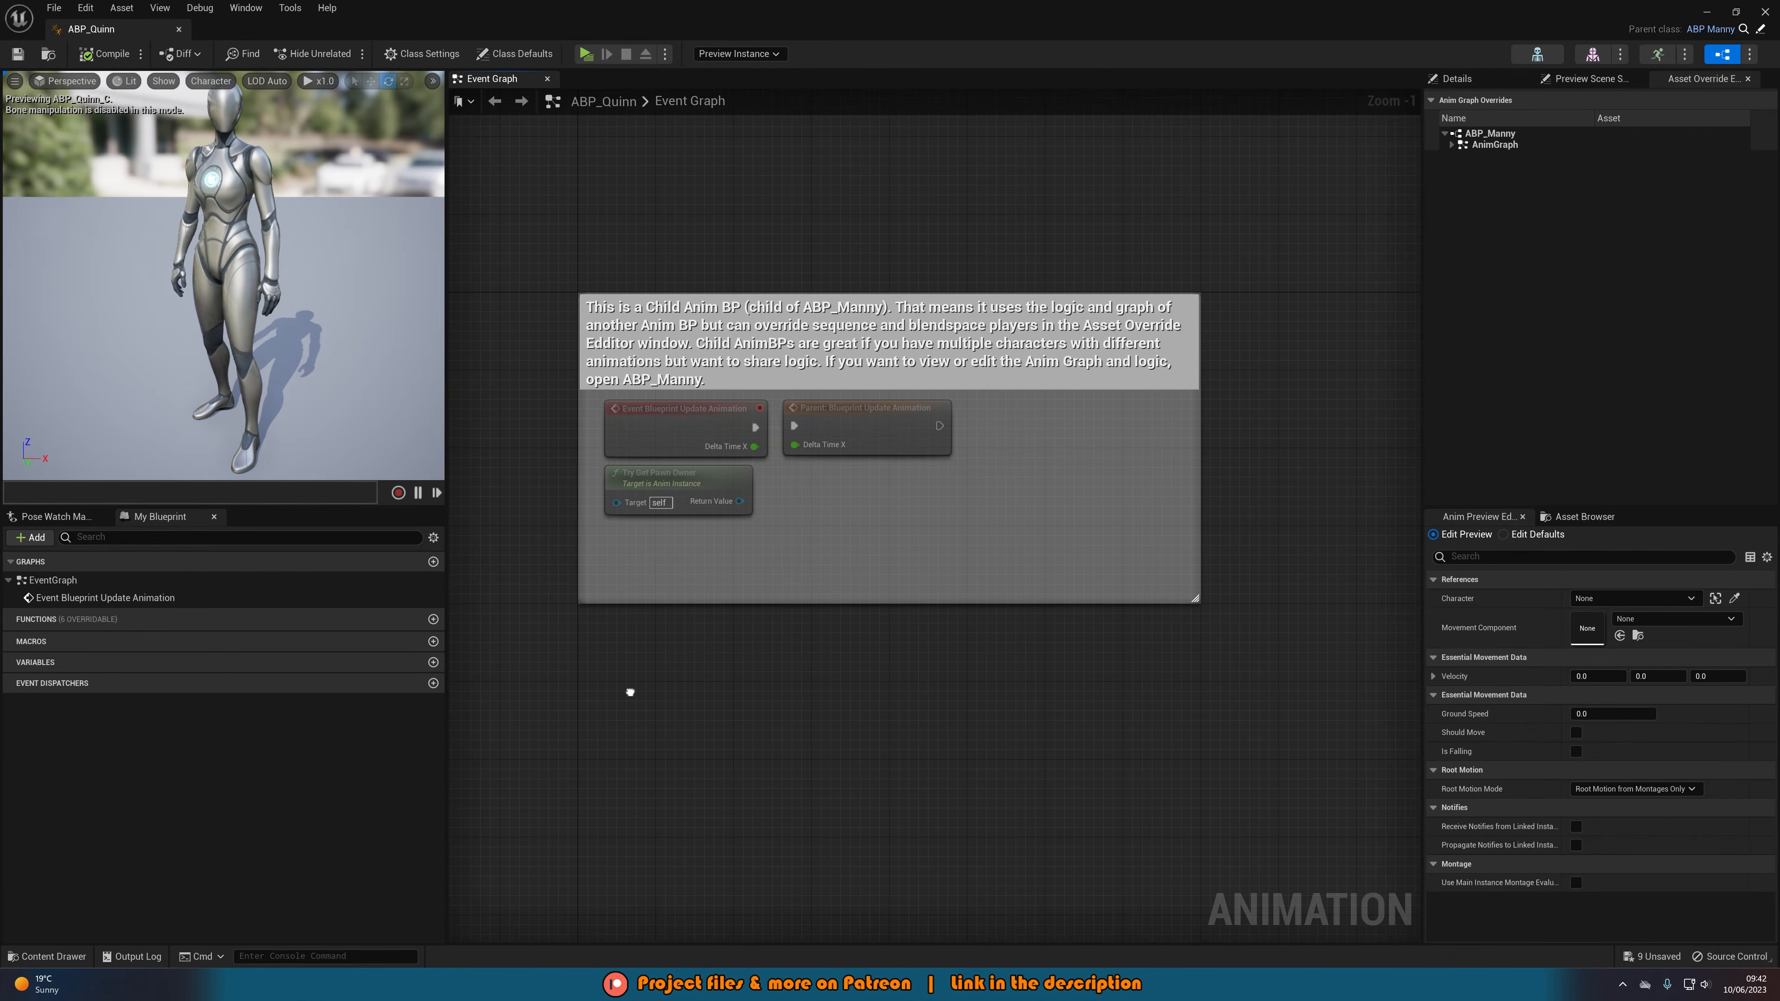
# - Open the parent ABP_Manny blueprint, connect the Locomotion state machine directly to the Output Pose in its AnimGraph, and compile
pyautogui.click(38, 954)
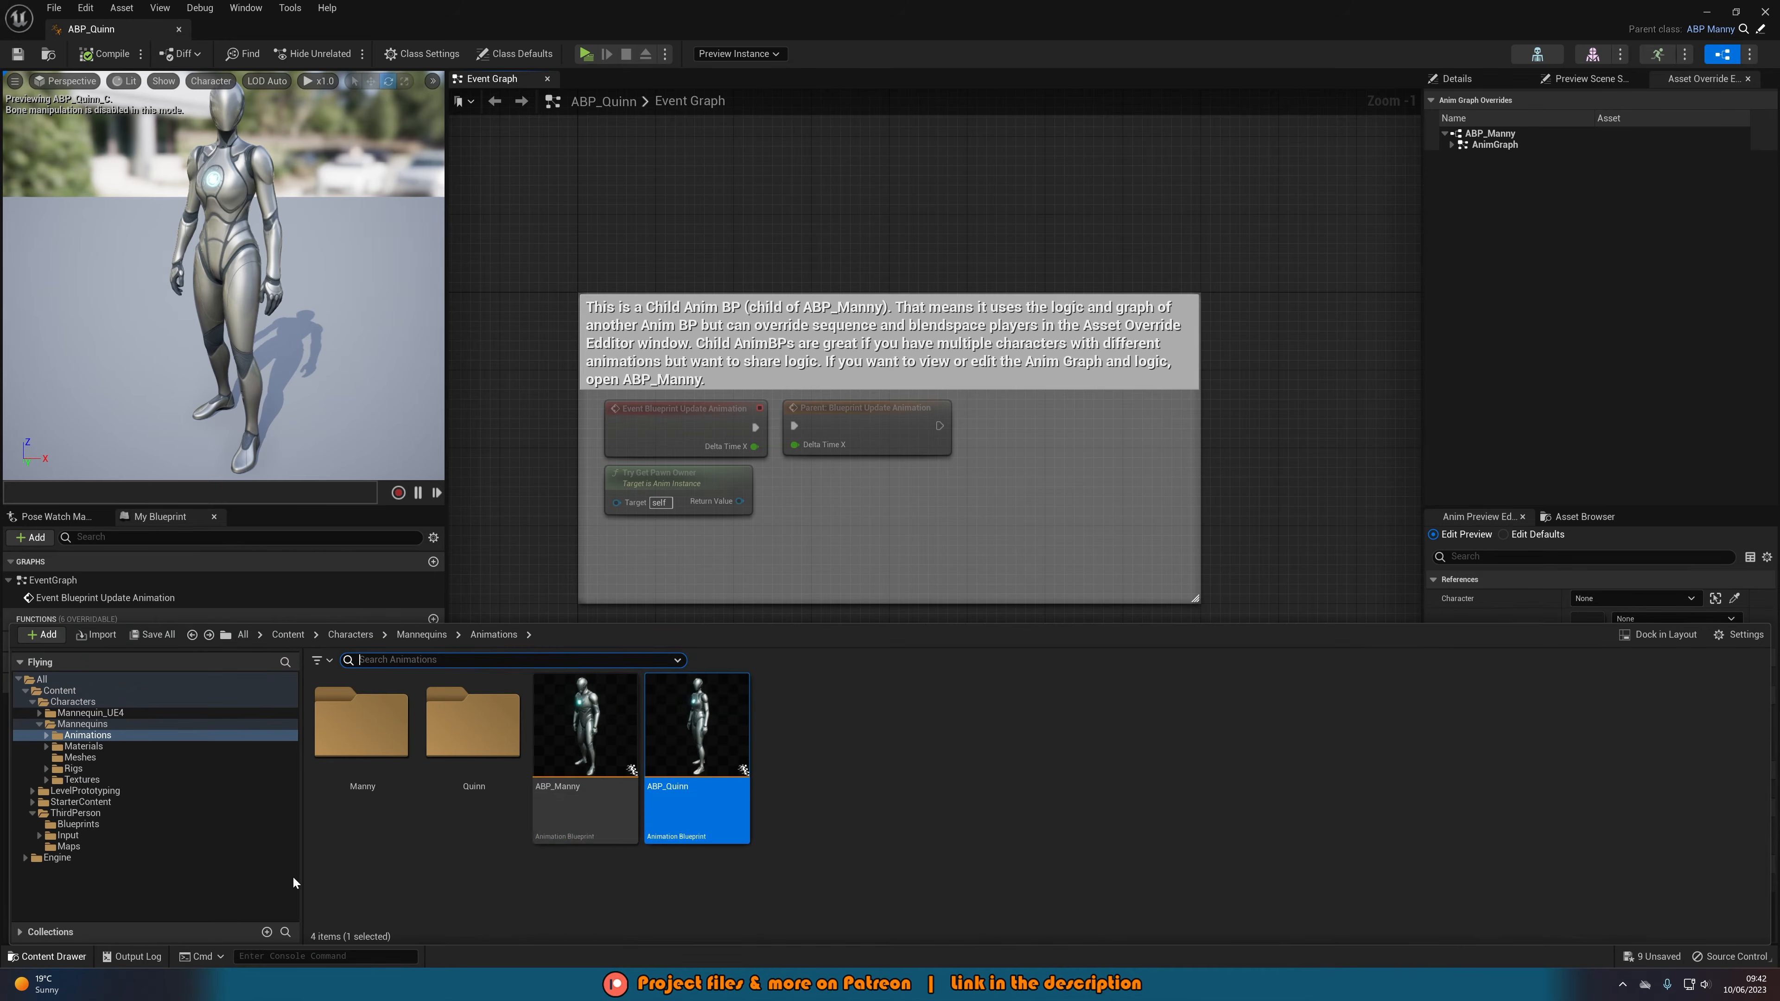
pyautogui.doubleClick(584, 722)
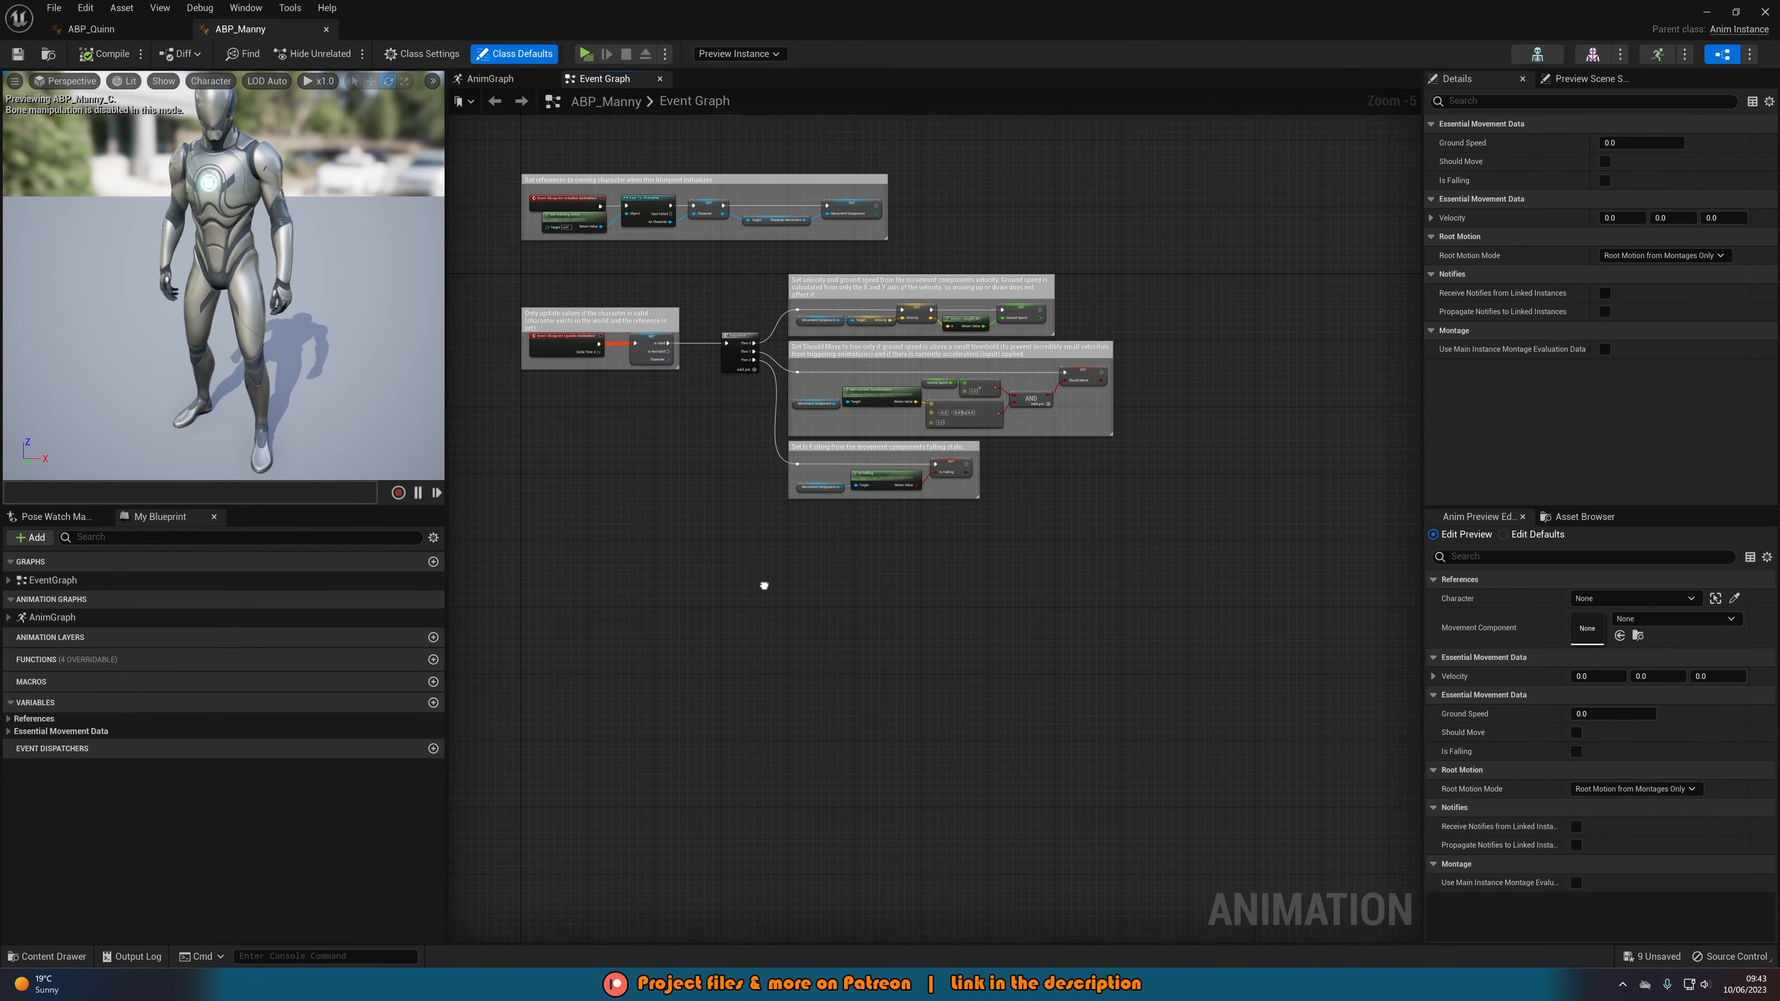
pyautogui.click(502, 83)
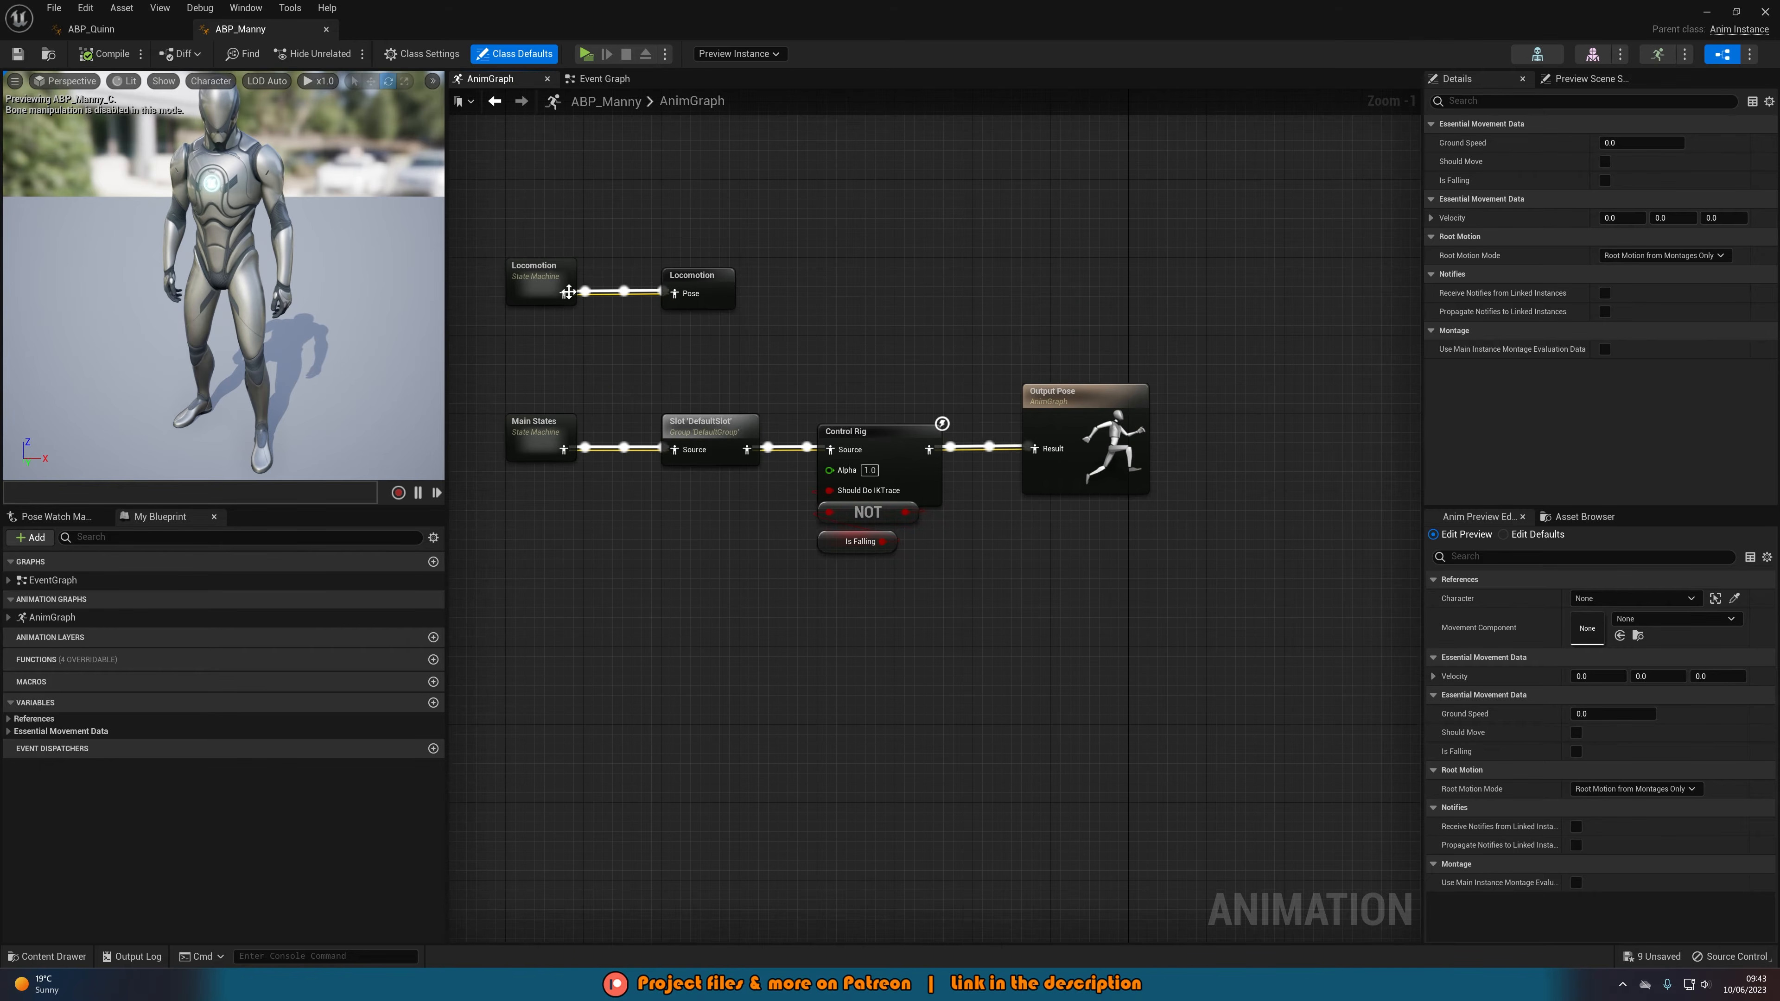
pyautogui.moveTo(564, 293); pyautogui.dragTo(1035, 449)
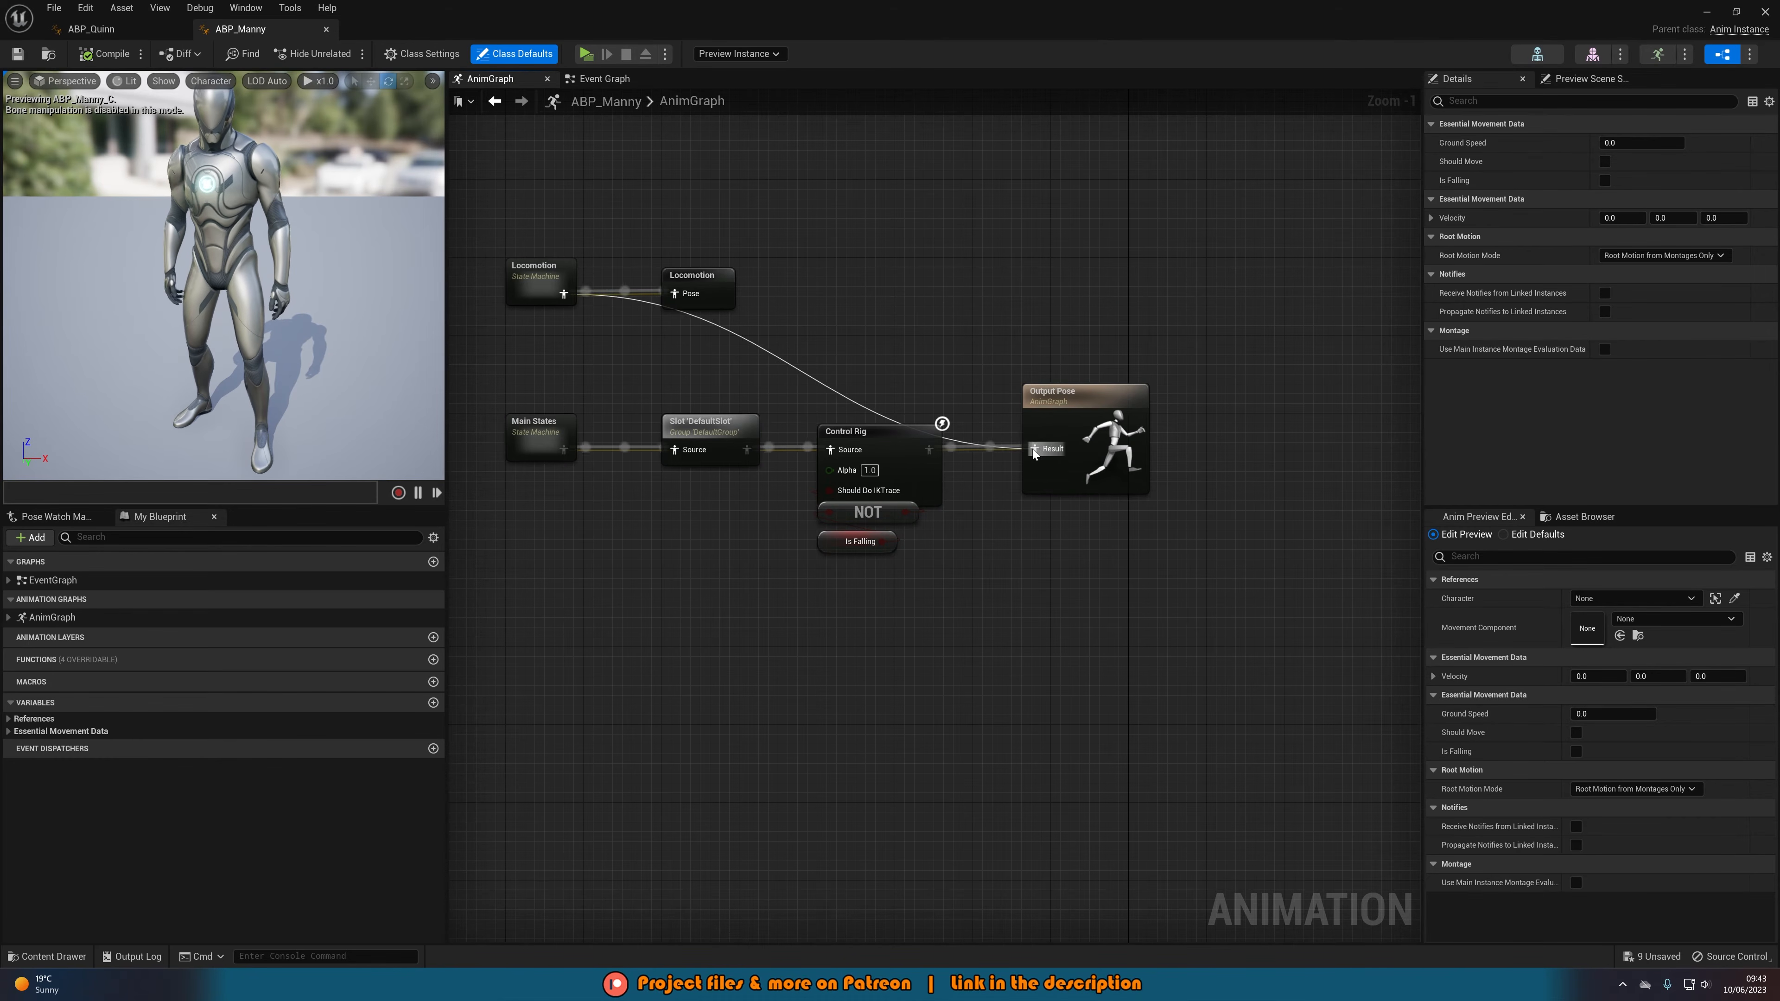
pyautogui.click(104, 54)
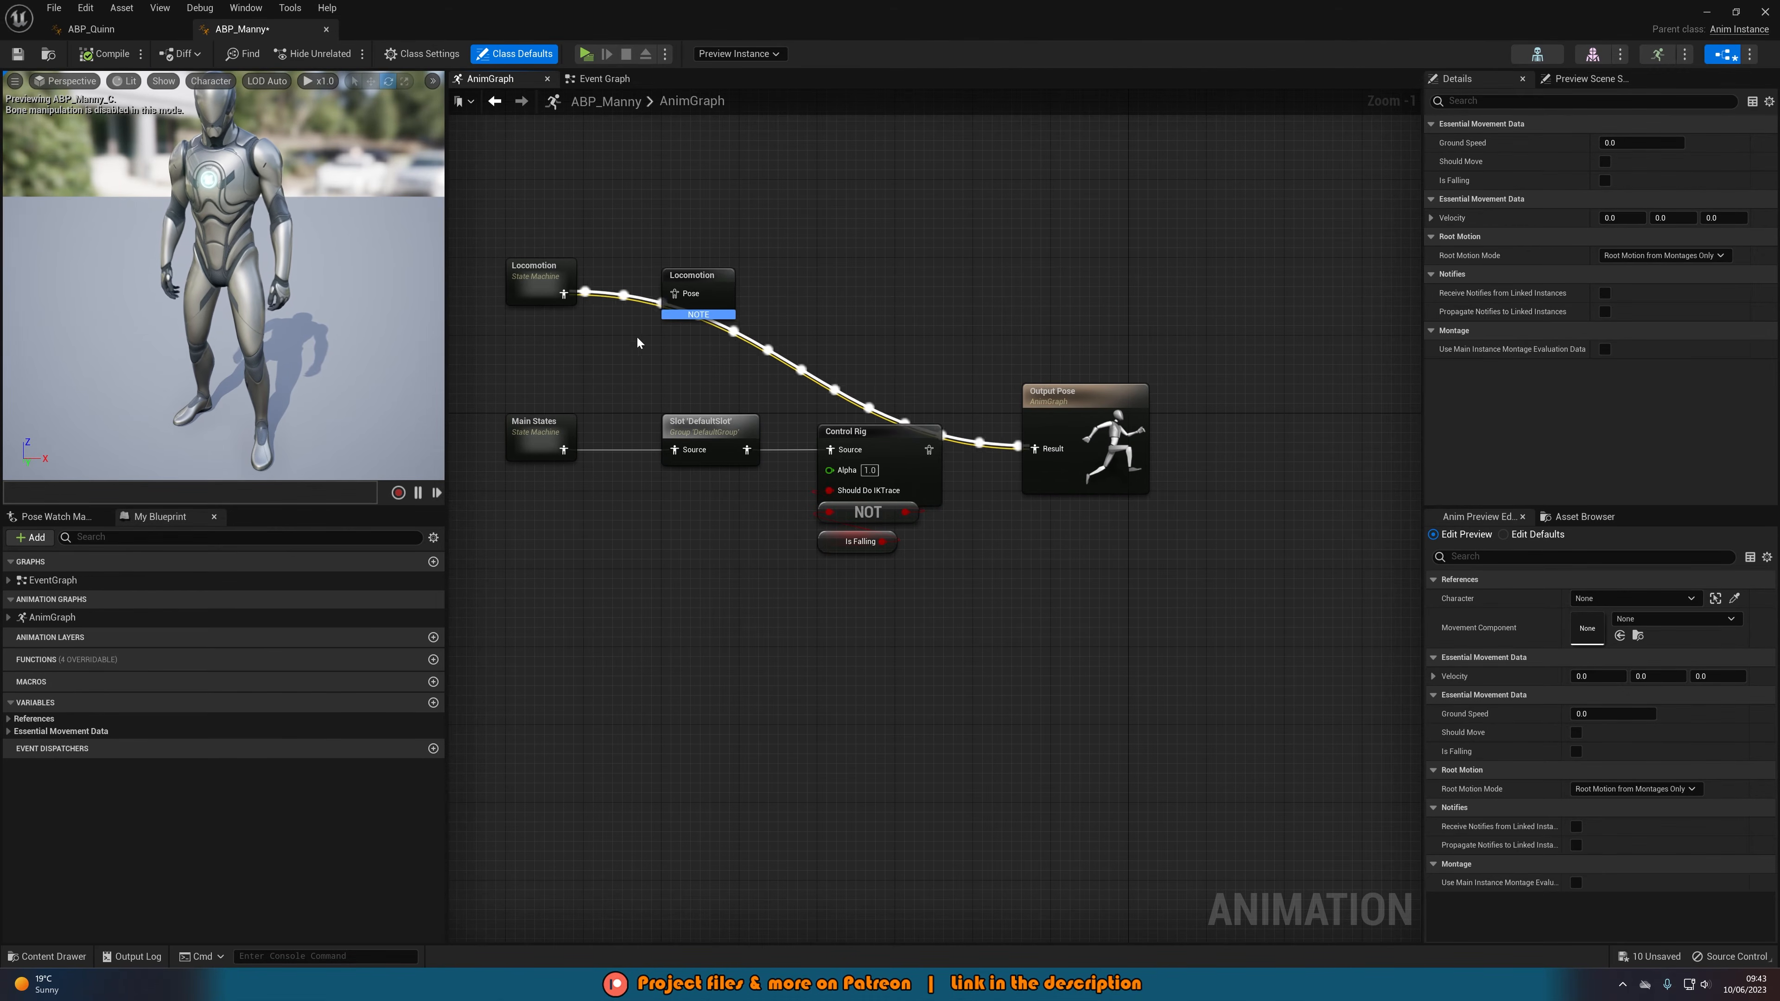
# - Open the Locomotion state machine and add a new state named Flying with a transition from Idle
pyautogui.moveTo(549, 296); pyautogui.dragTo(599, 353, button='right')
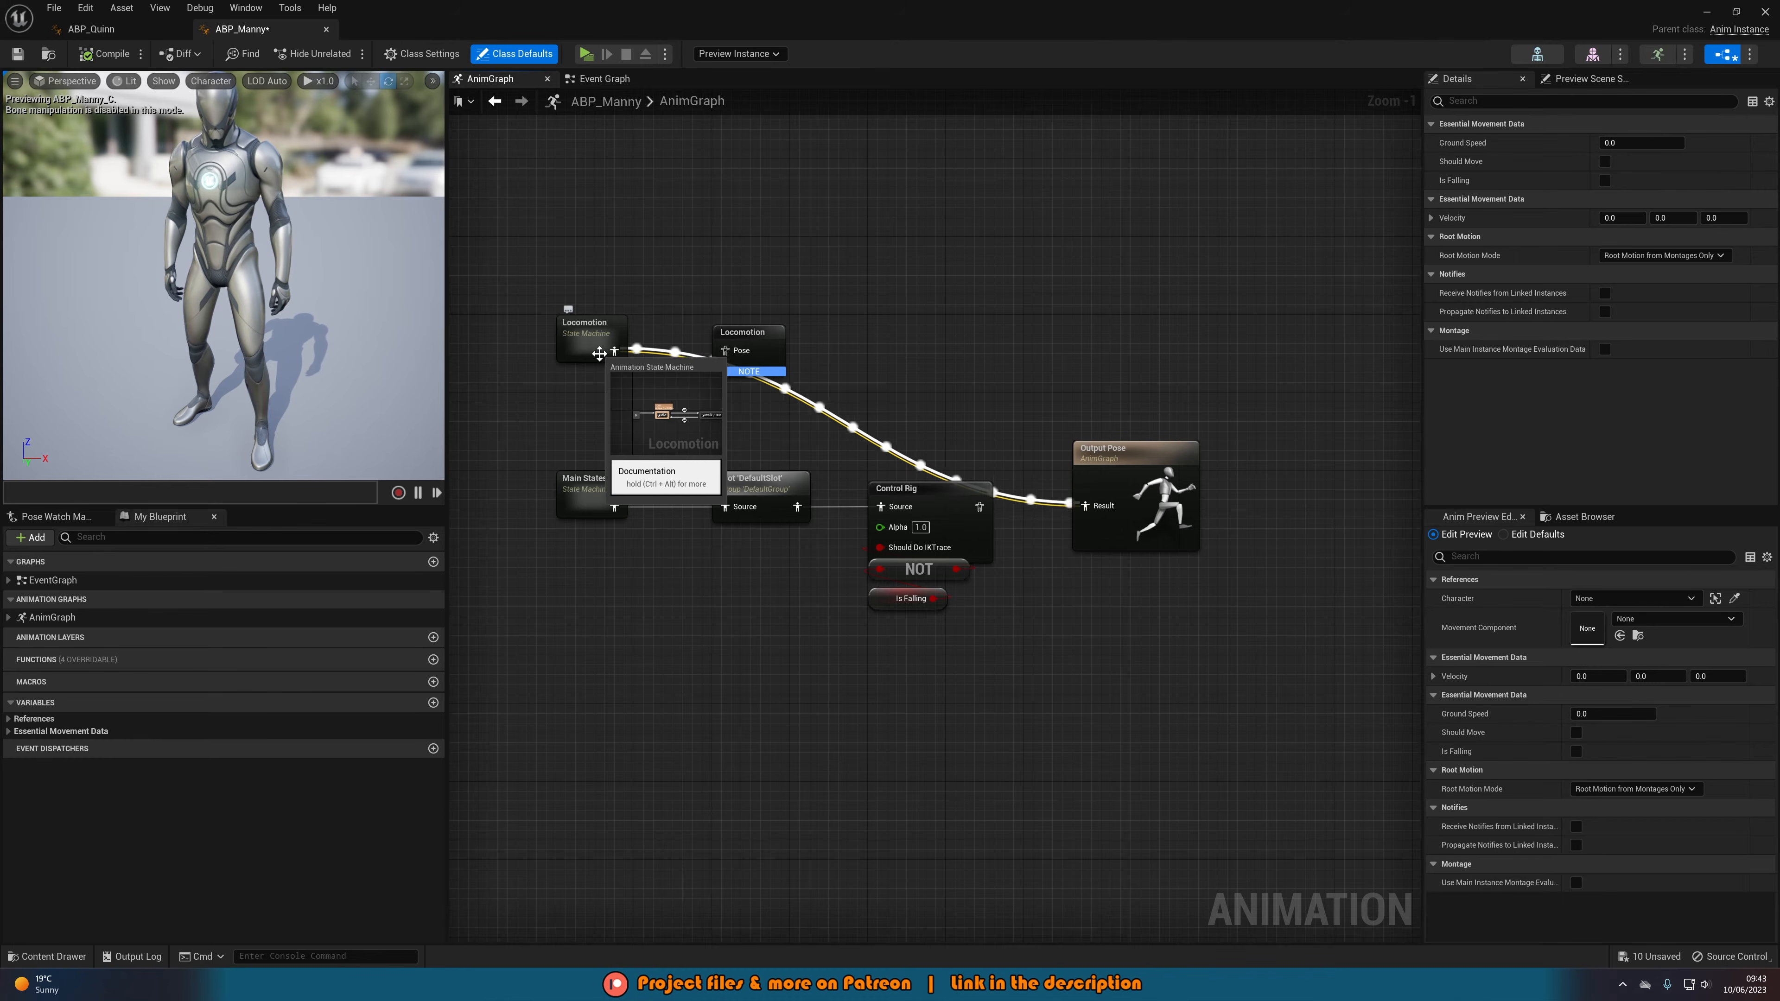
pyautogui.doubleClick(599, 353)
pyautogui.moveTo(976, 573); pyautogui.dragTo(722, 617, button='right')
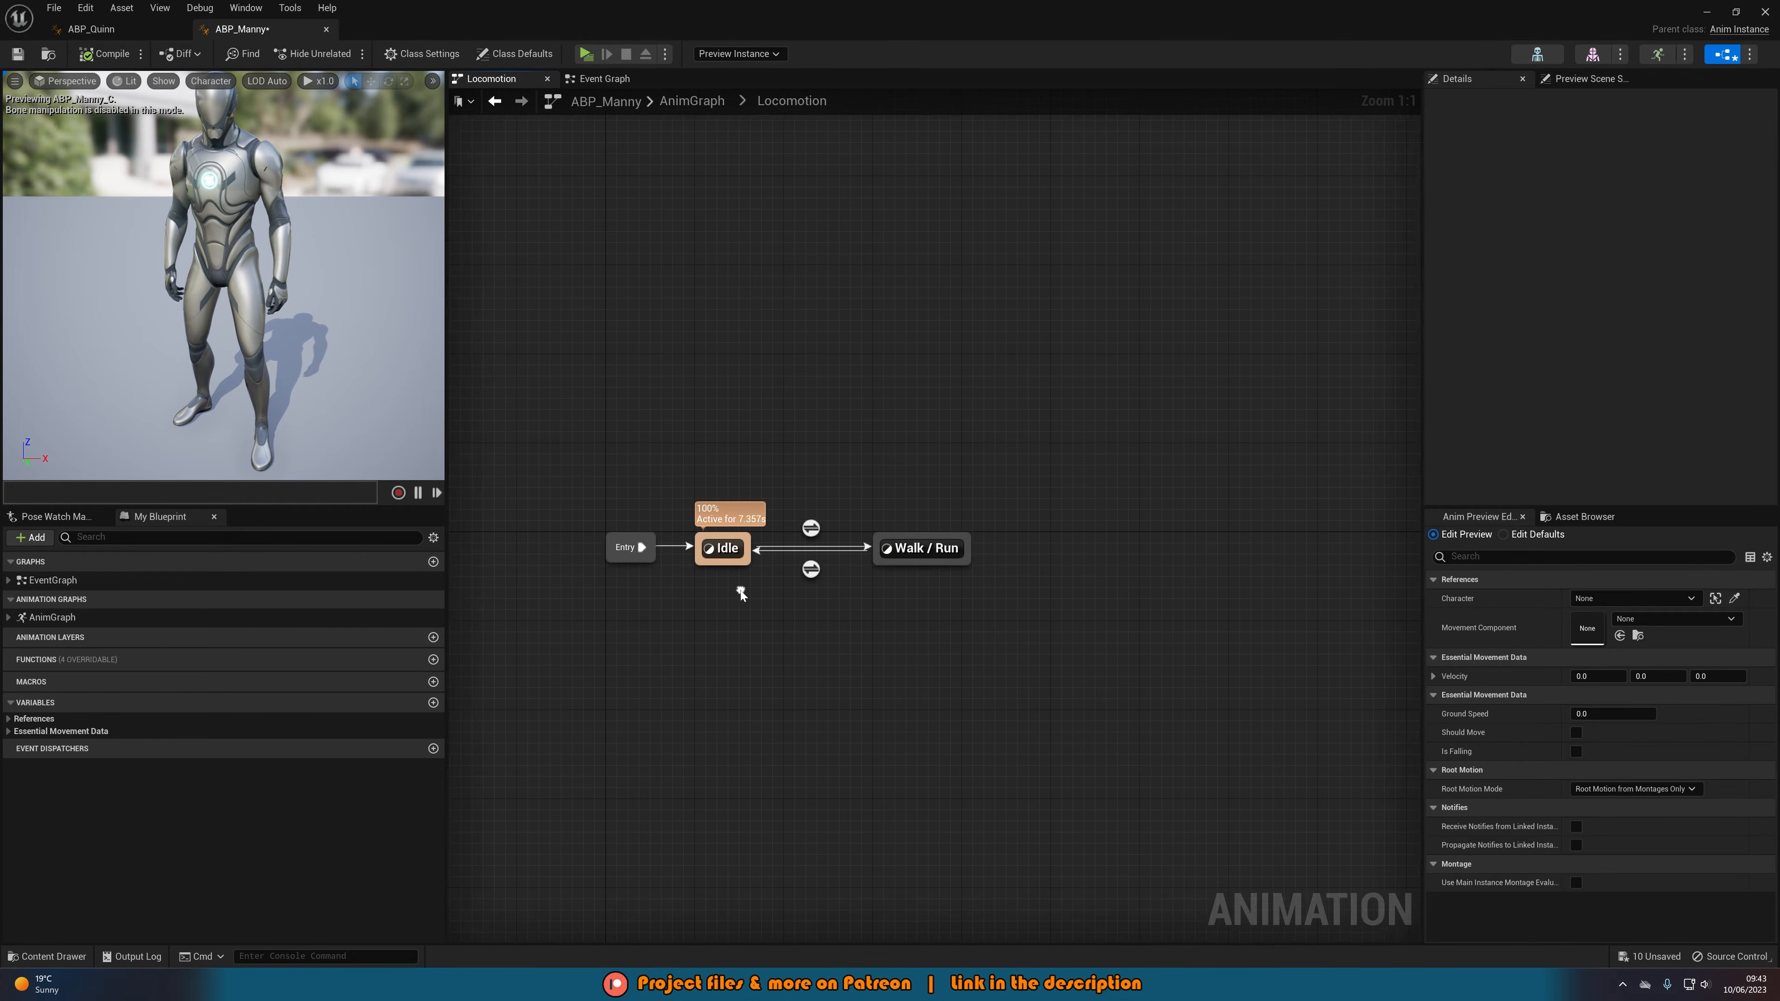
pyautogui.moveTo(733, 563); pyautogui.dragTo(789, 397)
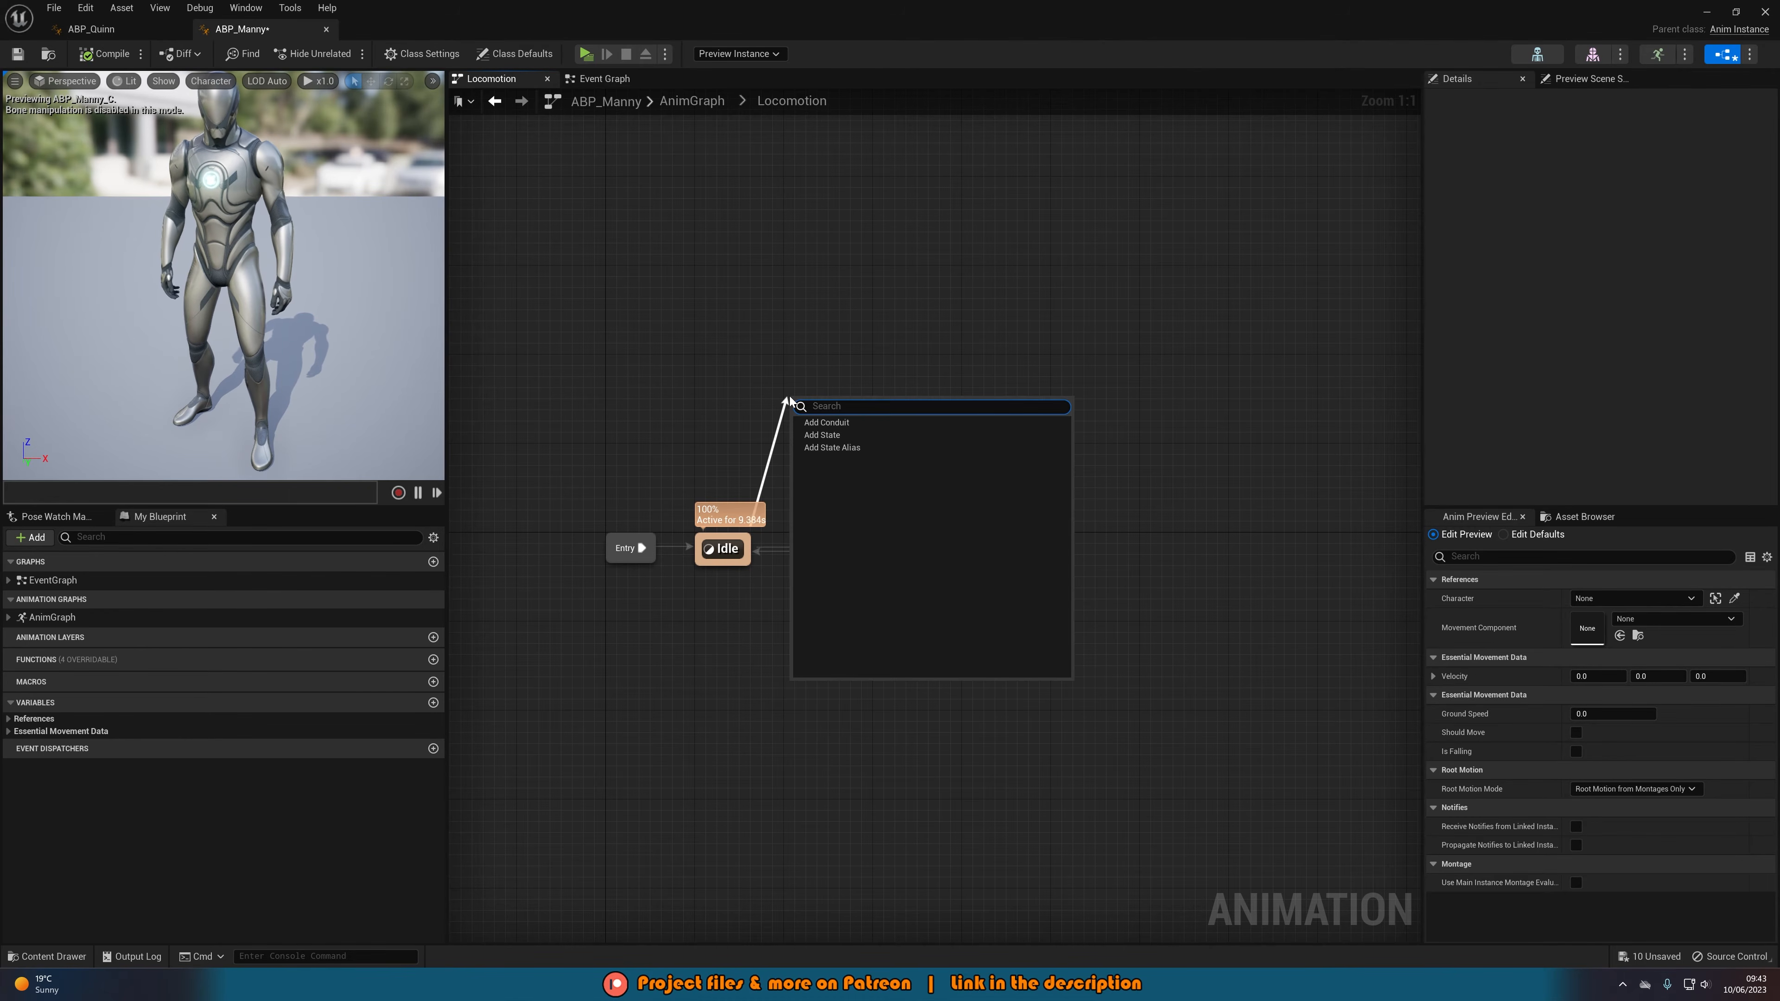
pyautogui.write('stat')
pyautogui.press('Return')
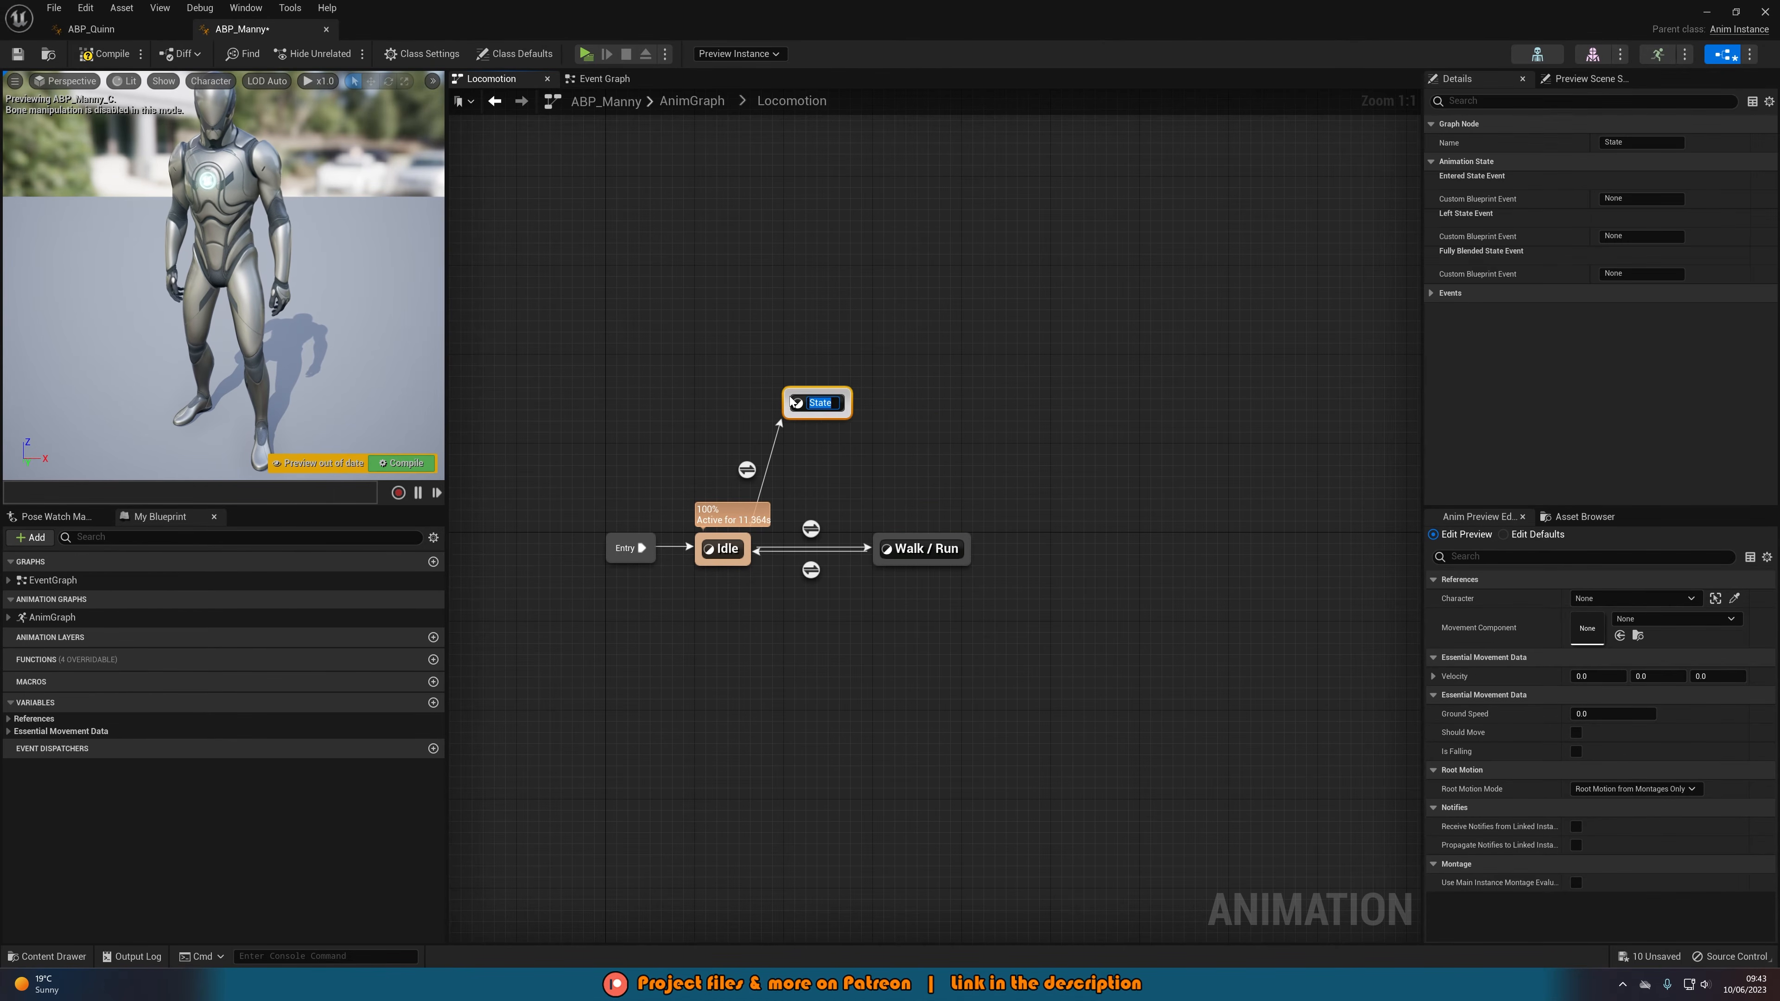
pyautogui.write('Flying')
pyautogui.press('Return')
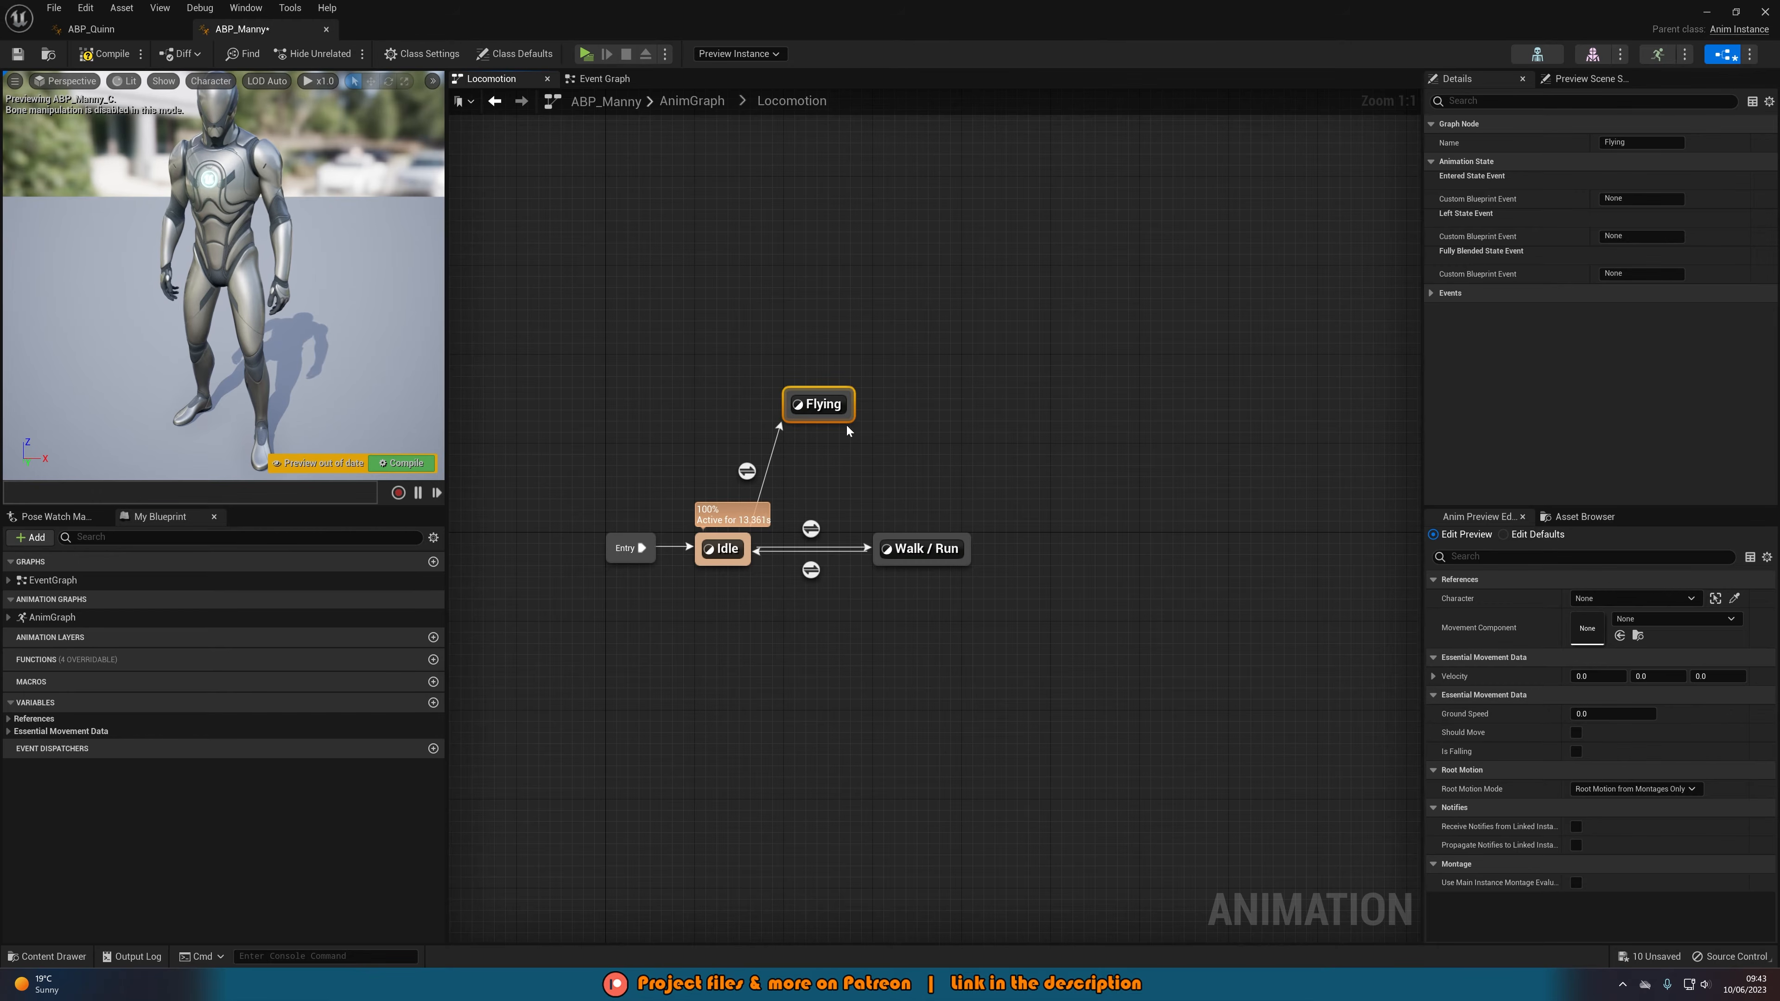
# - Add the return transition from Flying to Idle and two-way transitions between Flying and Walk / Run, placing Flying above them
pyautogui.moveTo(841, 422); pyautogui.dragTo(745, 547)
pyautogui.press('F2')
pyautogui.moveTo(793, 367)
pyautogui.mouseDown()
pyautogui.moveTo(887, 538)
pyautogui.moveTo(805, 359)
pyautogui.moveTo(814, 393)
pyautogui.mouseUp()
pyautogui.click(931, 418)
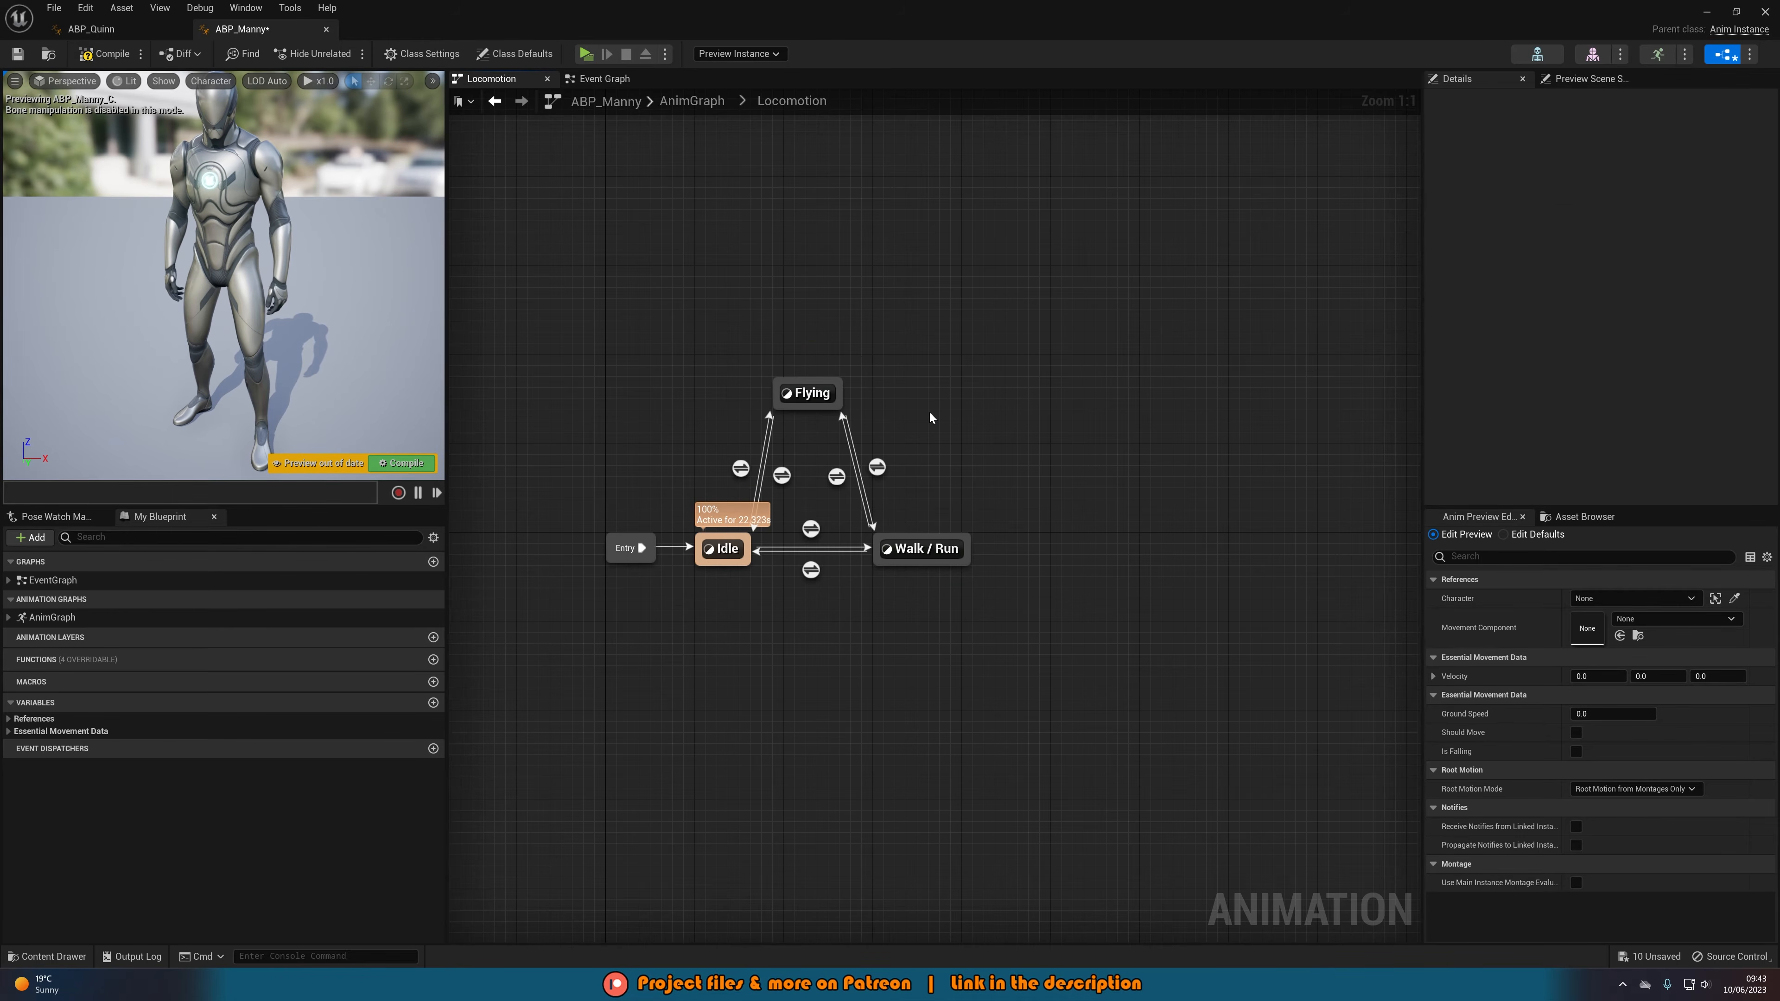
pyautogui.moveTo(657, 617); pyautogui.dragTo(930, 517)
pyautogui.click(933, 606)
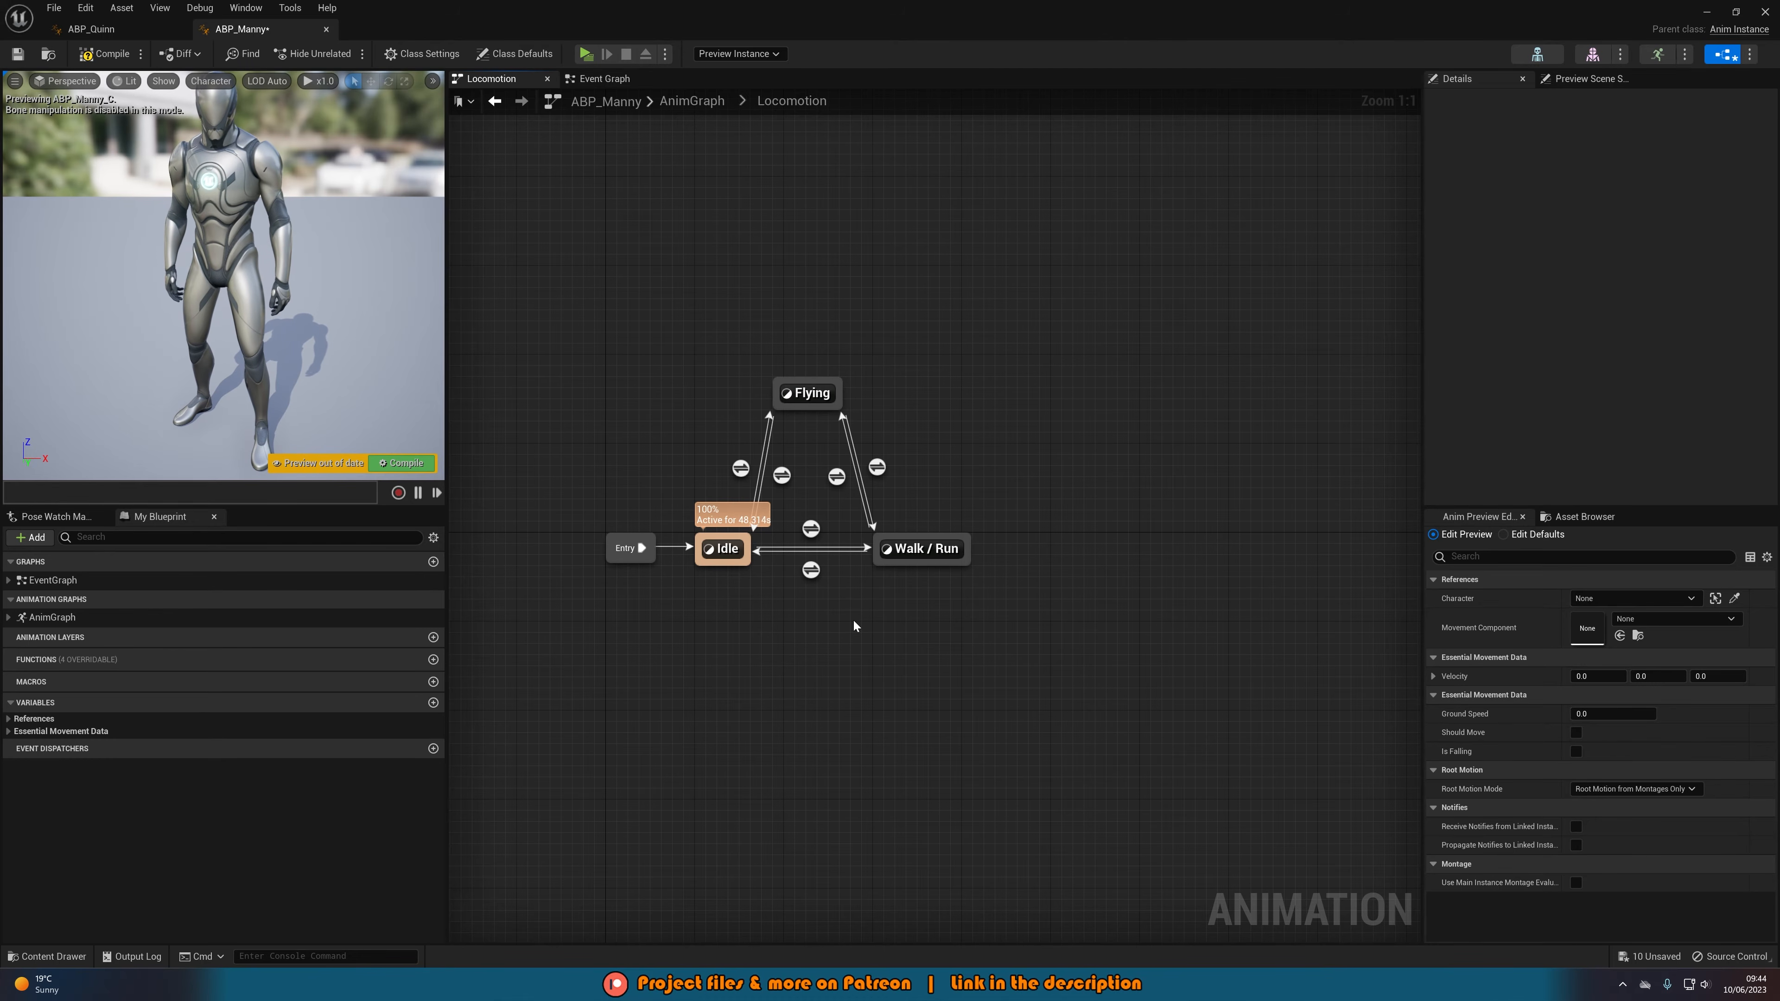
pyautogui.moveTo(853, 623); pyautogui.dragTo(886, 621, button='right')
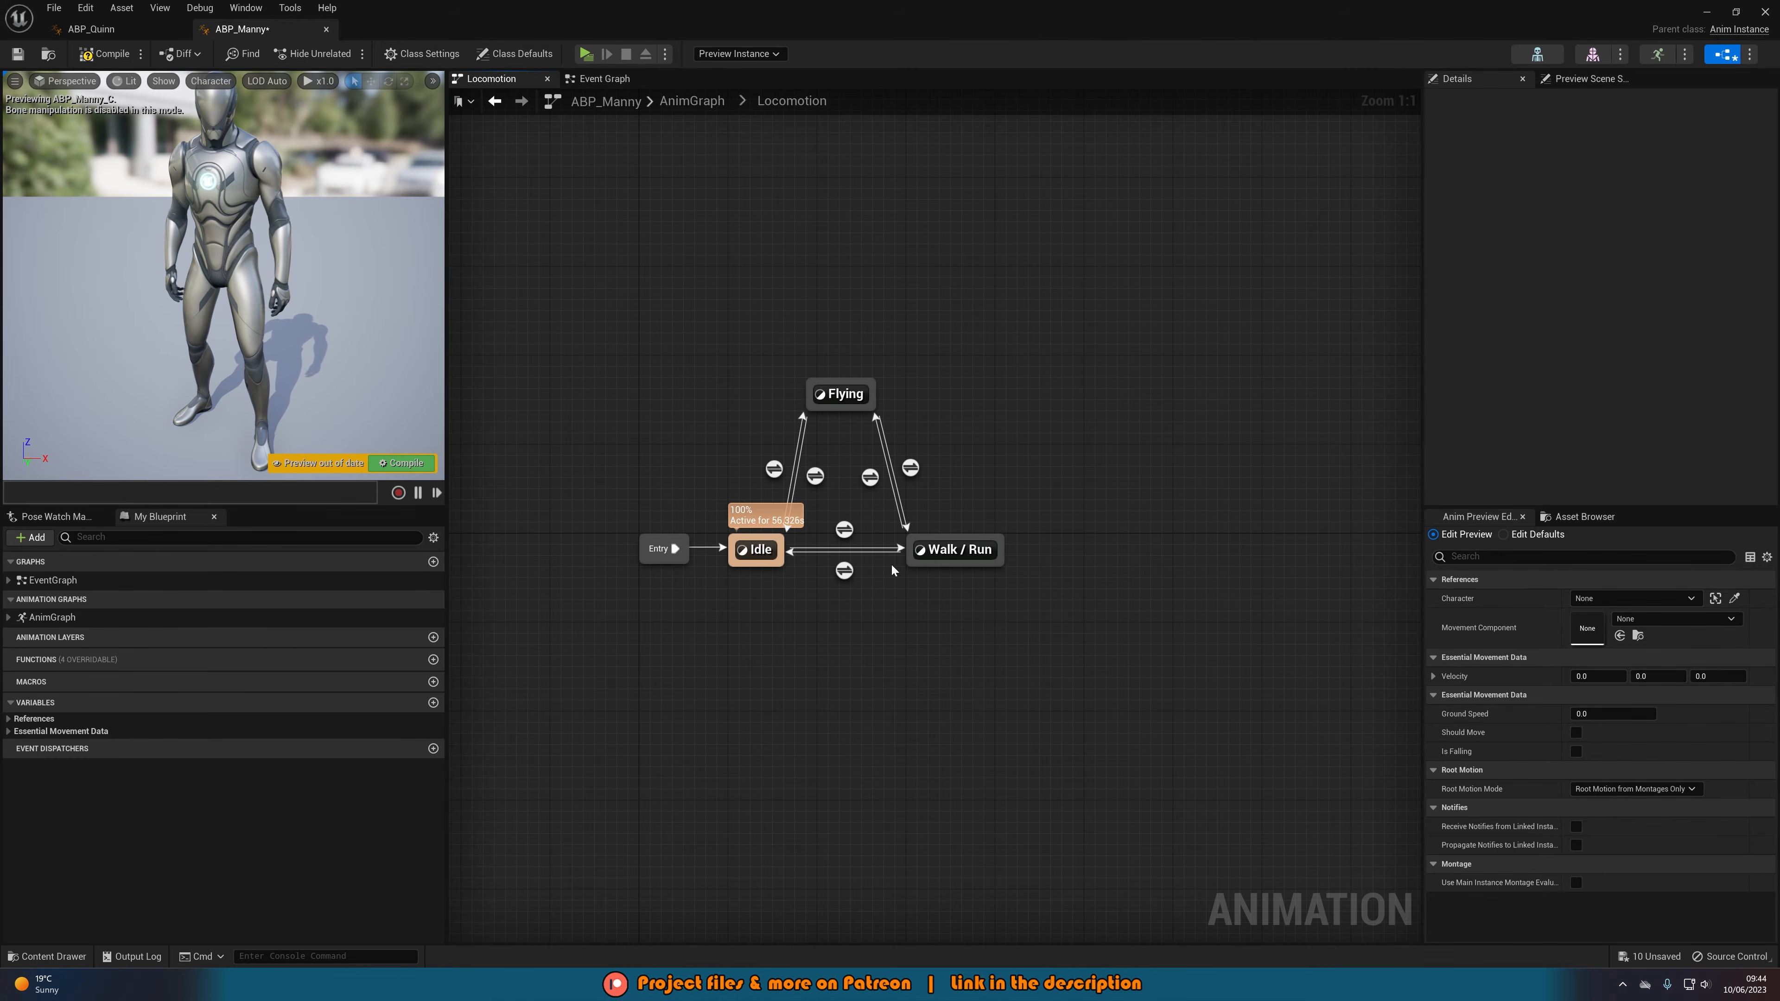
# - Open the Flying state's graph and filter the available animation assets by "fly"
pyautogui.doubleClick(843, 401)
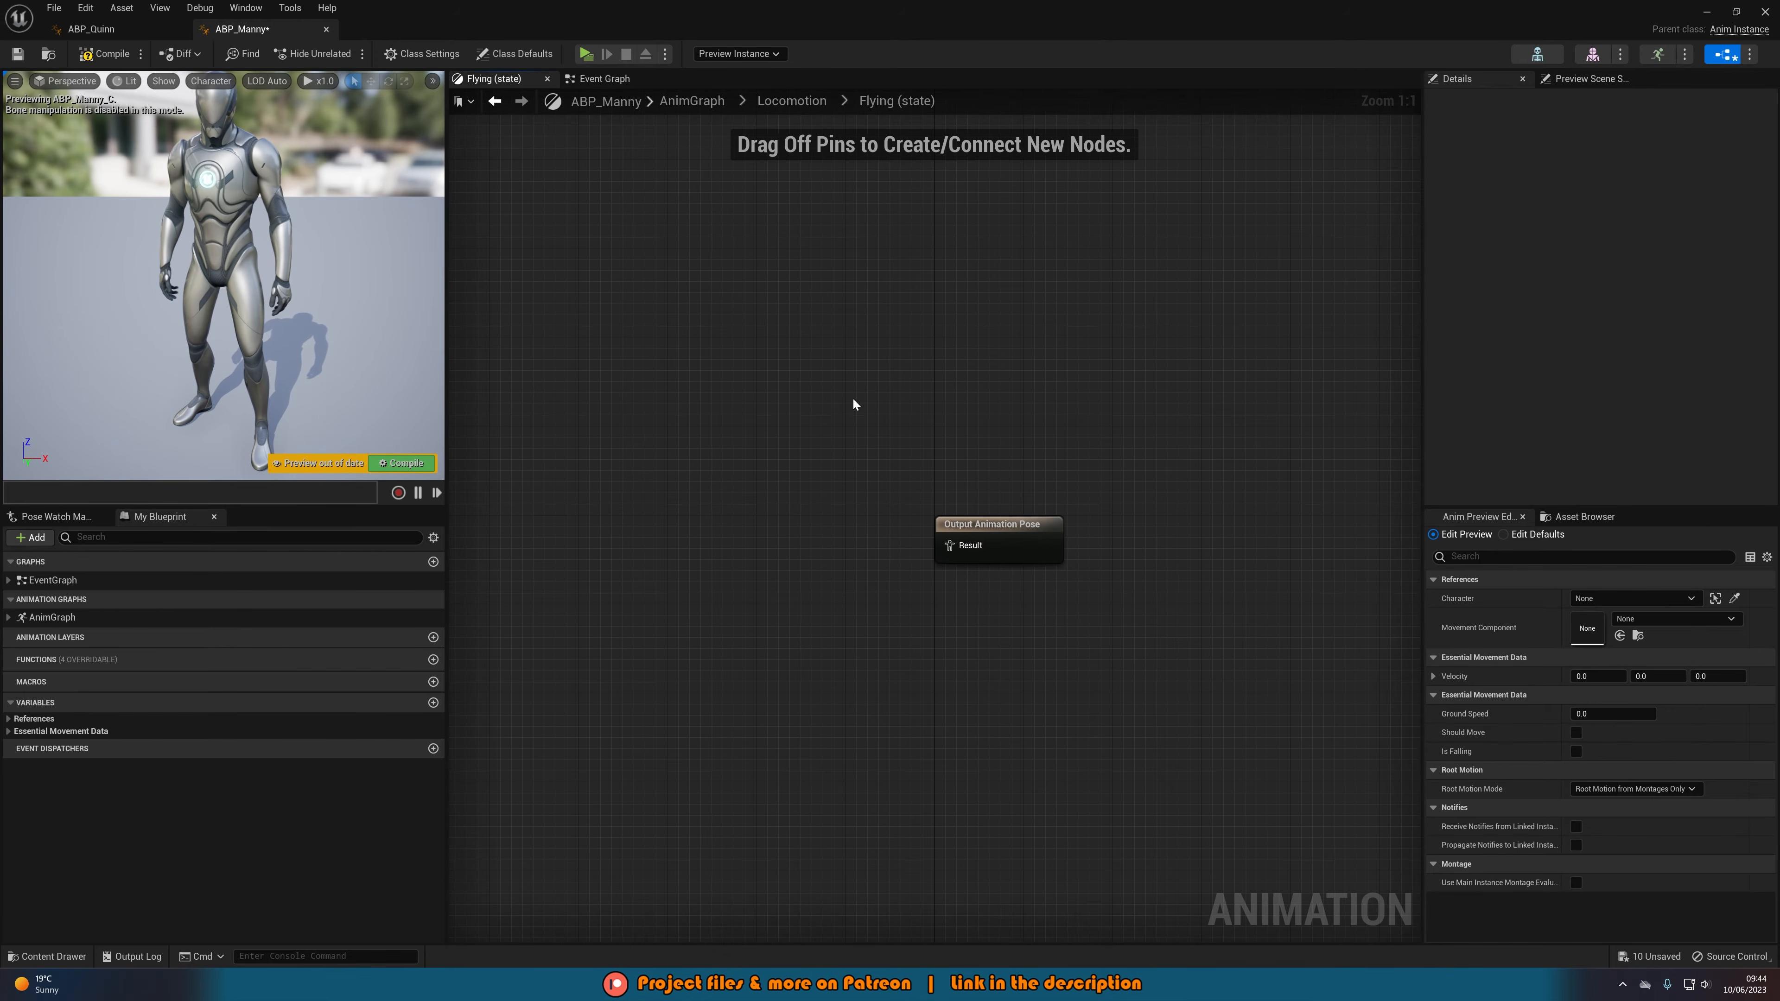
pyautogui.click(1551, 517)
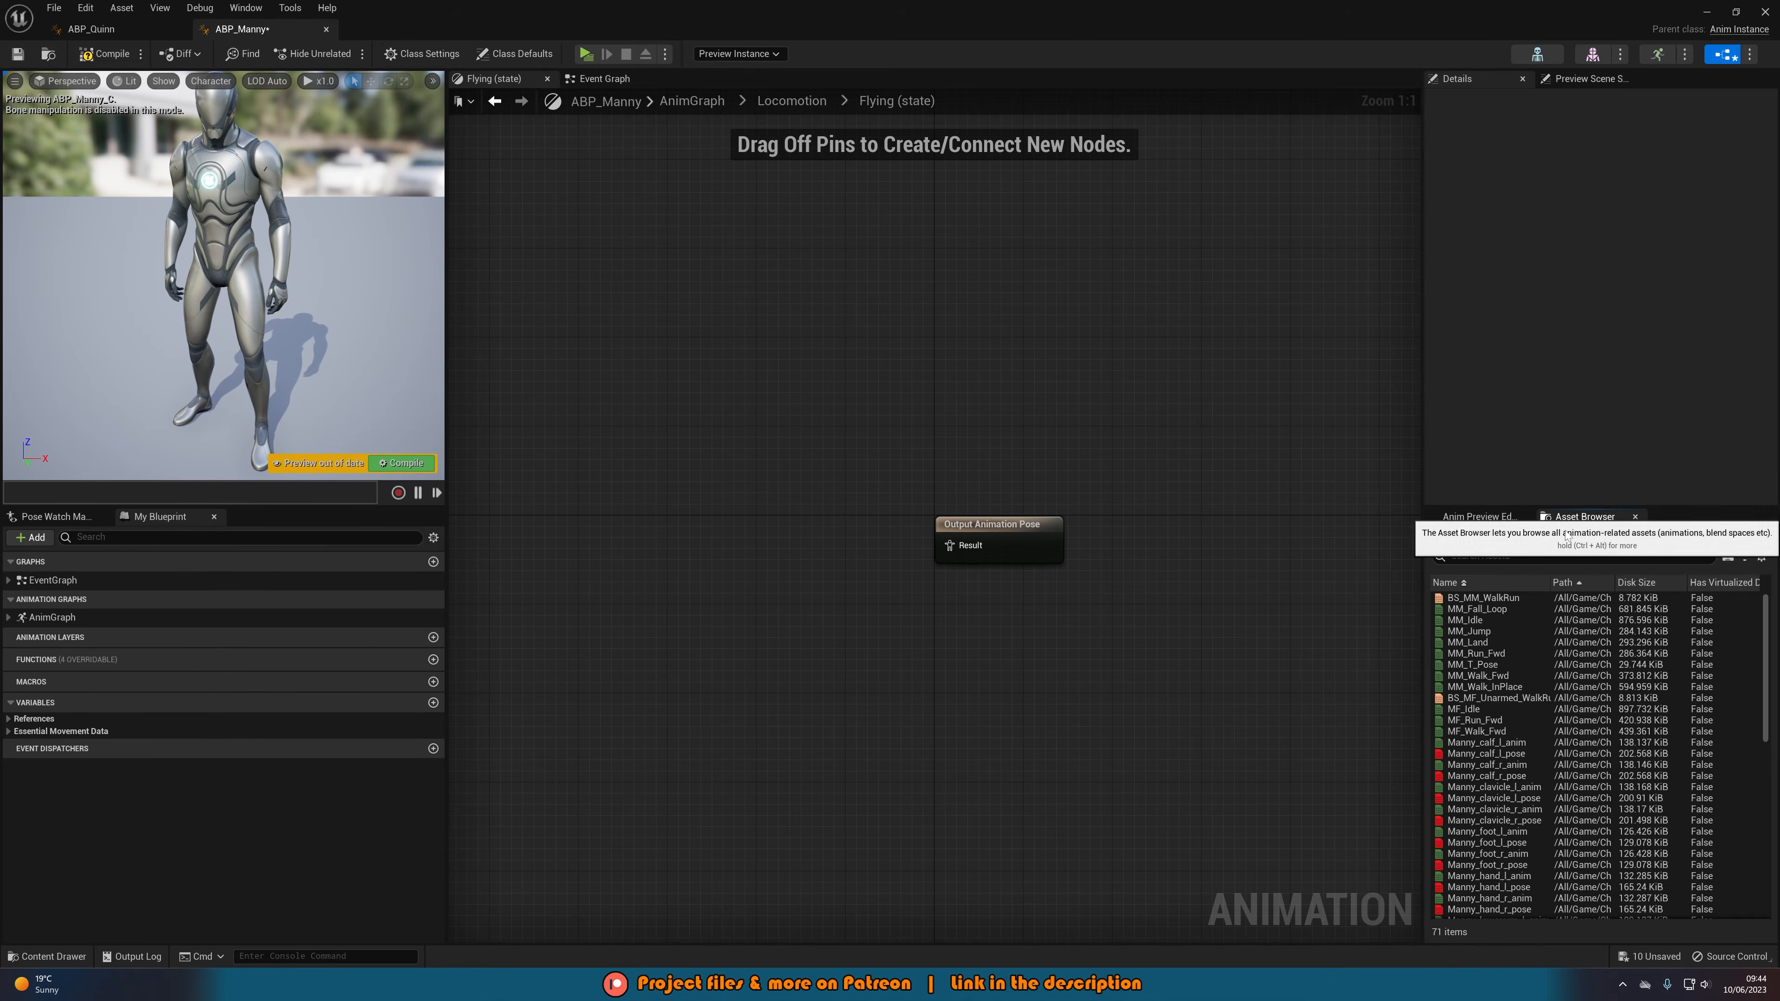
pyautogui.write('fly')
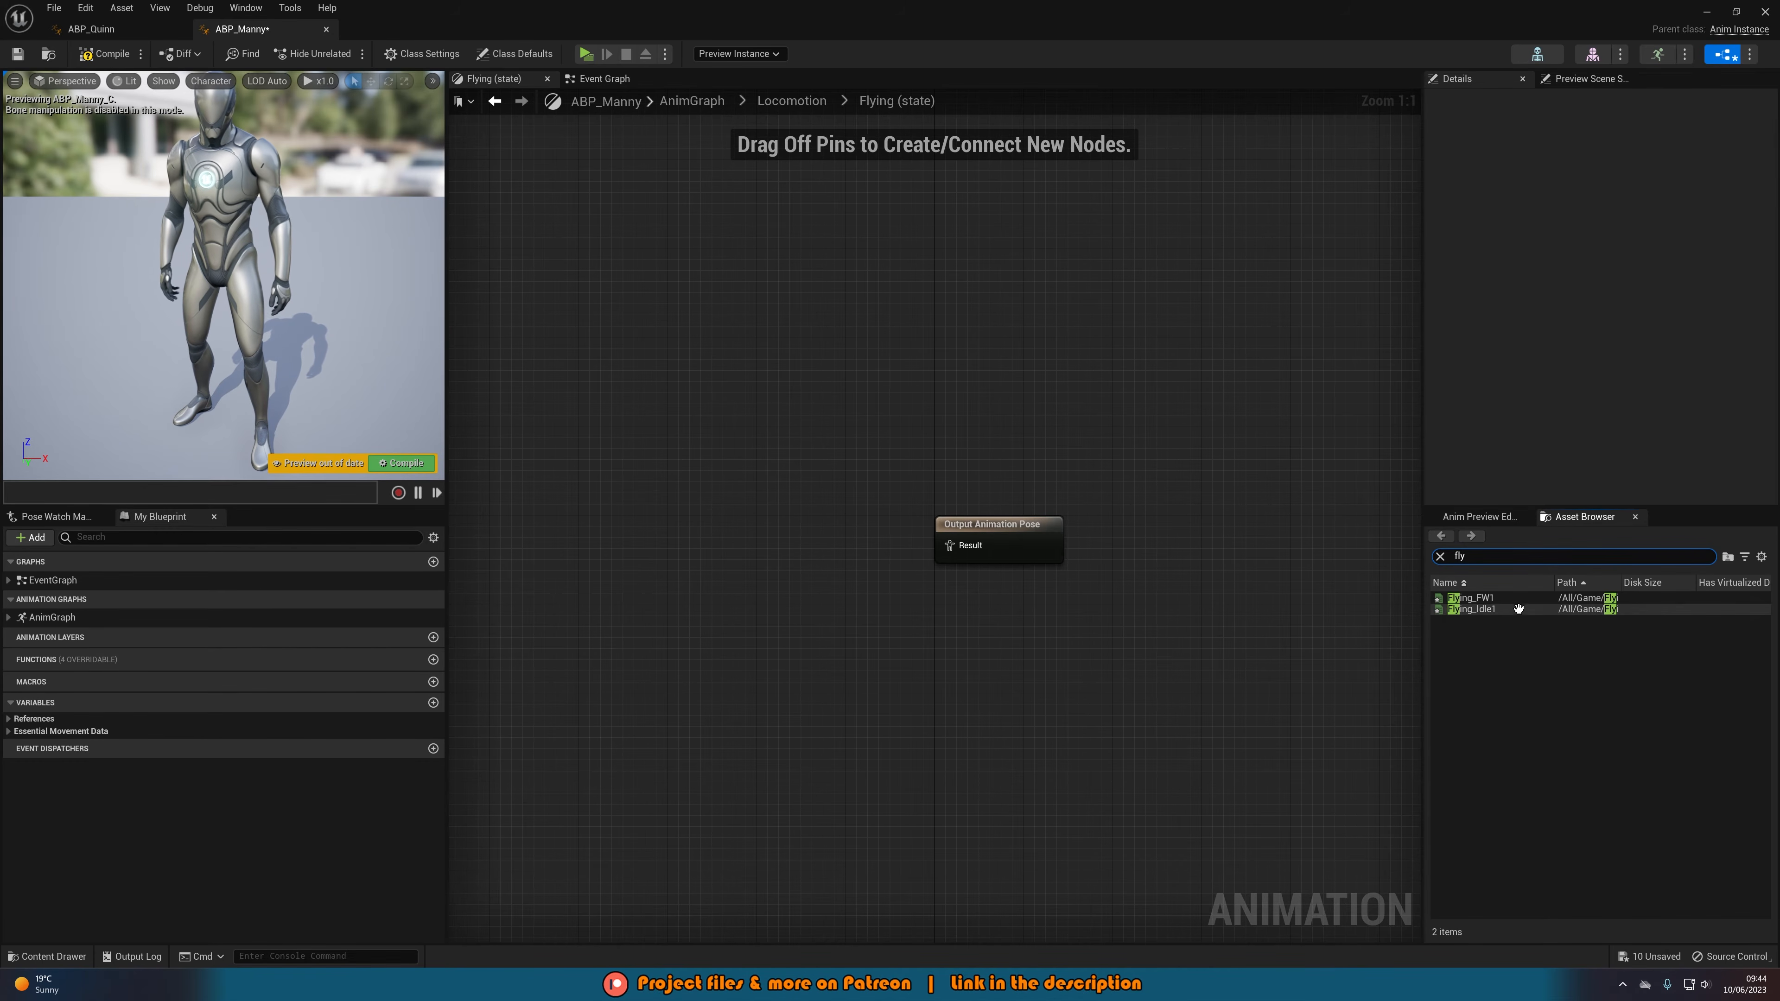
# - Create a legacy 1D blend space in the Content folder for the SK_Mannequin skeleton, name it QuinnFlyingBS and open it
pyautogui.click(44, 956)
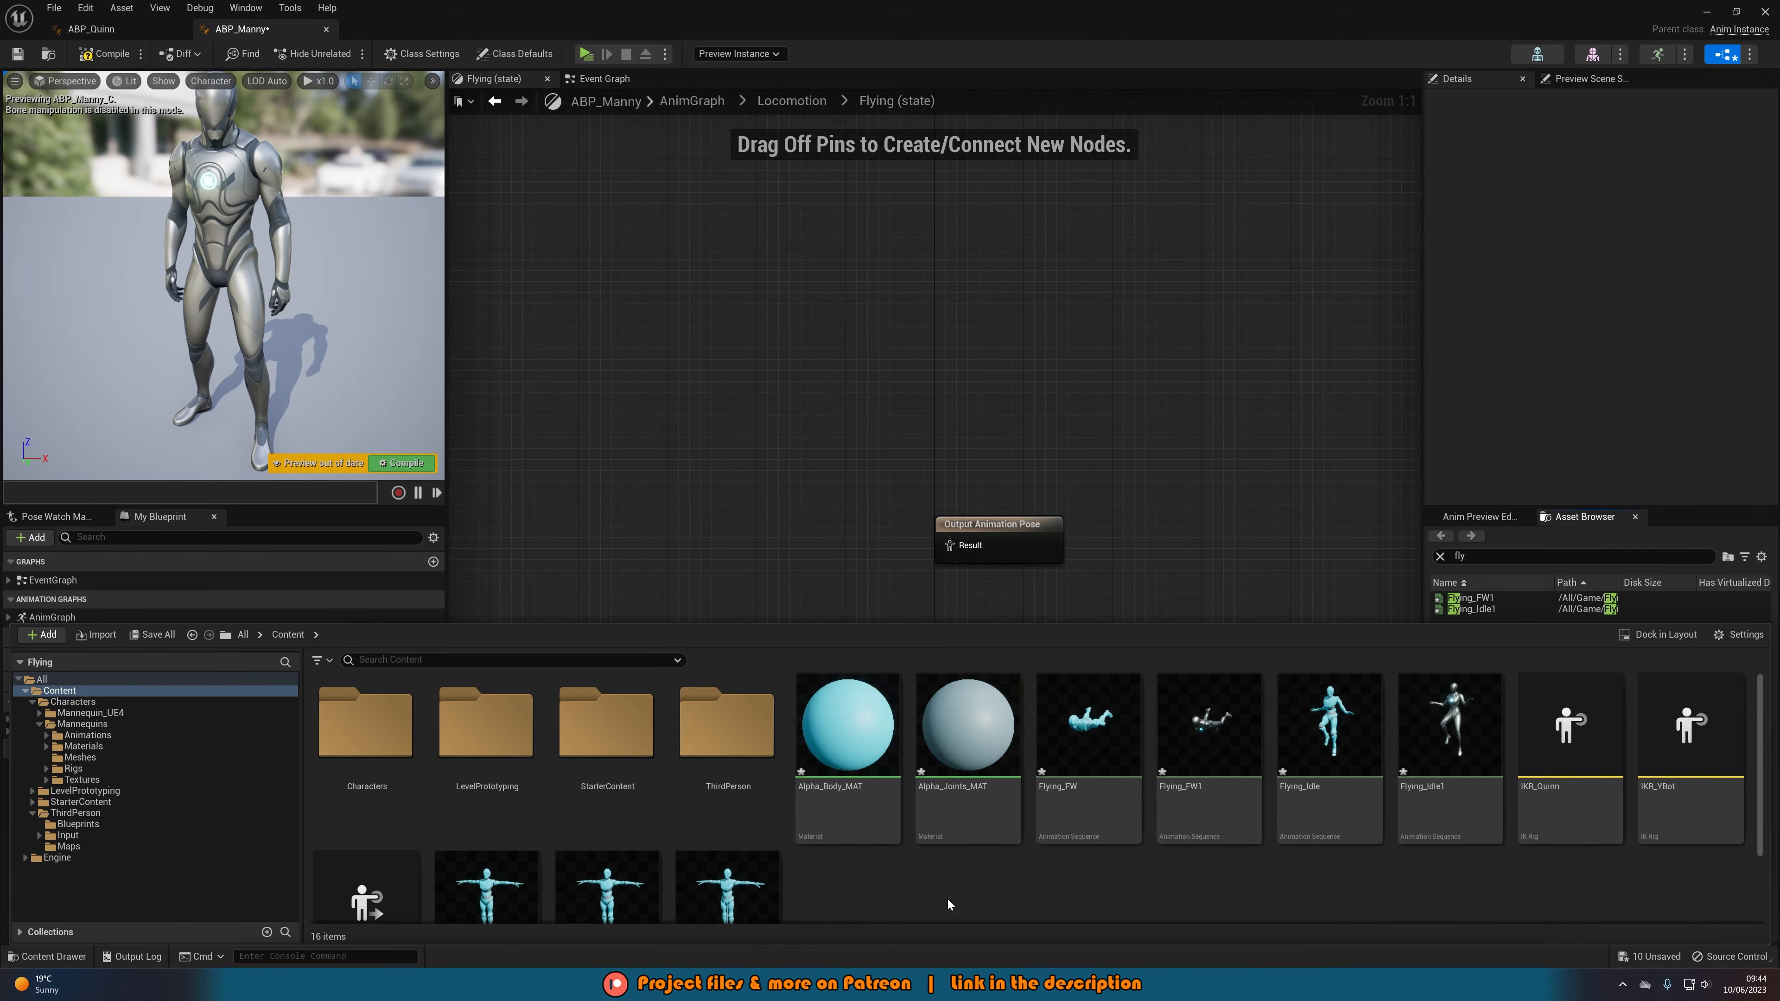
pyautogui.rightClick(948, 903)
pyautogui.moveTo(999, 648)
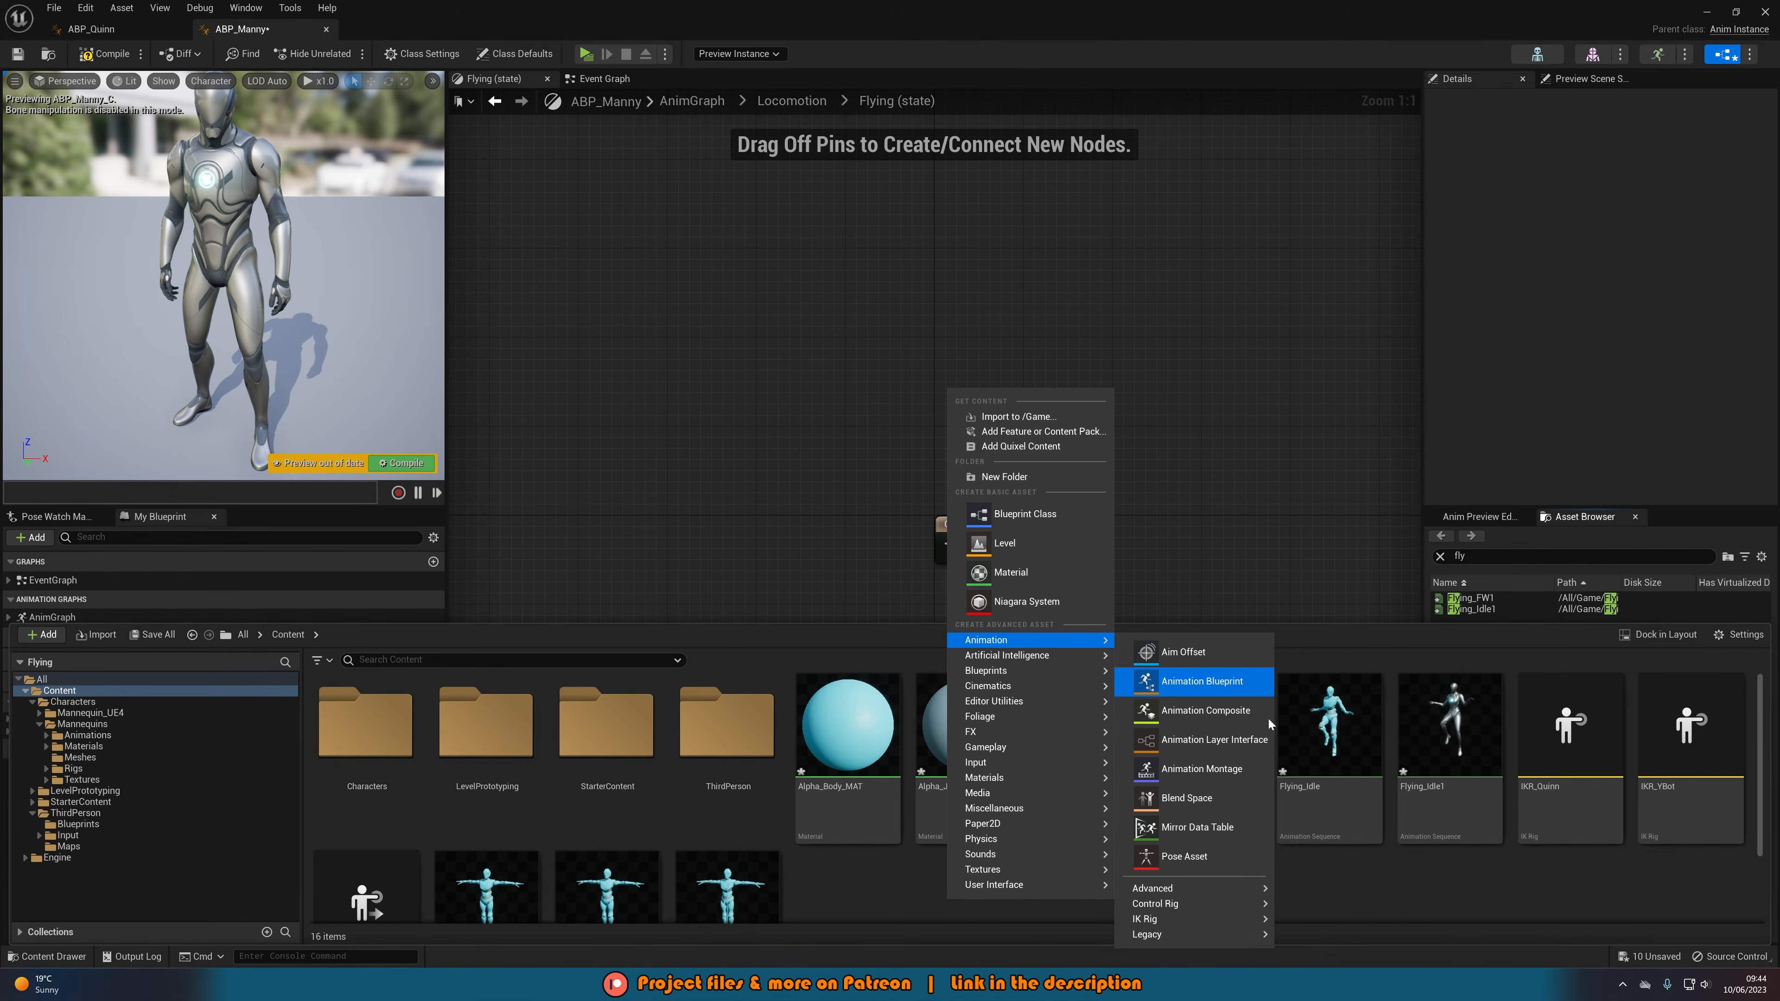
pyautogui.moveTo(1177, 935)
pyautogui.click(1328, 946)
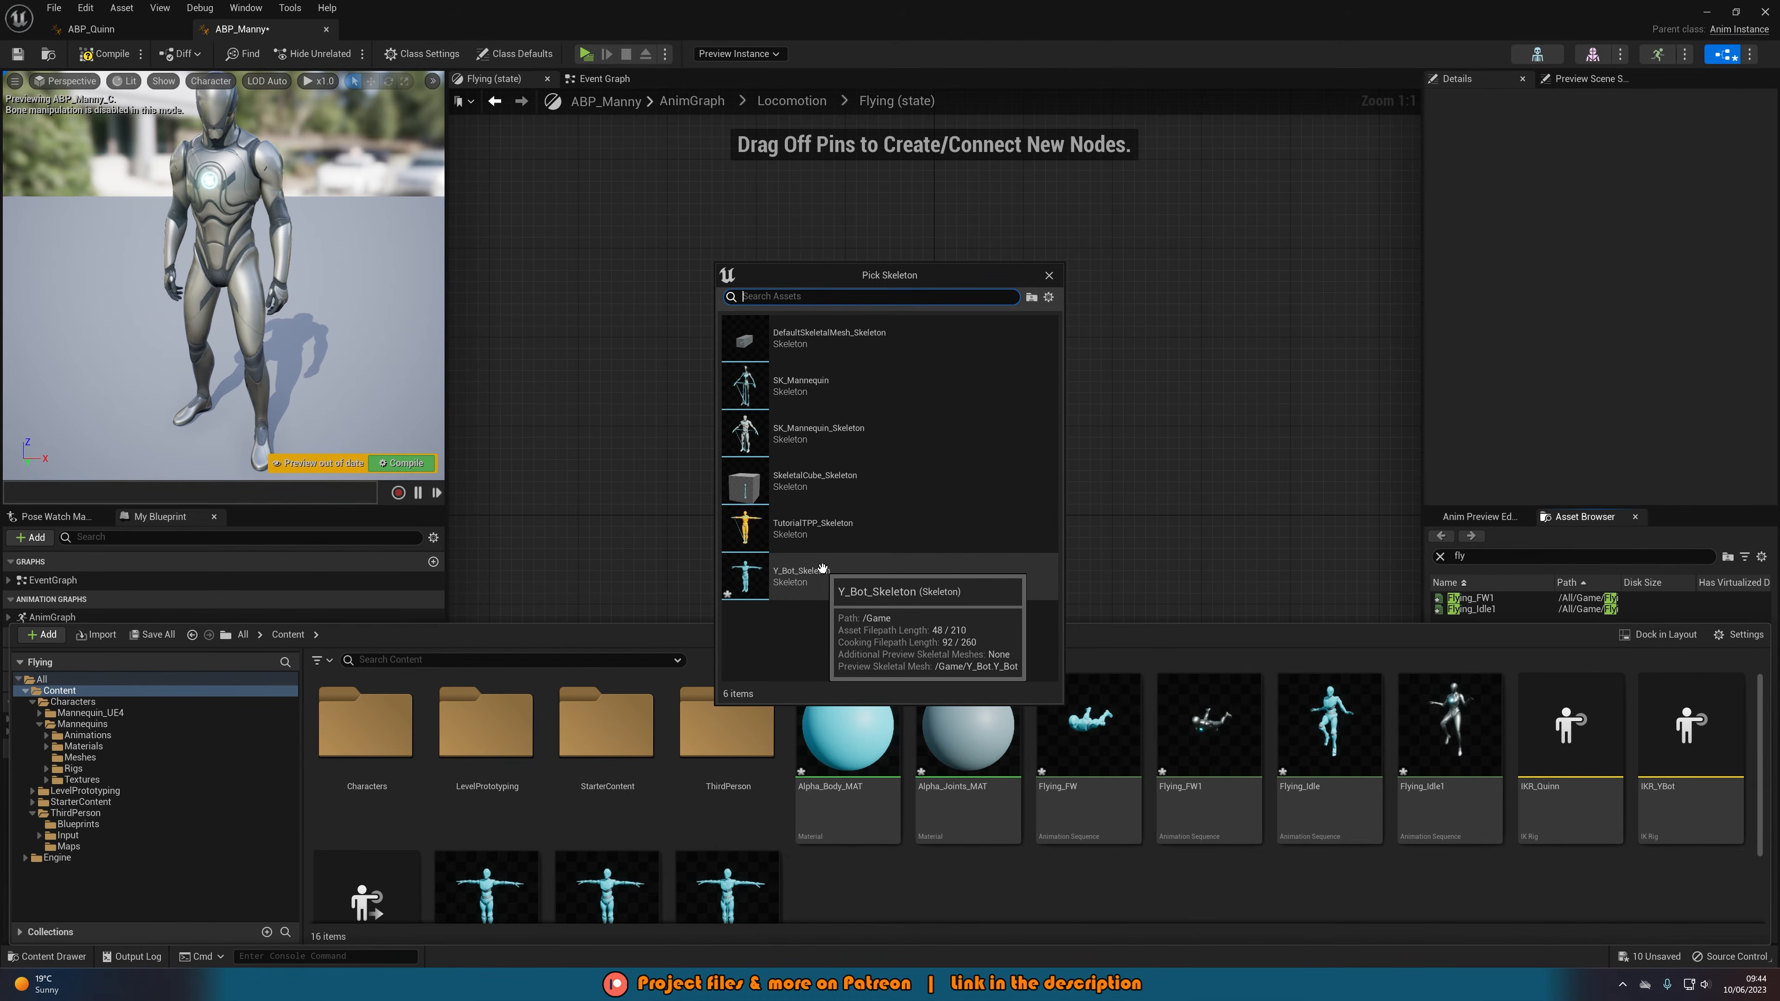
pyautogui.click(814, 391)
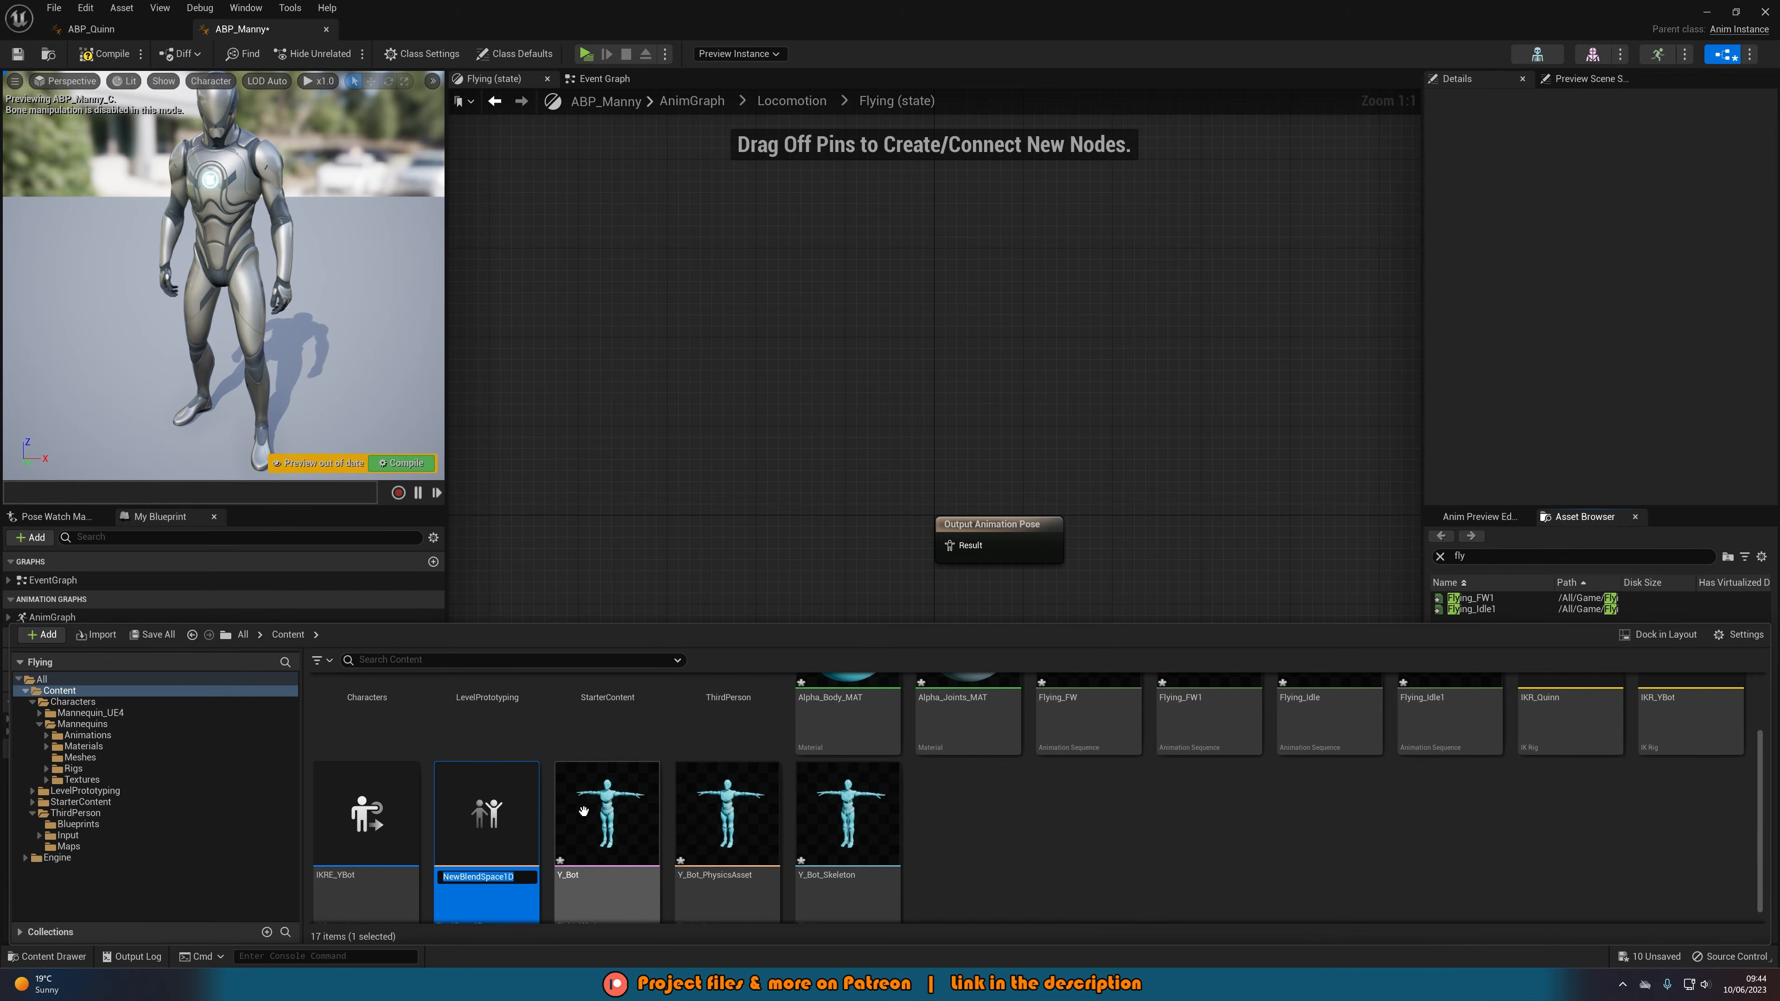
pyautogui.write('FlyingBS')
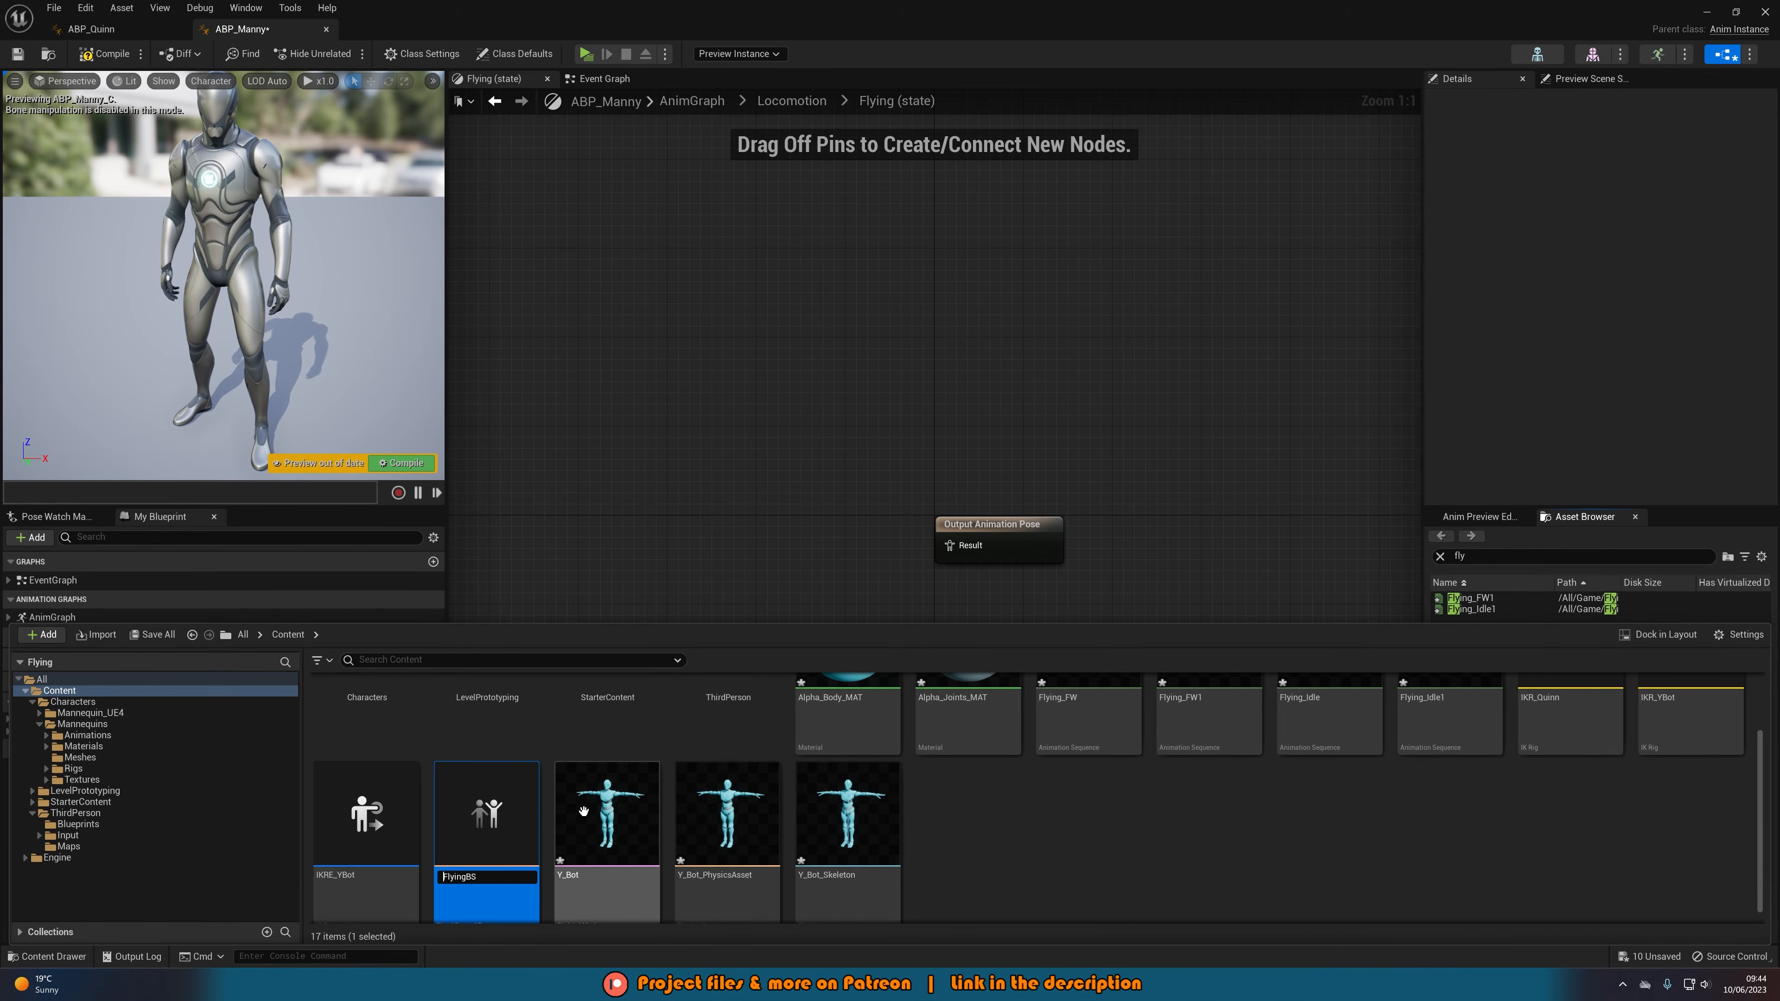
pyautogui.press('Home')
pyautogui.write('Quinn')
pyautogui.press('Return')
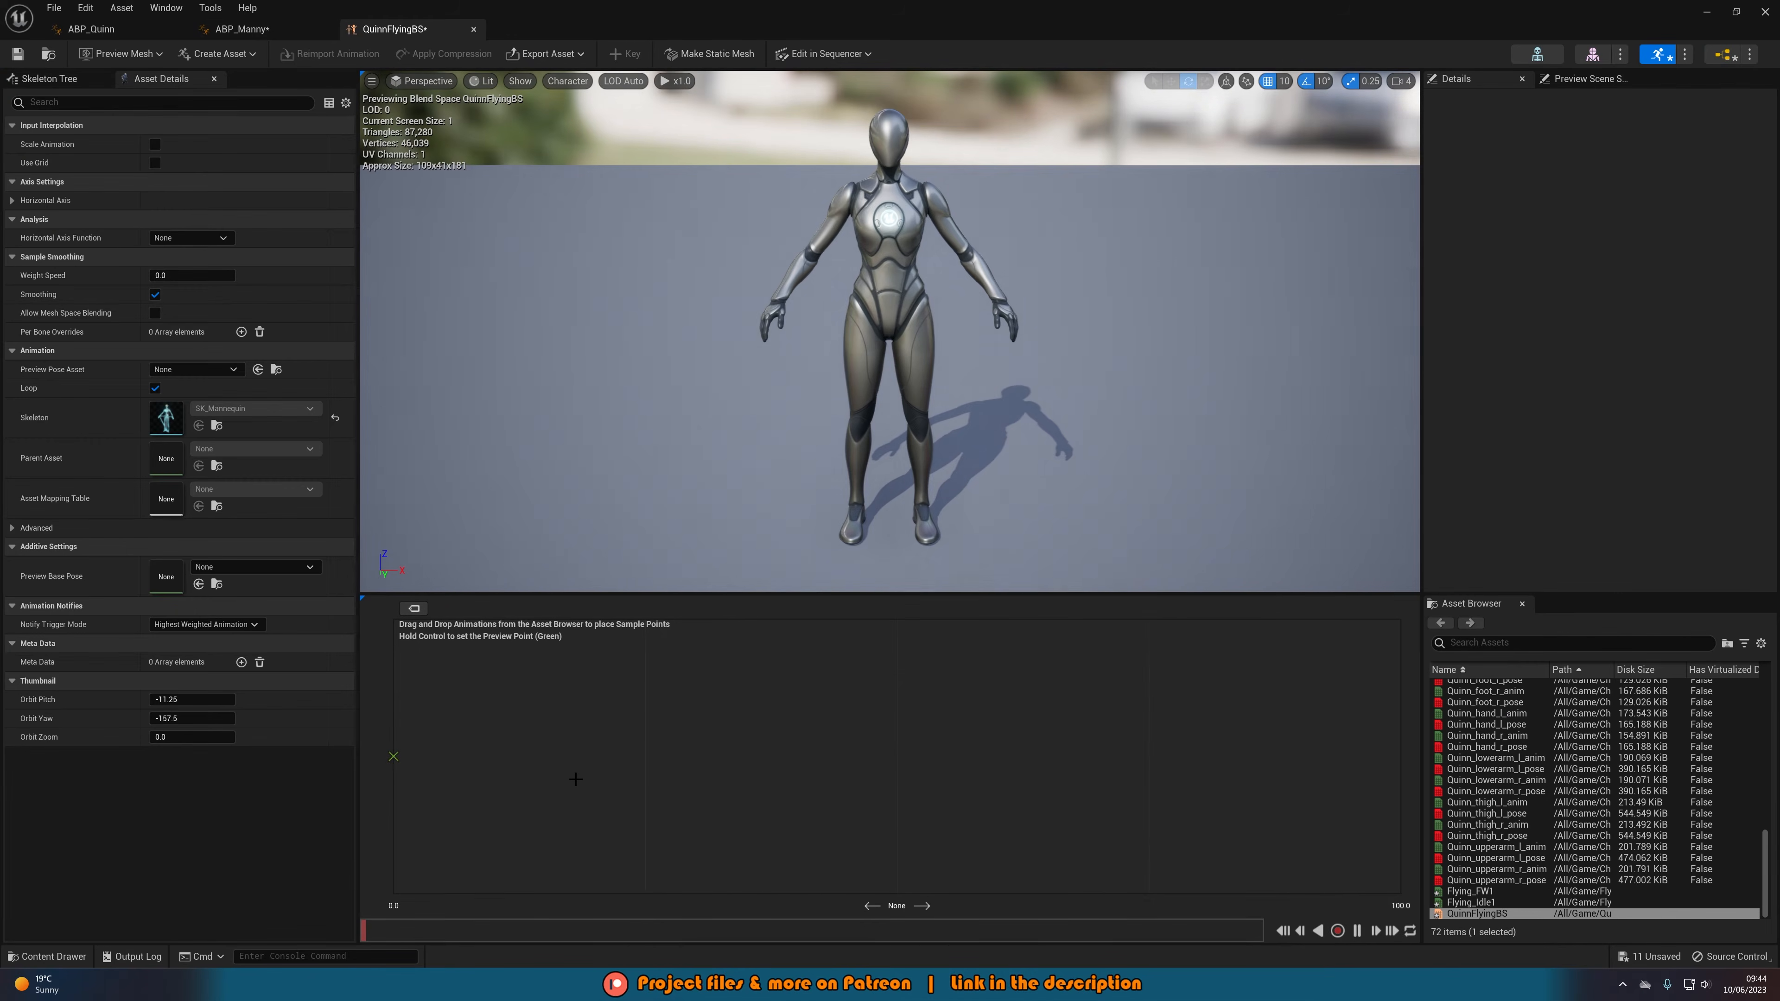
# - Name the blend space's horizontal axis Speed, with maximum value 600, 2 grid divisions and Snap to Grid enabled
pyautogui.click(12, 200)
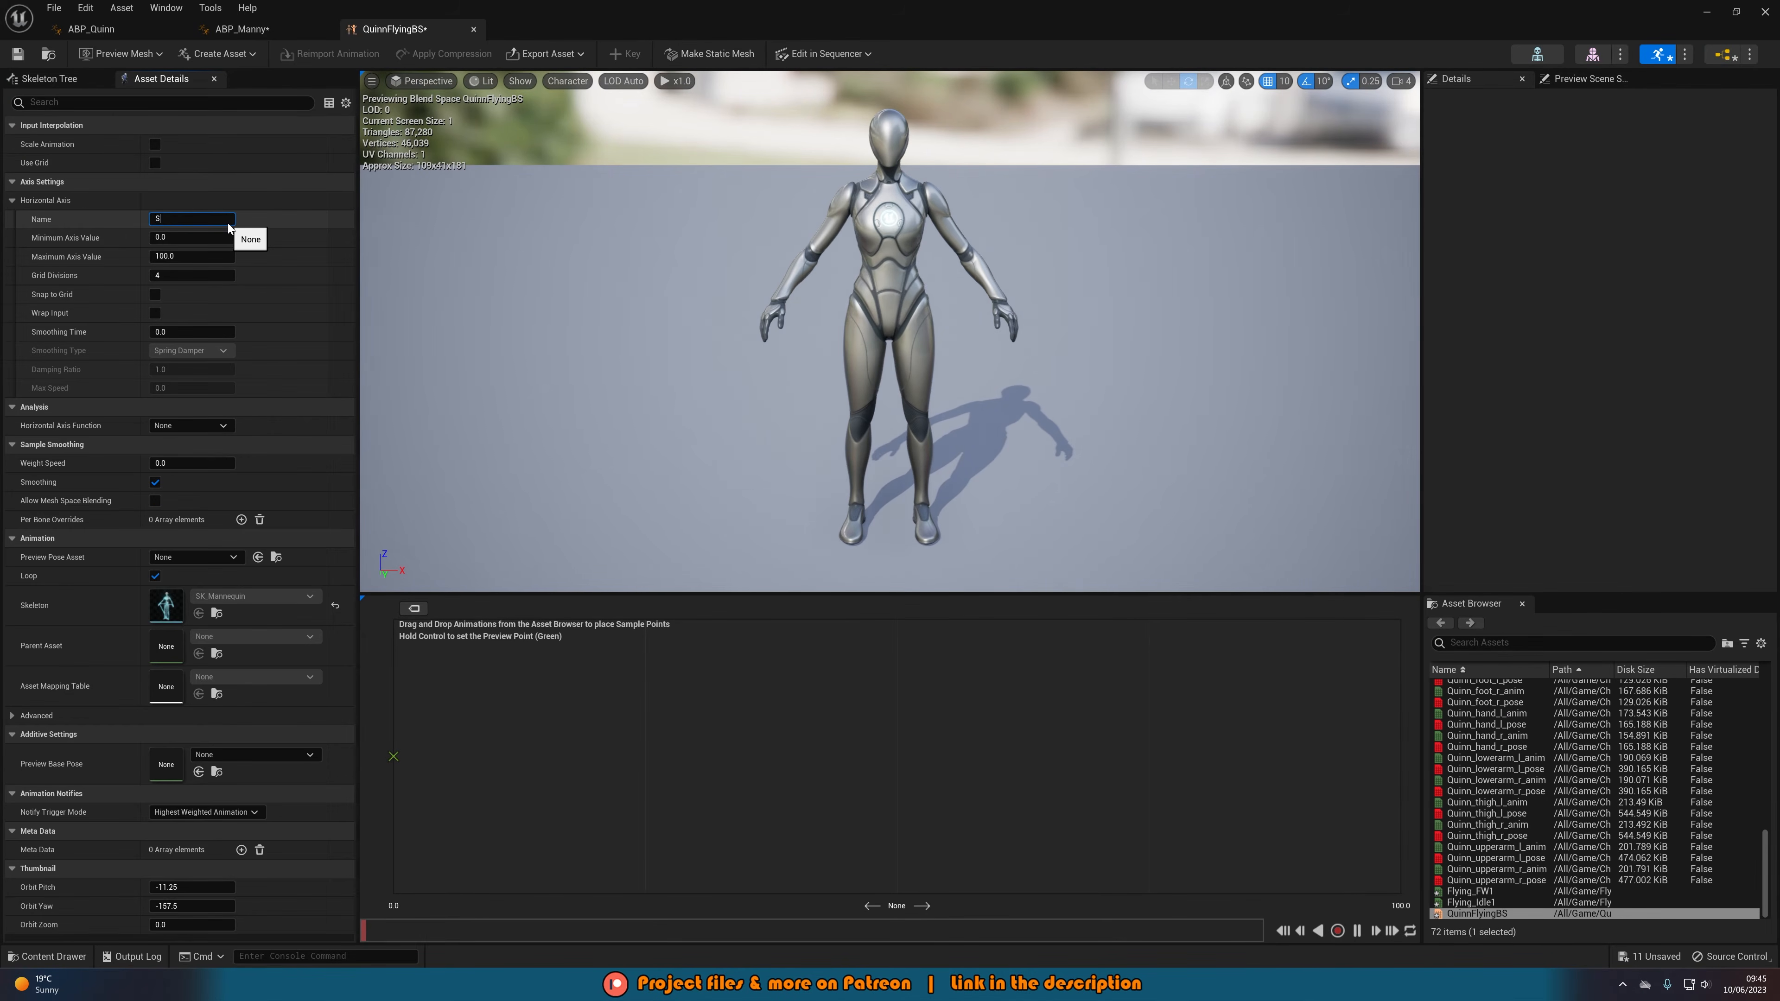
pyautogui.press('Tab')
pyautogui.press('Tab')
pyautogui.write('600')
pyautogui.press('Return')
pyautogui.press('Tab')
pyautogui.write('3')
pyautogui.press('Return')
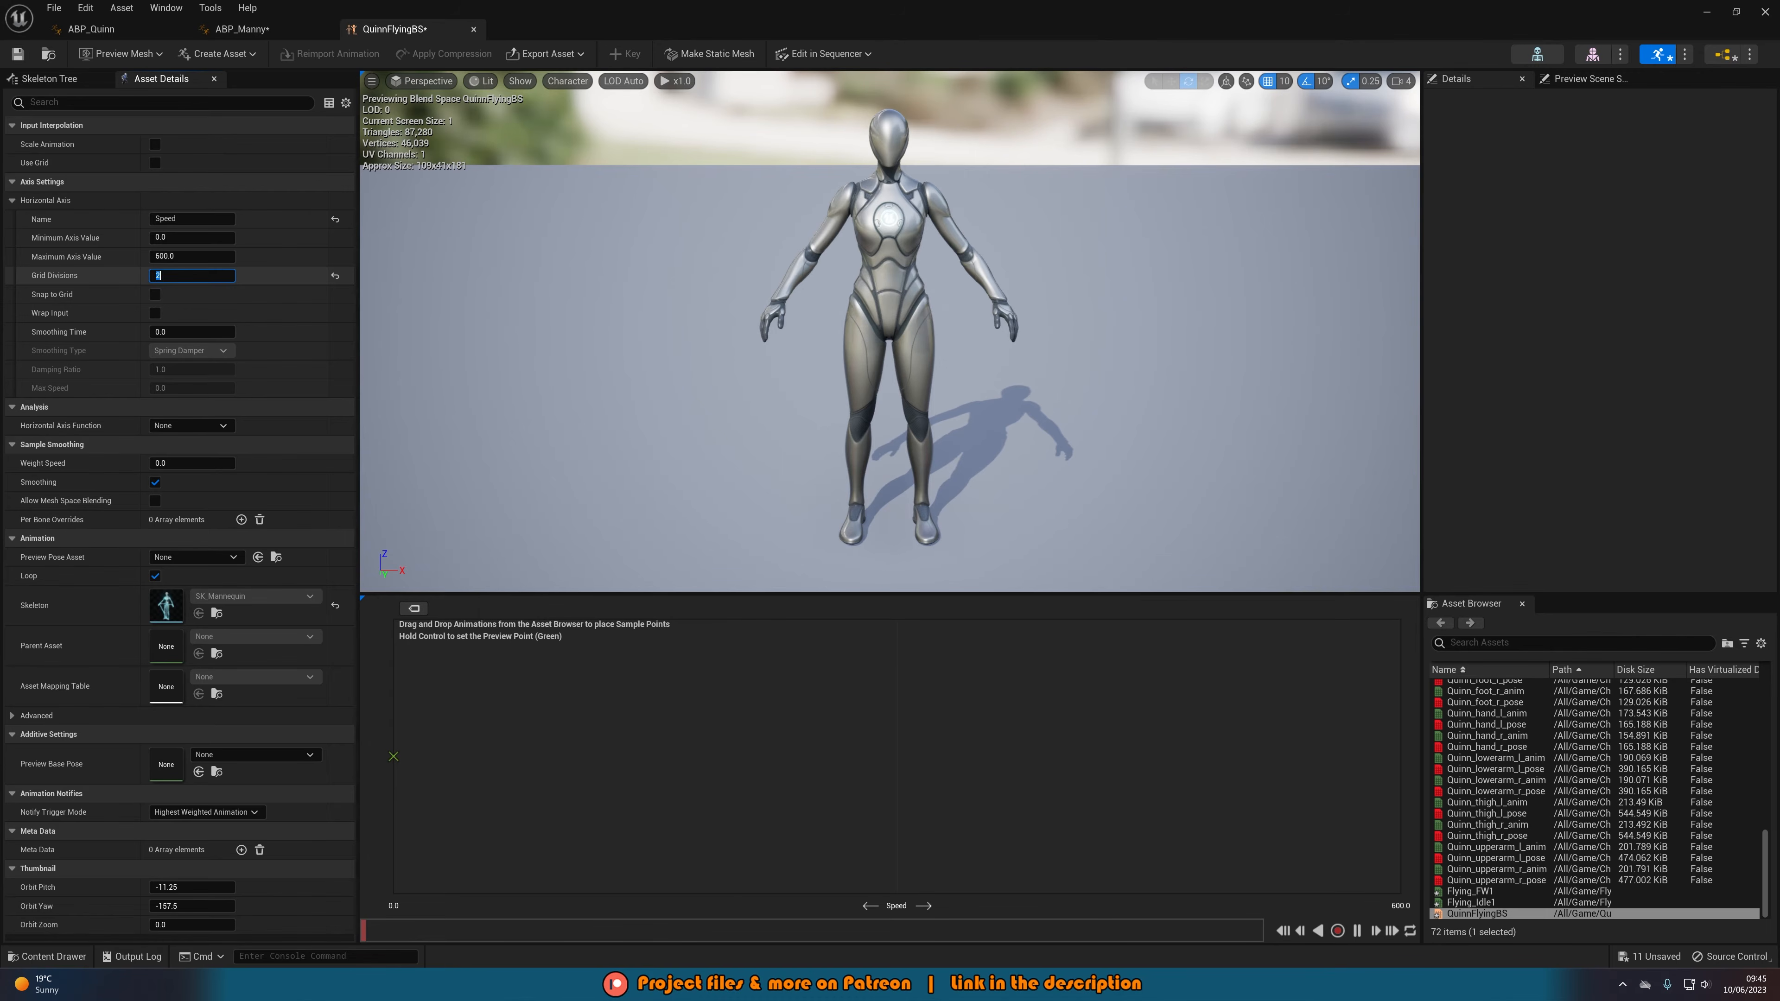
pyautogui.click(155, 295)
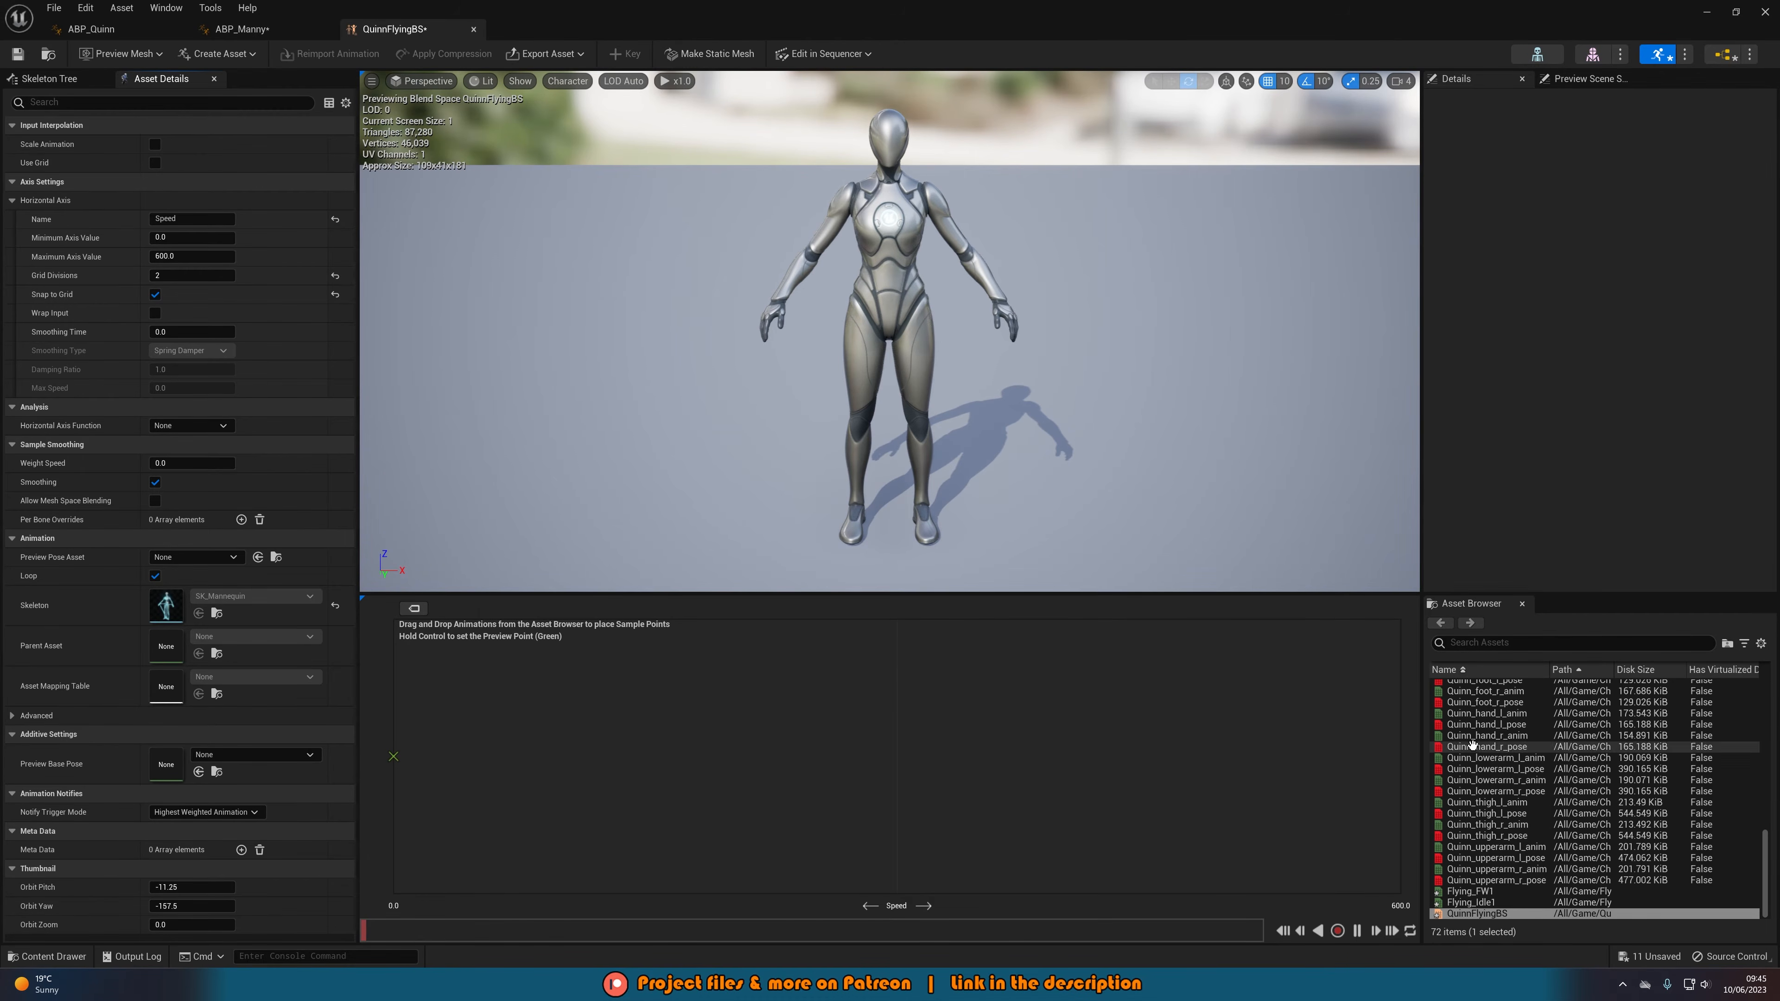
# - Place Flying_Idle1 at speed 0 and Flying_FW1 at speed 600 as the blend space samples
pyautogui.click(1507, 643)
pyautogui.write('fly')
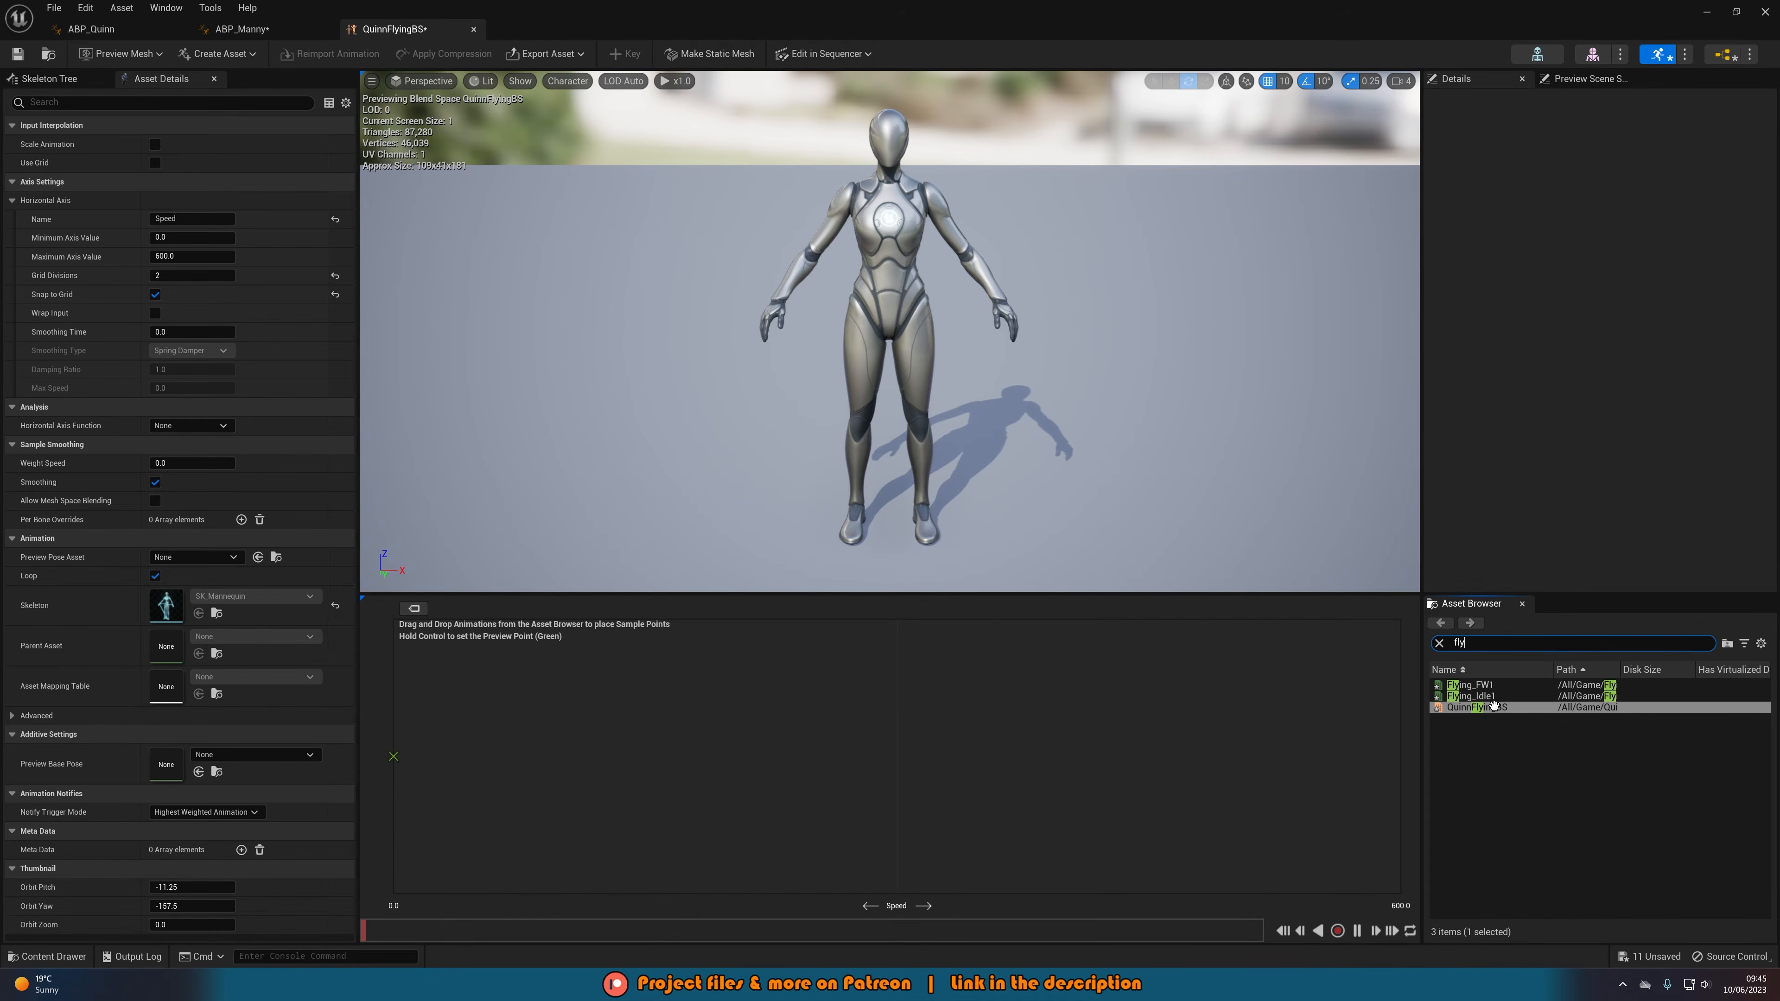
pyautogui.moveTo(1486, 696); pyautogui.dragTo(432, 756)
pyautogui.moveTo(1471, 685); pyautogui.dragTo(1383, 765)
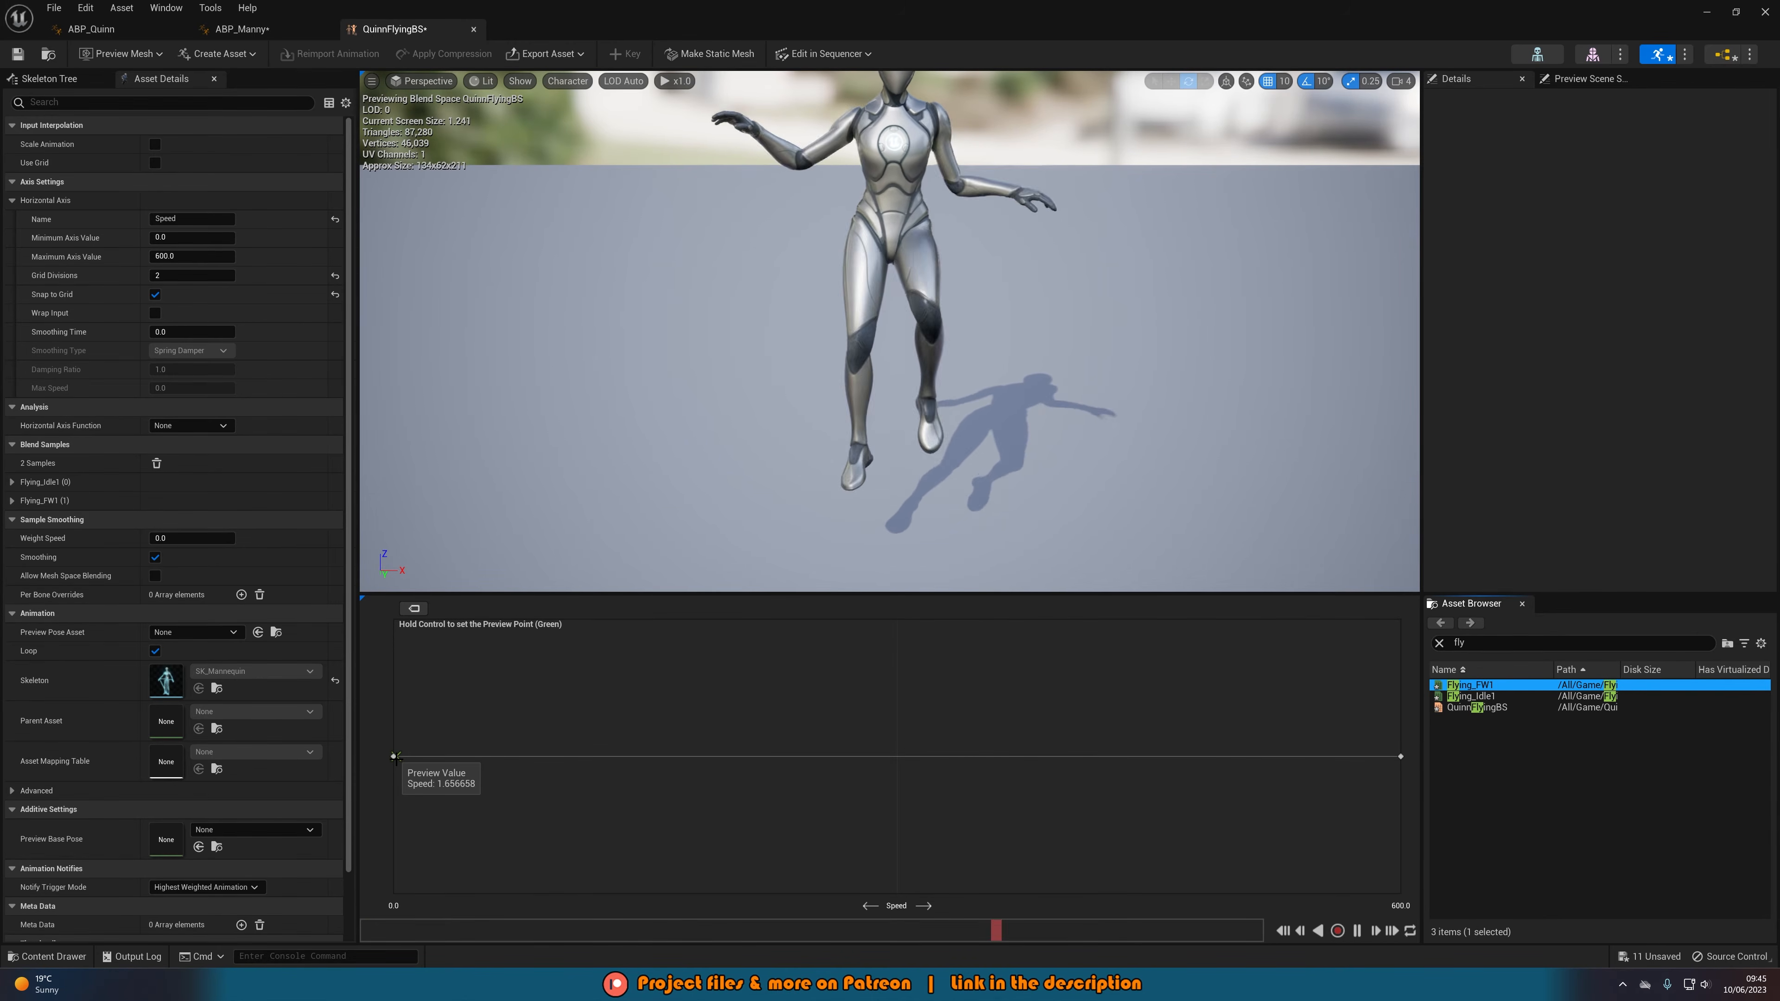
# - Preview the blend from speed 0 to 600 and inspect the flying pose from the side
pyautogui.keyDown('ctrl'); pyautogui.moveTo(397, 757); pyautogui.dragTo(1418, 764); pyautogui.keyUp('ctrl')
pyautogui.keyDown('alt'); pyautogui.moveTo(1192, 456); pyautogui.dragTo(981, 406); pyautogui.keyUp('alt')
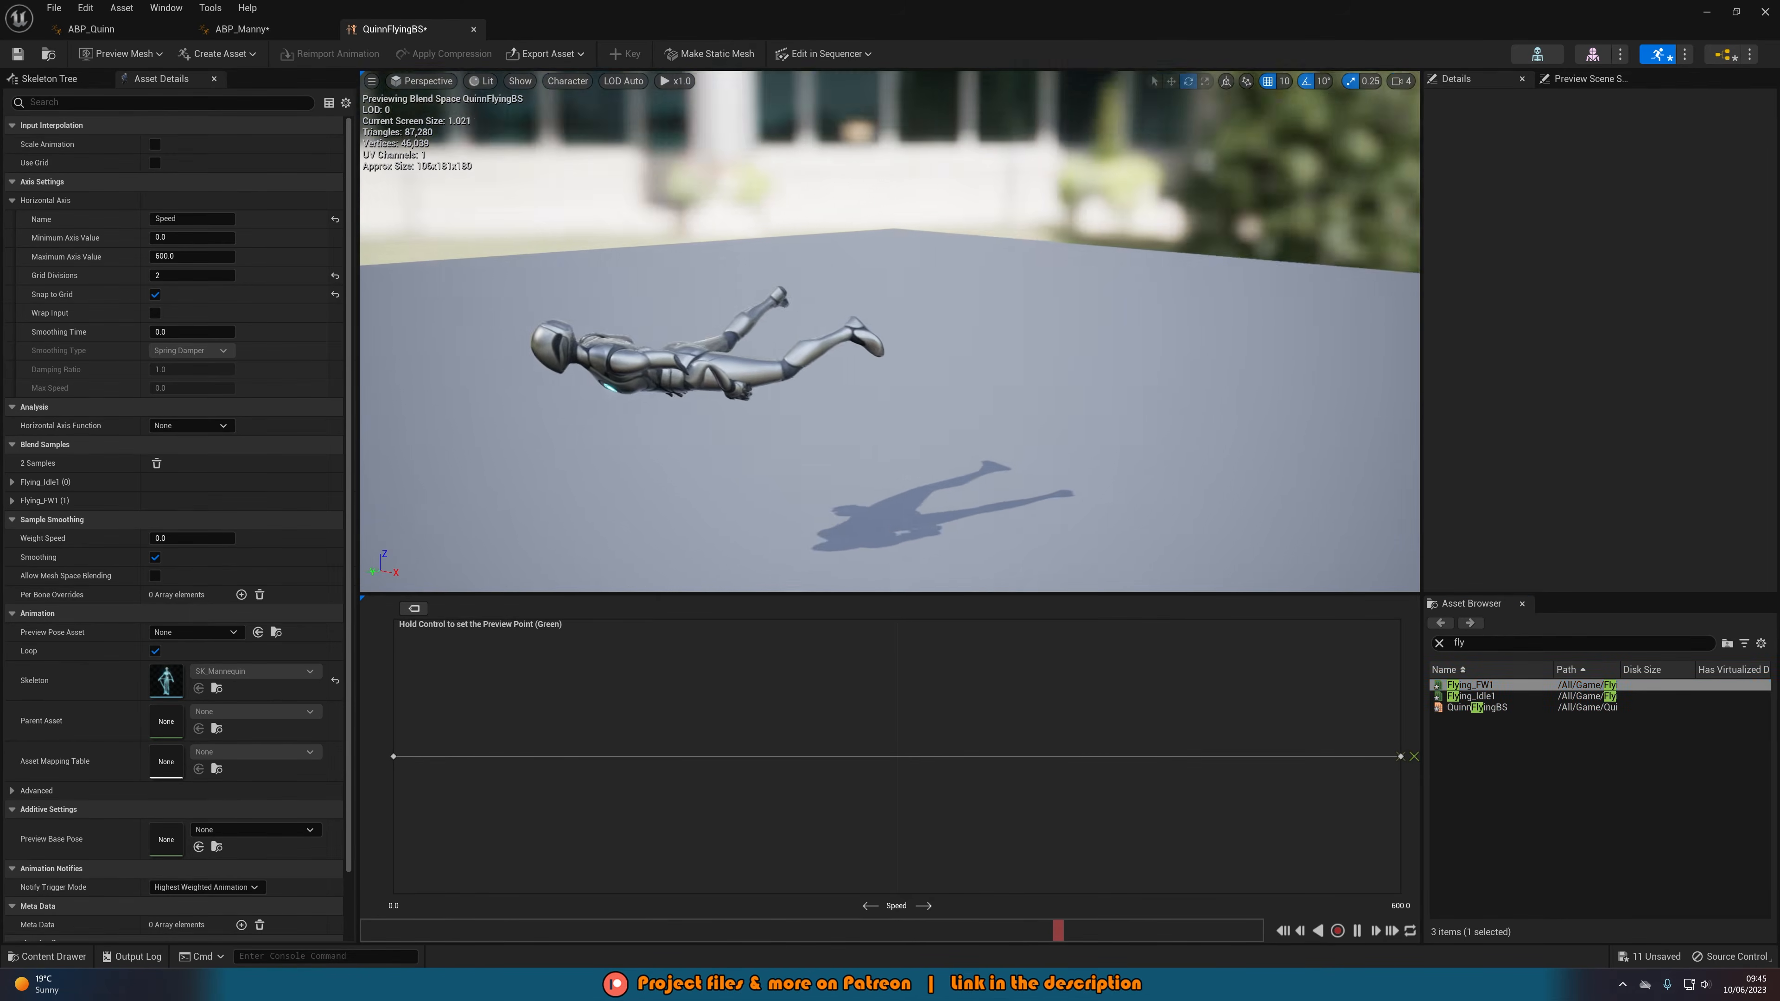
pyautogui.moveTo(982, 406); pyautogui.dragTo(771, 413, button='middle')
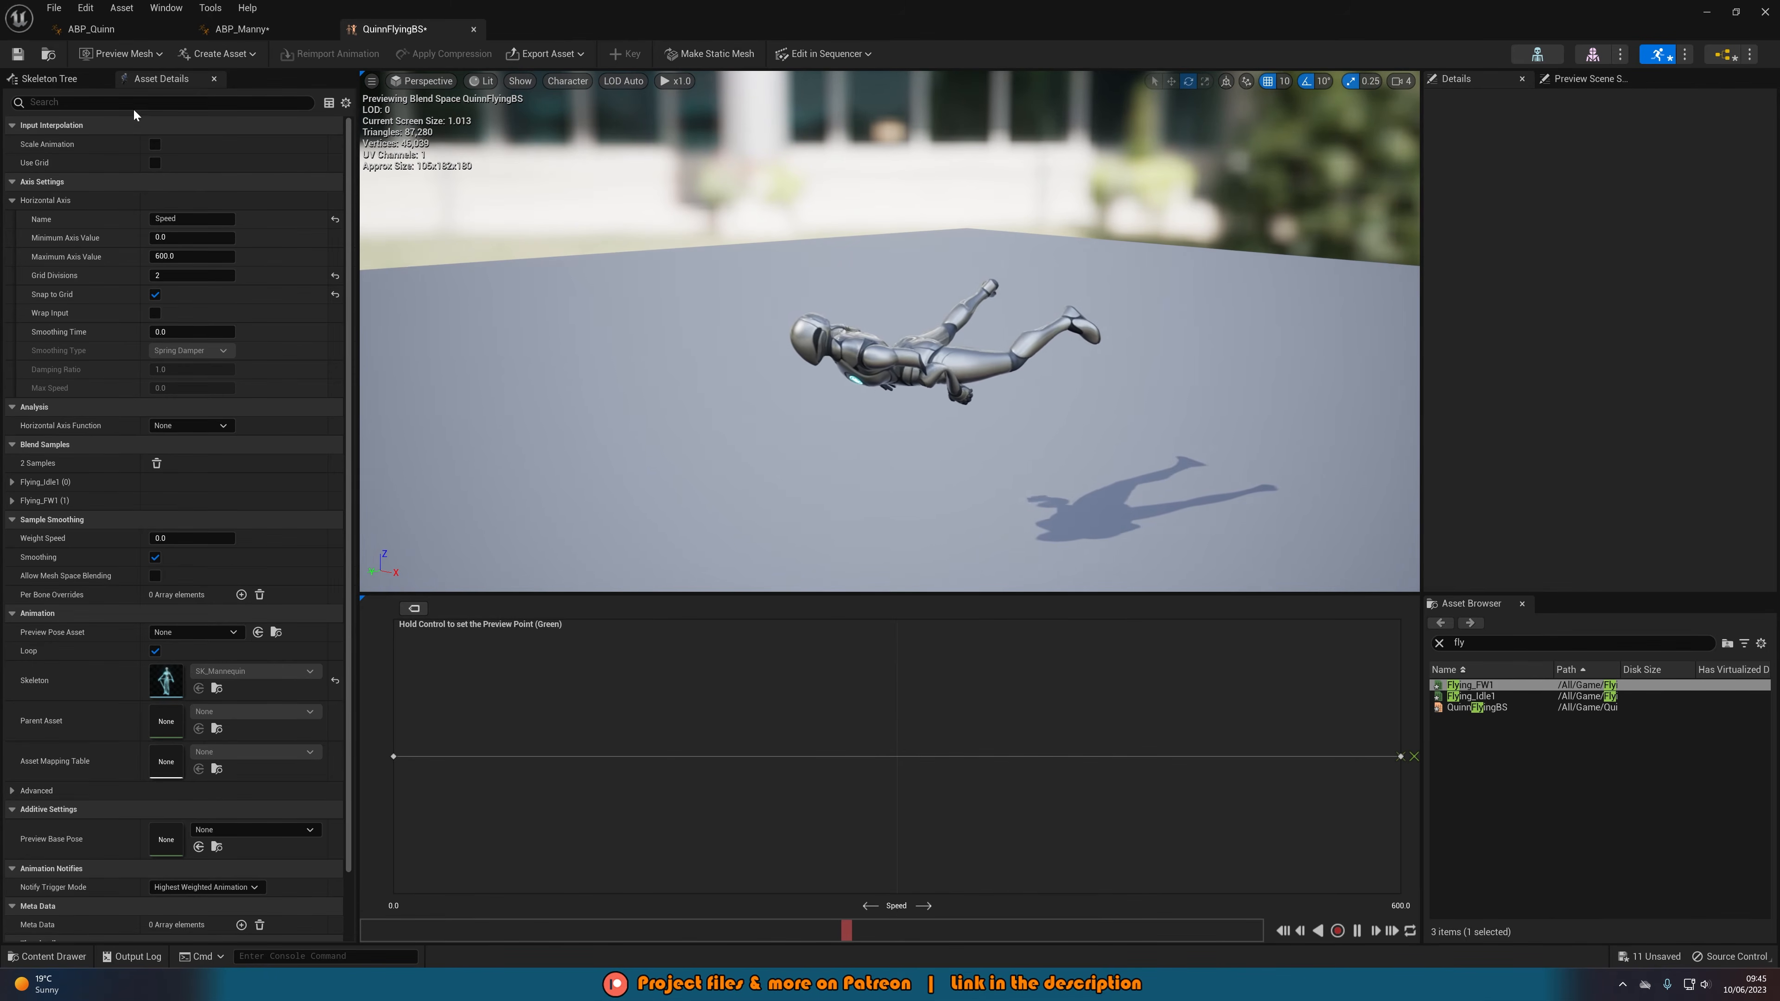
# - Return to ABP_Manny, add the QuinnFlyingBS player to the Flying state and connect it to the Output Animation Pose
pyautogui.click(242, 29)
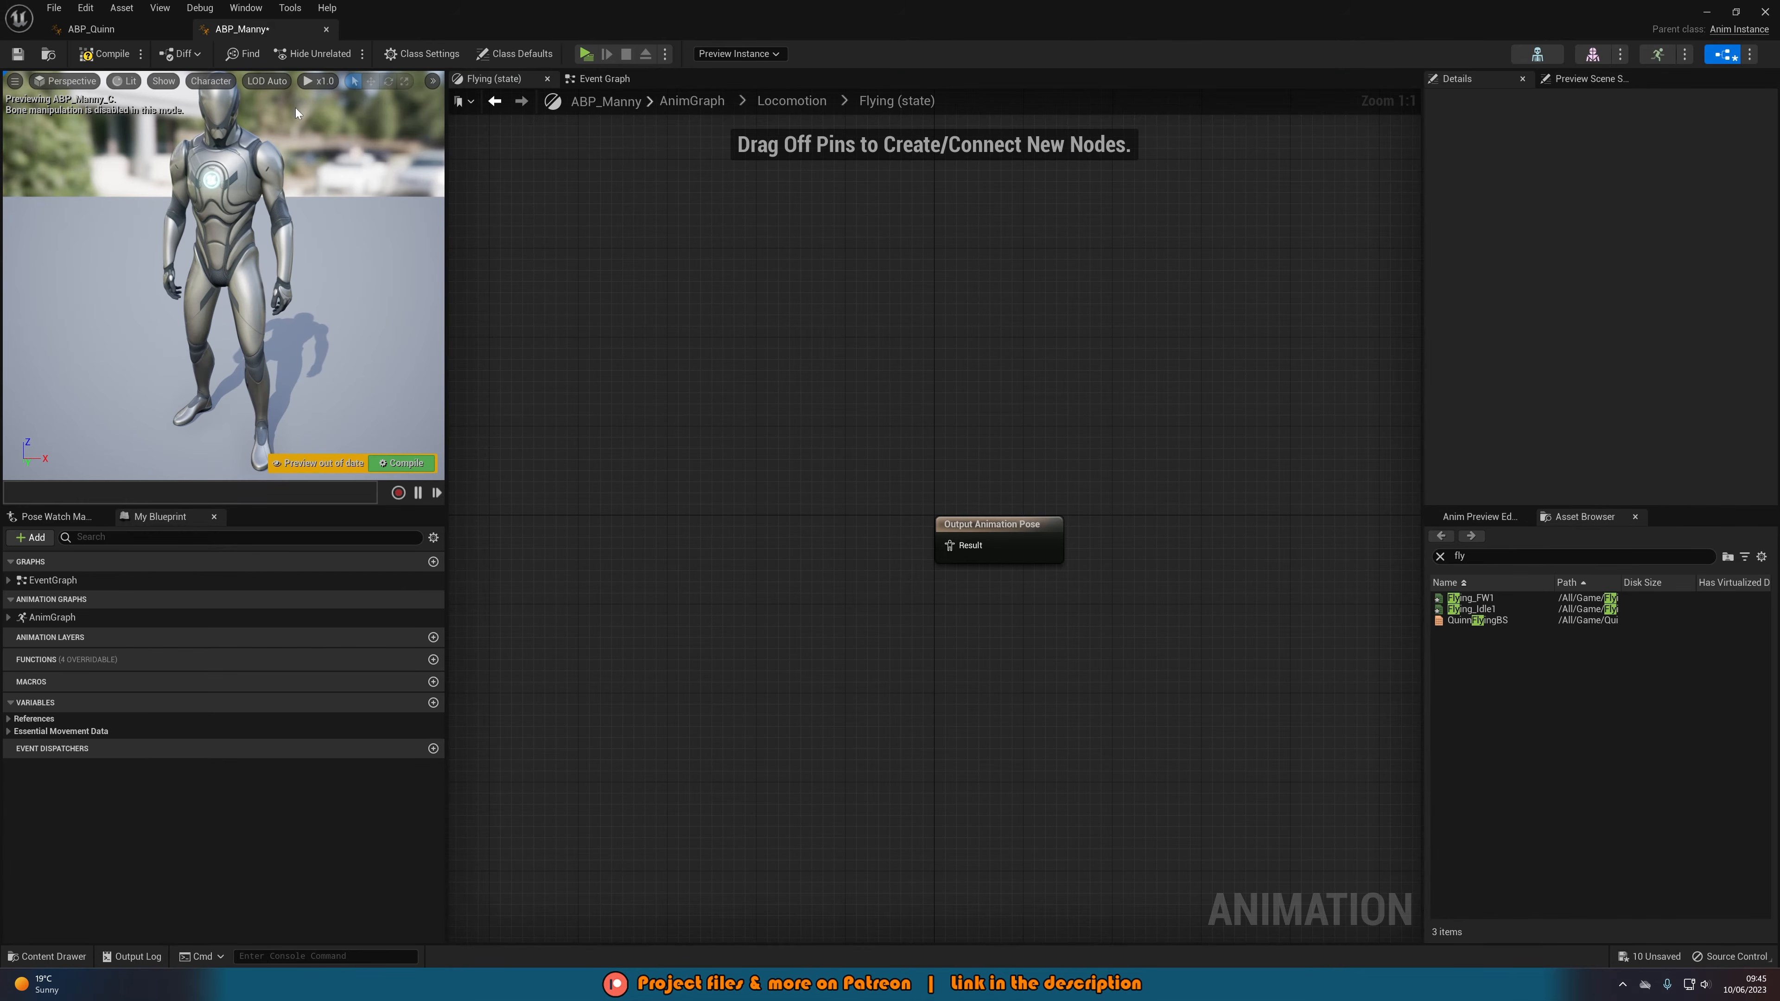
pyautogui.moveTo(1478, 620); pyautogui.dragTo(667, 486)
pyautogui.moveTo(764, 525); pyautogui.dragTo(858, 534)
pyautogui.click(876, 232)
pyautogui.click(736, 561)
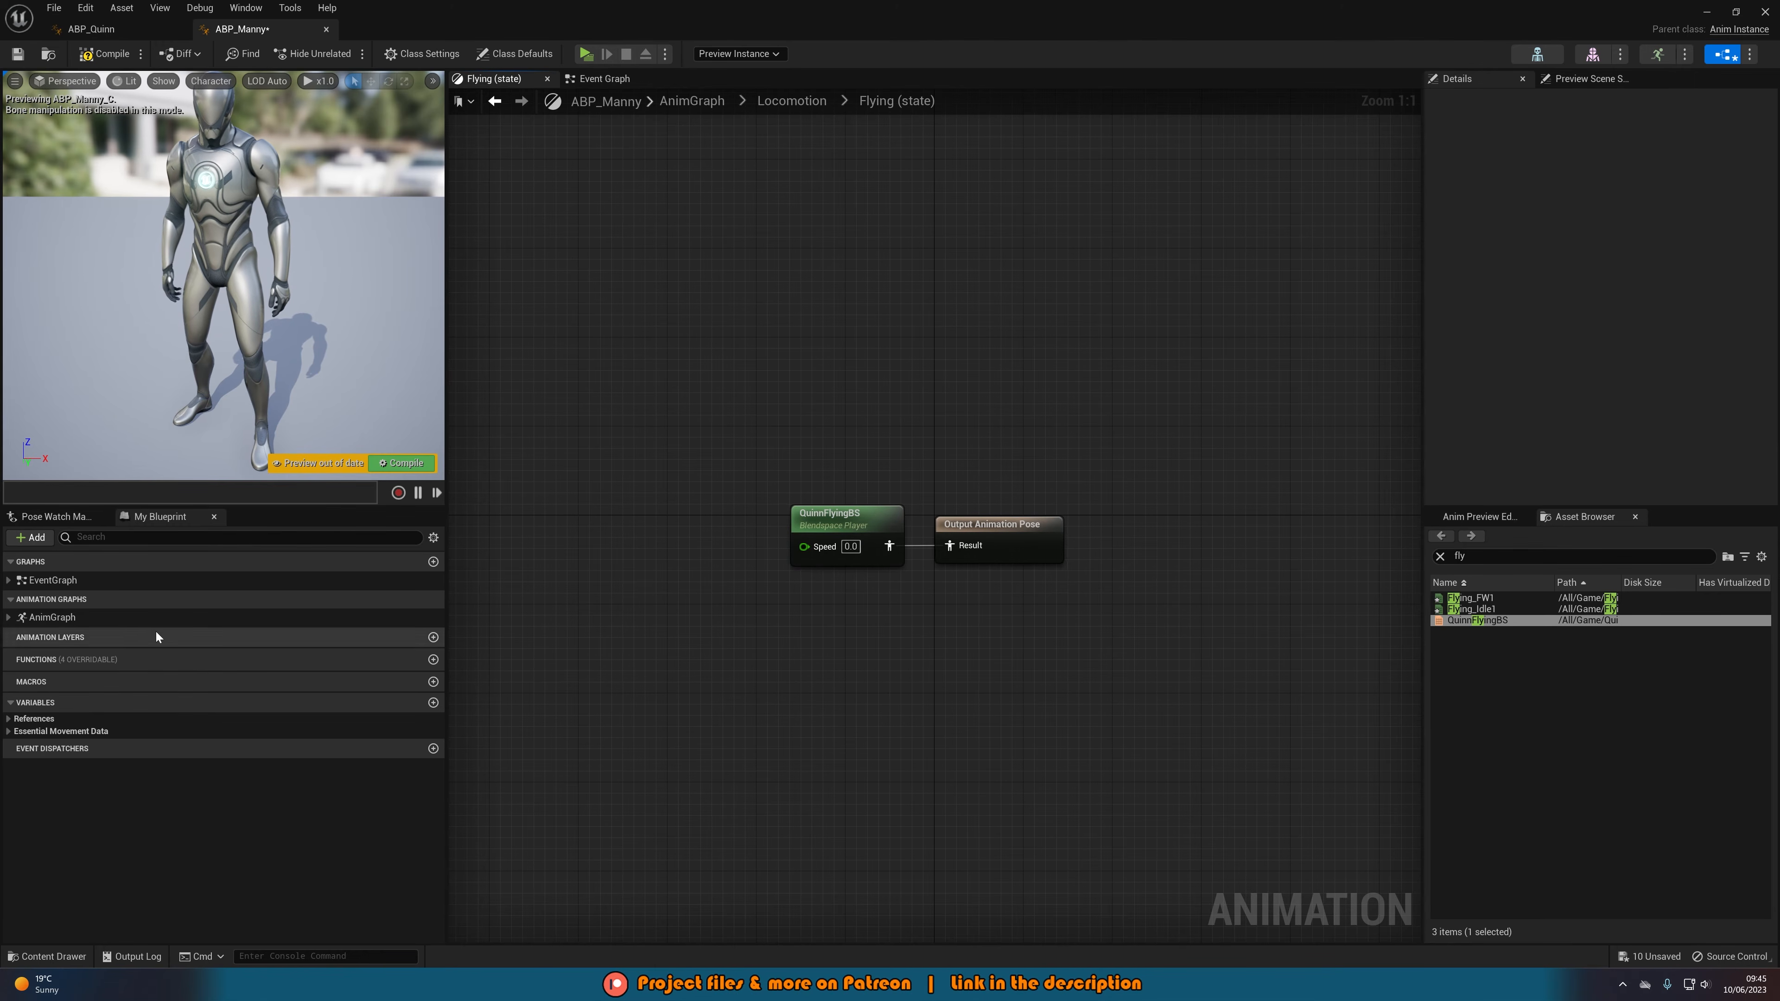
# - Feed the GroundSpeed variable into the Speed input of QuinnFlyingBS, then compile and save ABP_Manny
pyautogui.click(9, 719)
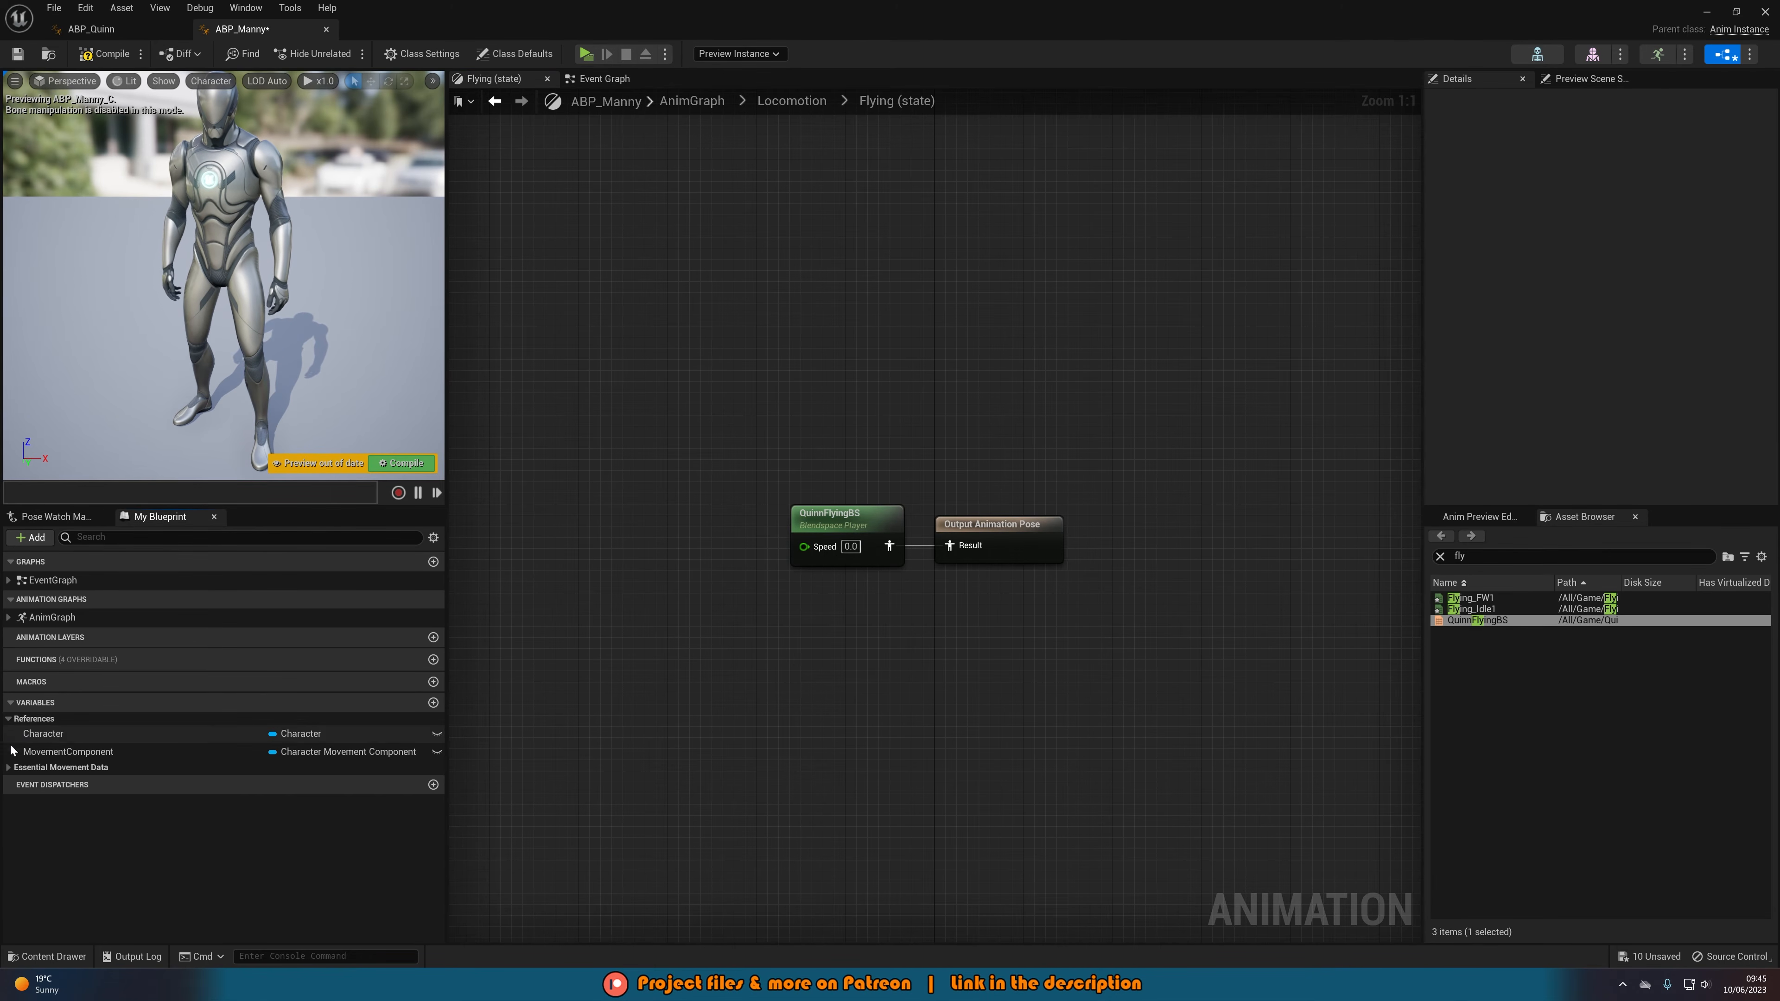
pyautogui.click(10, 767)
pyautogui.moveTo(56, 800); pyautogui.dragTo(840, 546)
pyautogui.moveTo(637, 546); pyautogui.dragTo(685, 547)
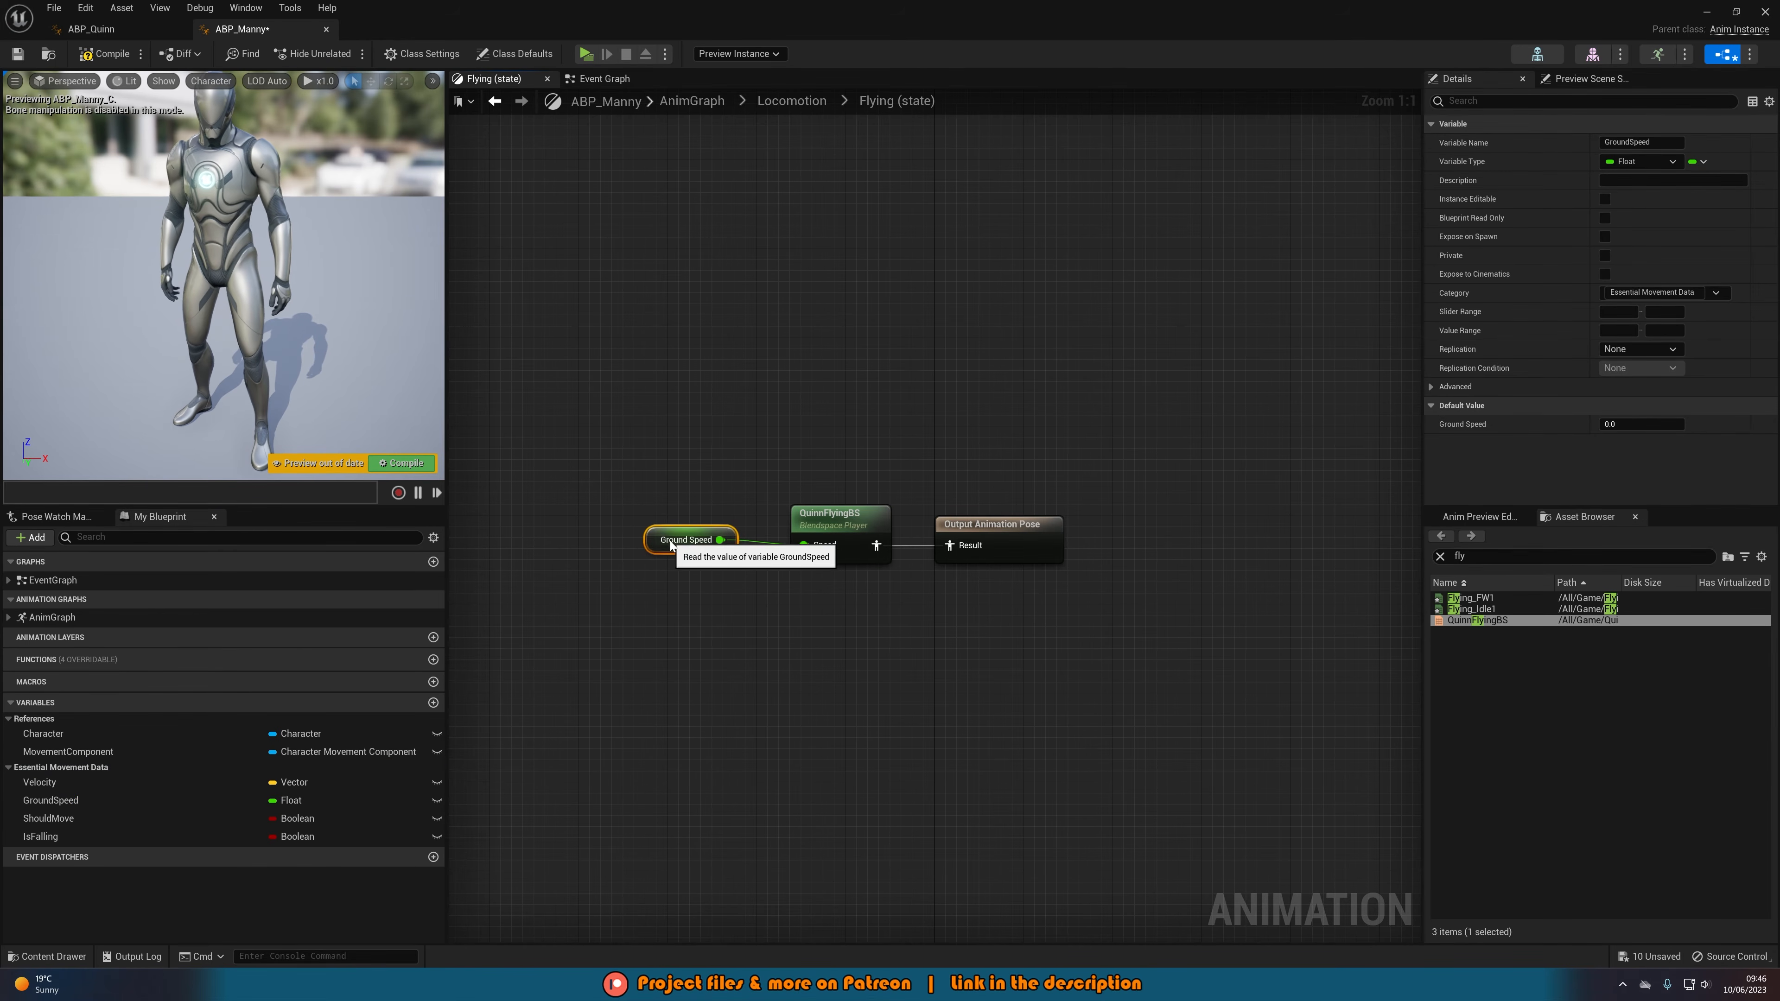
pyautogui.click(565, 441)
pyautogui.click(130, 51)
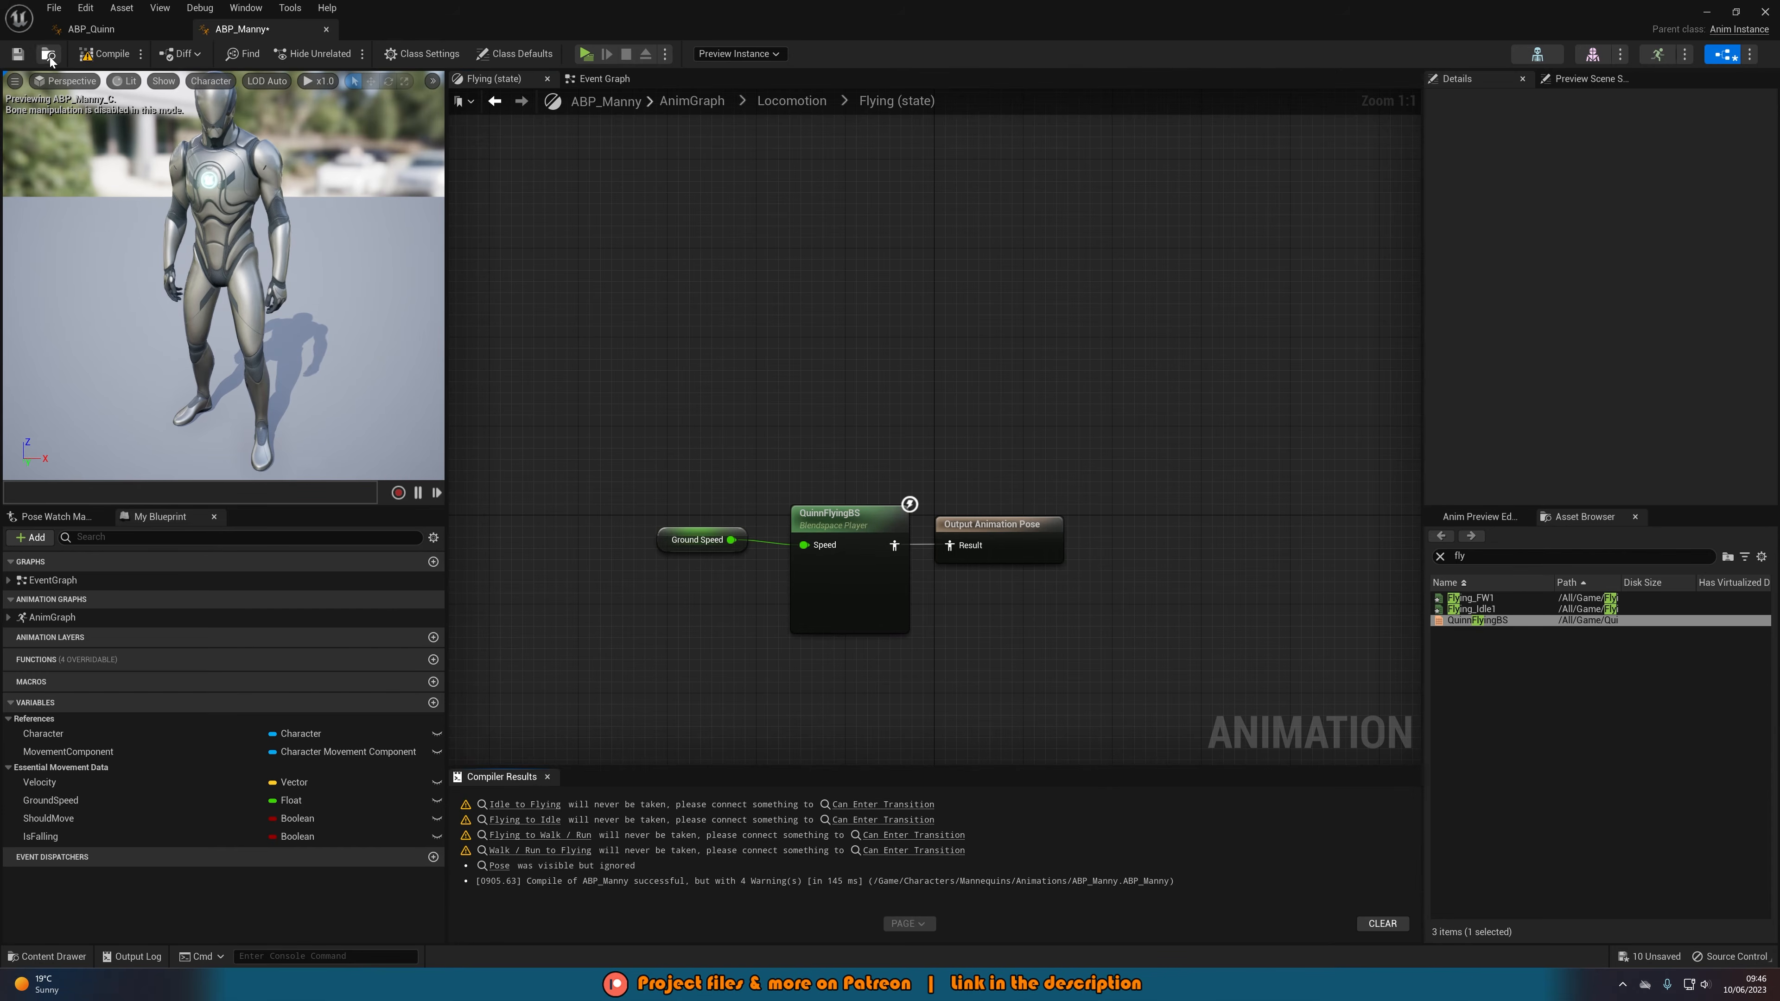
# - Return to the Locomotion state machine and look over the four transitions connecting Flying with Idle and Walk / Run
pyautogui.click(773, 110)
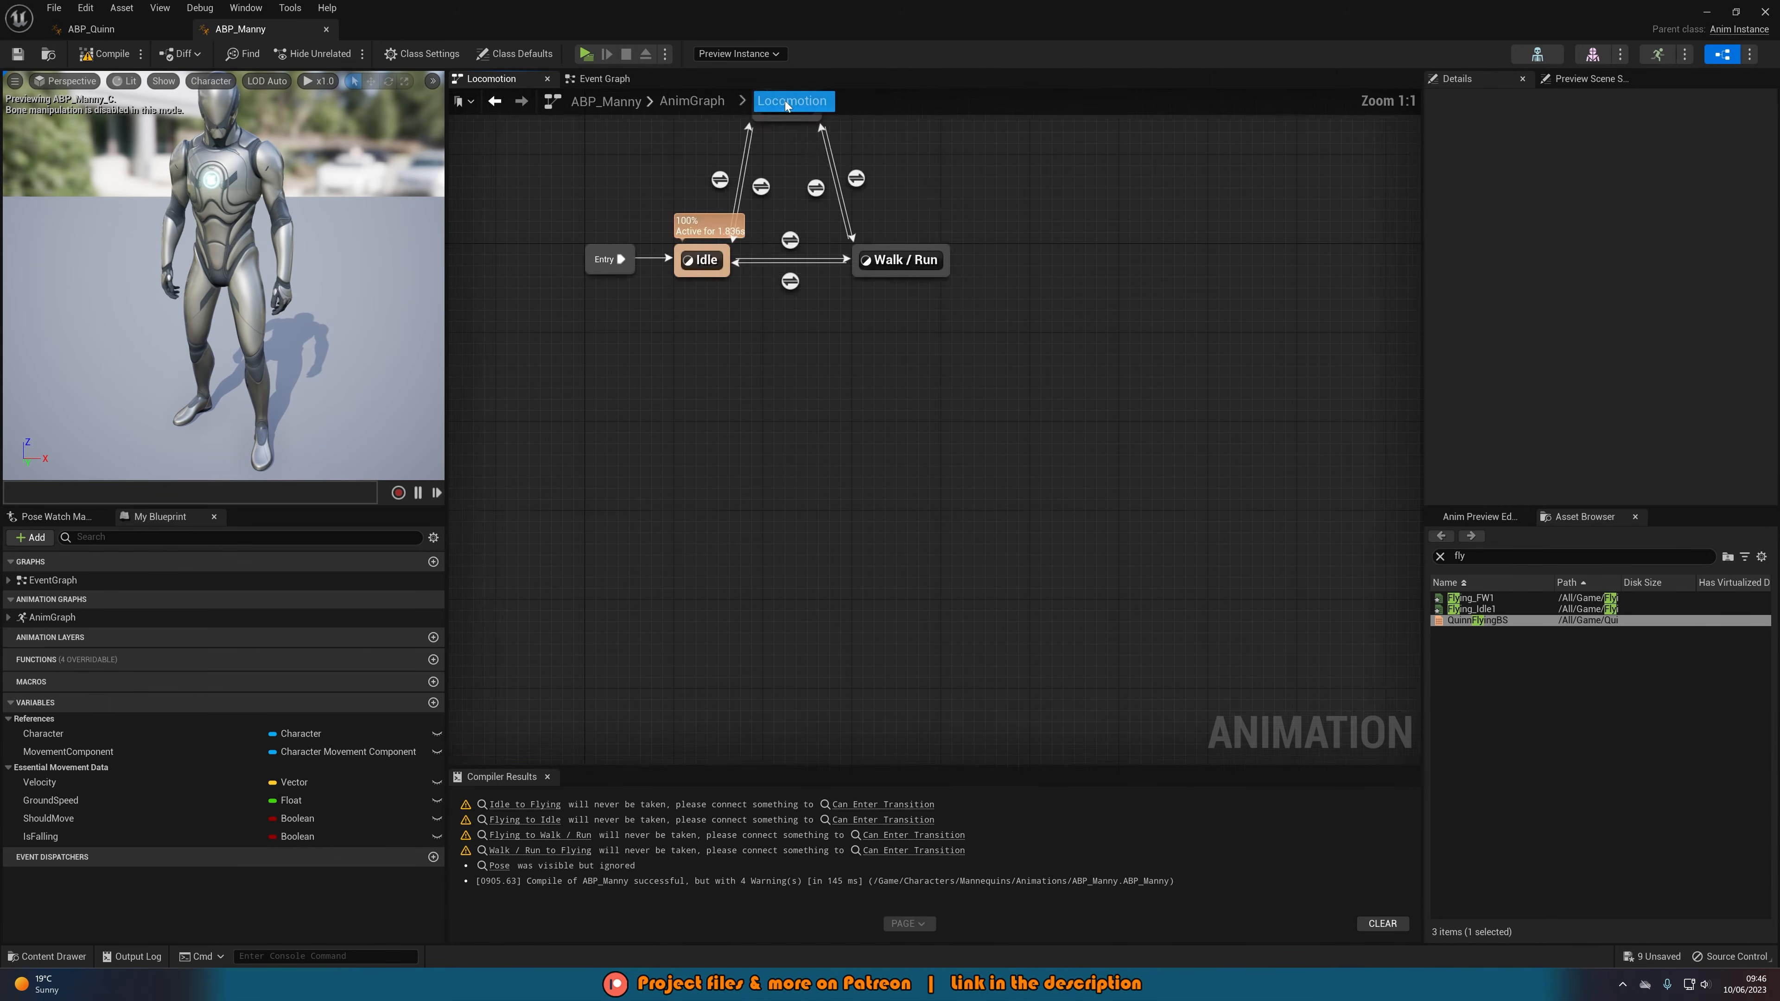
pyautogui.moveTo(692, 448); pyautogui.dragTo(892, 512)
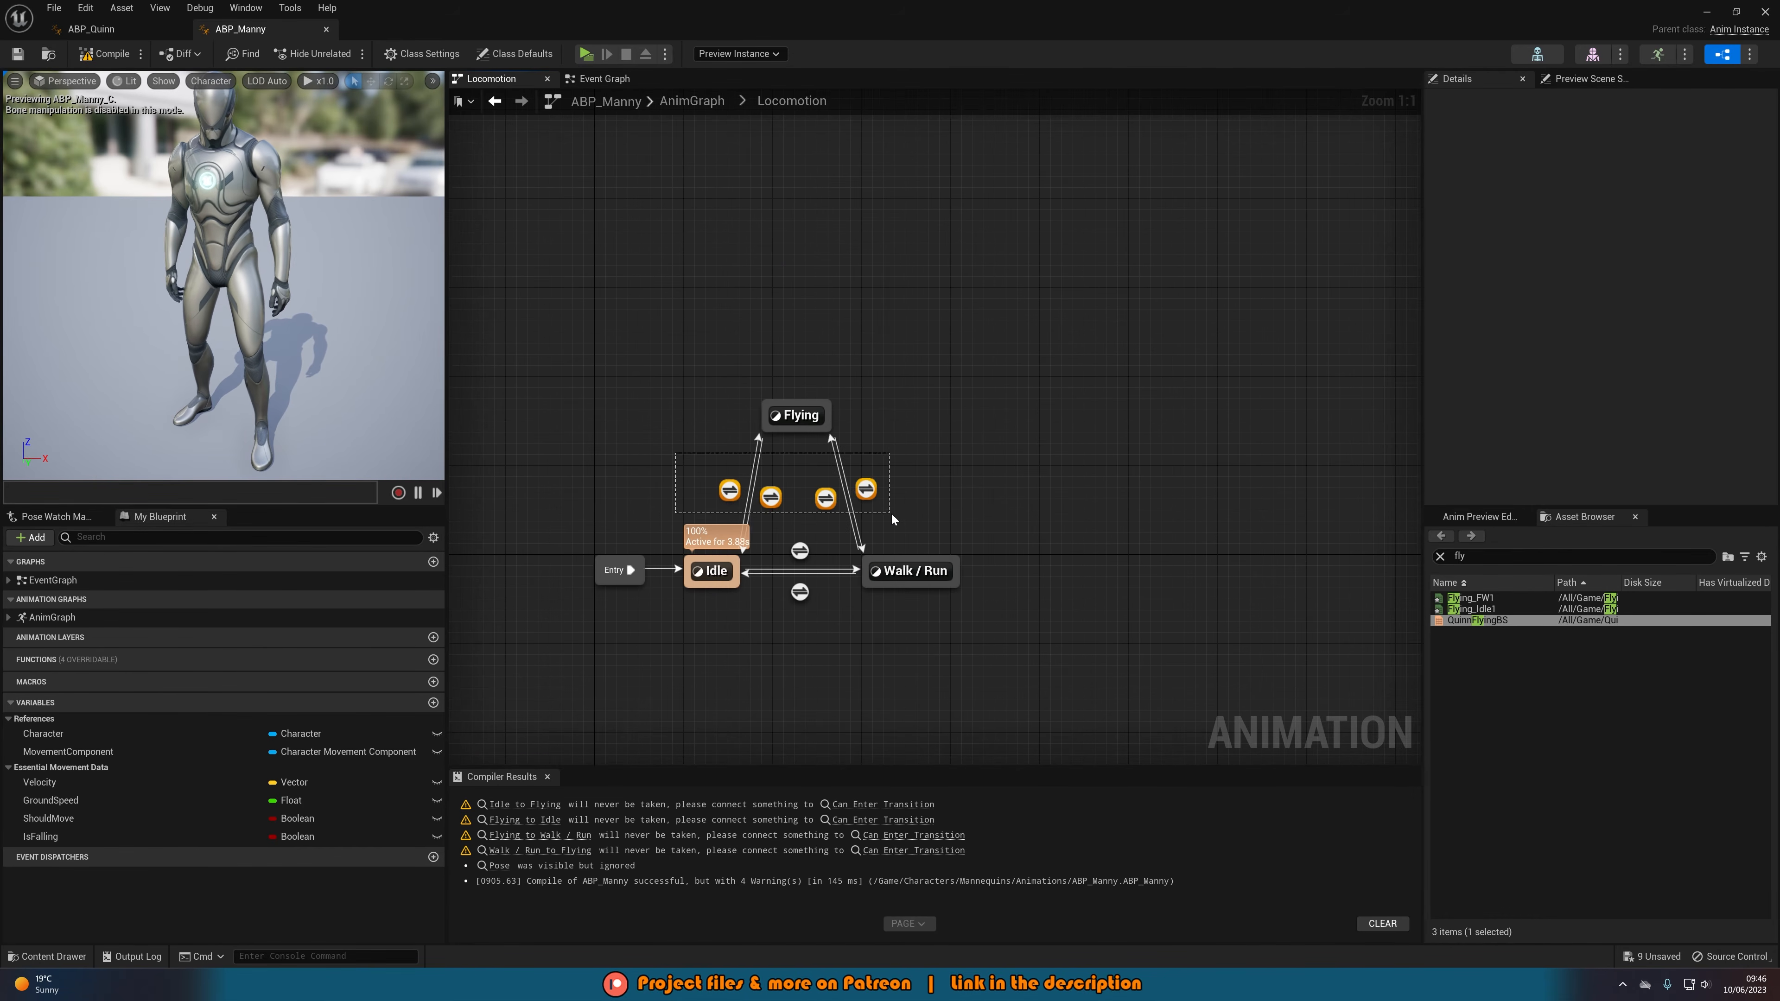
pyautogui.click(891, 513)
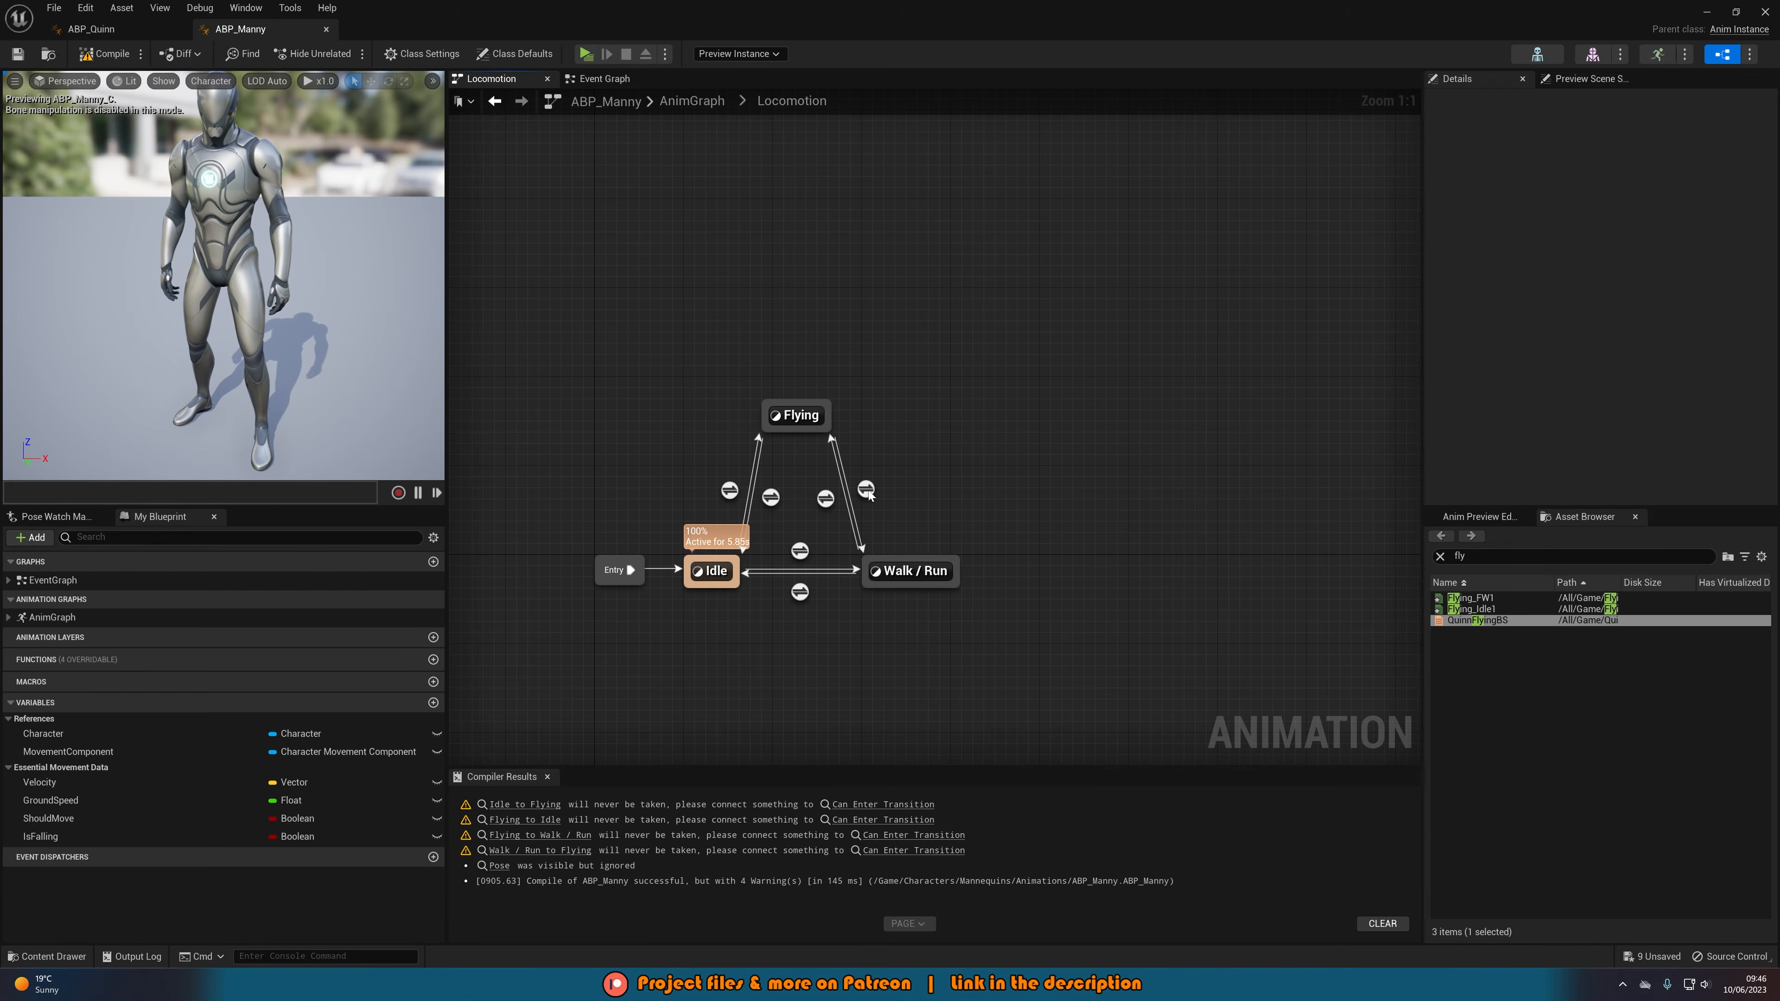
# - Open the Event Graph and add a fourth execution output to the Sequence node
pyautogui.click(602, 79)
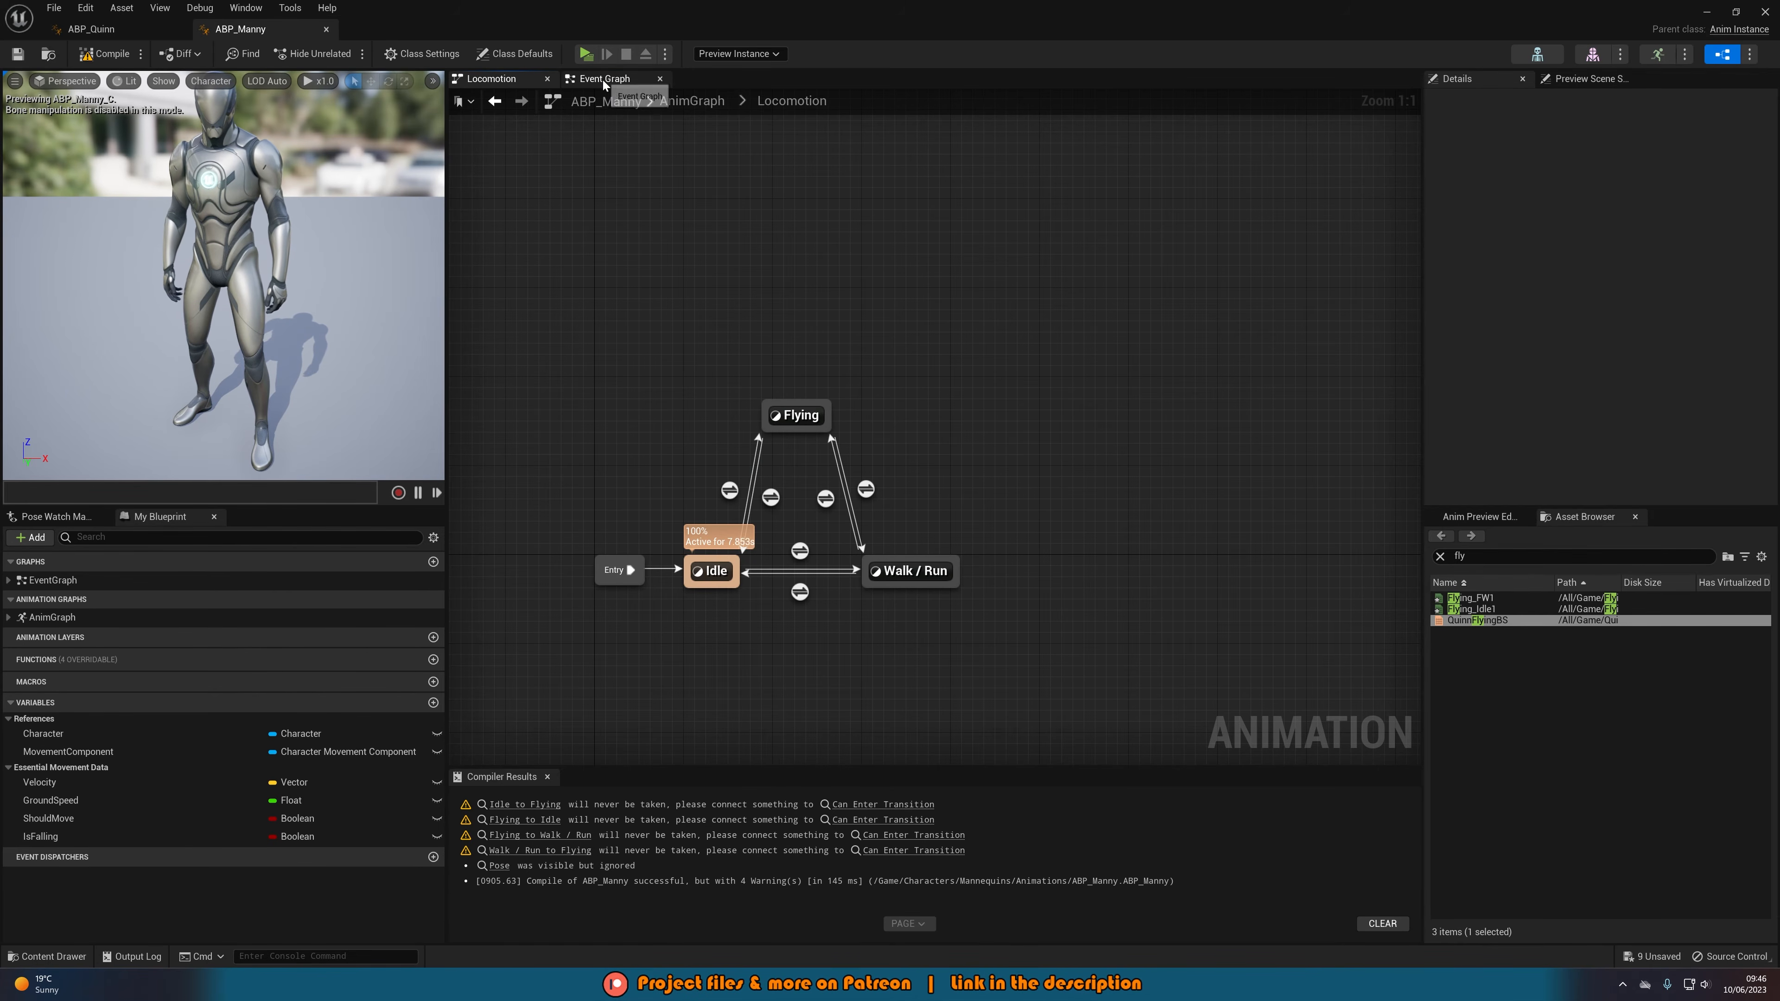
pyautogui.scroll(4, 646, 444)
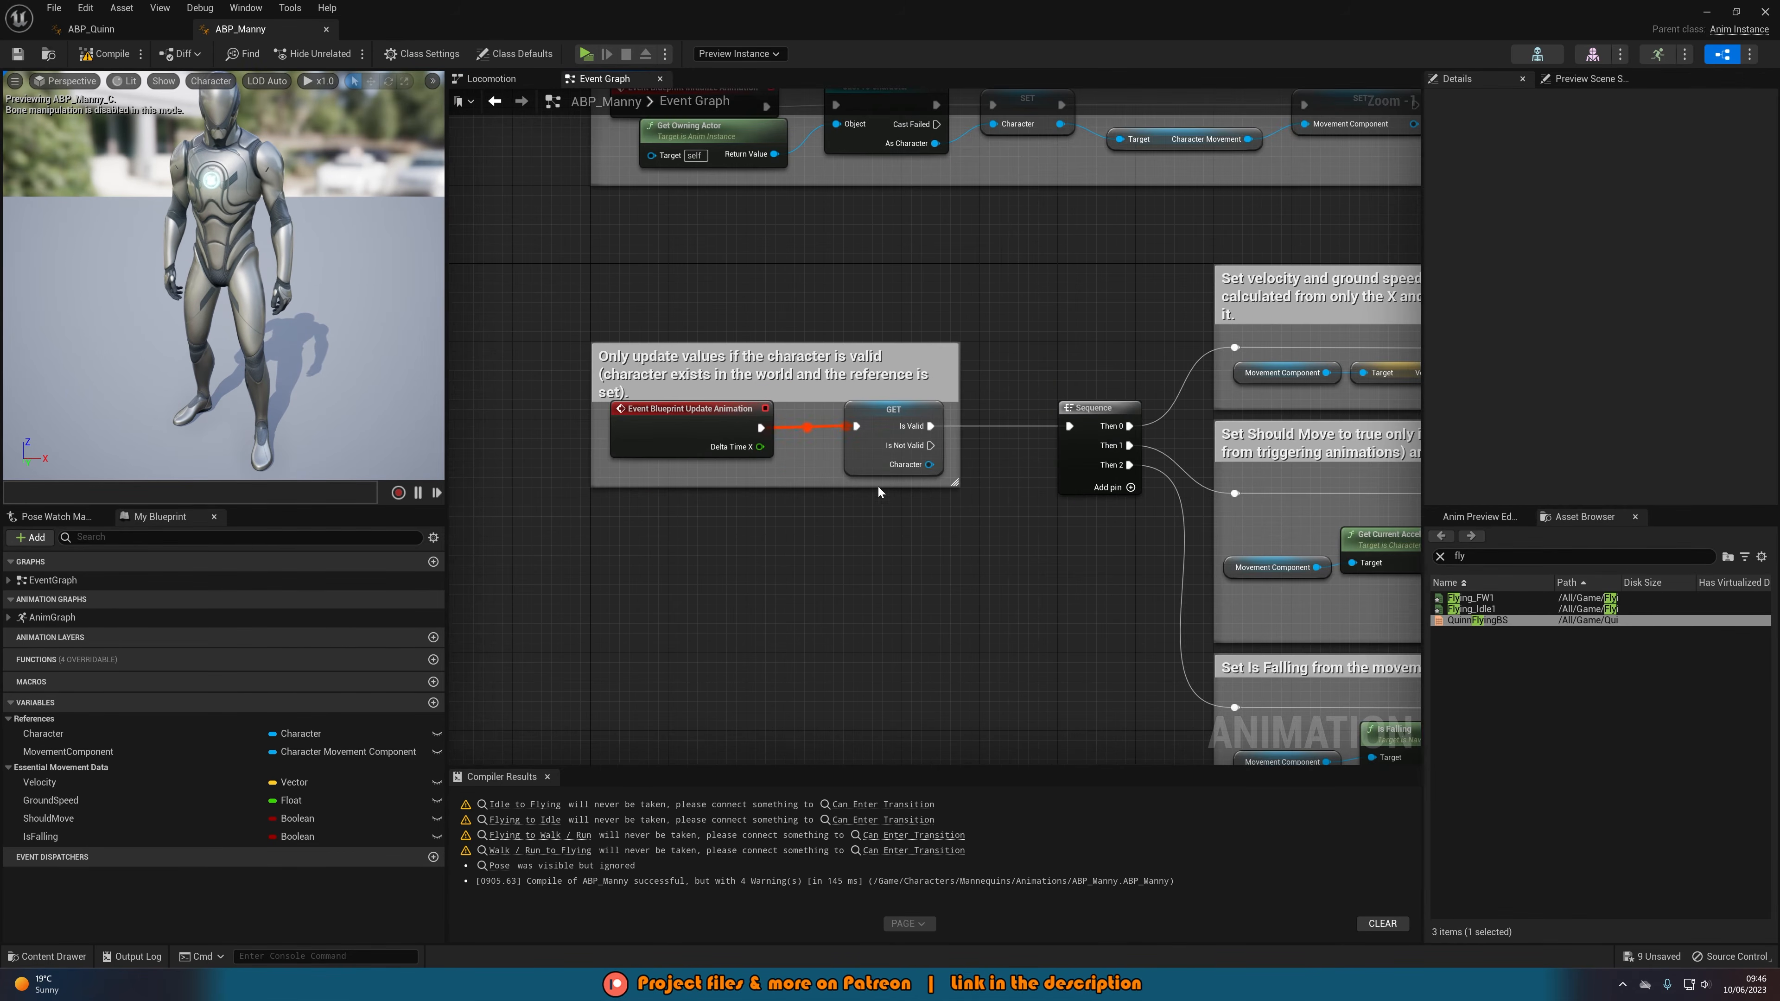
pyautogui.moveTo(761, 647); pyautogui.dragTo(753, 509, button='right')
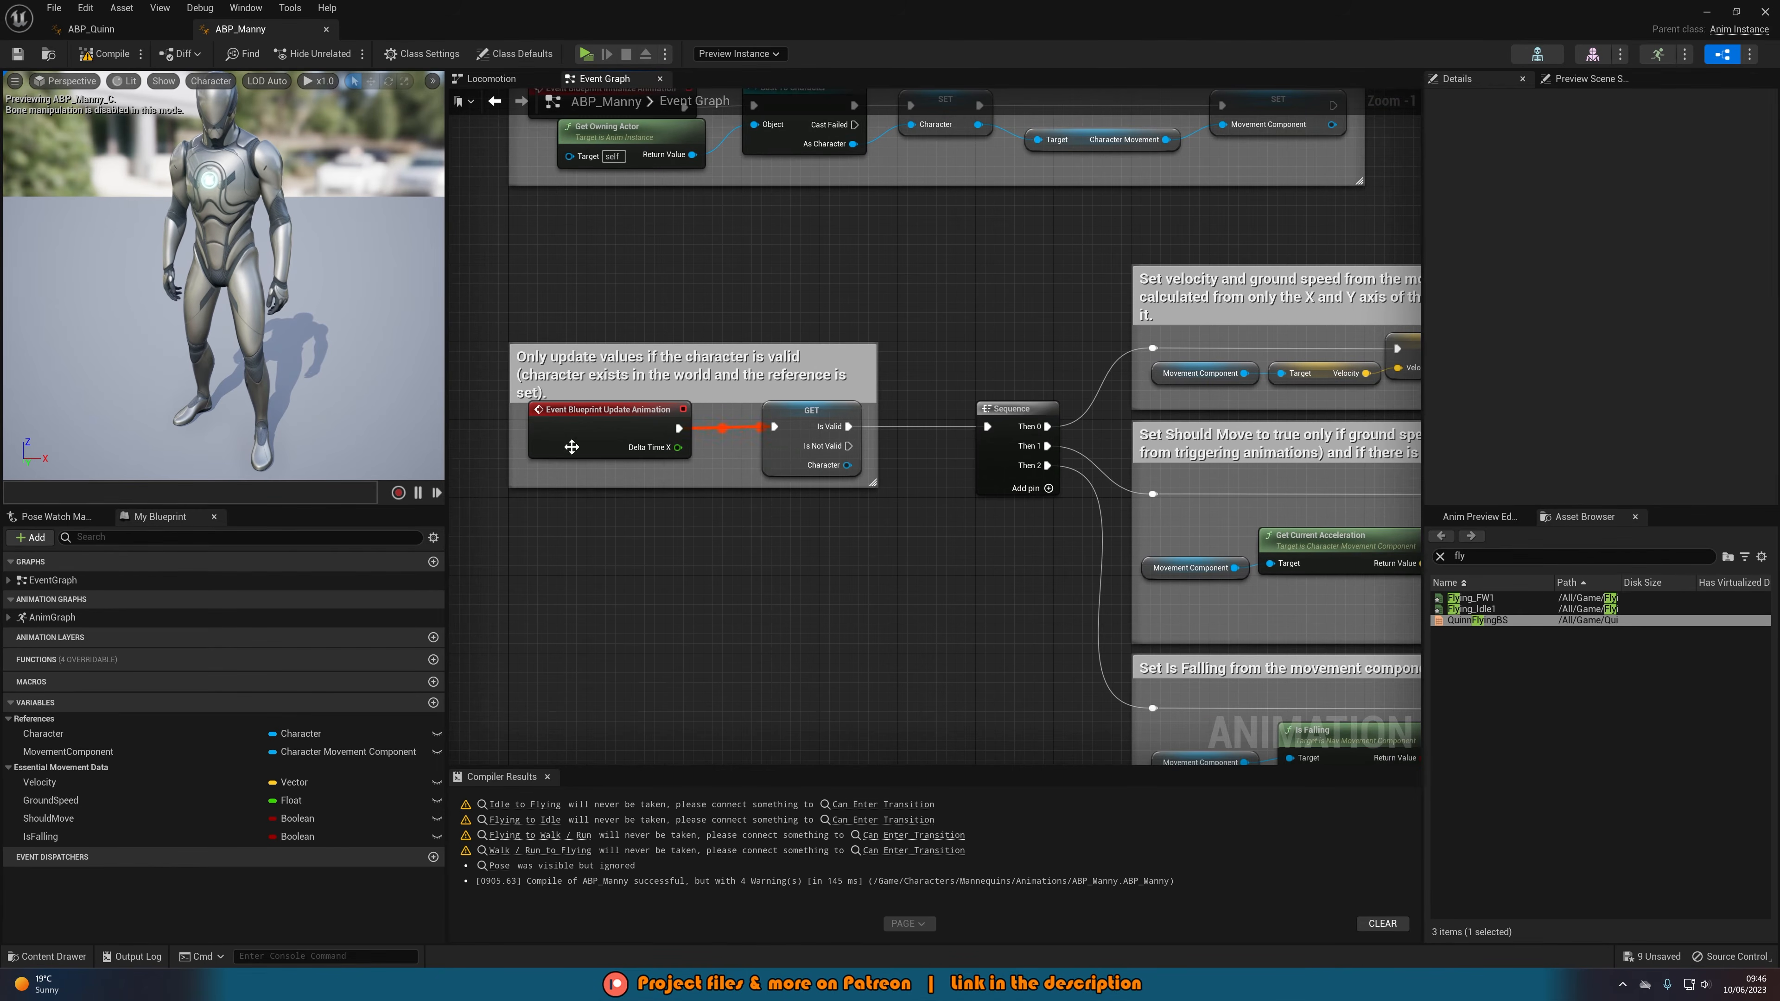
pyautogui.moveTo(935, 502); pyautogui.dragTo(628, 453, button='right')
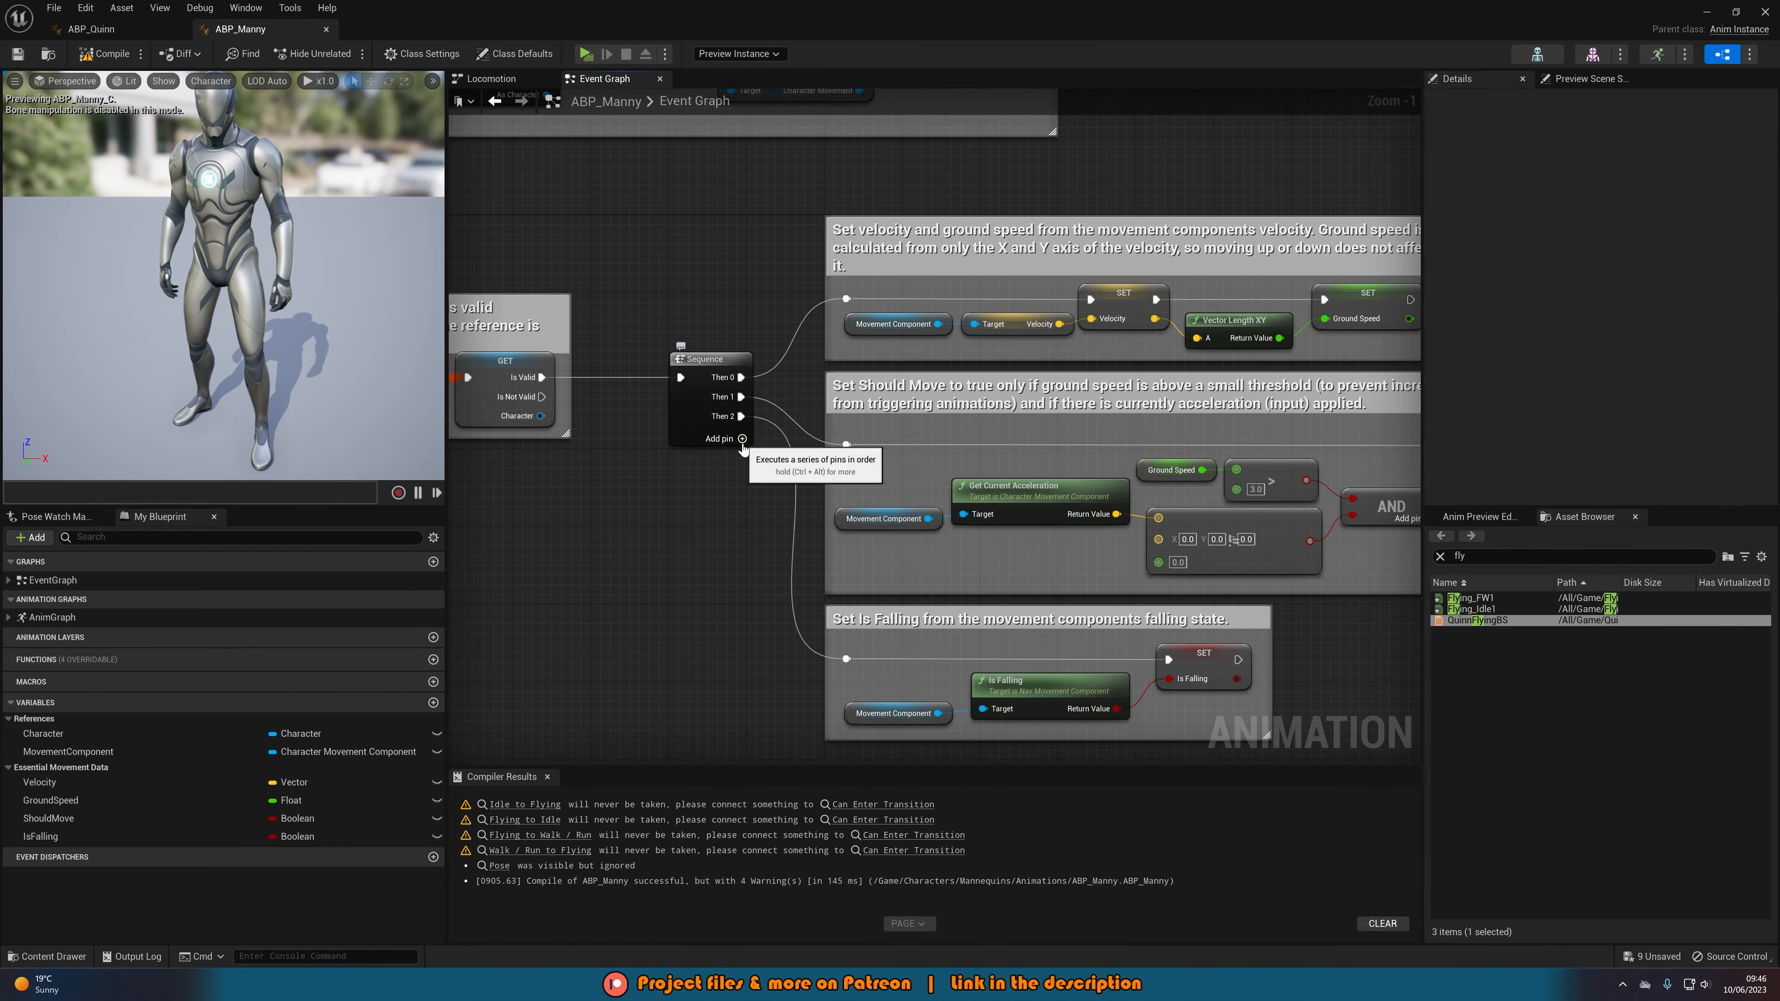
pyautogui.click(741, 441)
# - Duplicate the Movement Component getter below the Is Falling group and add an Is Flying node targeting the copy
pyautogui.moveTo(734, 561); pyautogui.dragTo(548, 486, button='right')
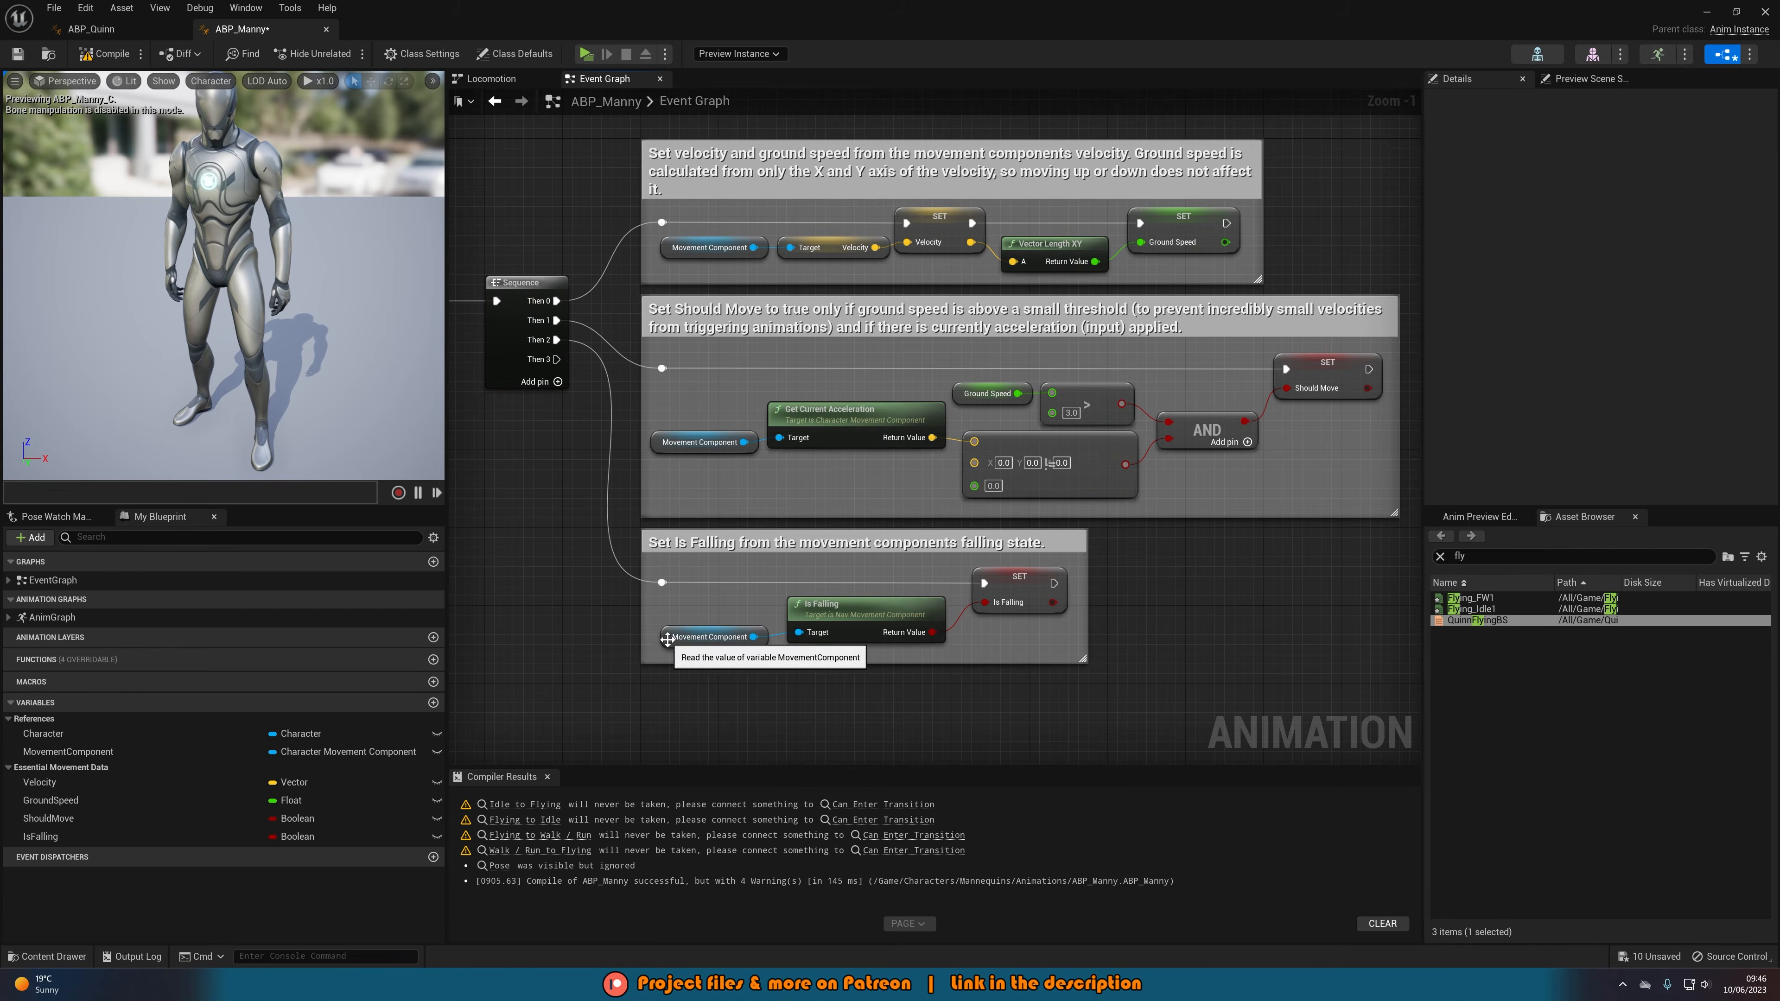
pyautogui.click(710, 637)
pyautogui.hotkey('ctrl', 'v')
pyautogui.moveTo(686, 689); pyautogui.dragTo(798, 699)
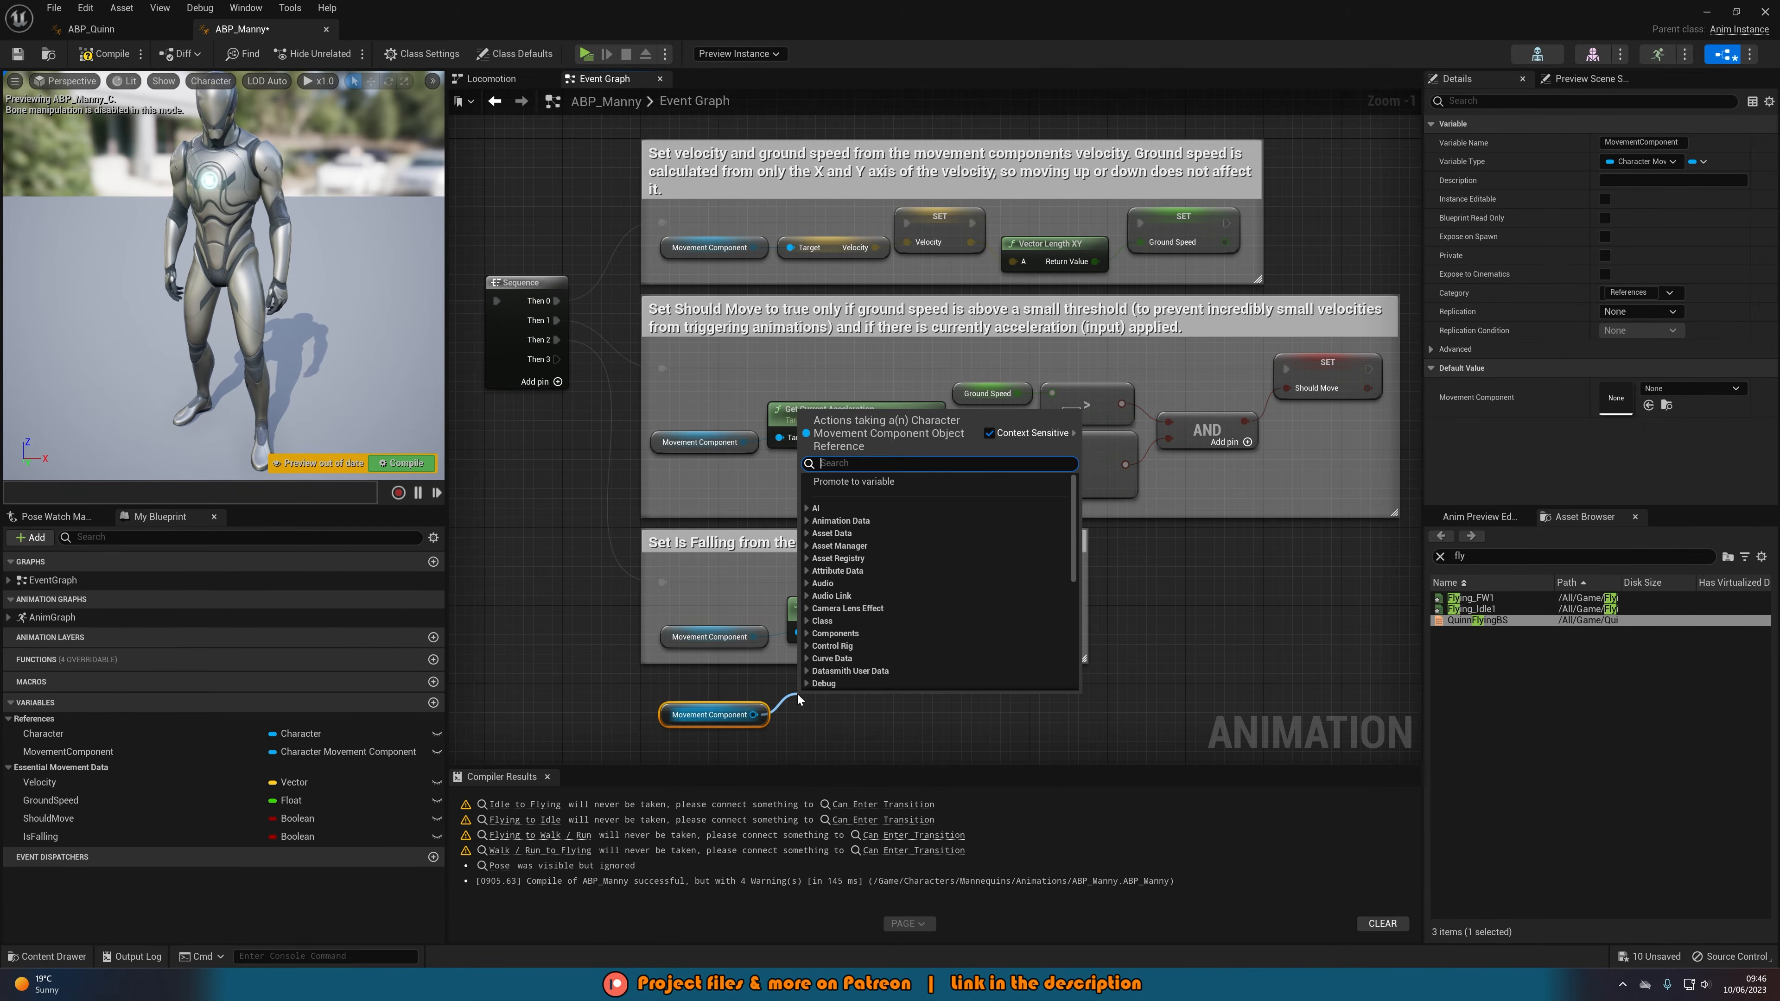
pyautogui.write('is fly')
pyautogui.press('Return')
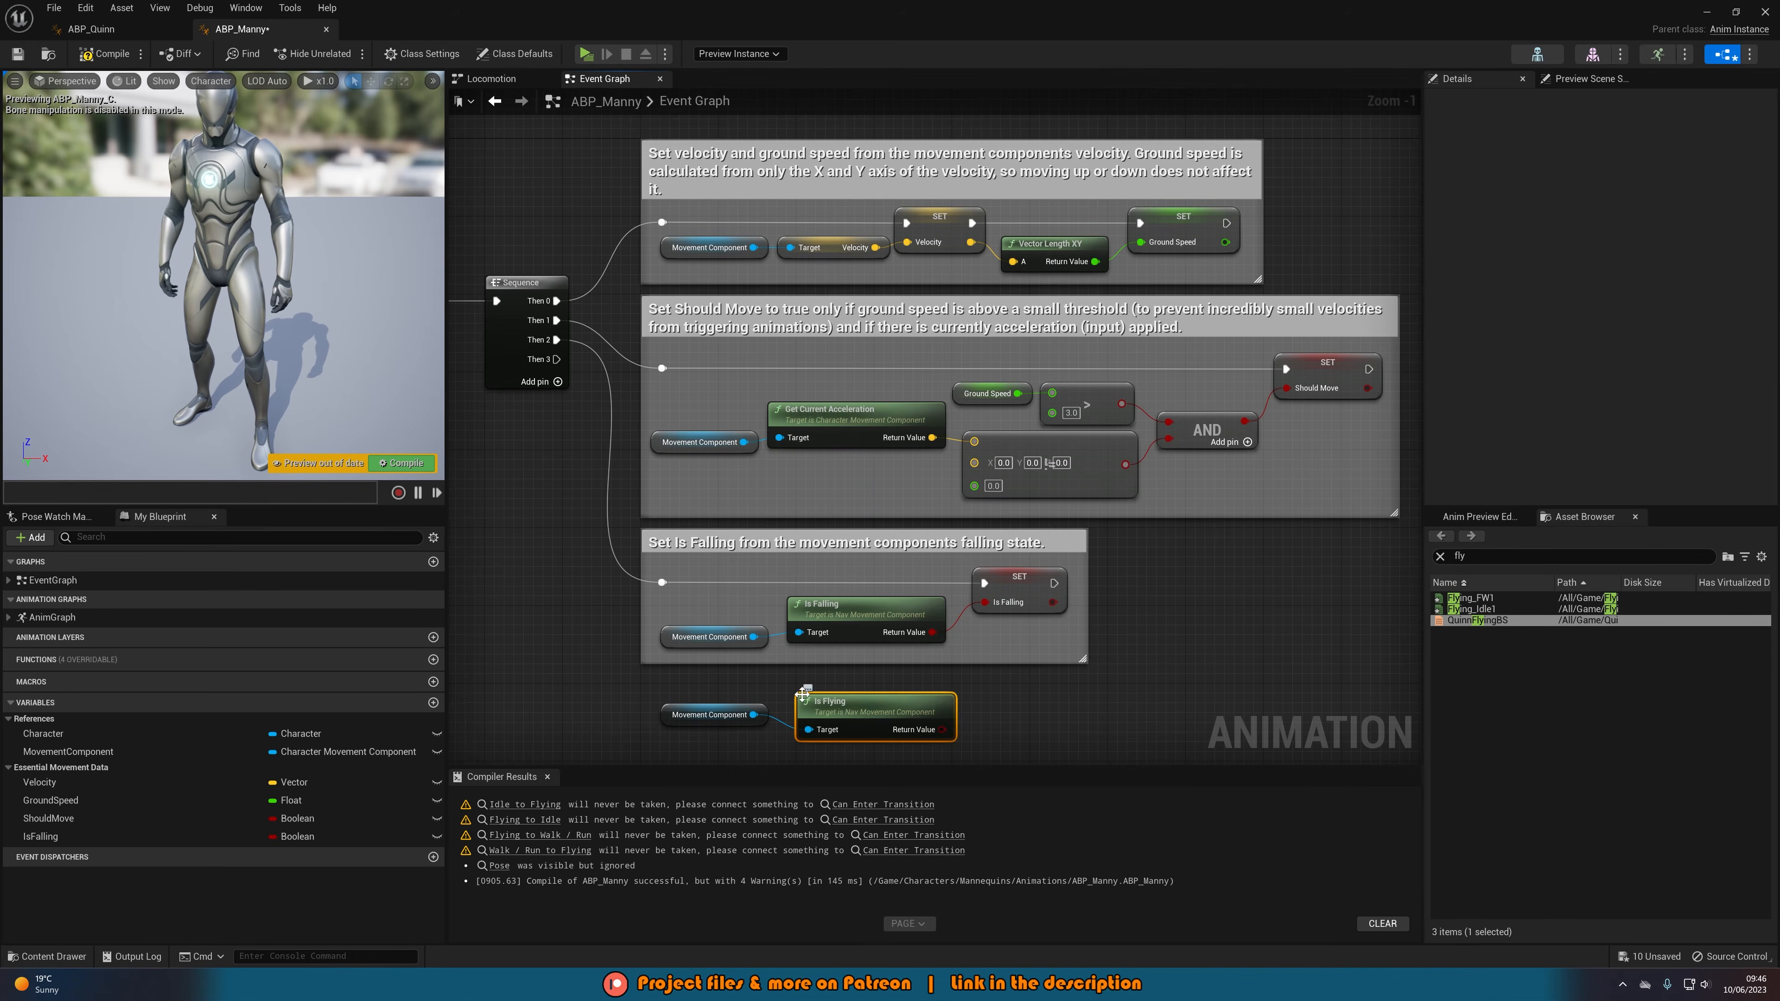
pyautogui.moveTo(843, 713); pyautogui.dragTo(843, 696)
pyautogui.moveTo(797, 700); pyautogui.dragTo(813, 614, button='right')
pyautogui.keyDown('ctrl'); pyautogui.click(760, 625); pyautogui.keyUp('ctrl')
pyautogui.moveTo(873, 616); pyautogui.dragTo(870, 643)
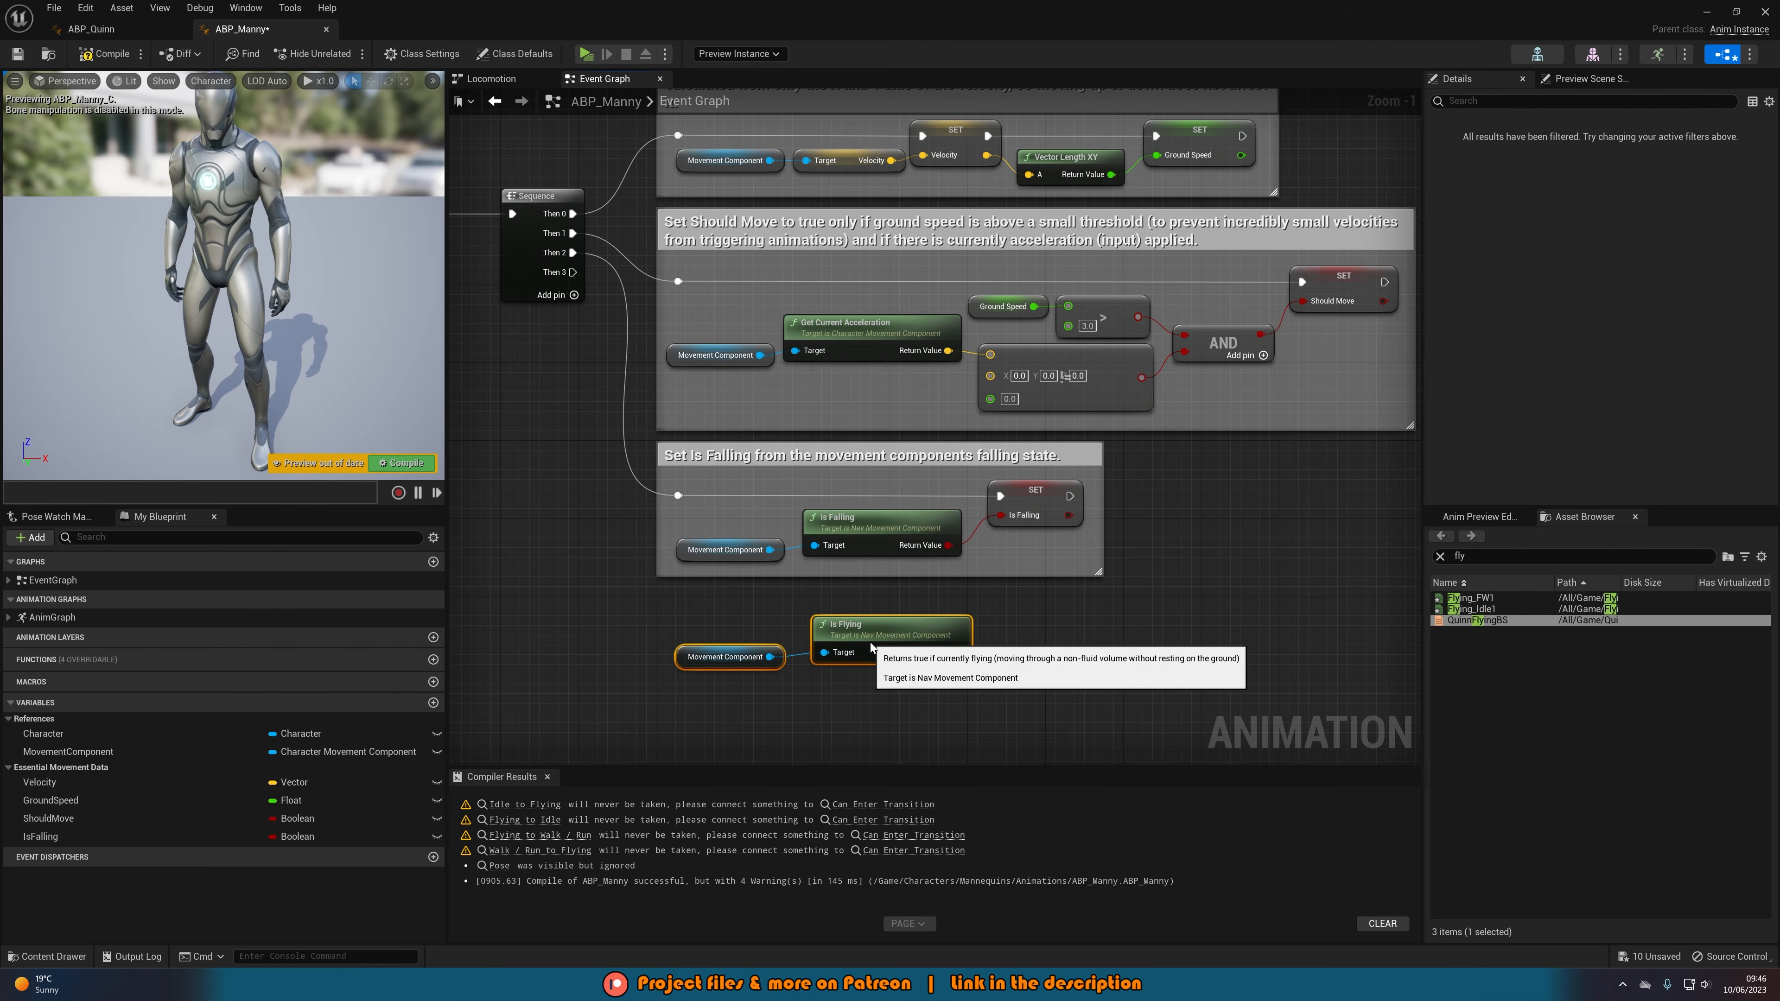
pyautogui.click(895, 610)
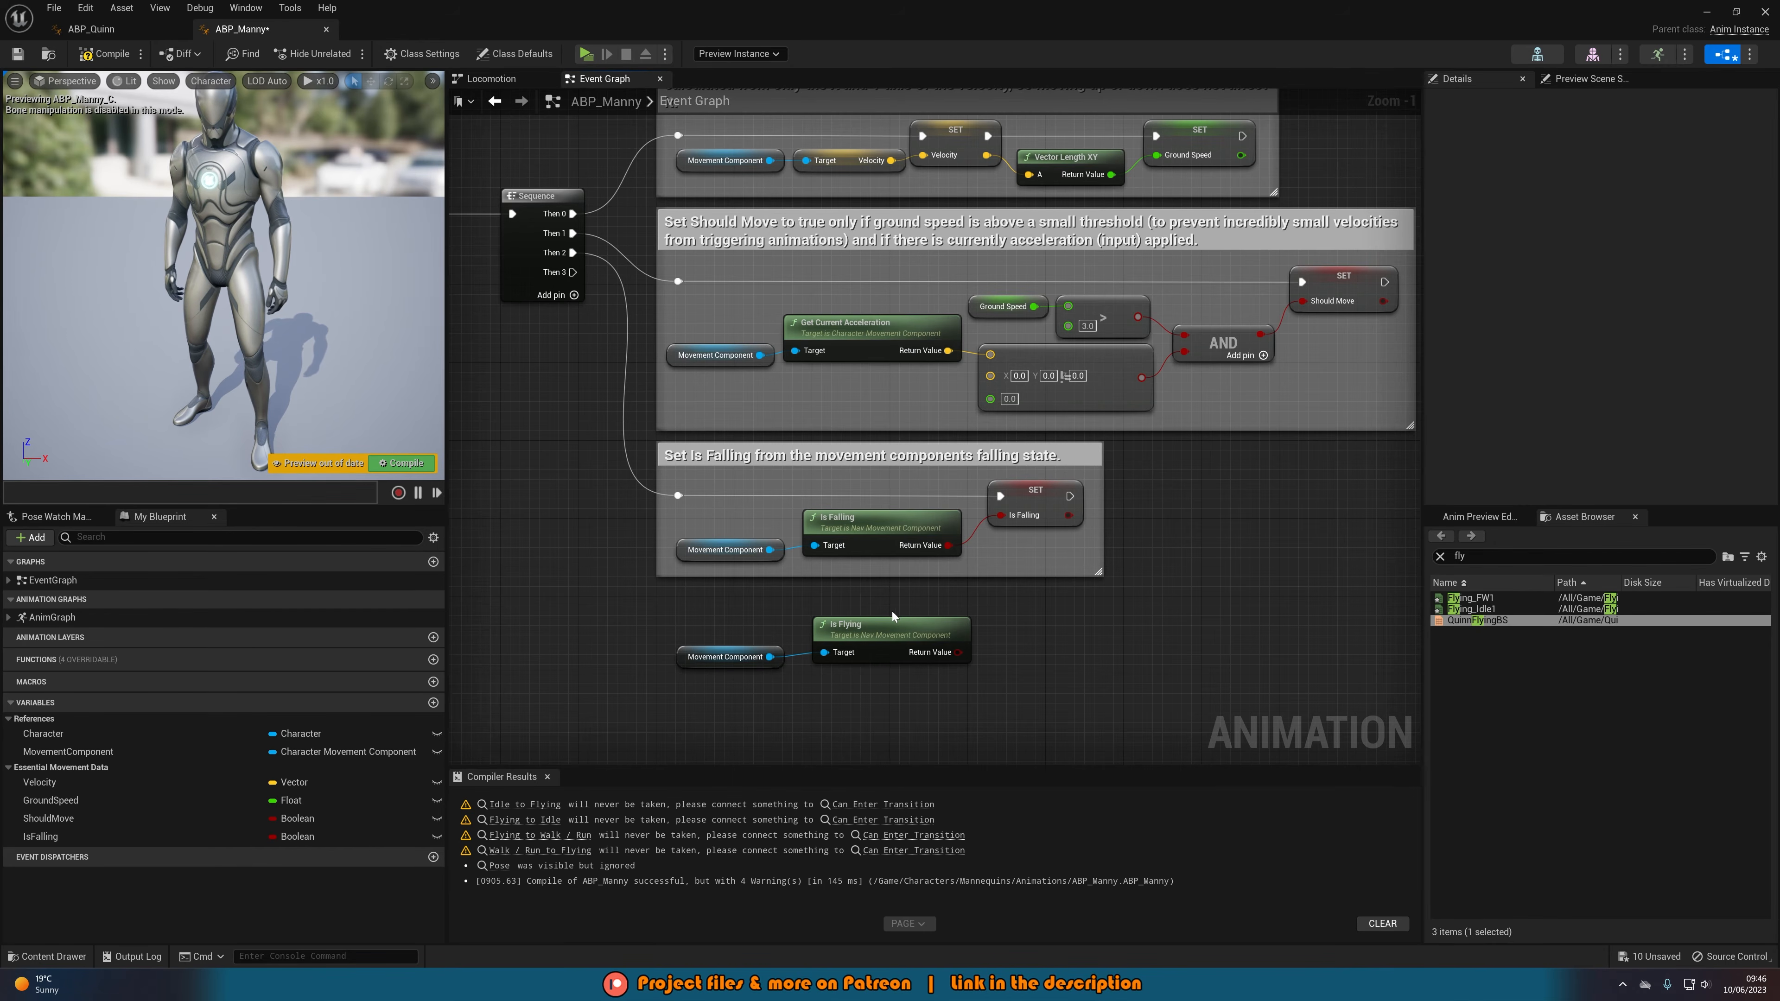
pyautogui.click(871, 637)
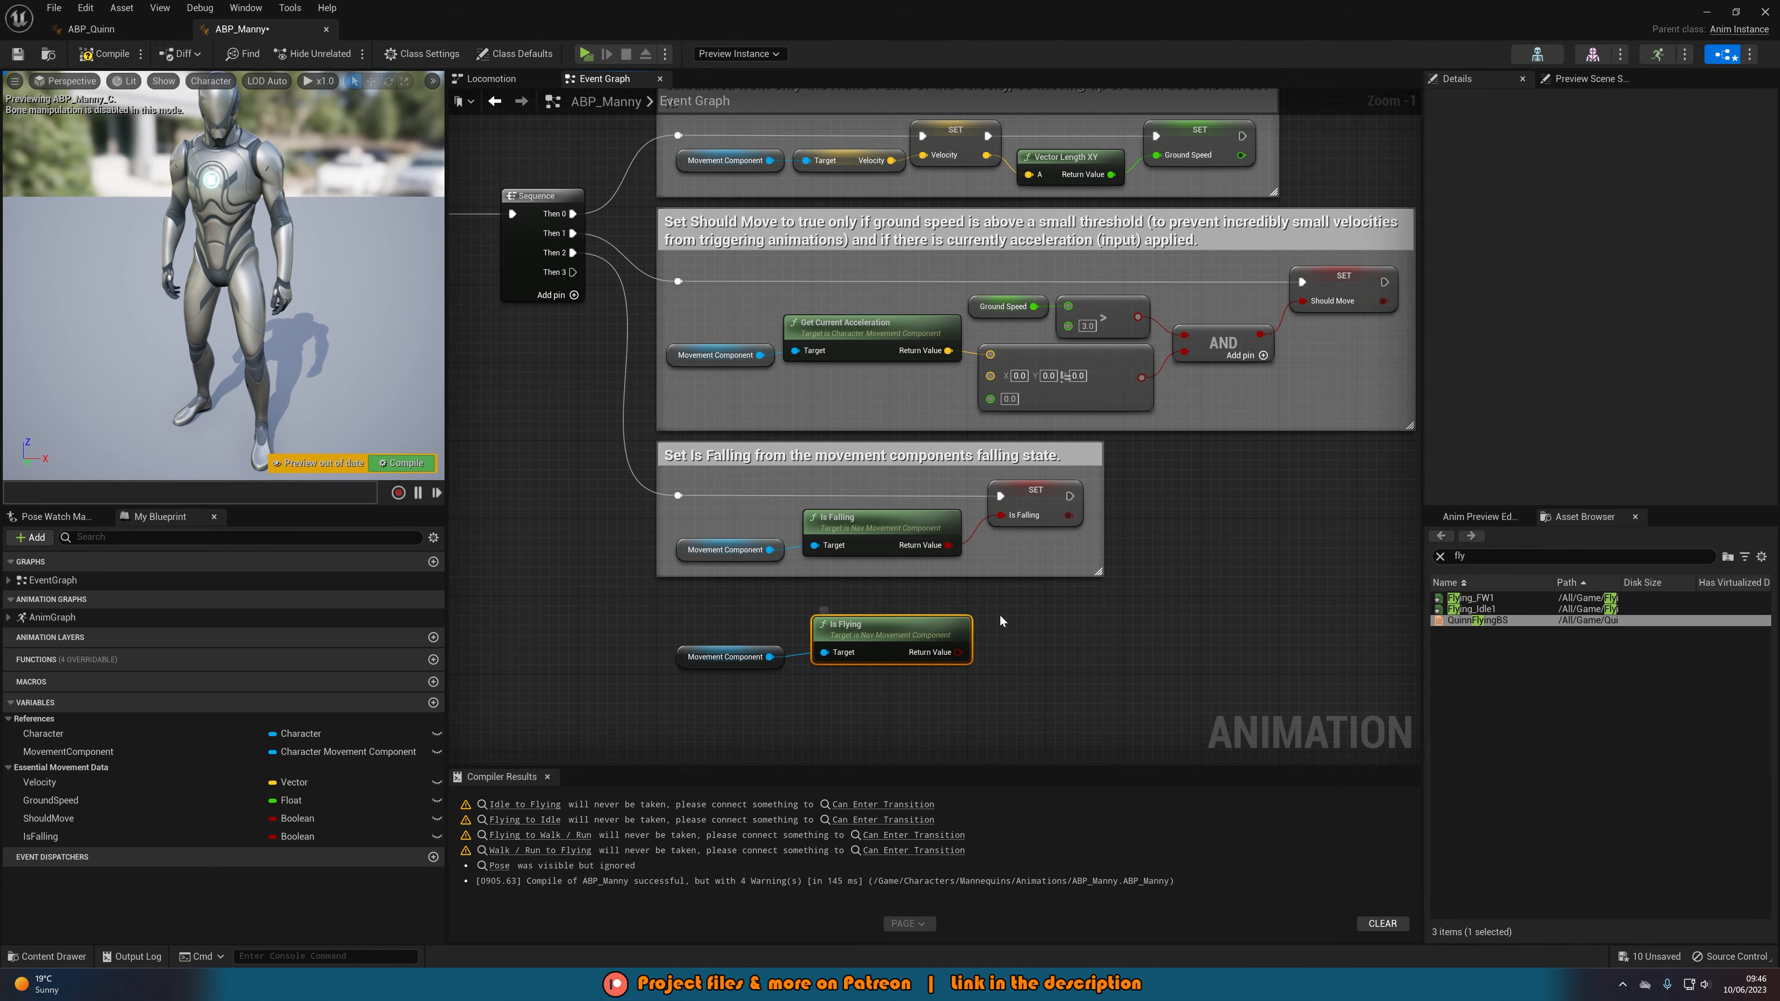
pyautogui.click(982, 605)
# - Promote the Is Flying return value to a new Boolean variable named IsFlying?
pyautogui.moveTo(992, 653); pyautogui.dragTo(894, 634, button='right')
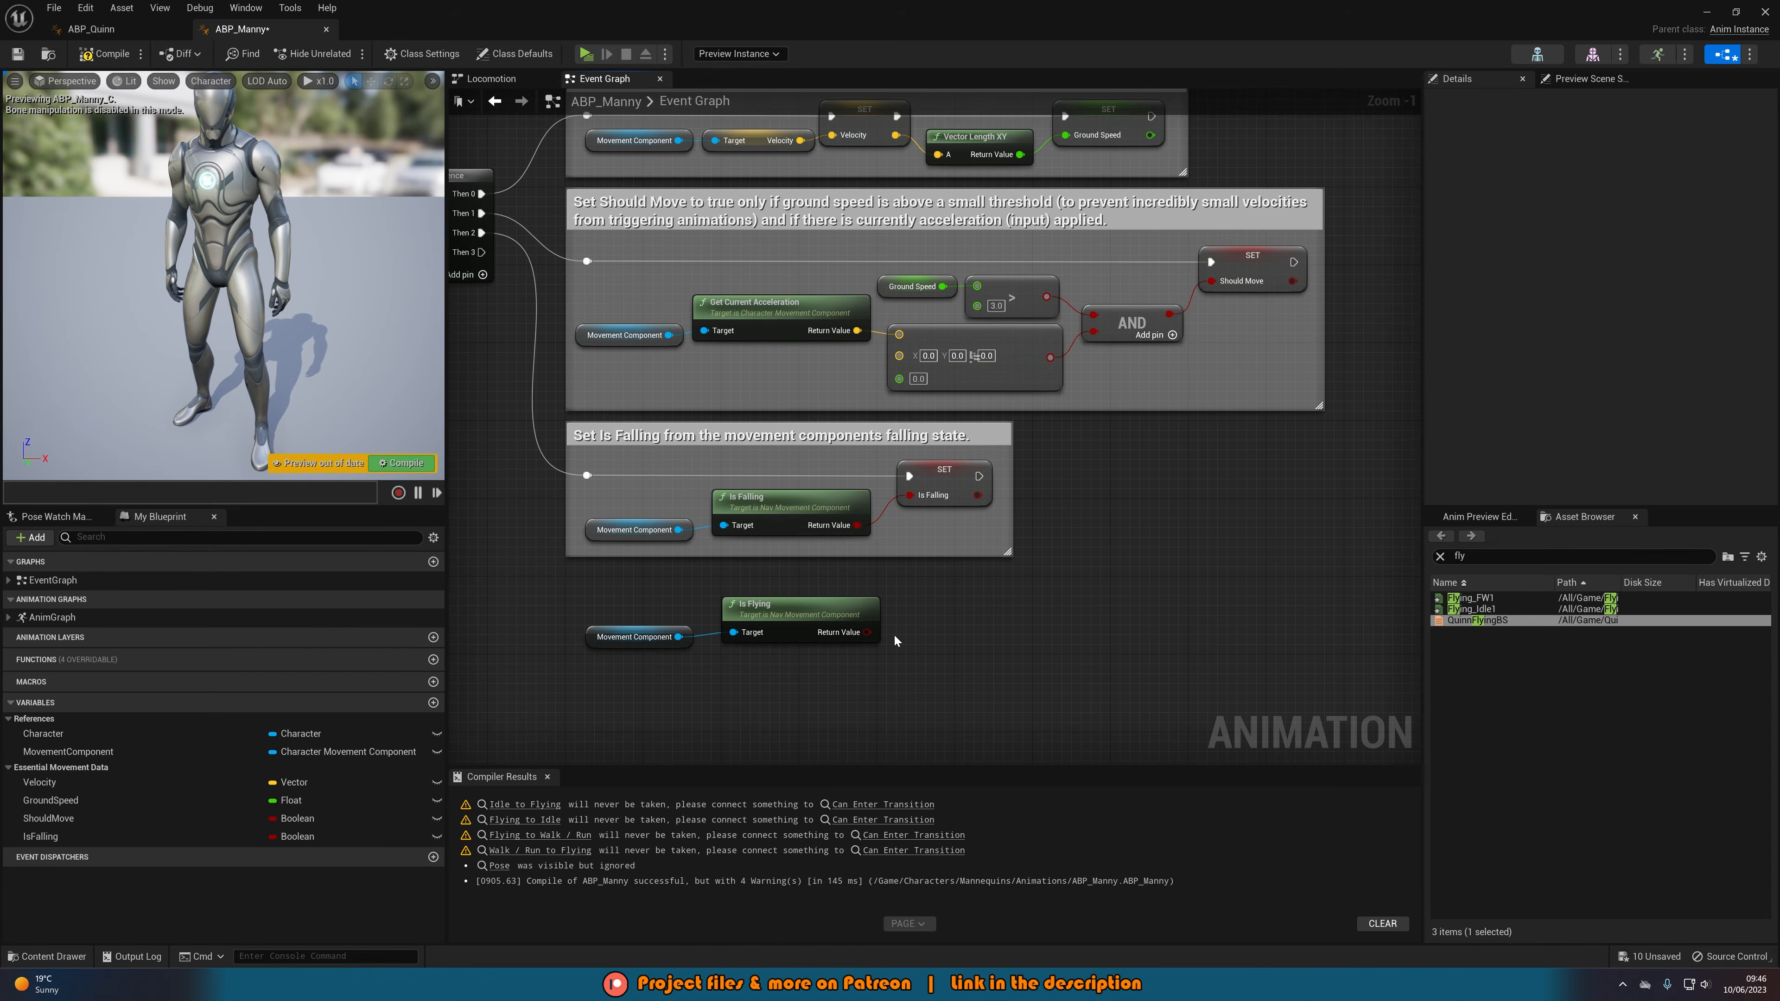
pyautogui.rightClick(868, 632)
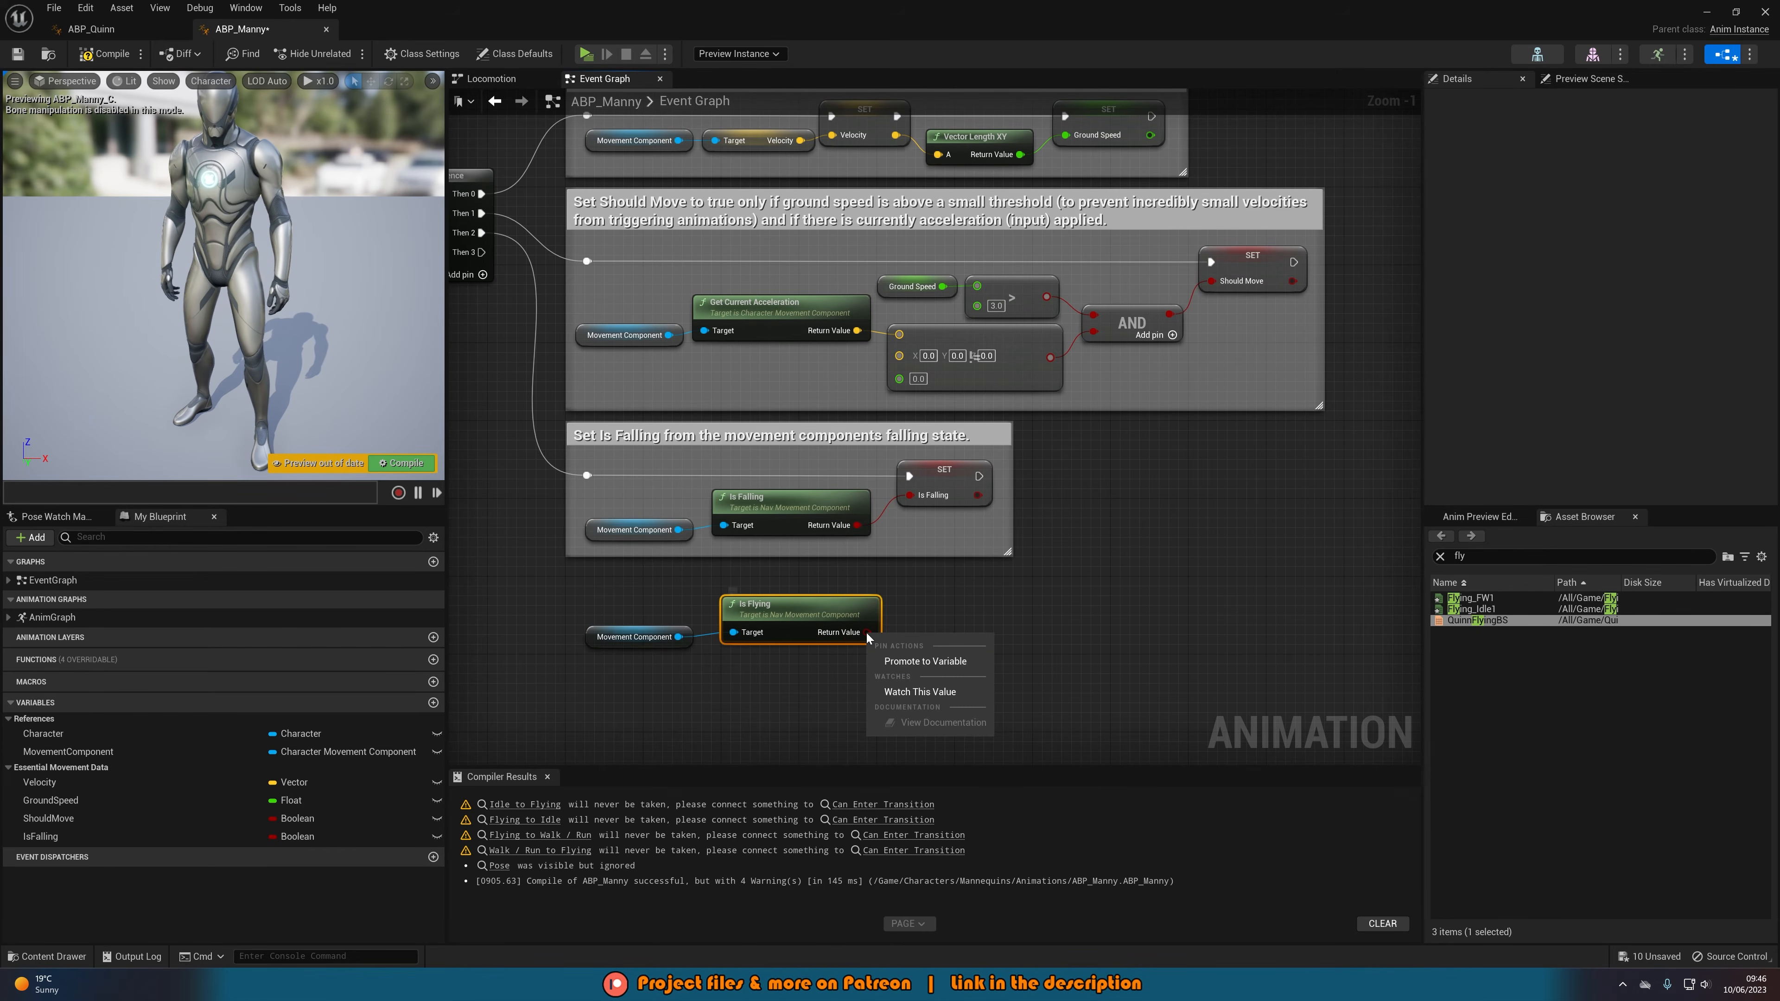
pyautogui.click(899, 661)
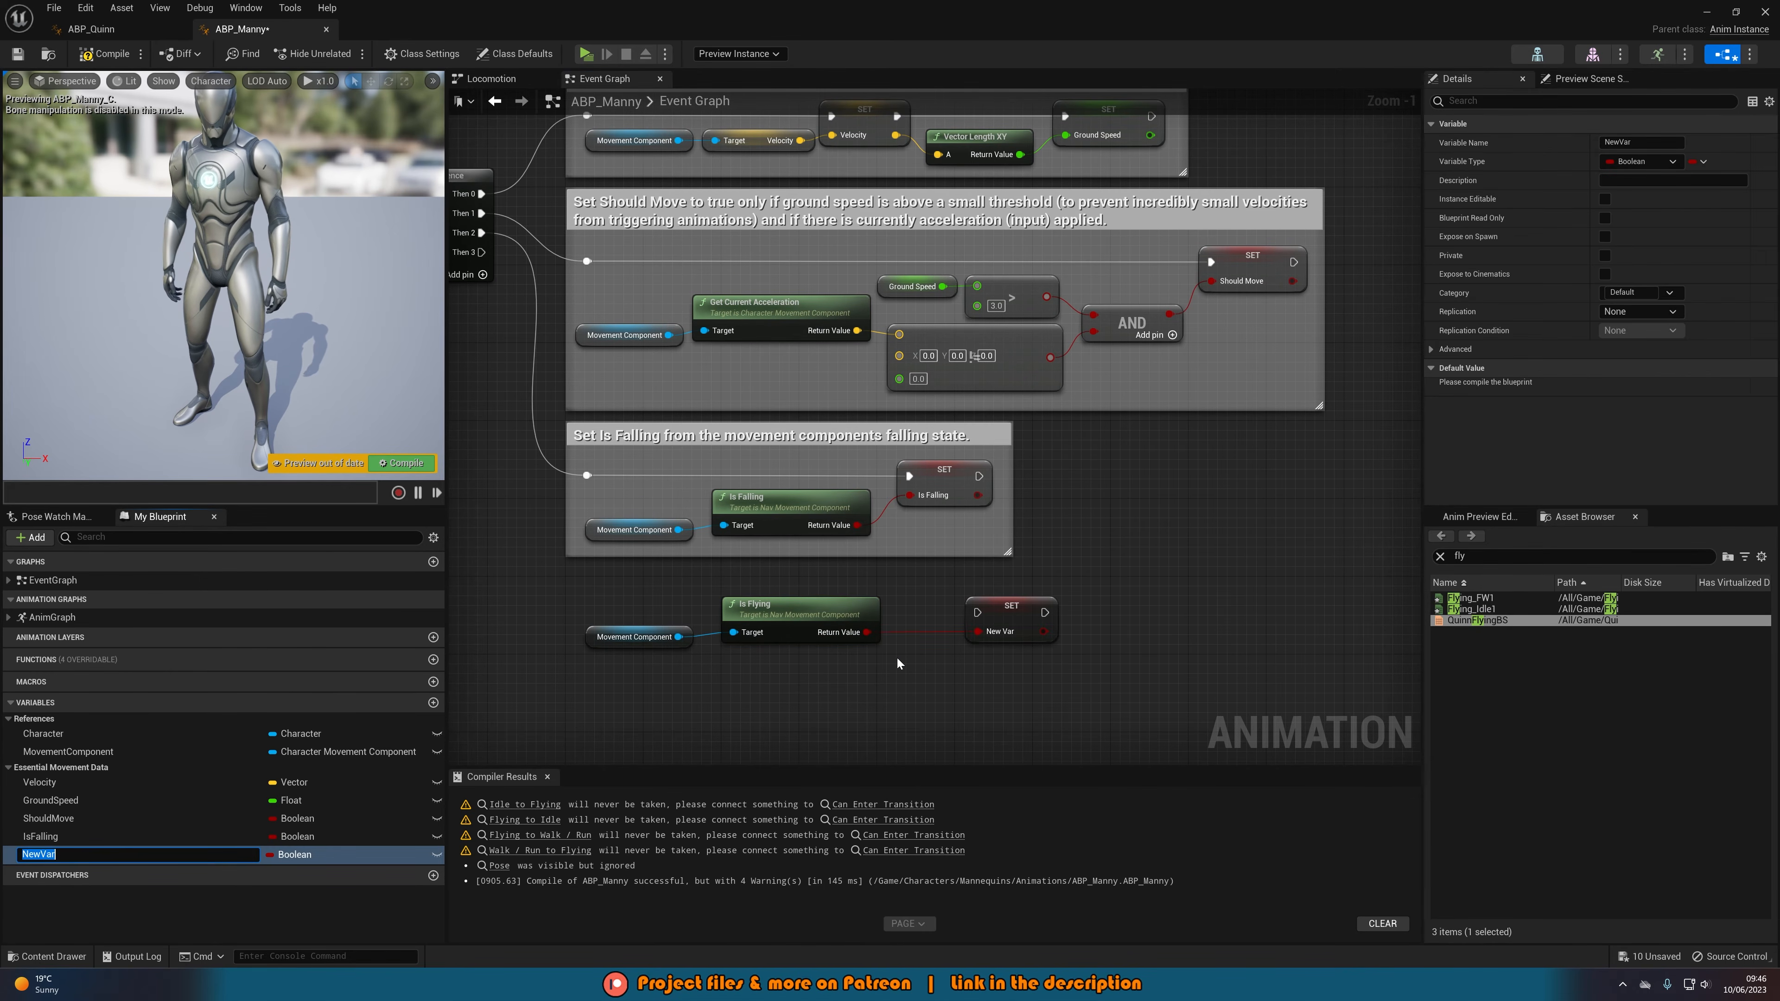
pyautogui.write('IsFlying?')
pyautogui.click(900, 664)
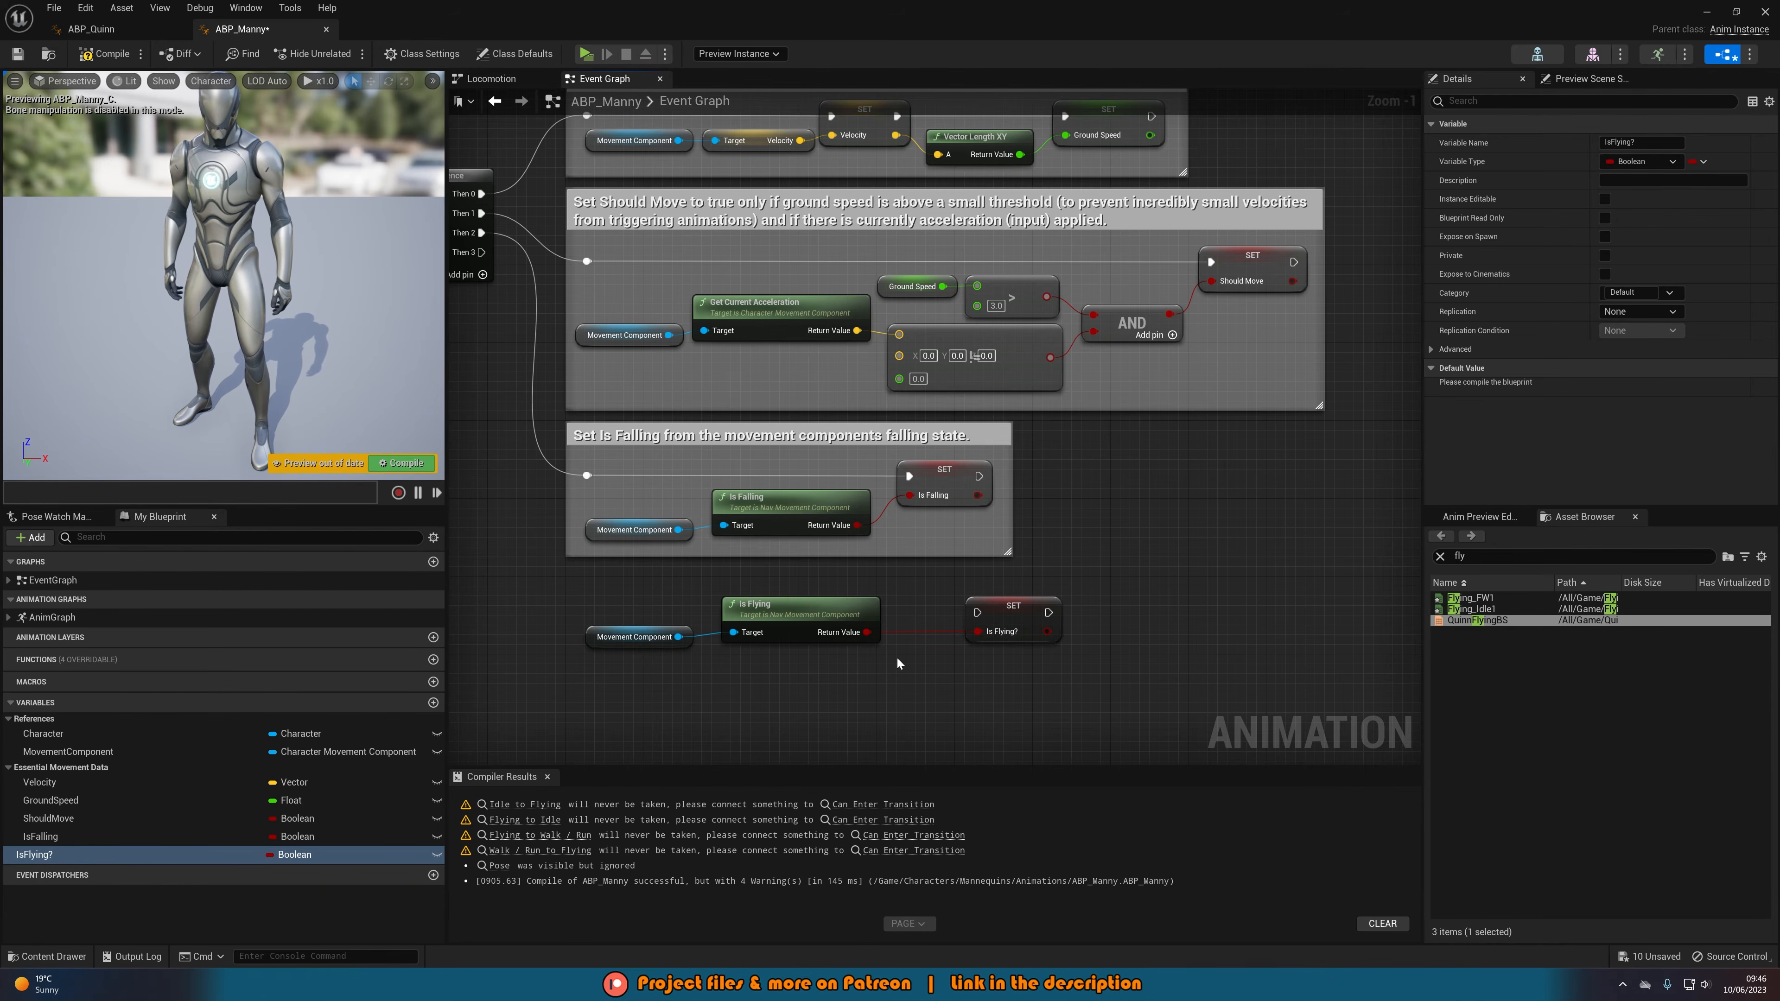
# - Place the Set IsFlying? node beside Is Flying and wire it to the Sequence's Then 3 output through a reroute node
pyautogui.moveTo(1006, 606); pyautogui.dragTo(959, 588)
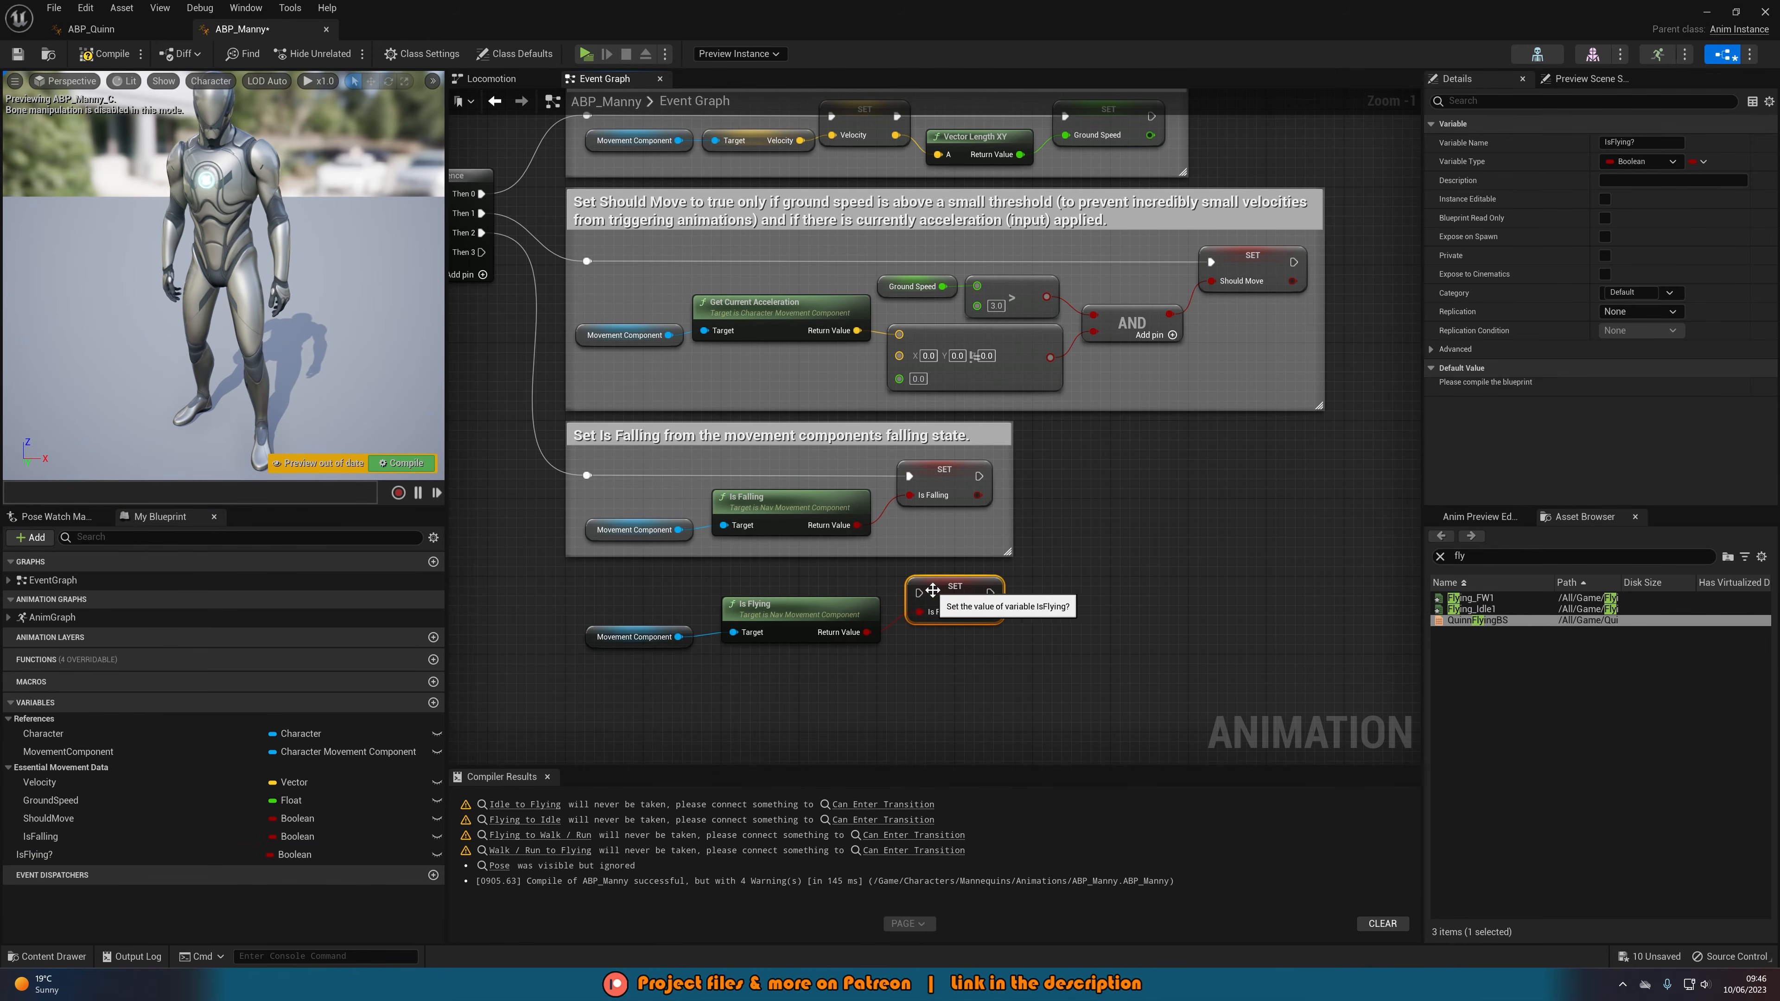
pyautogui.moveTo(919, 592); pyautogui.dragTo(660, 350)
pyautogui.moveTo(481, 256); pyautogui.dragTo(482, 257)
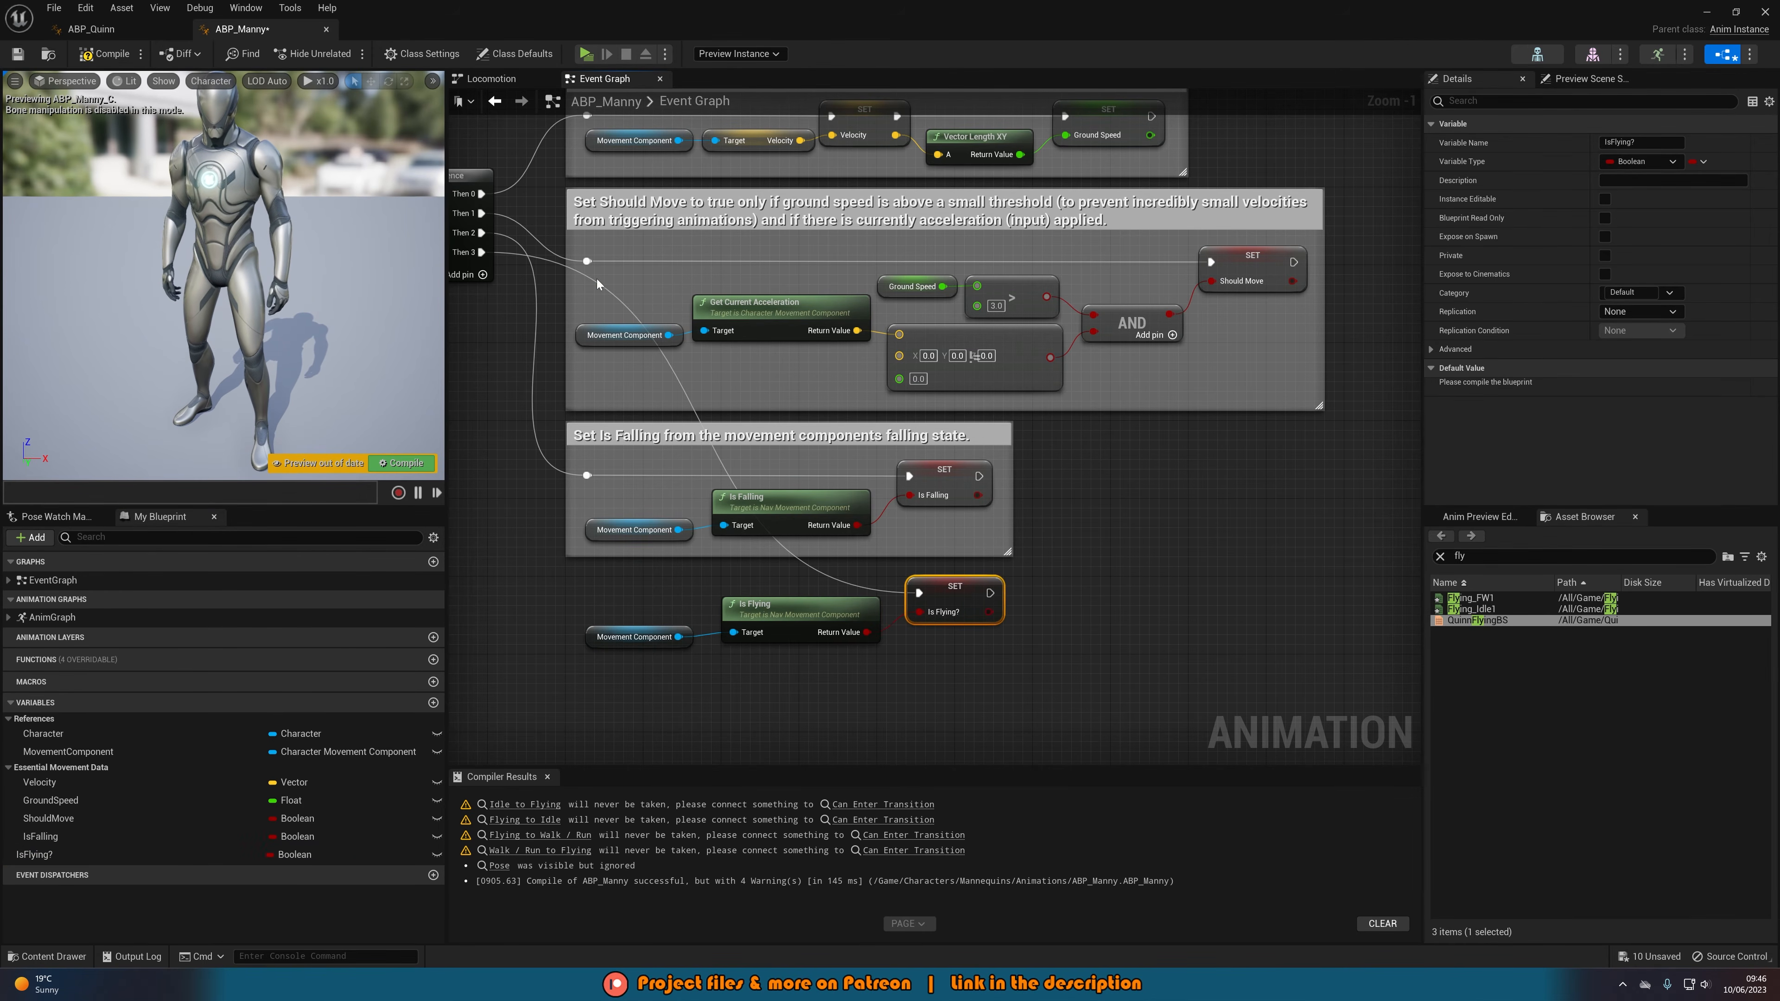
pyautogui.click(592, 284)
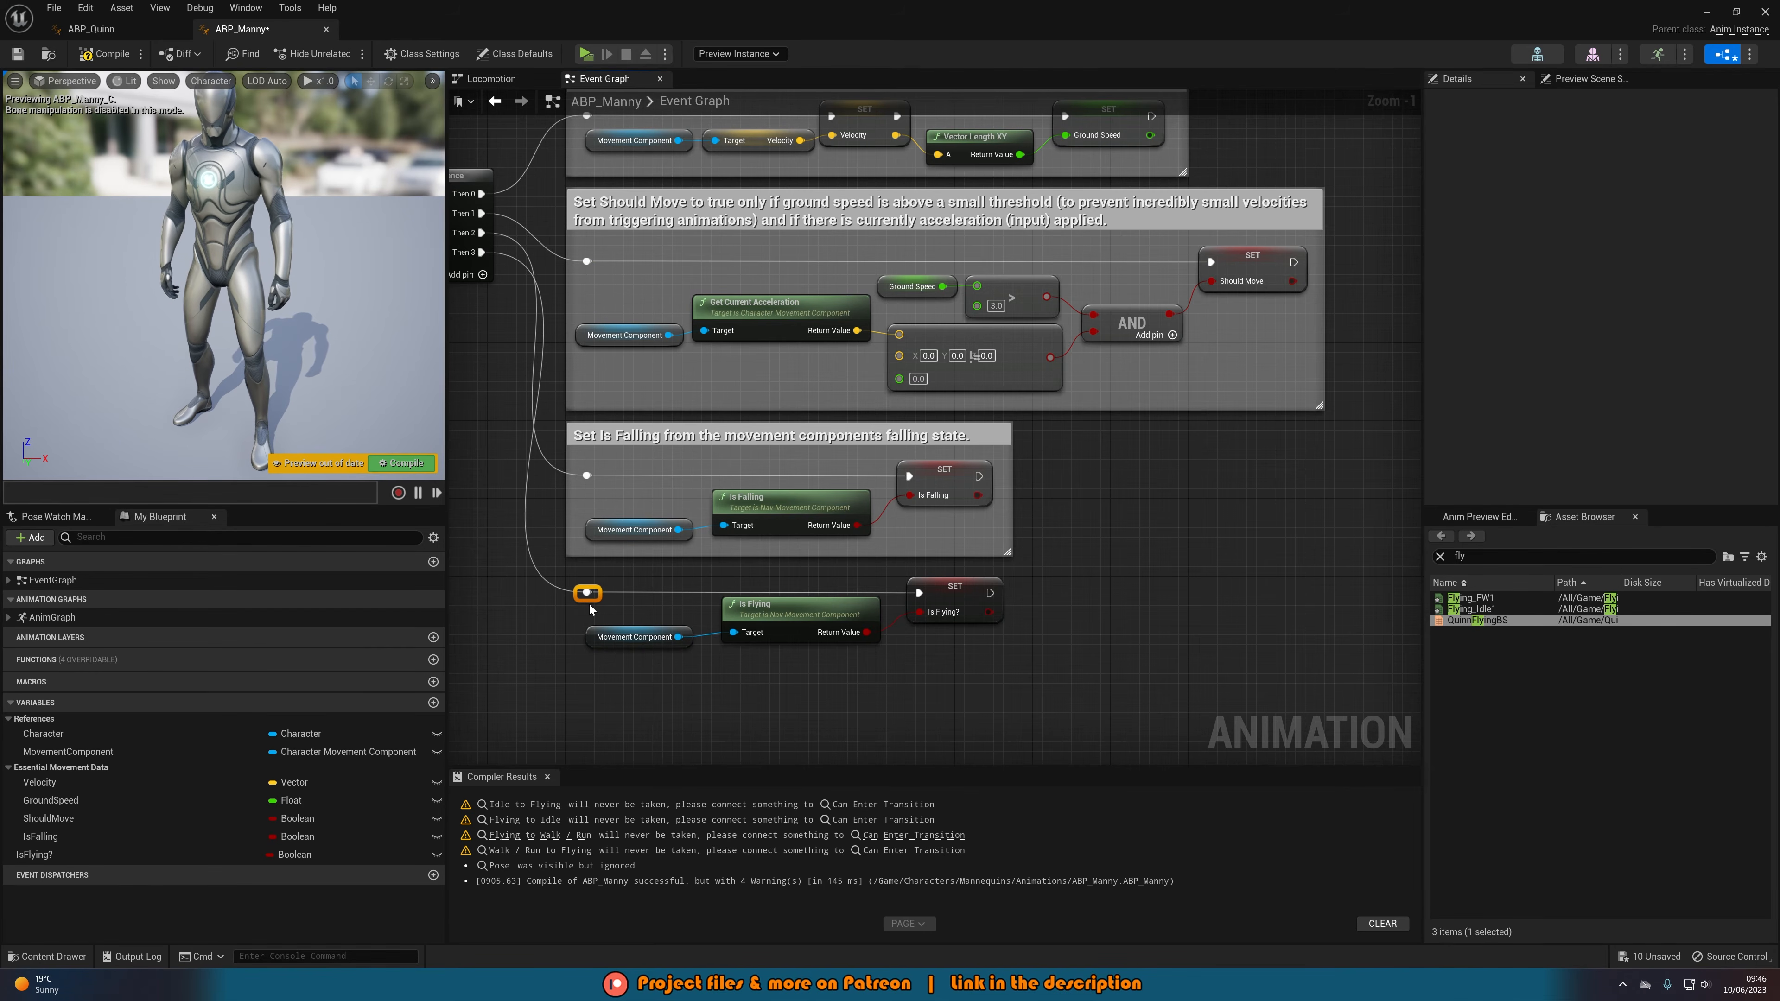
pyautogui.scroll(-2, 695, 624)
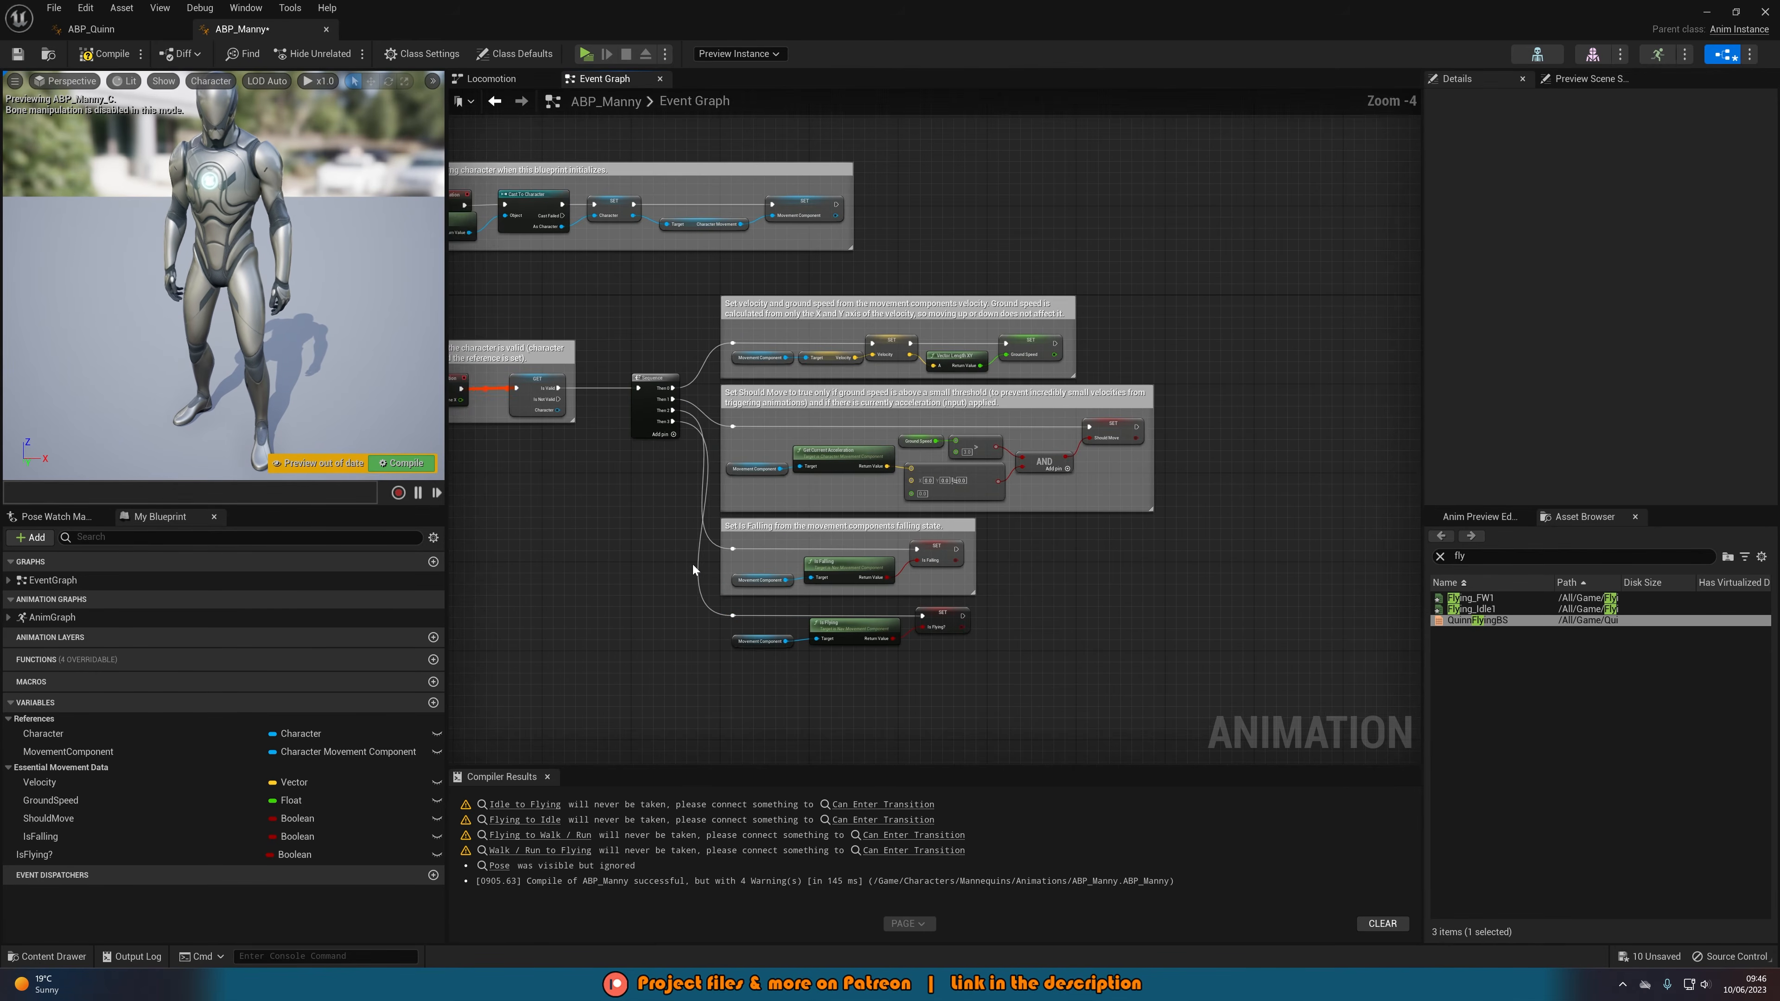
pyautogui.moveTo(692, 564); pyautogui.dragTo(856, 561, button='right')
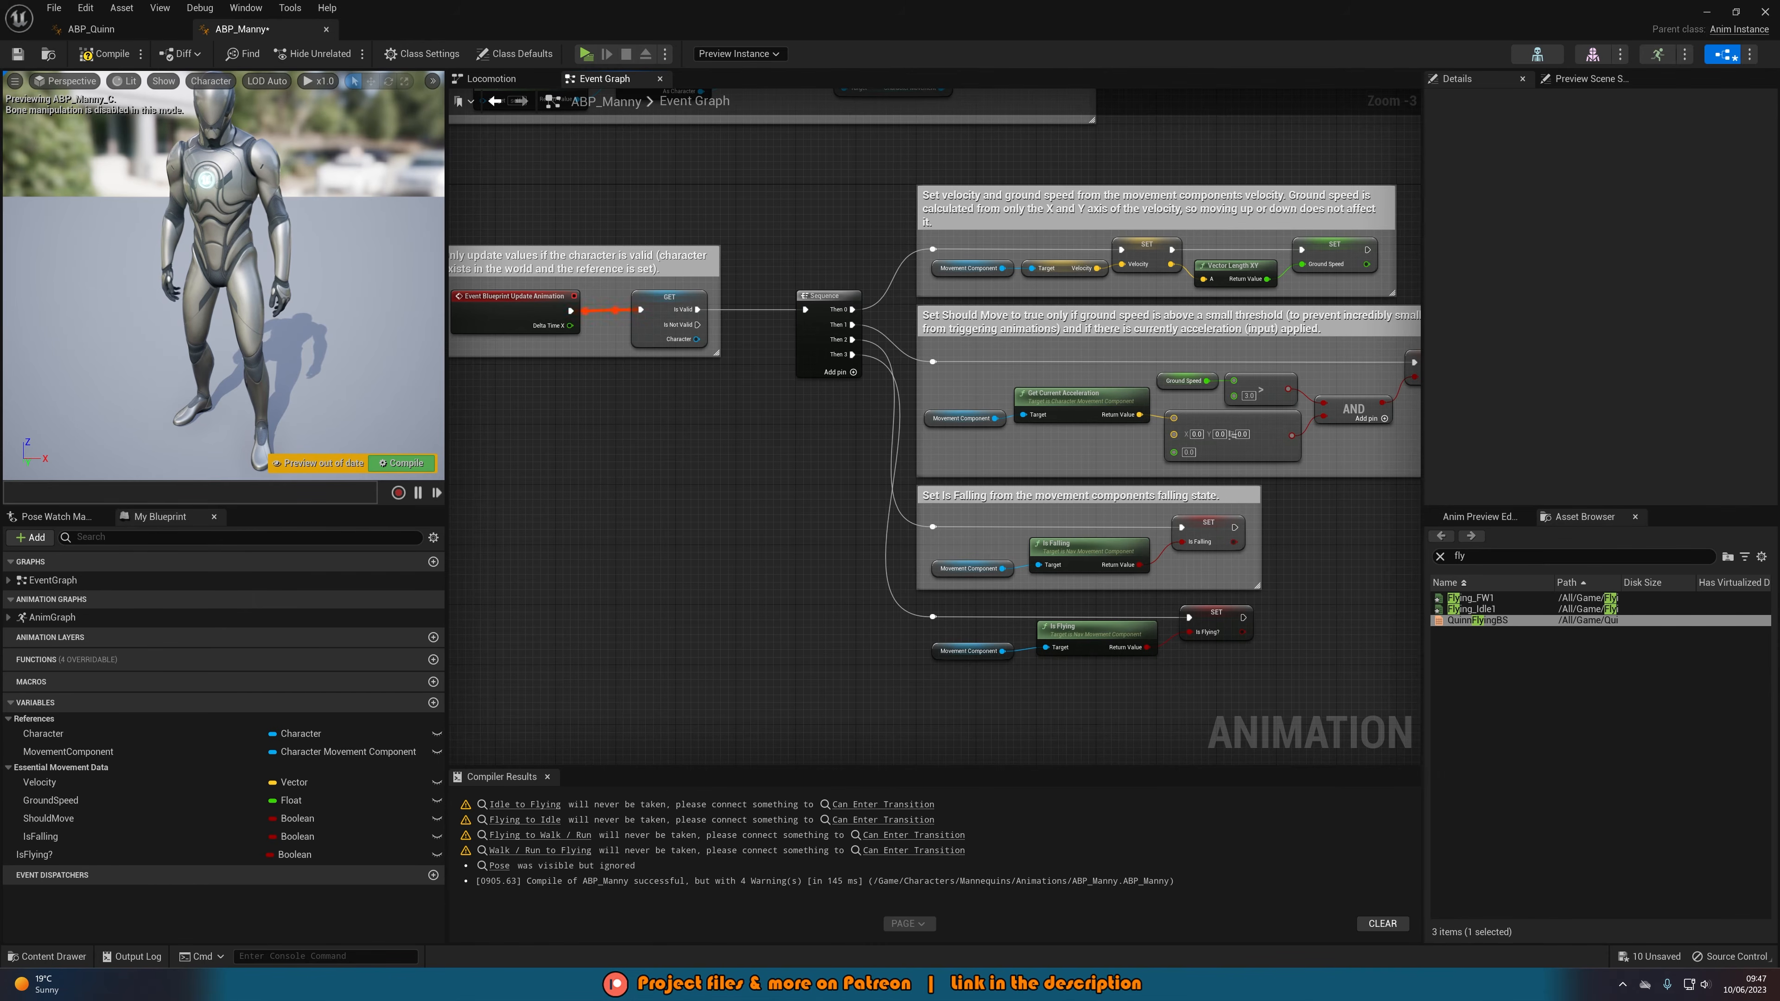
# - Wrap the flying nodes in a comment reading "Set Is Flying from the movement component" and place it below the Is Falling comment
pyautogui.moveTo(969, 656); pyautogui.dragTo(859, 606, button='right')
pyautogui.press('c')
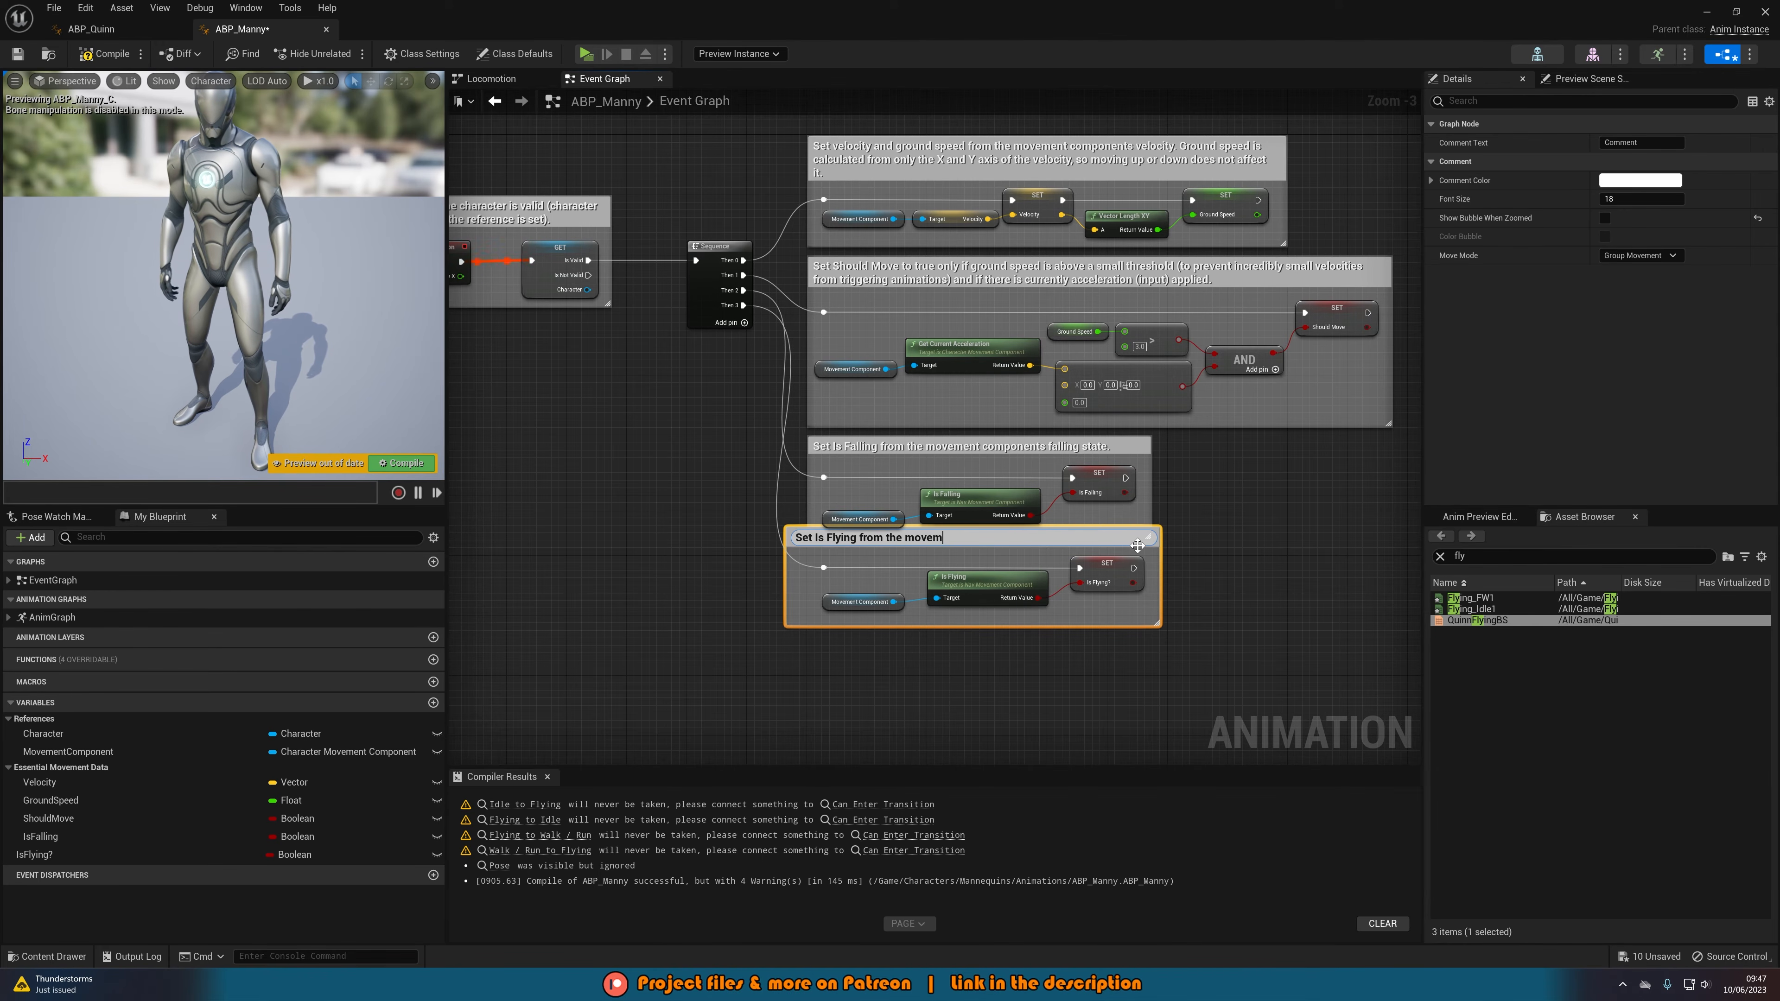
pyautogui.write('Set Is Flying from the movement component')
pyautogui.moveTo(1137, 546); pyautogui.dragTo(1140, 564)
pyautogui.click(811, 186)
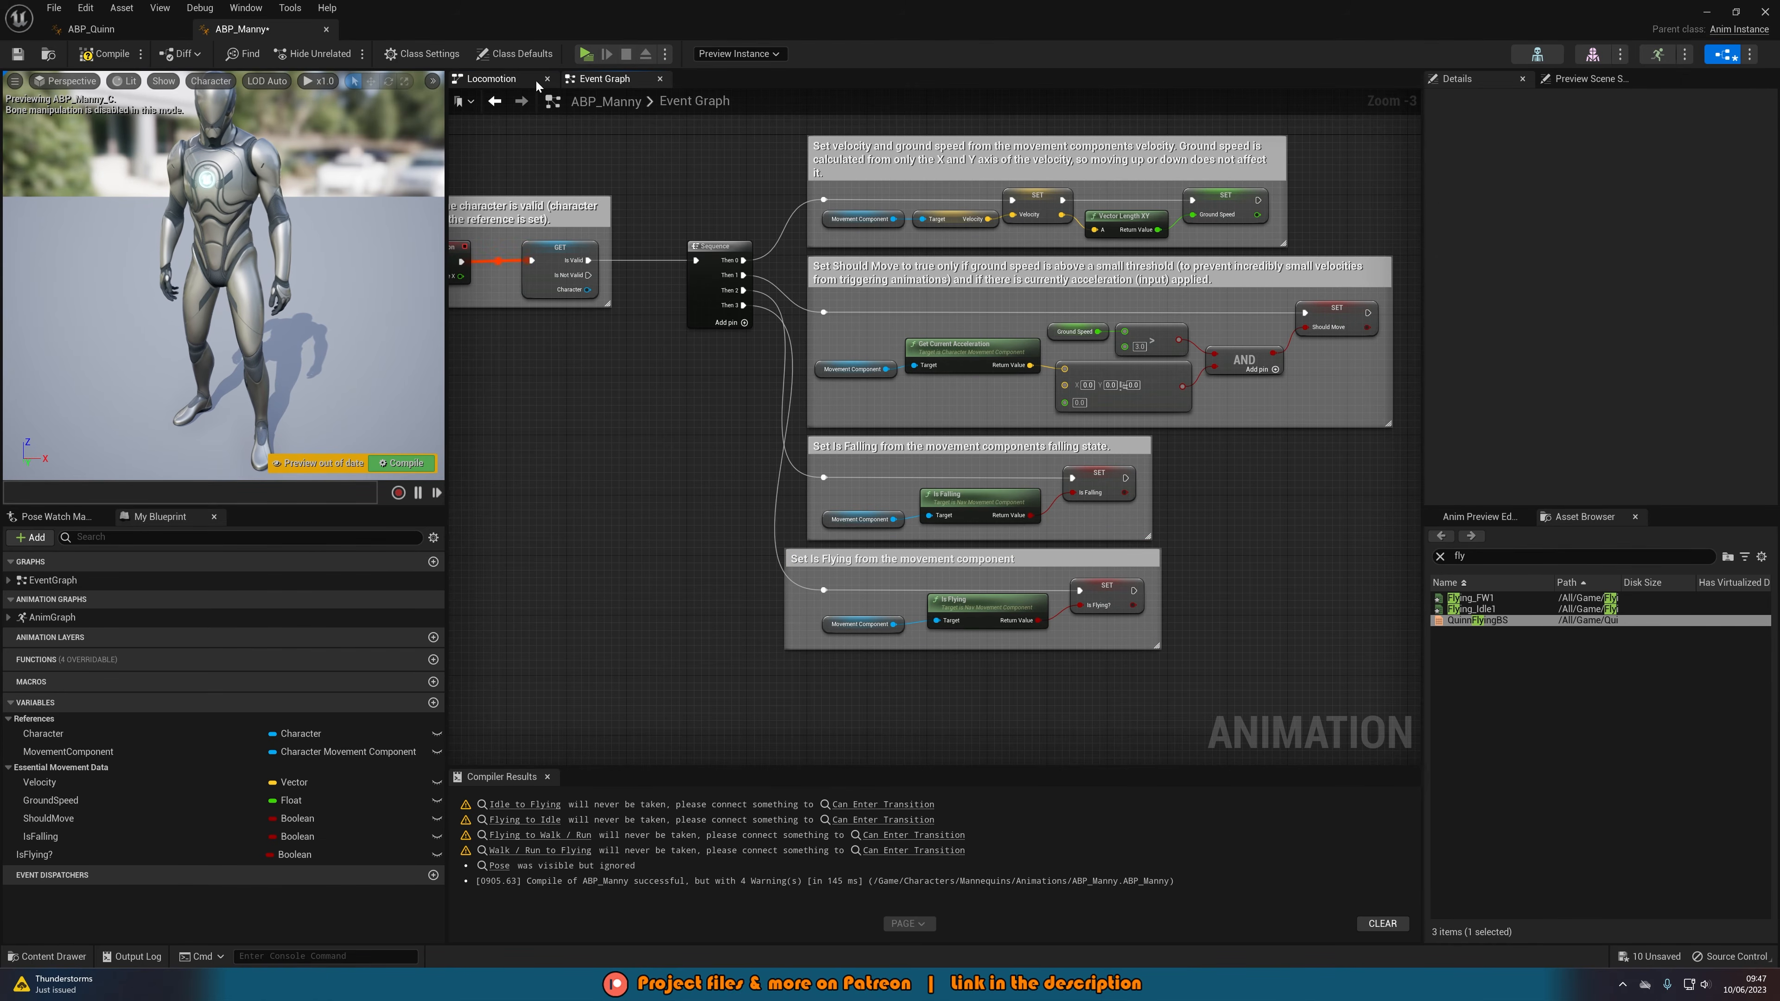
# - In the Locomotion state machine's Idle to Flying rule, connect IsFlying? to Can Enter Transition and return to Locomotion
pyautogui.click(497, 78)
pyautogui.moveTo(762, 455); pyautogui.dragTo(787, 414, button='right')
pyautogui.scroll(1, 750, 447)
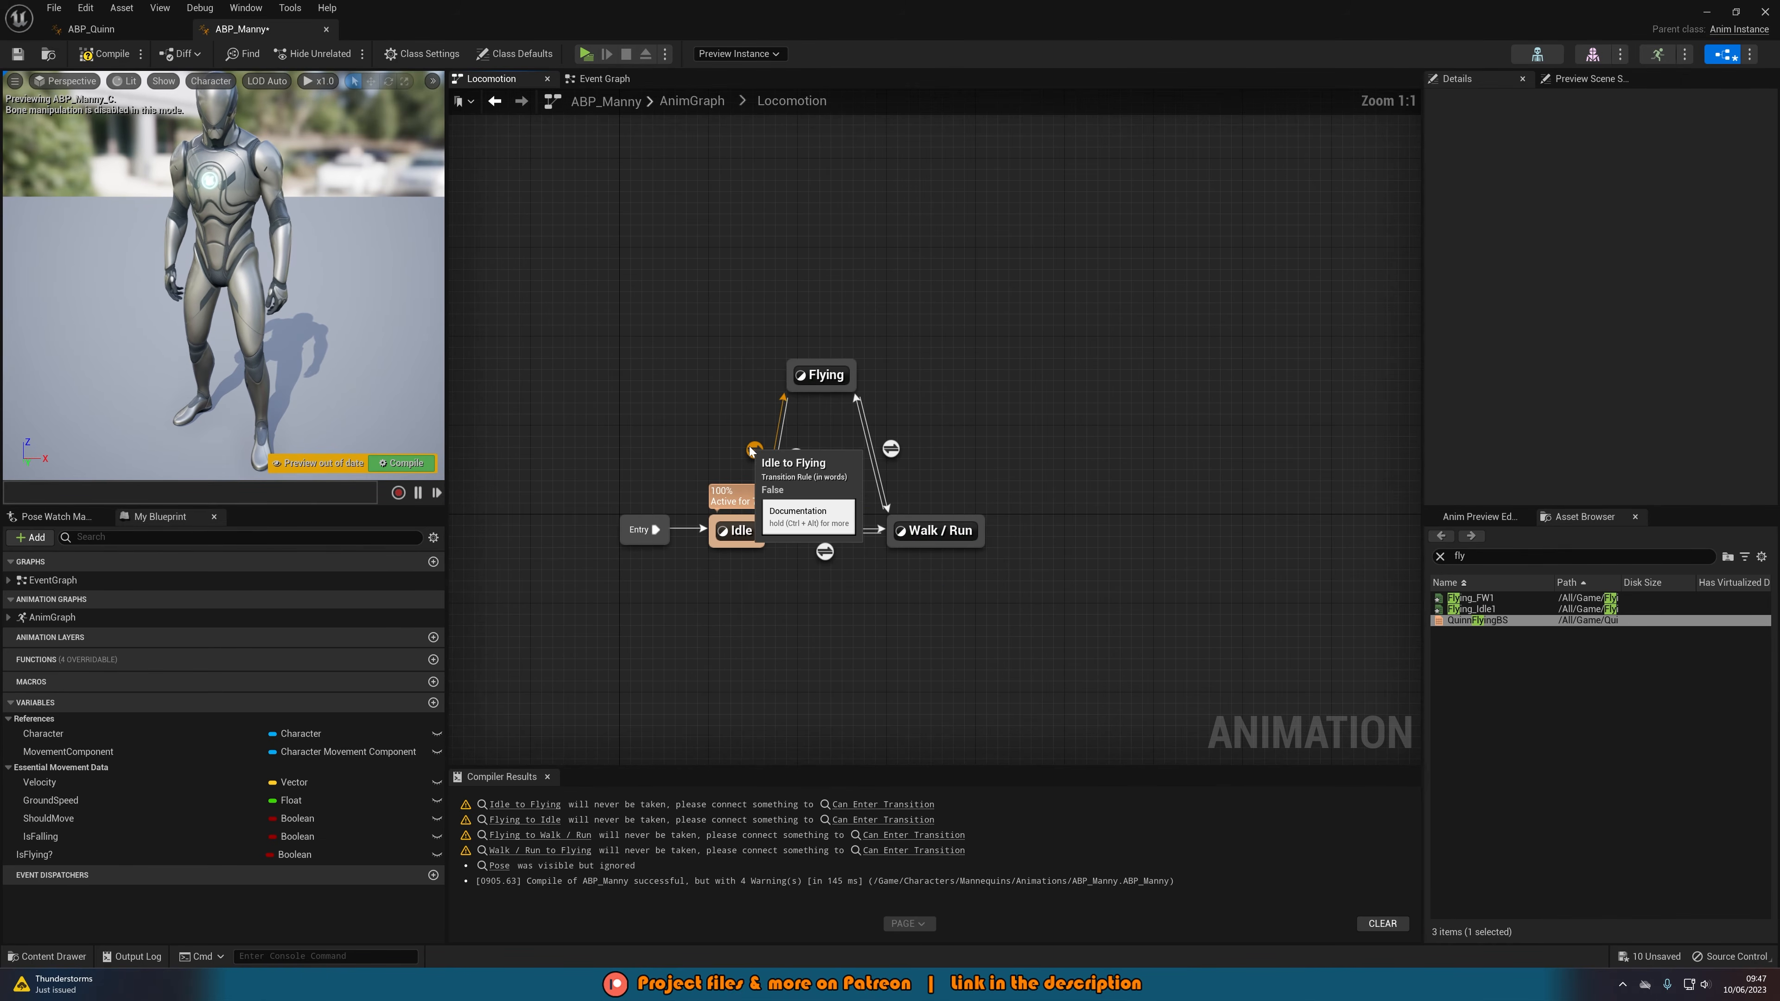
pyautogui.doubleClick(753, 449)
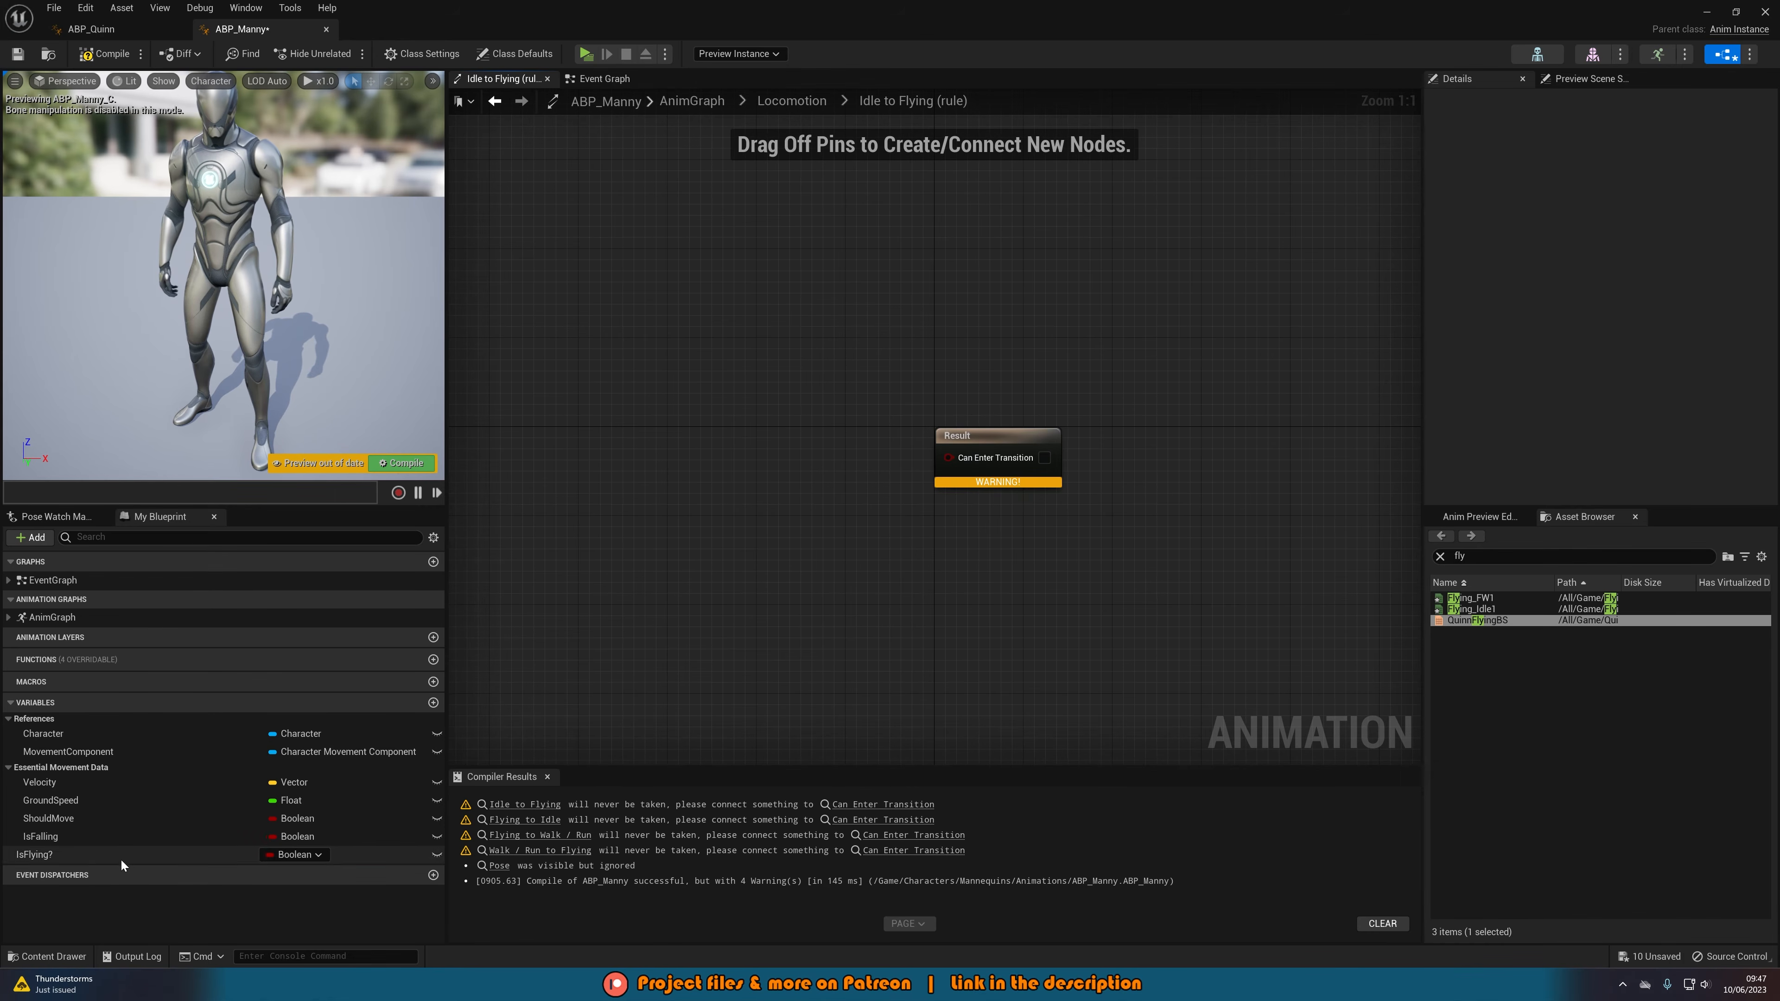
pyautogui.keyDown('ctrl'); pyautogui.moveTo(122, 858); pyautogui.dragTo(659, 453); pyautogui.keyUp('ctrl')
pyautogui.moveTo(955, 457); pyautogui.dragTo(957, 457)
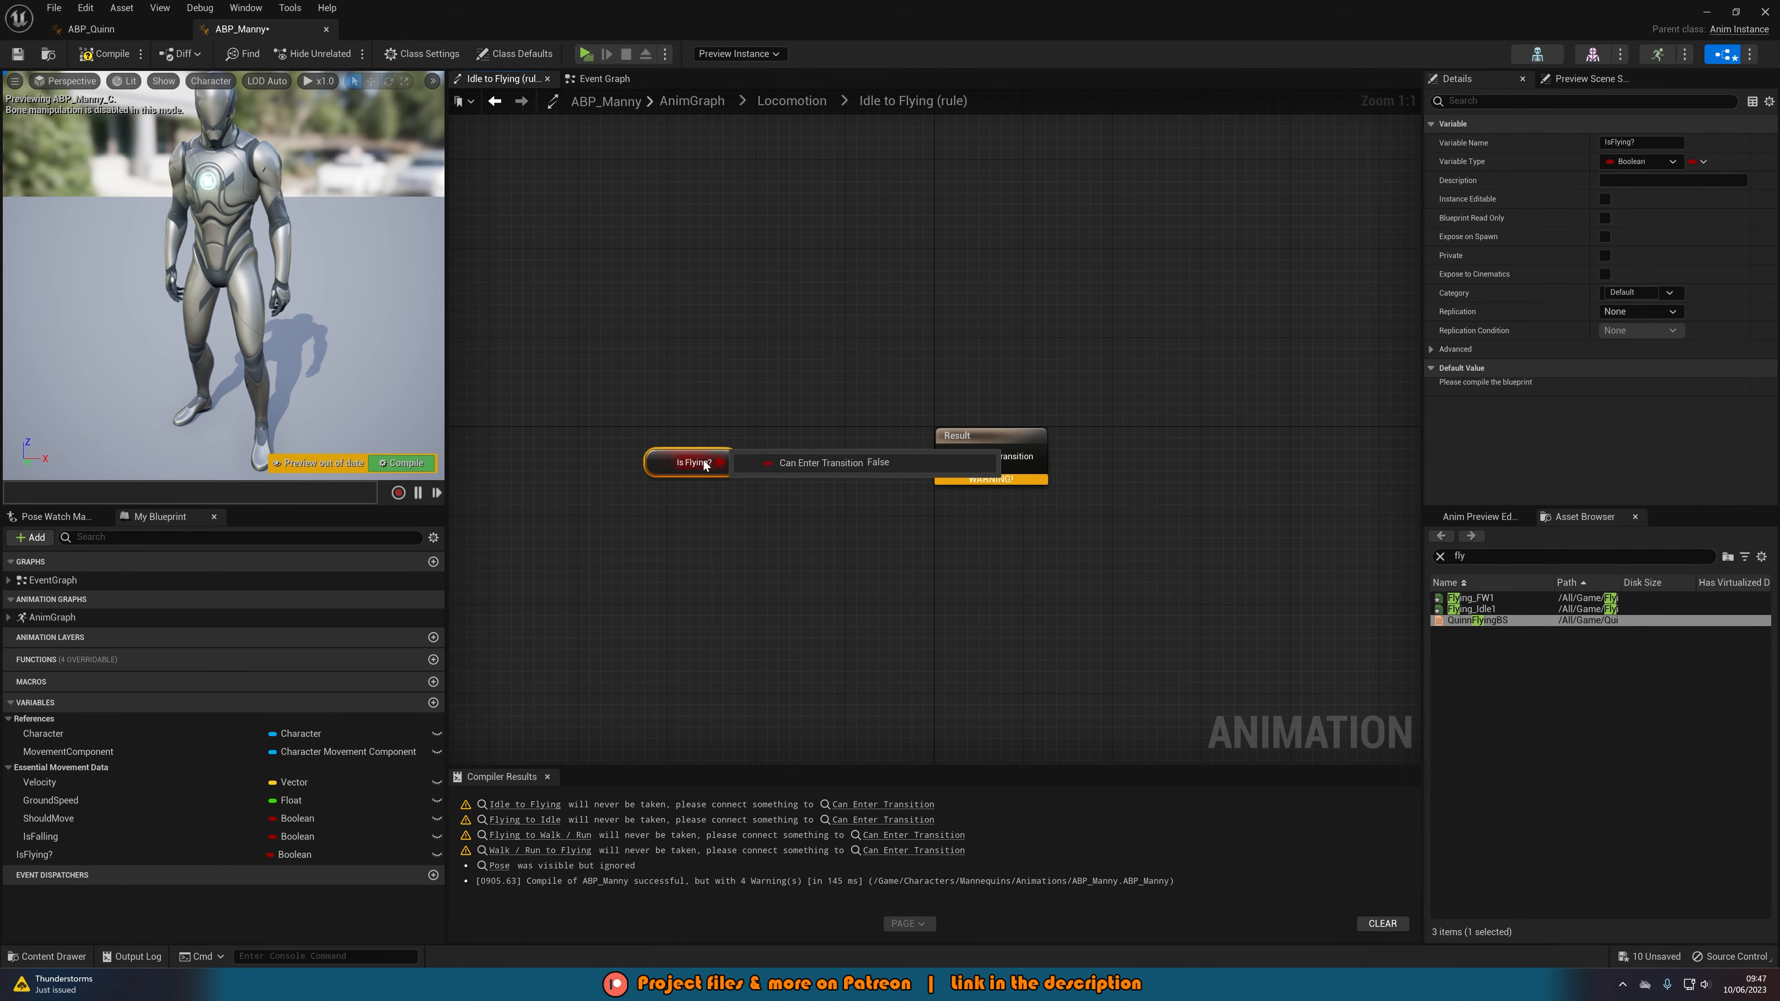
pyautogui.moveTo(664, 471); pyautogui.dragTo(766, 460)
pyautogui.click(846, 439)
pyautogui.hotkey('alt', 'Left')
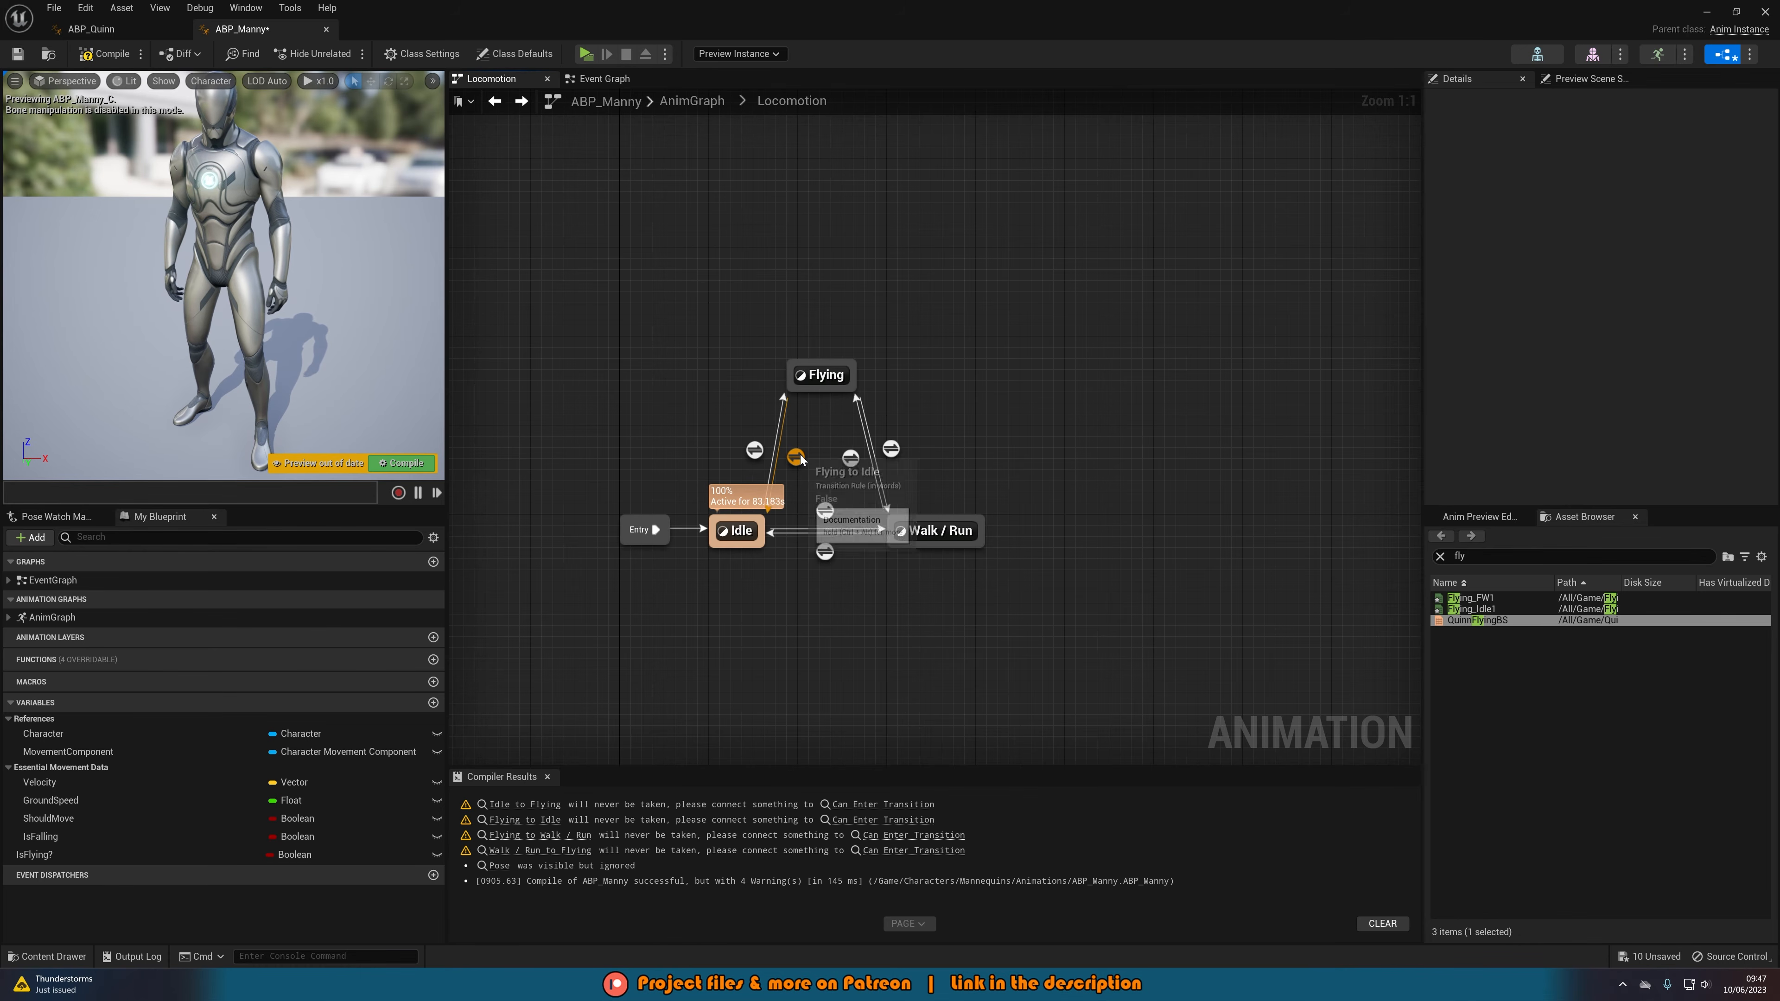
# - In the Flying to Idle rule, feed IsFlying? through a NOT Boolean node into Can Enter Transition and return to Locomotion
pyautogui.doubleClick(797, 457)
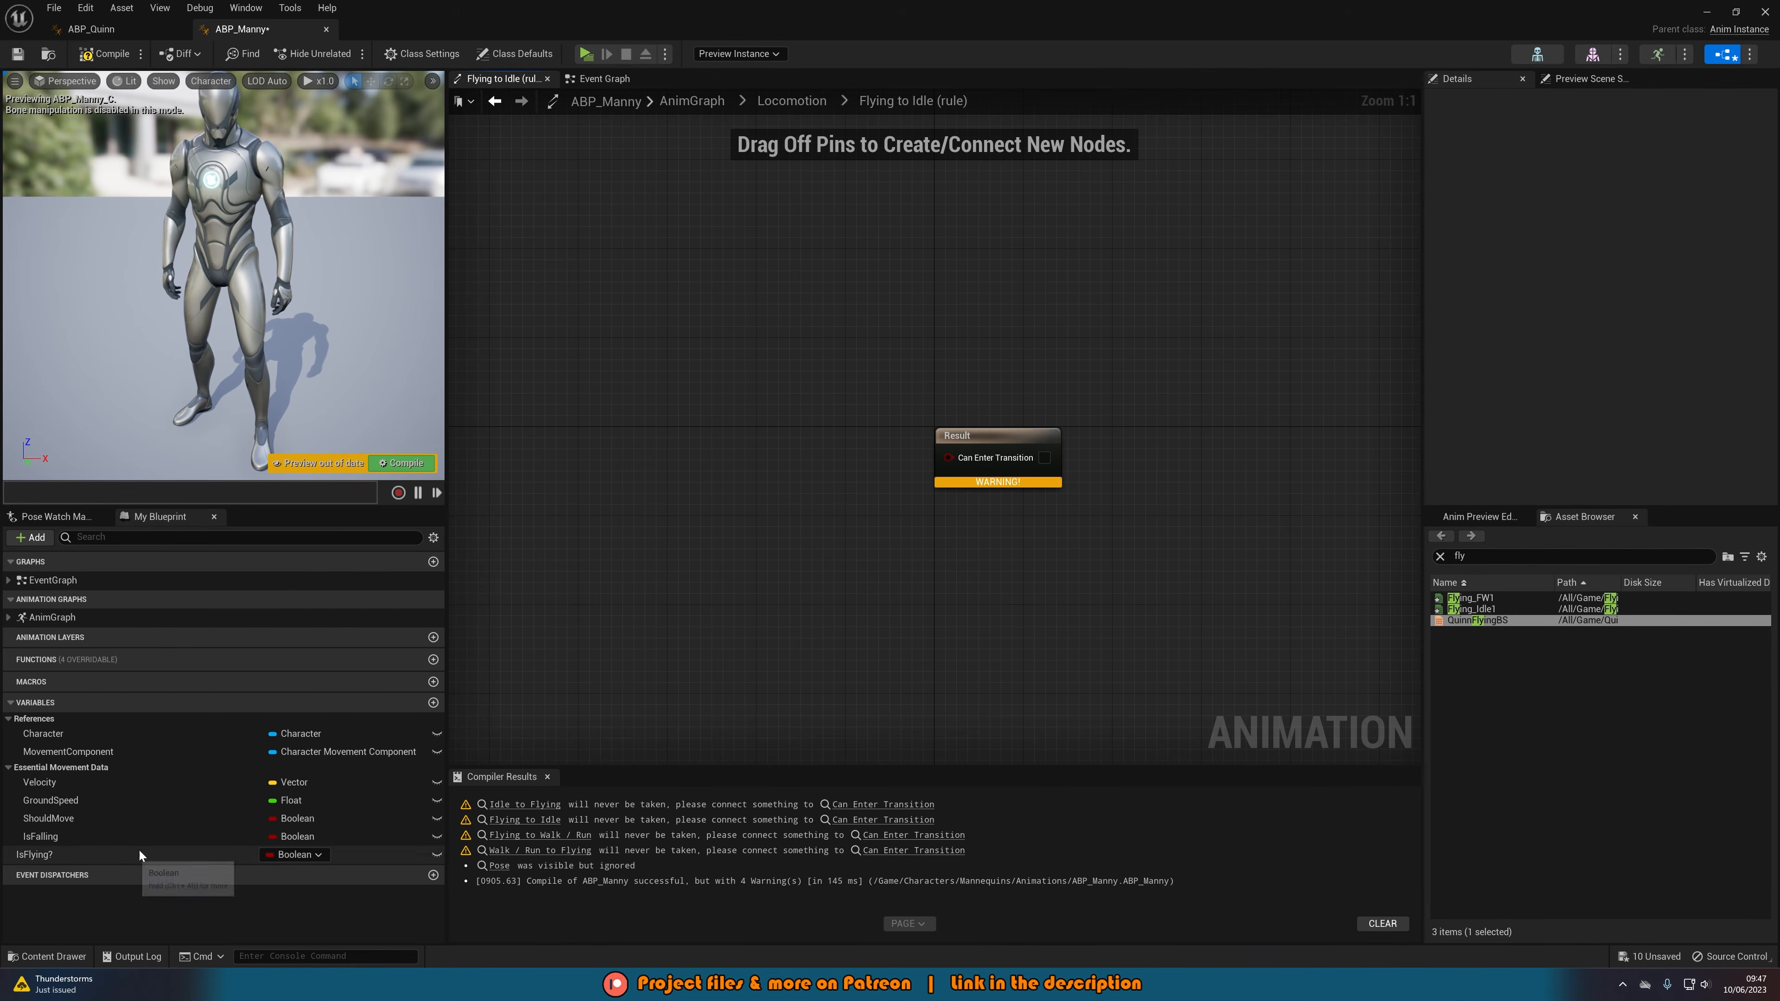
pyautogui.keyDown('ctrl'); pyautogui.moveTo(138, 853); pyautogui.dragTo(947, 456); pyautogui.keyUp('ctrl')
pyautogui.write('not b')
pyautogui.press('Return')
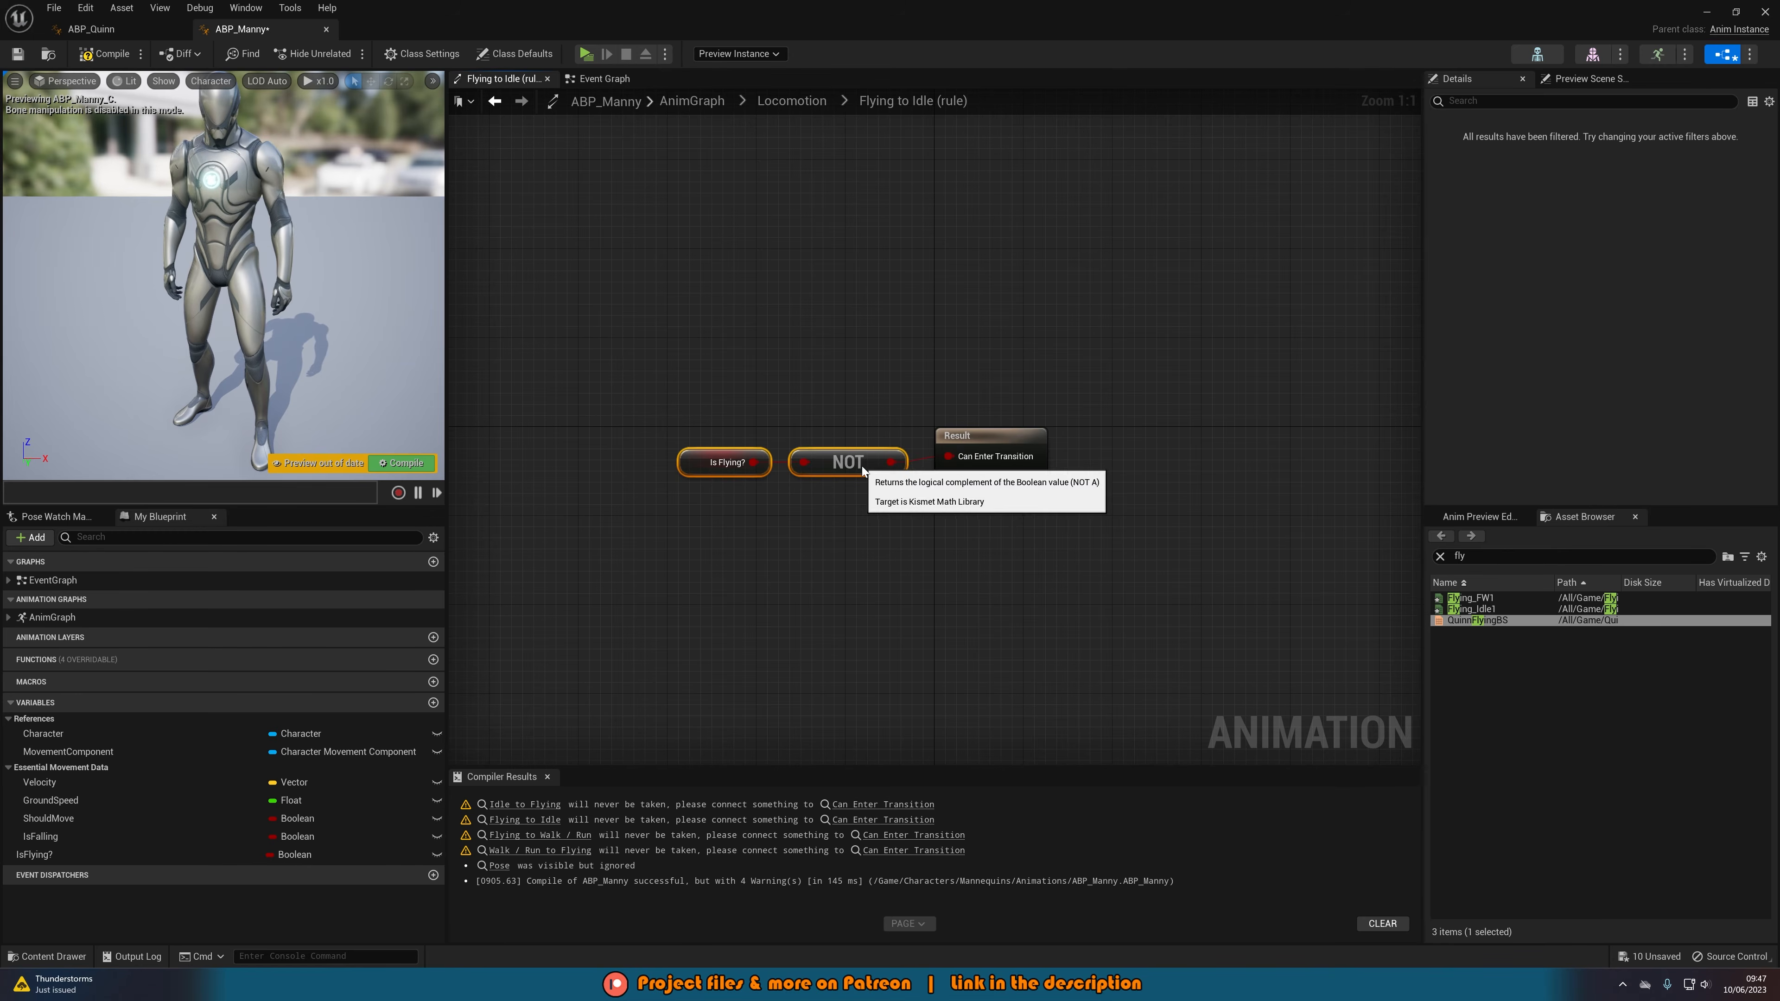
pyautogui.click(920, 519)
pyautogui.hotkey('alt', 'Left')
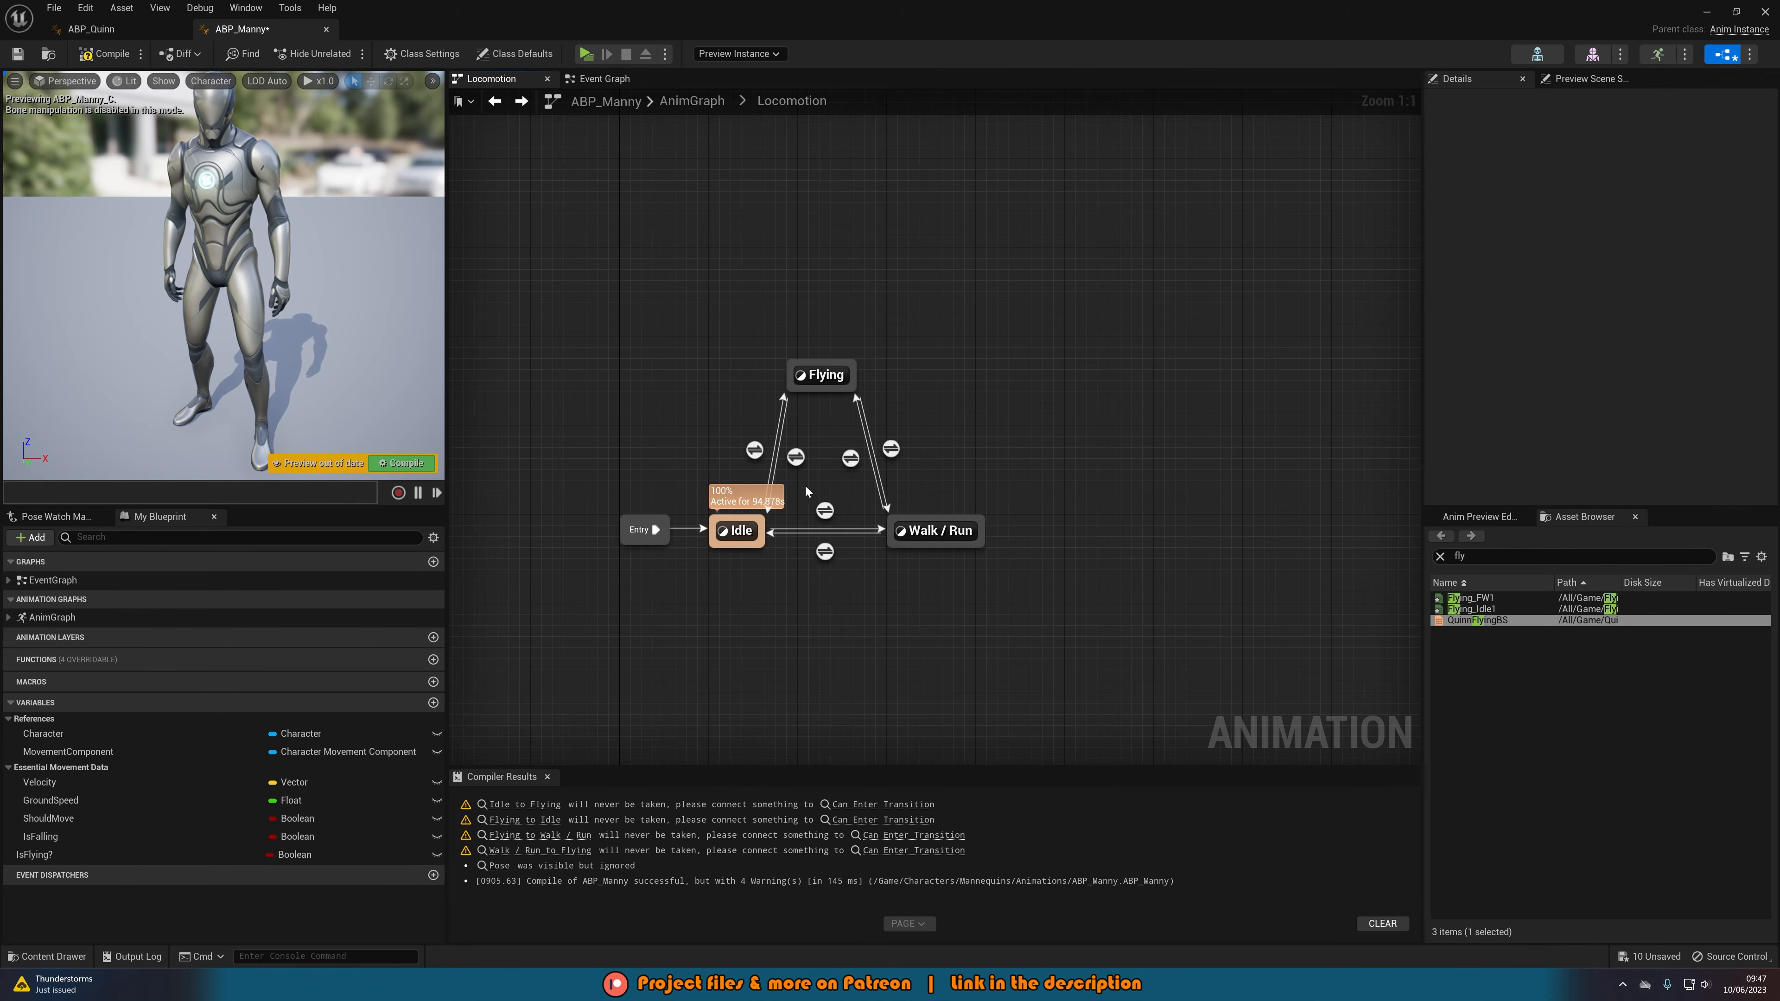
# - In the Walk / Run to Flying rule, connect IsFlying? to Can Enter Transition and return to Locomotion
pyautogui.moveTo(908, 477); pyautogui.dragTo(910, 479)
pyautogui.click(899, 476)
pyautogui.moveTo(900, 476); pyautogui.dragTo(860, 553, button='right')
pyautogui.doubleClick(810, 535)
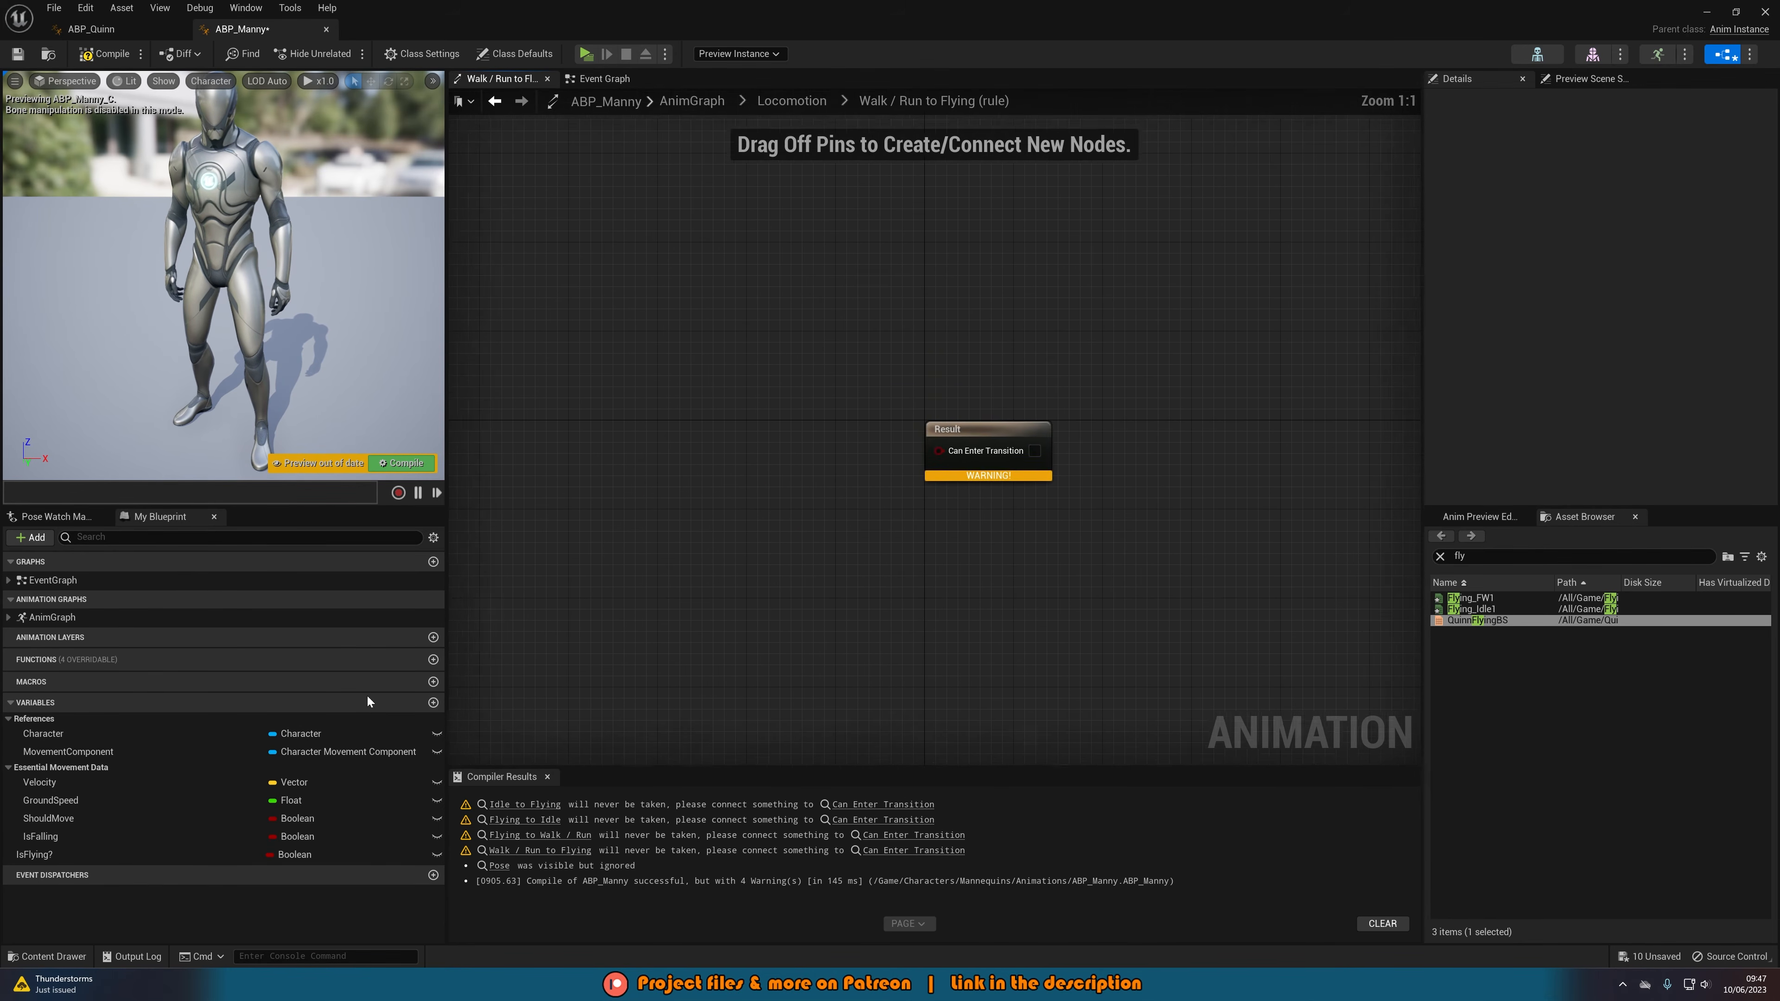
pyautogui.keyDown('ctrl'); pyautogui.moveTo(127, 854); pyautogui.dragTo(722, 475); pyautogui.keyUp('ctrl')
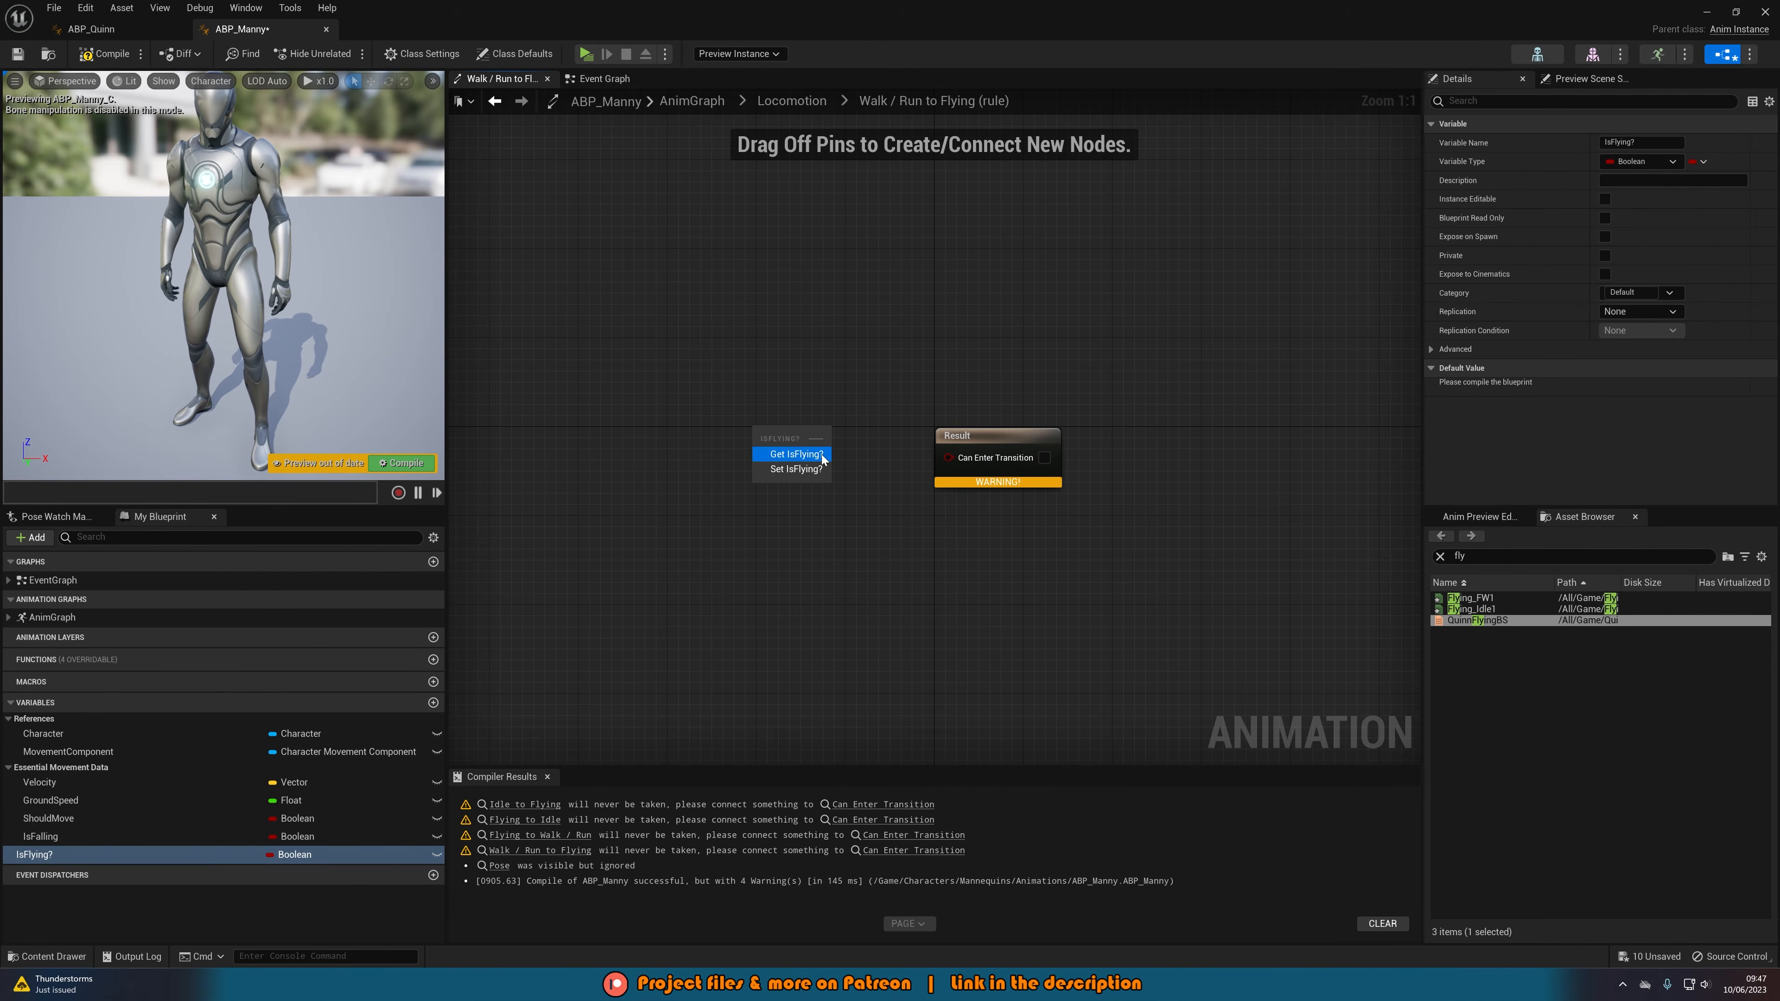
pyautogui.click(821, 457)
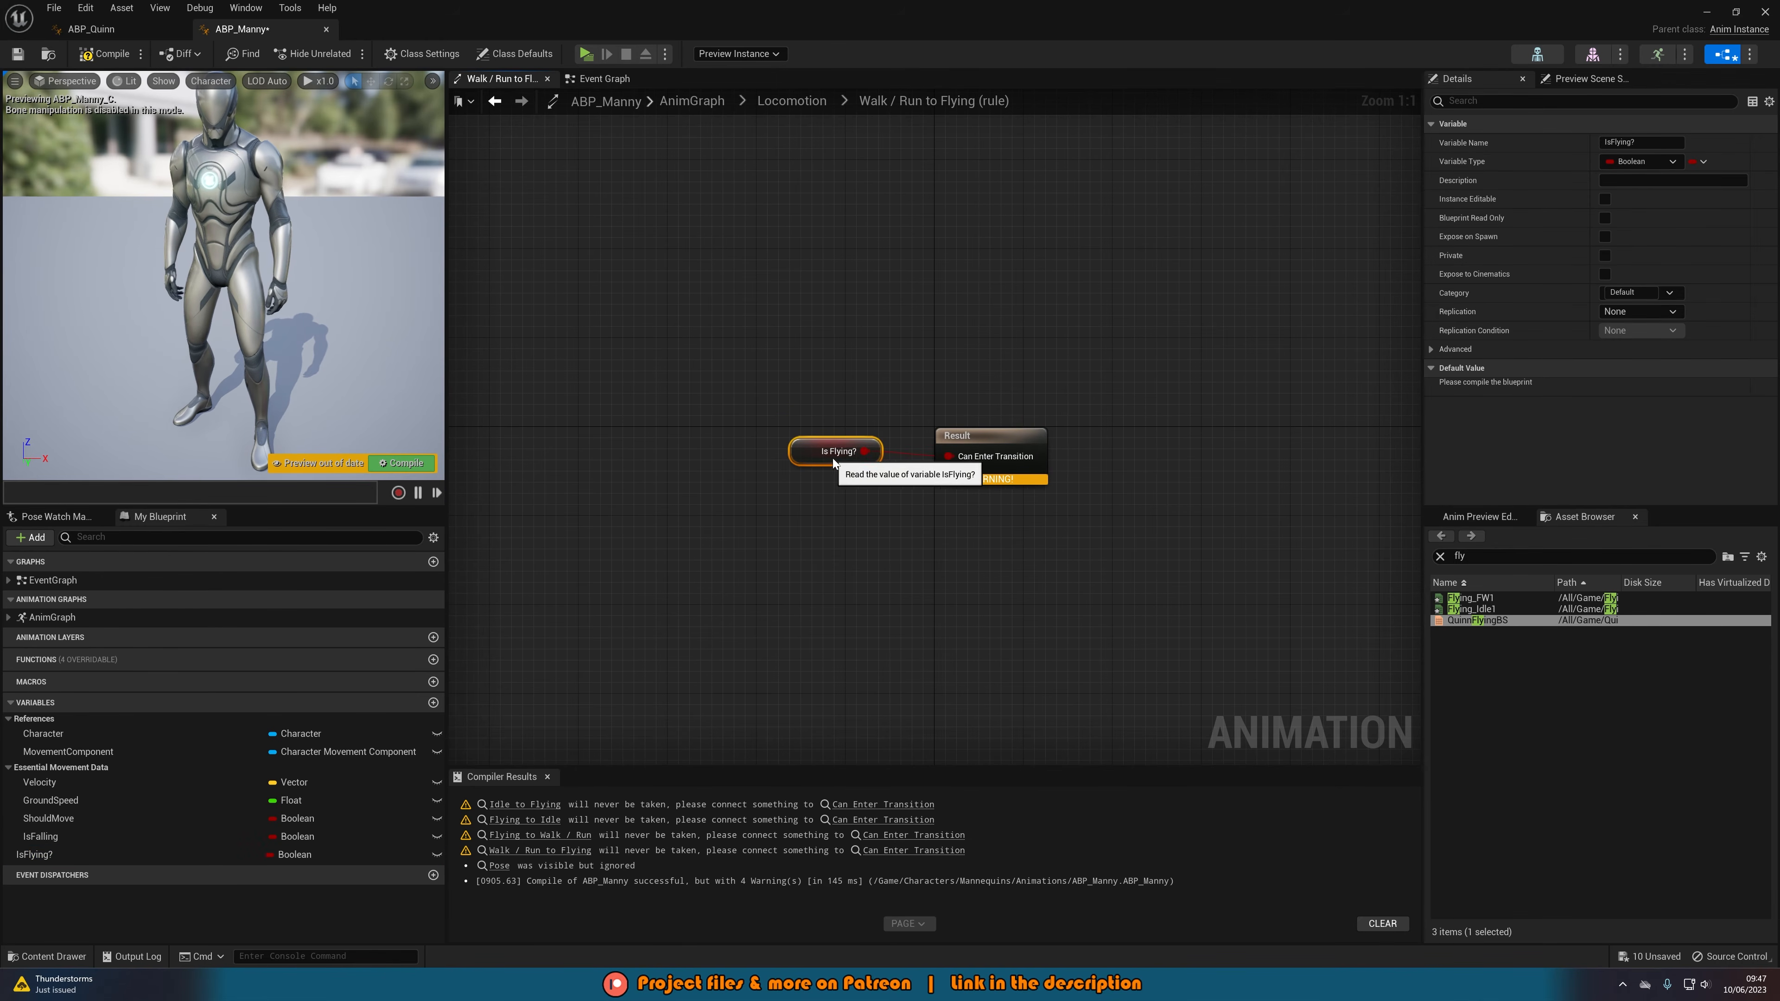
pyautogui.doubleClick(777, 530)
# - In the Flying to Walk / Run rule, feed IsFlying? through a NOT Boolean node into Can Enter Transition and return to Locomotion
pyautogui.doubleClick(859, 529)
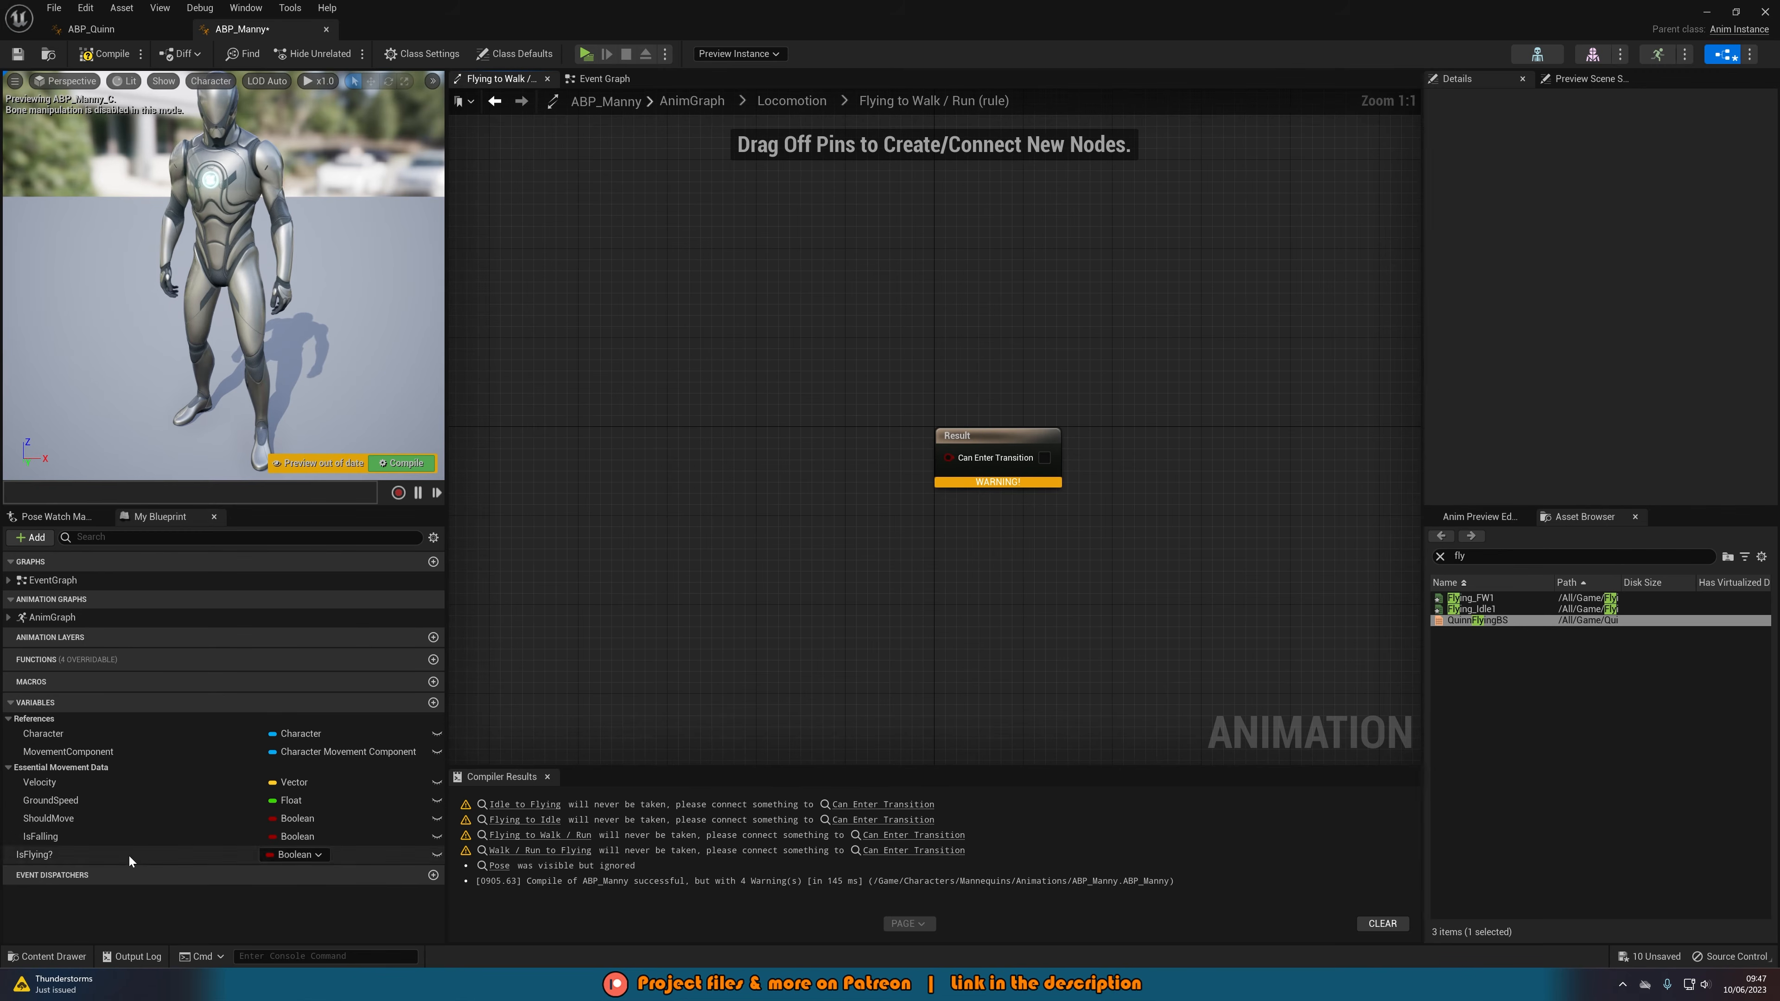
pyautogui.keyDown('ctrl'); pyautogui.moveTo(130, 861); pyautogui.dragTo(694, 464); pyautogui.keyUp('ctrl')
pyautogui.moveTo(802, 464); pyautogui.dragTo(803, 465)
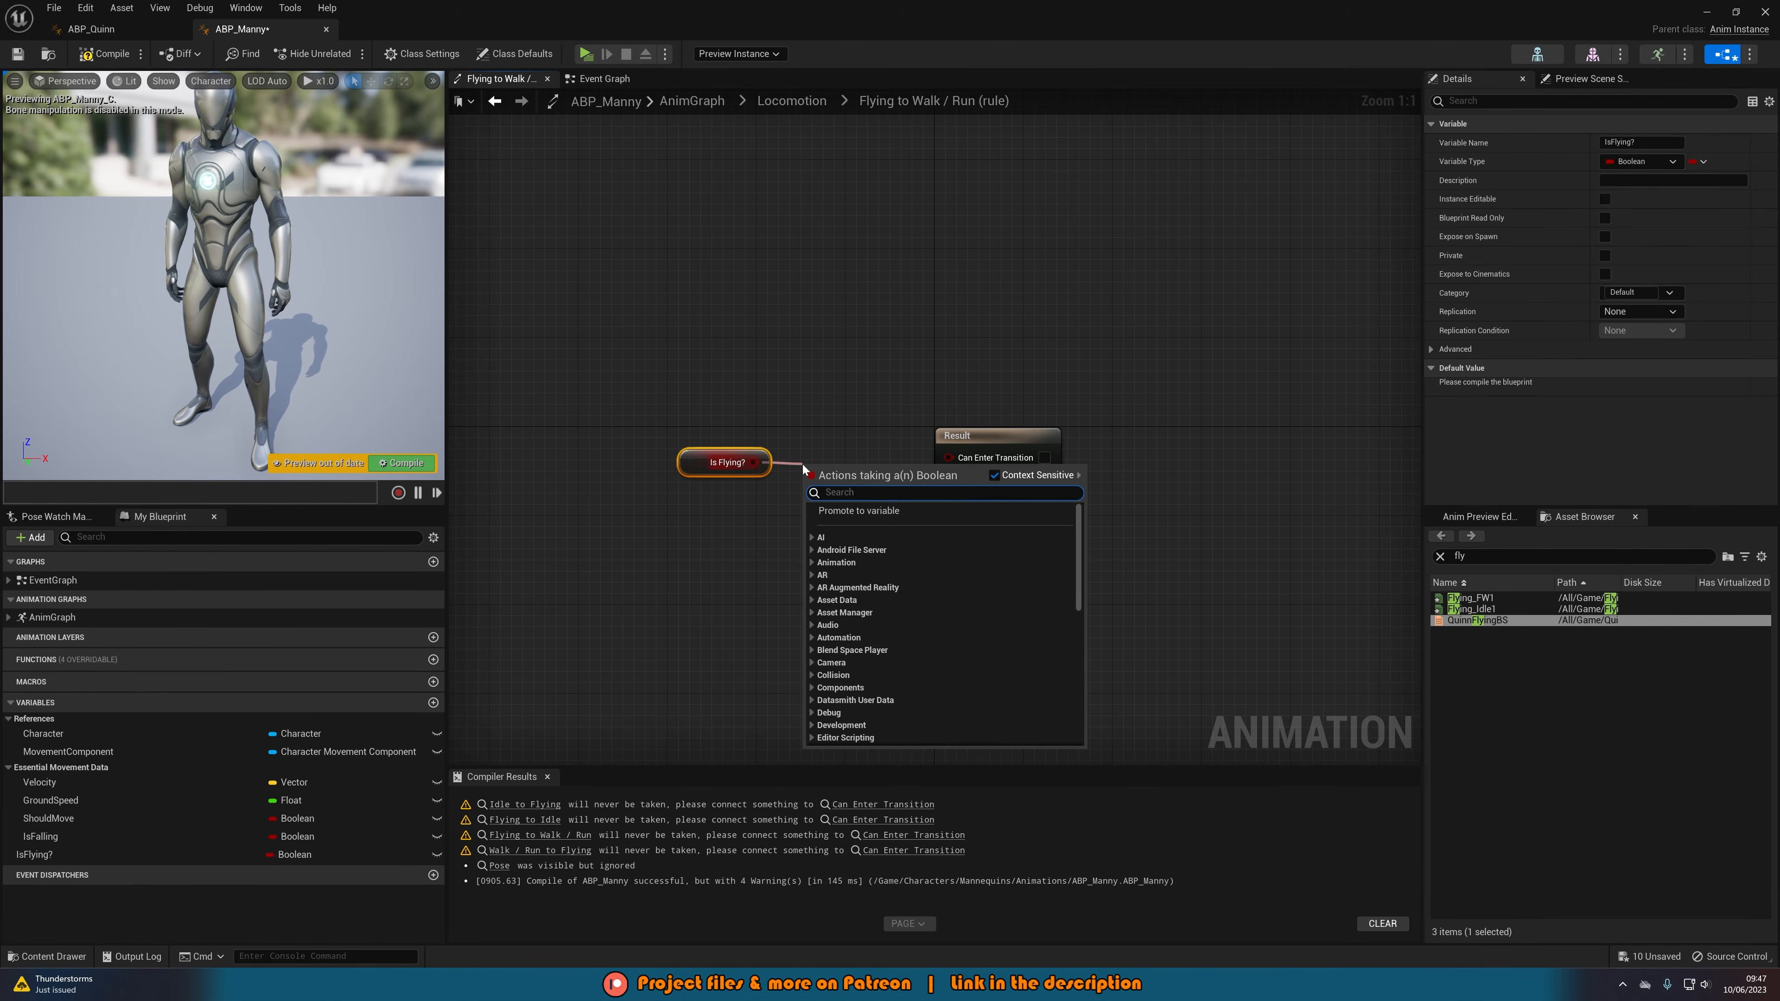
pyautogui.write('not b')
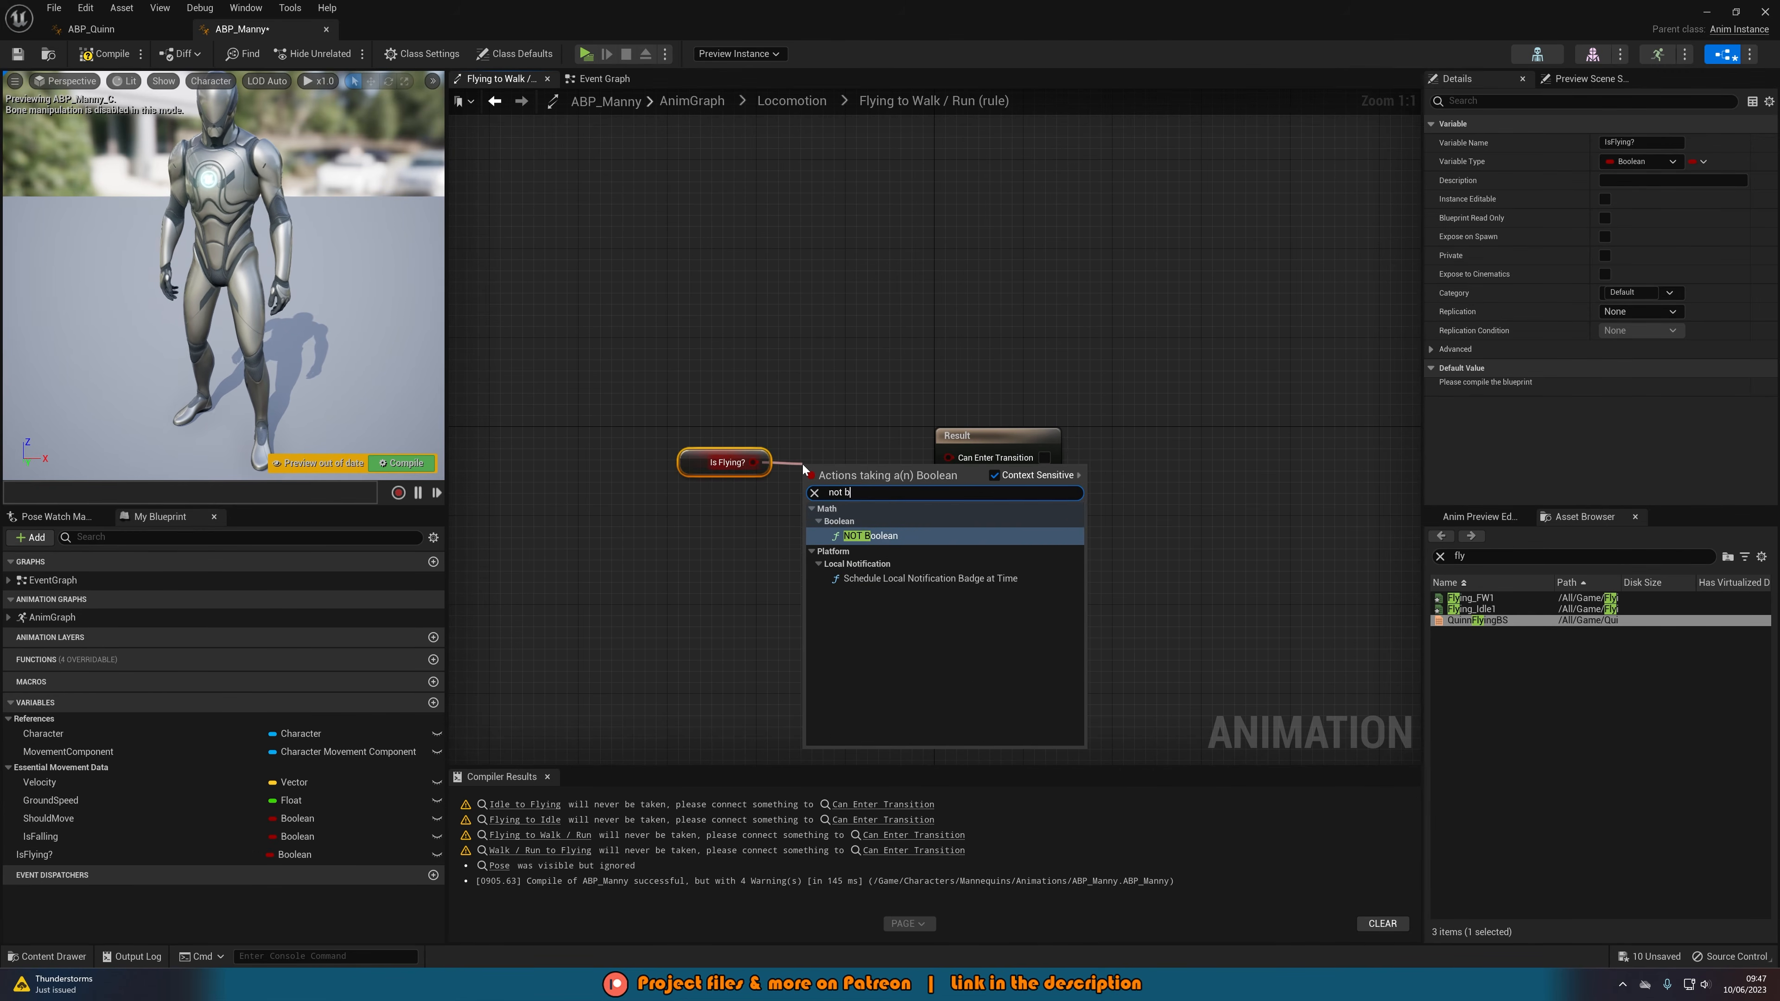
pyautogui.press('Return')
pyautogui.moveTo(861, 481); pyautogui.dragTo(852, 468)
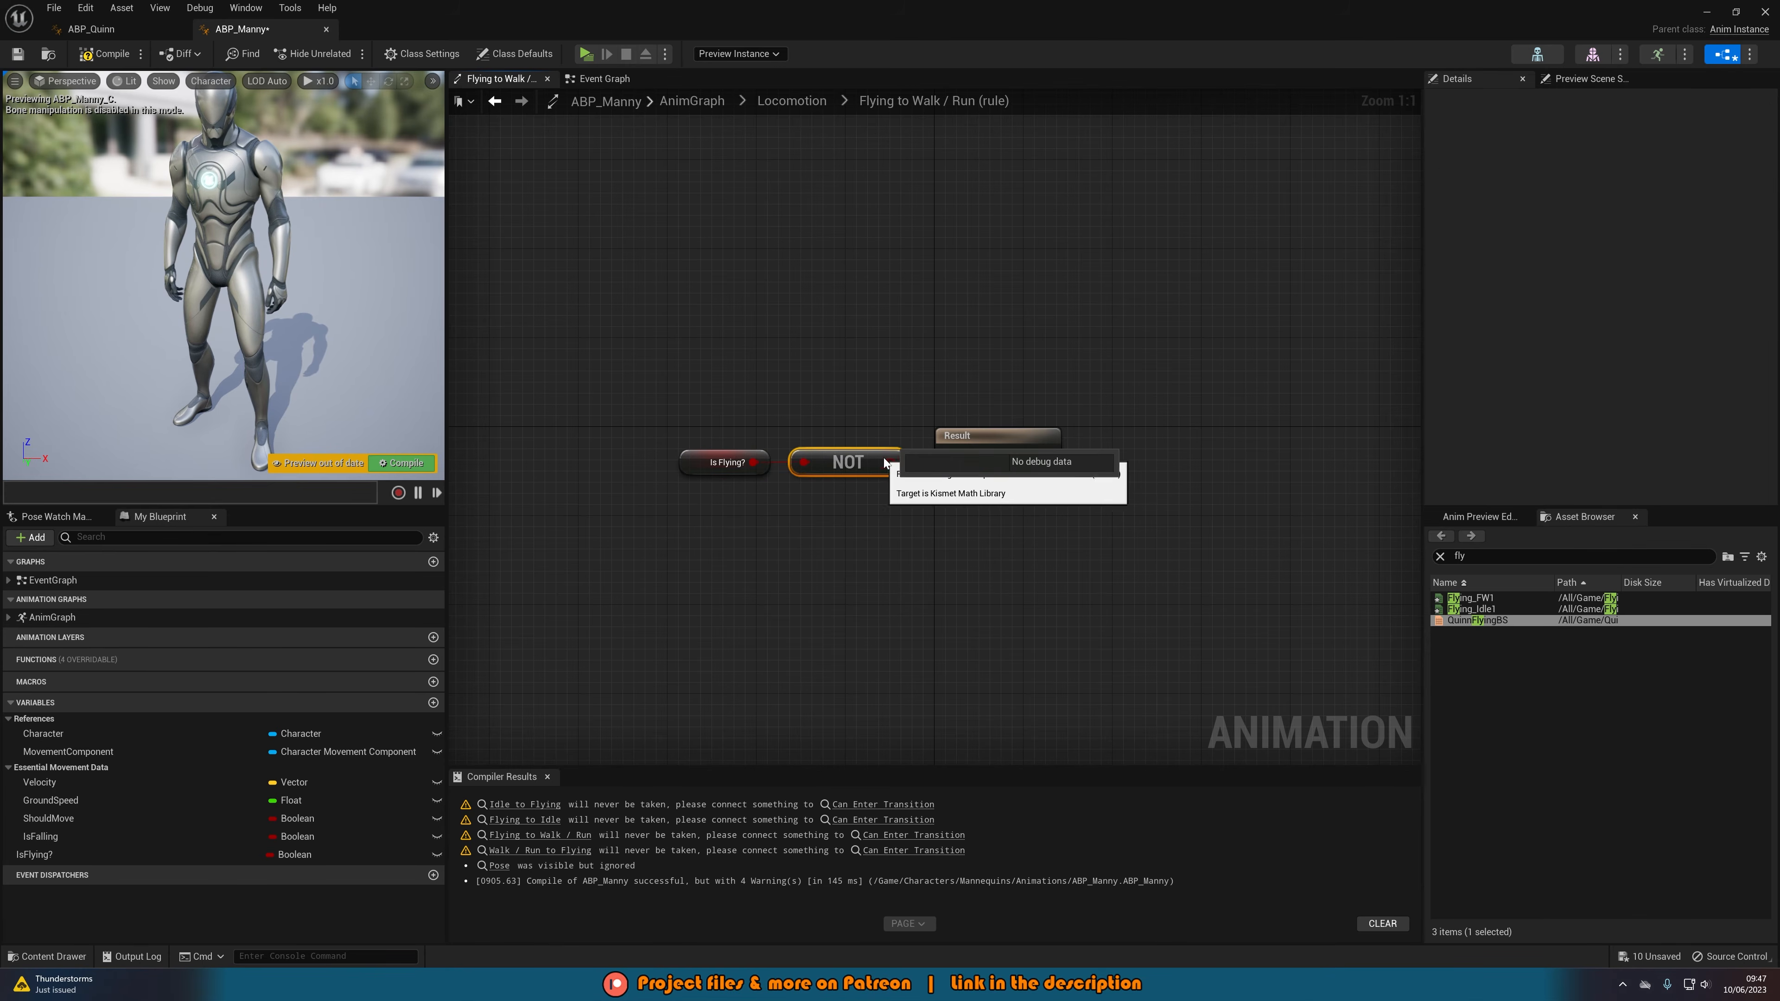
pyautogui.doubleClick(786, 439)
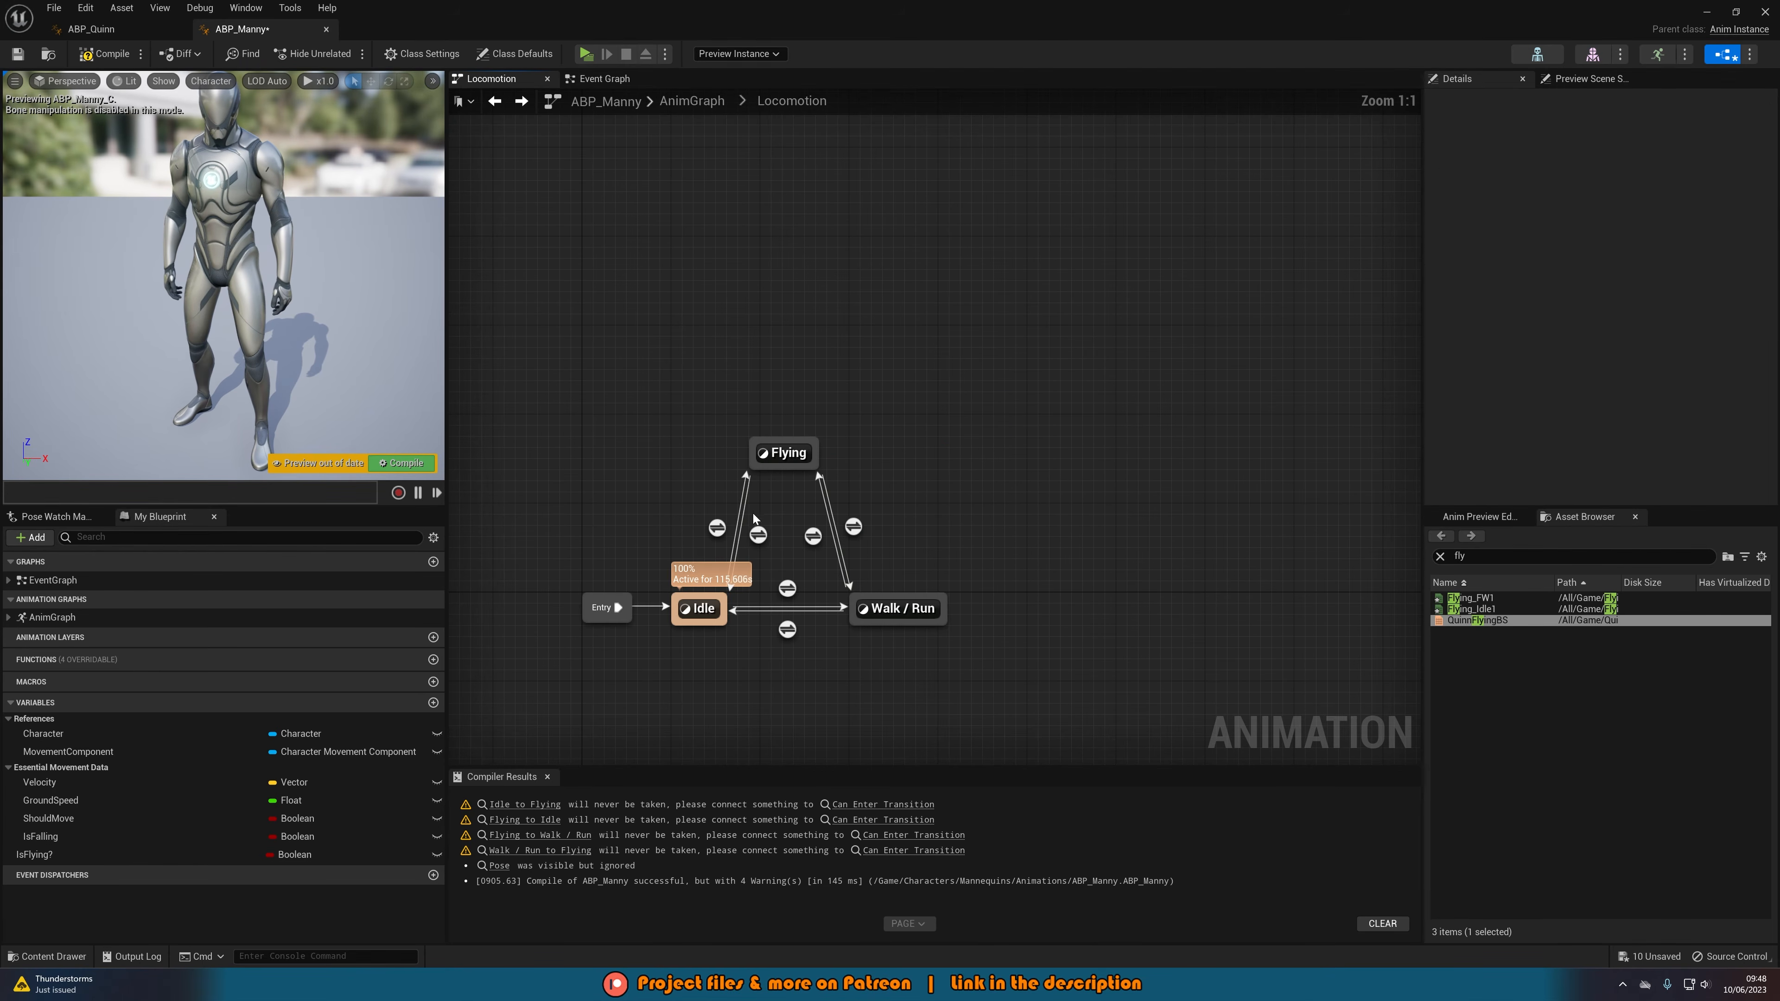
pyautogui.moveTo(772, 485); pyautogui.dragTo(811, 381, button='right')
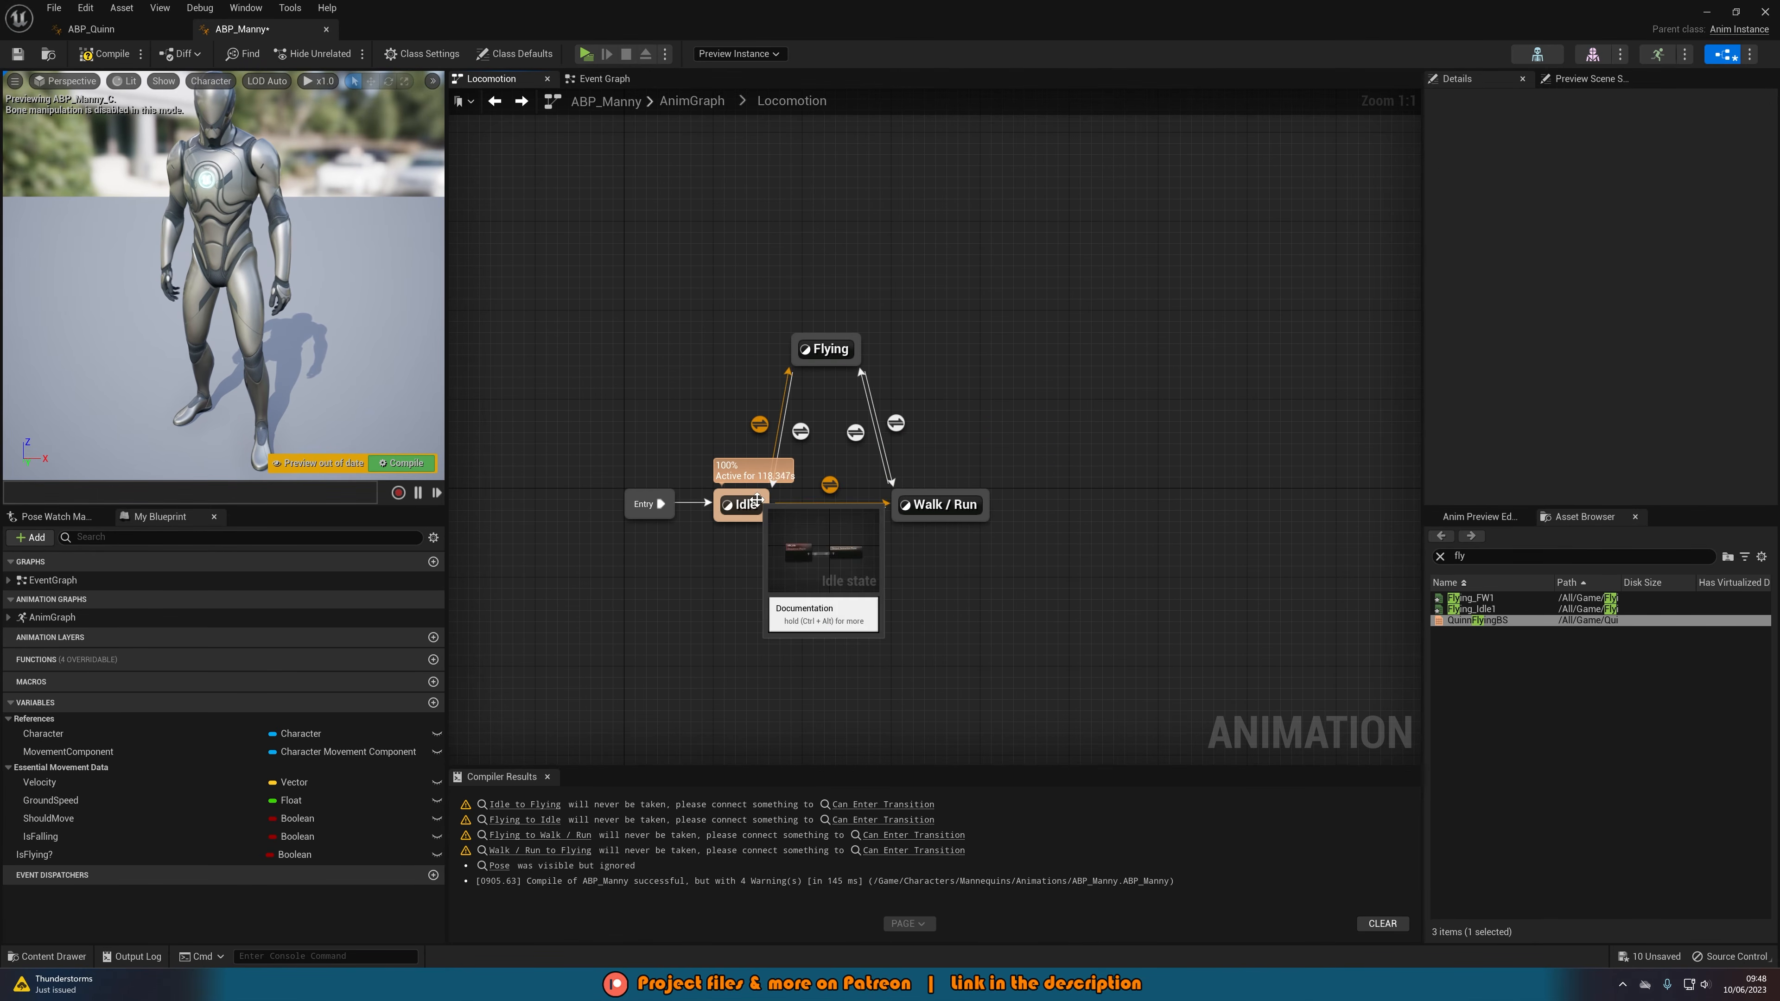
pyautogui.moveTo(757, 500); pyautogui.dragTo(904, 491)
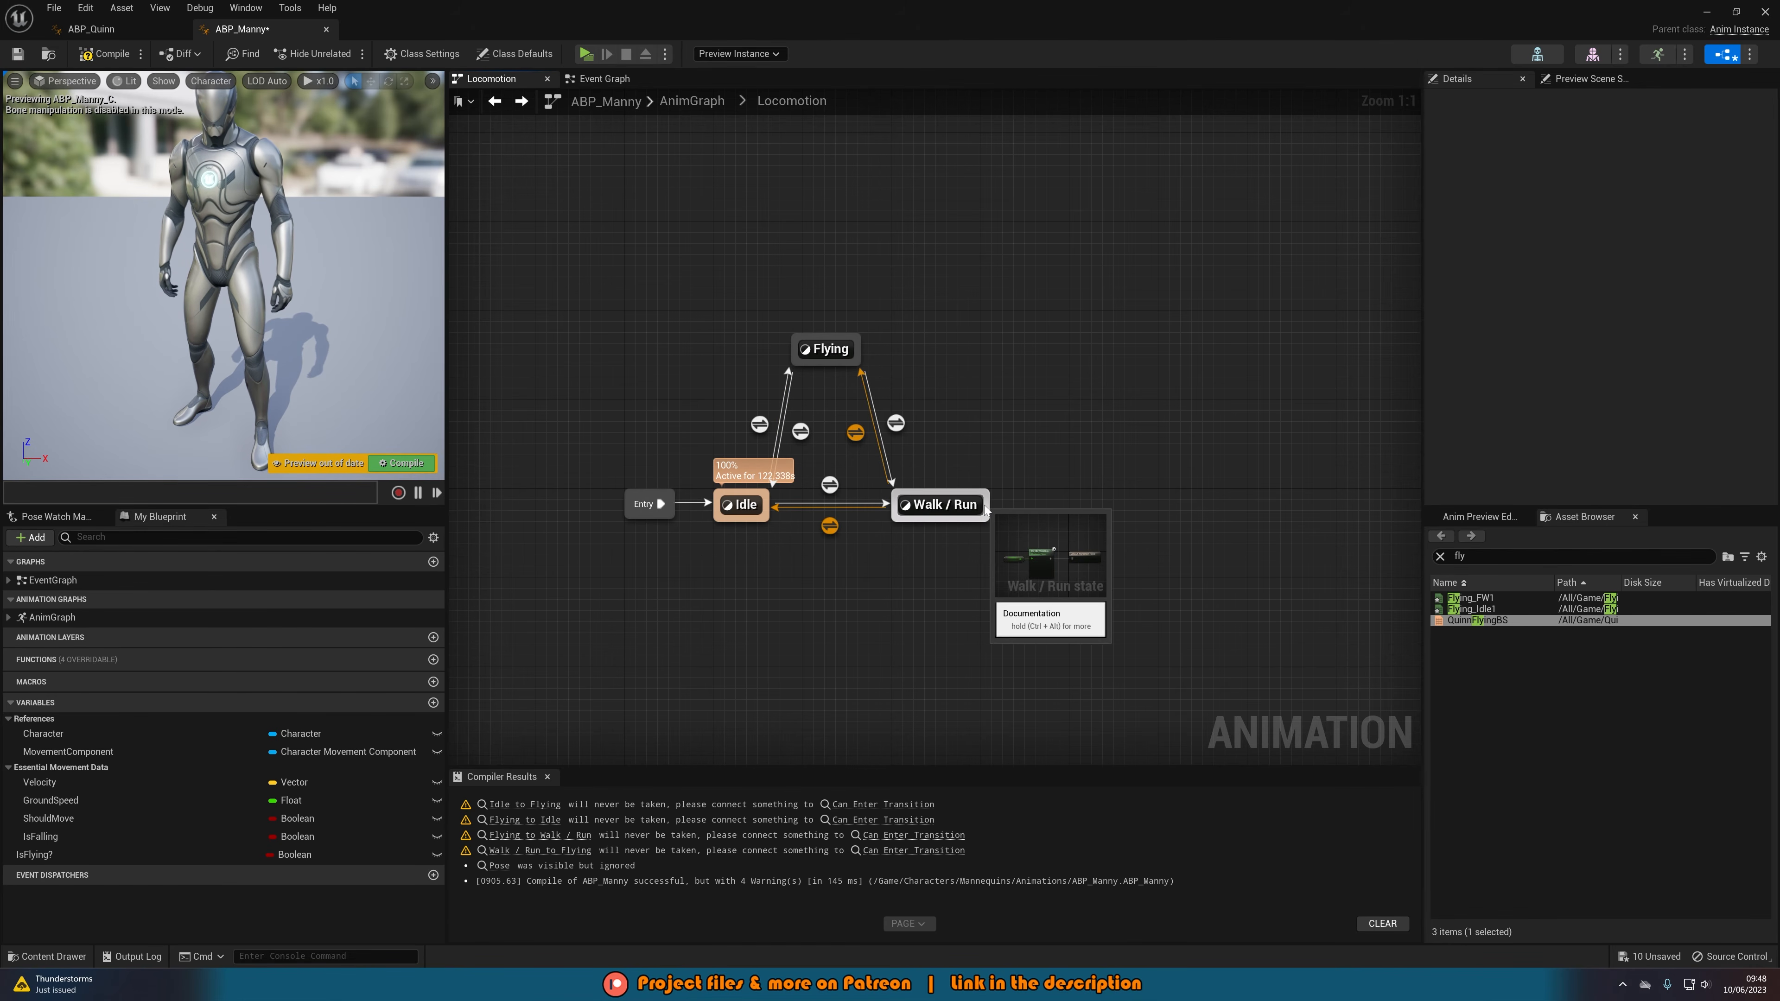
pyautogui.moveTo(848, 569)
pyautogui.mouseDown(button='right')
pyautogui.moveTo(880, 596)
pyautogui.moveTo(869, 581)
pyautogui.mouseUp(button='right')
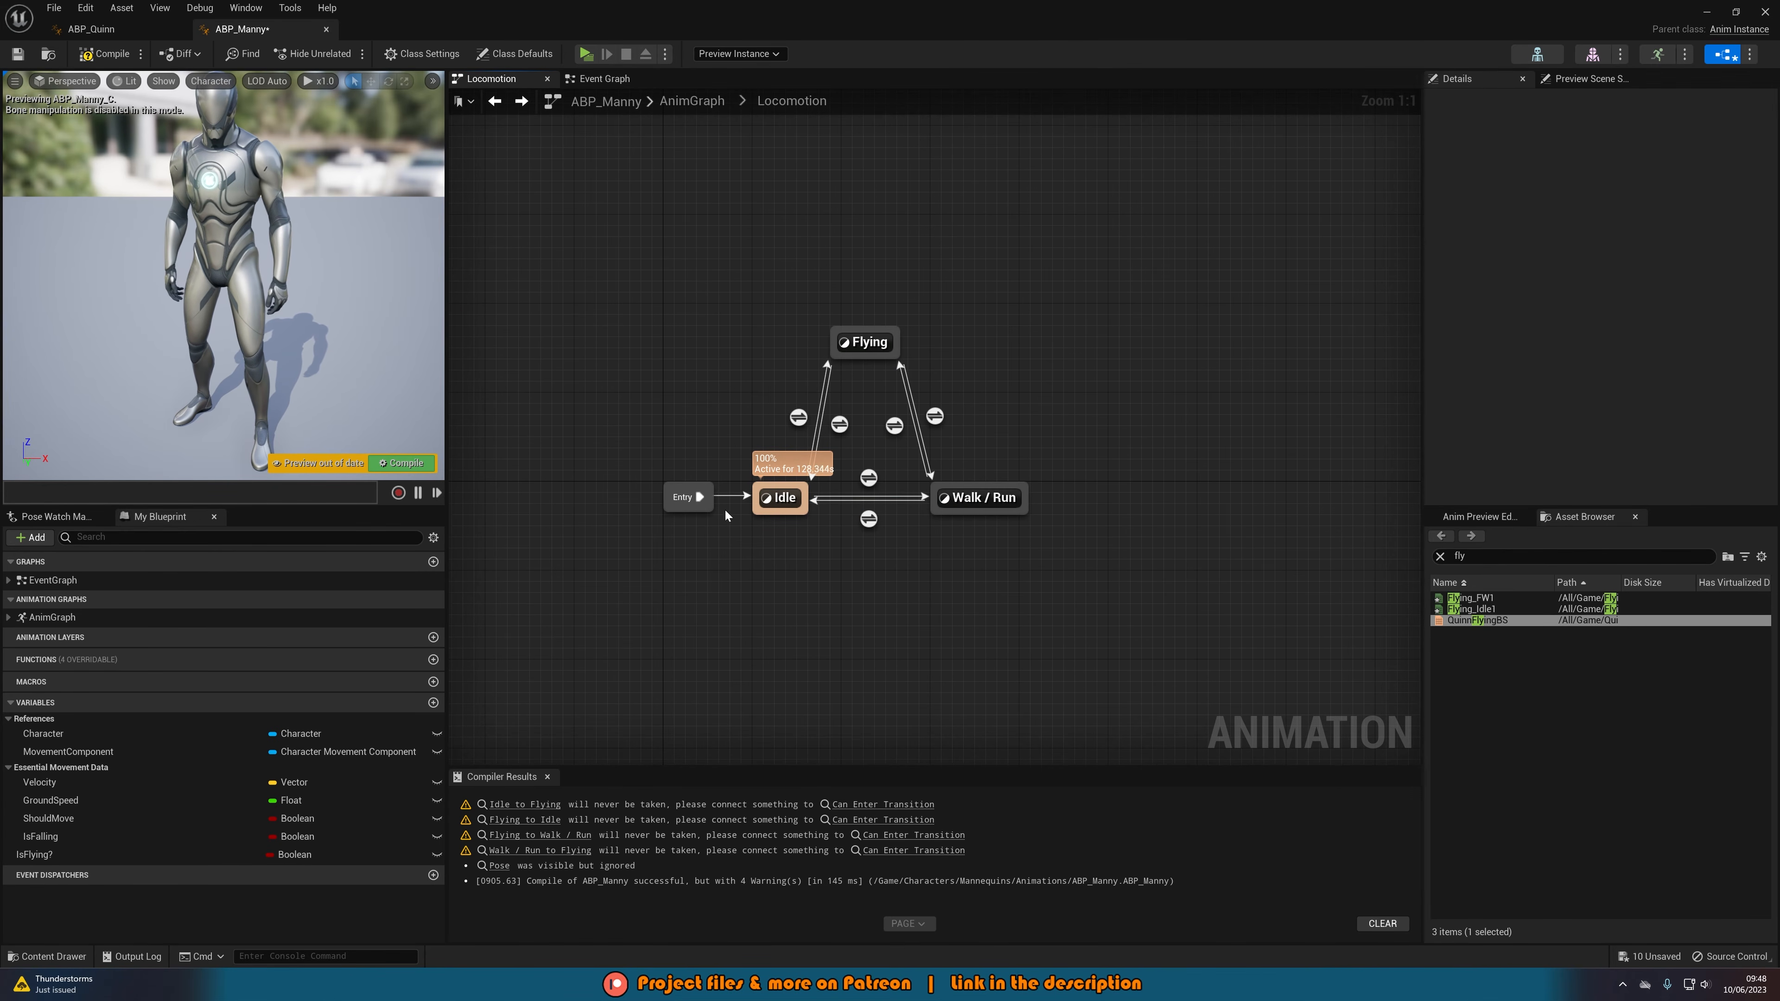
pyautogui.moveTo(779, 528); pyautogui.dragTo(846, 574, button='right')
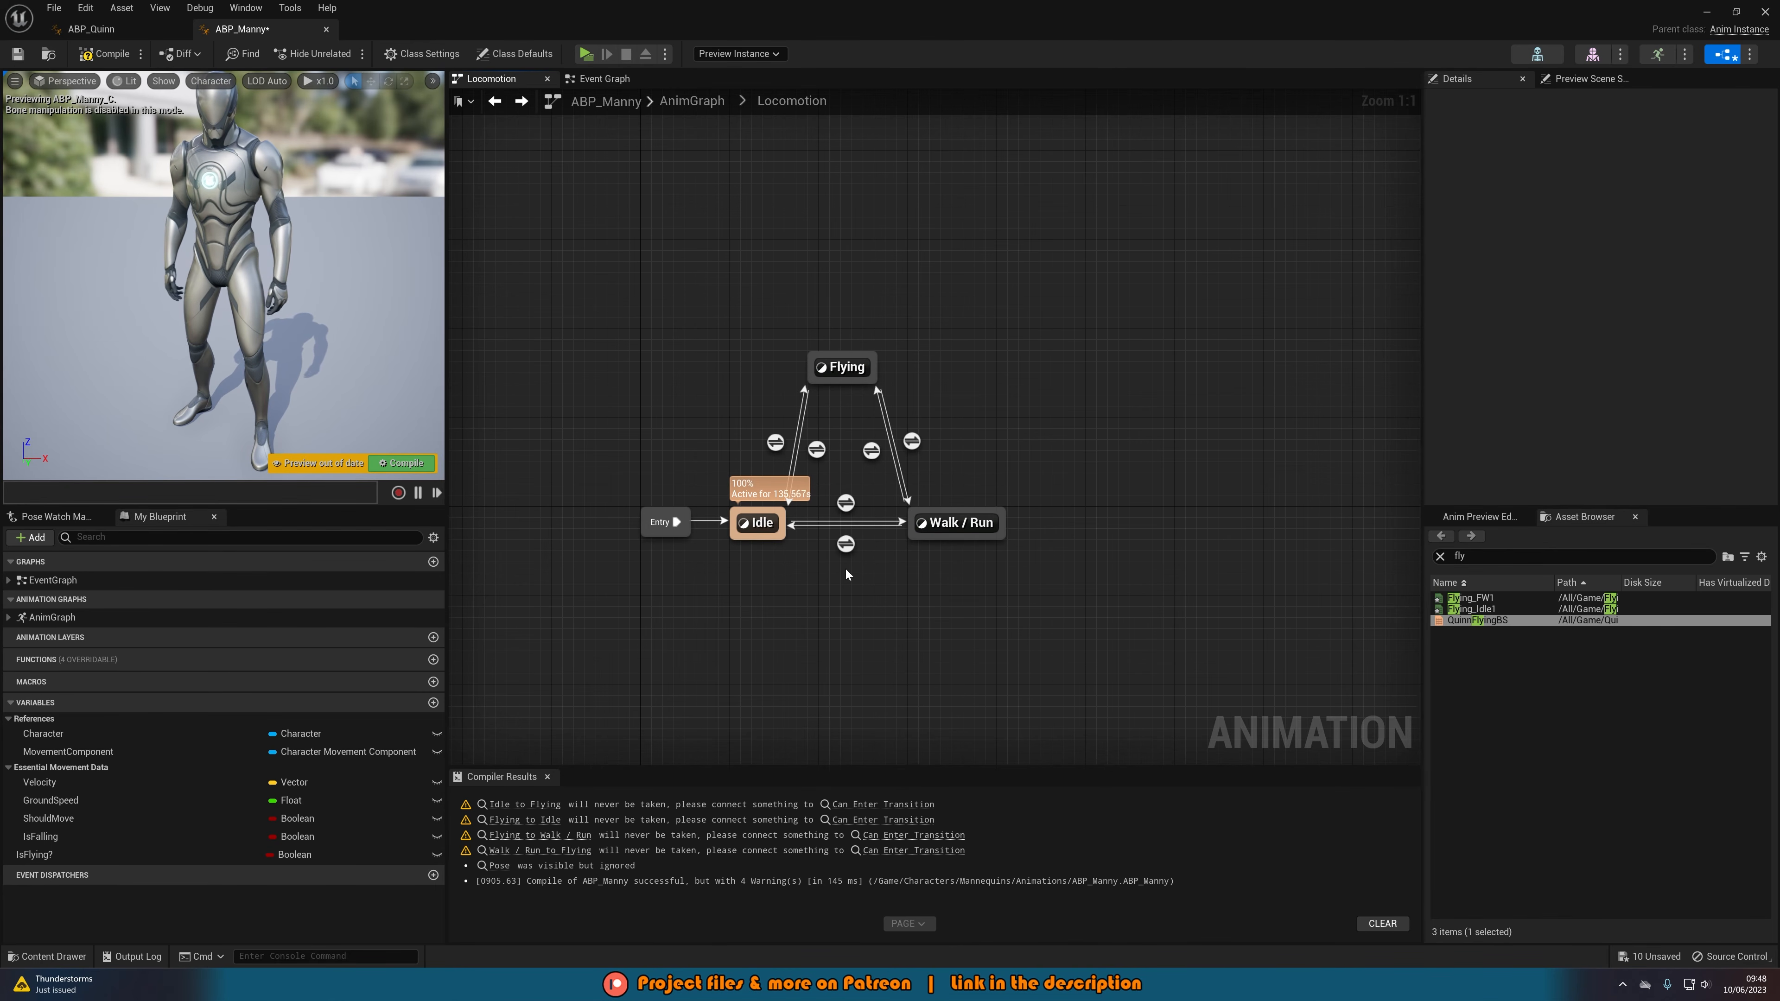
# - Compile ABP_Manny, play-test the character's takeoff and forward flight in the game preview, and stop the session
pyautogui.click(105, 54)
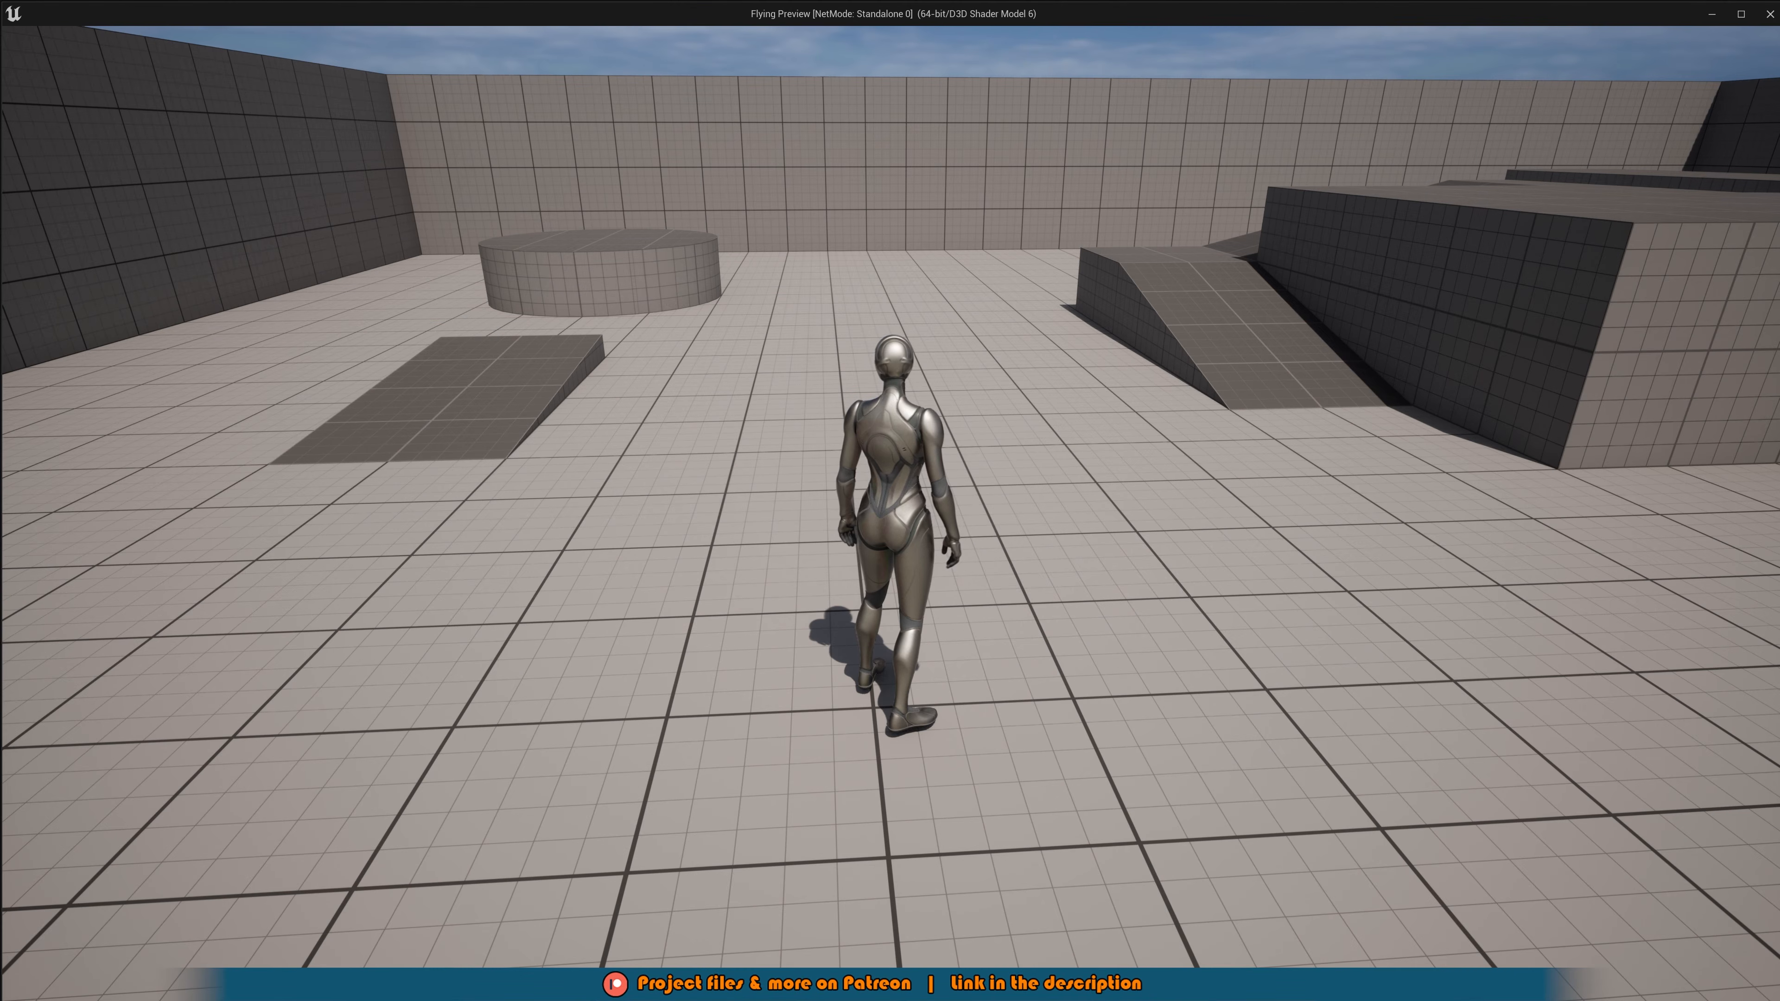
pyautogui.press('space')
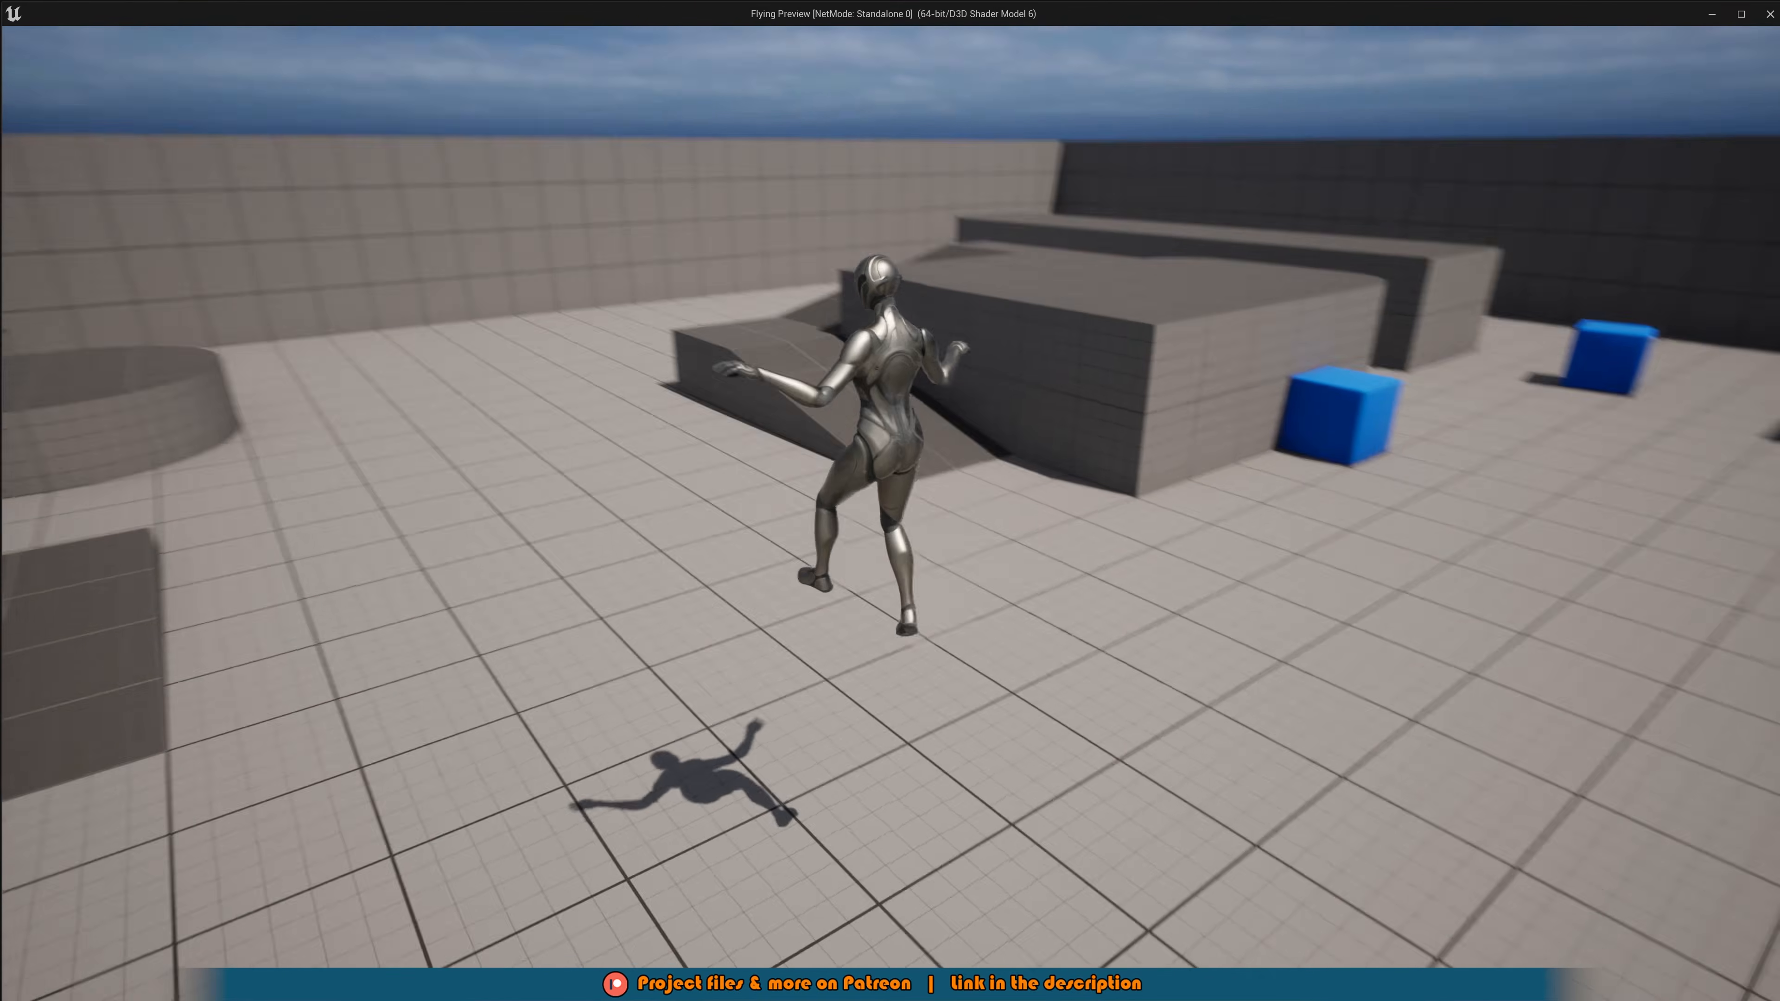
pyautogui.press('w')
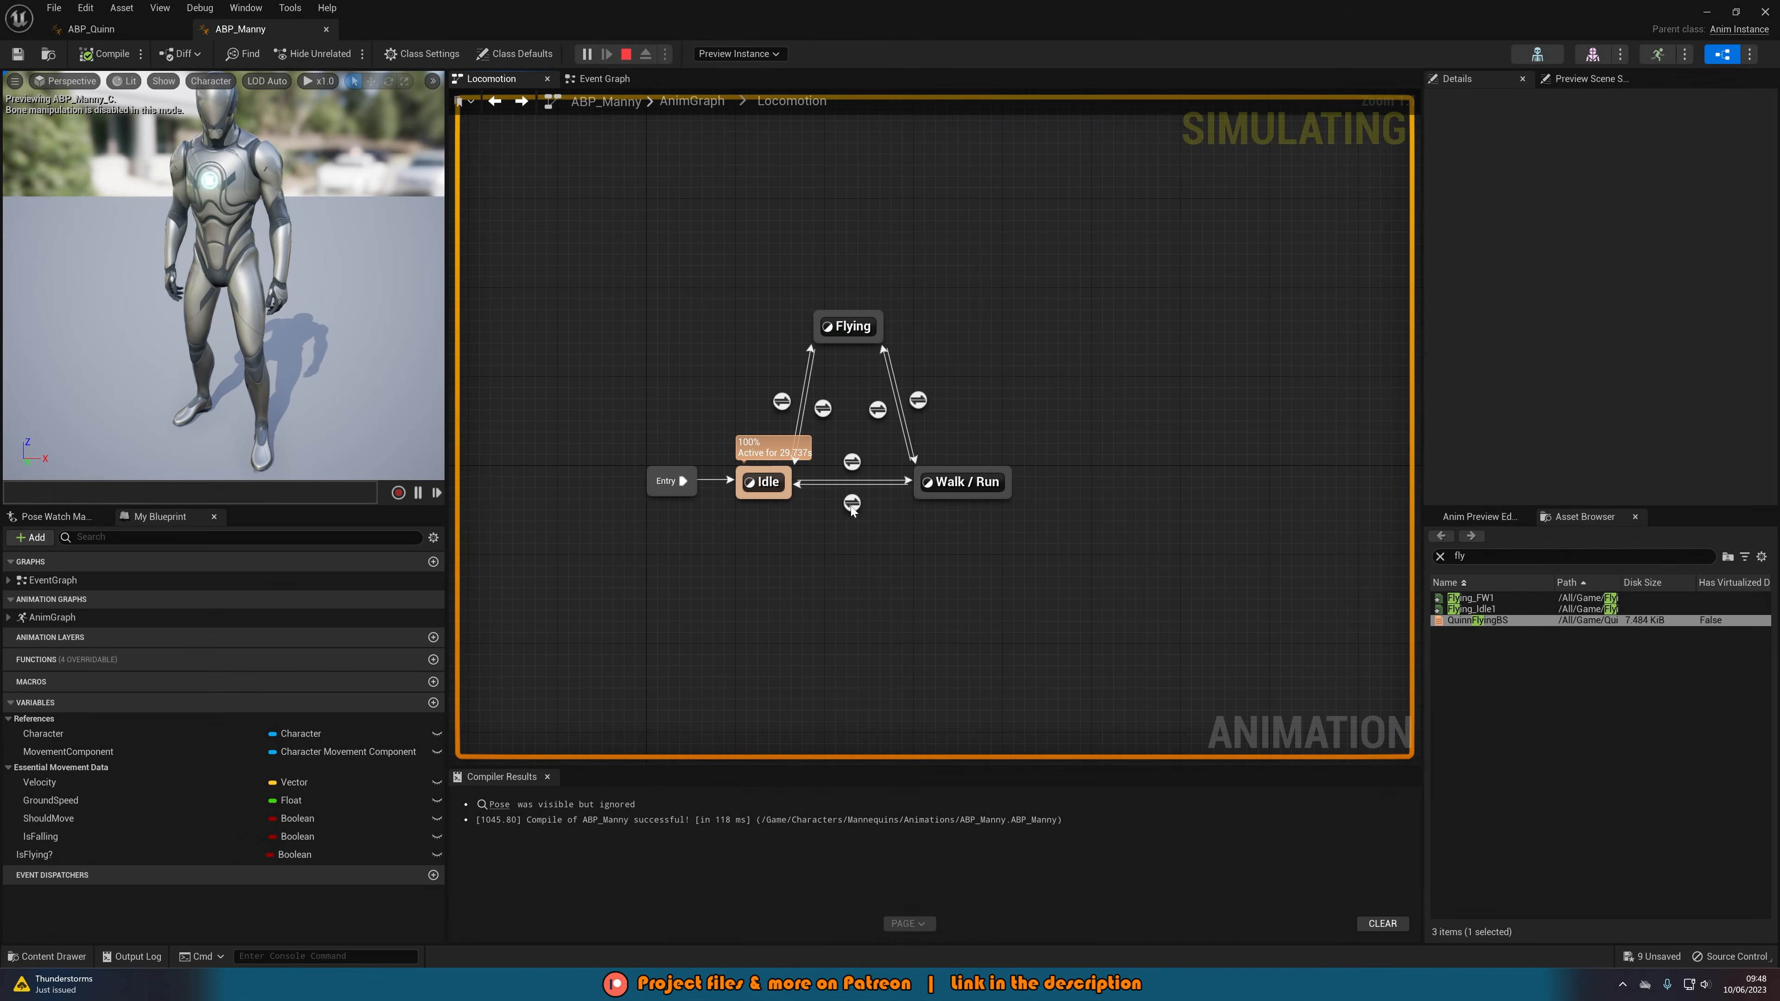
pyautogui.press('Escape')
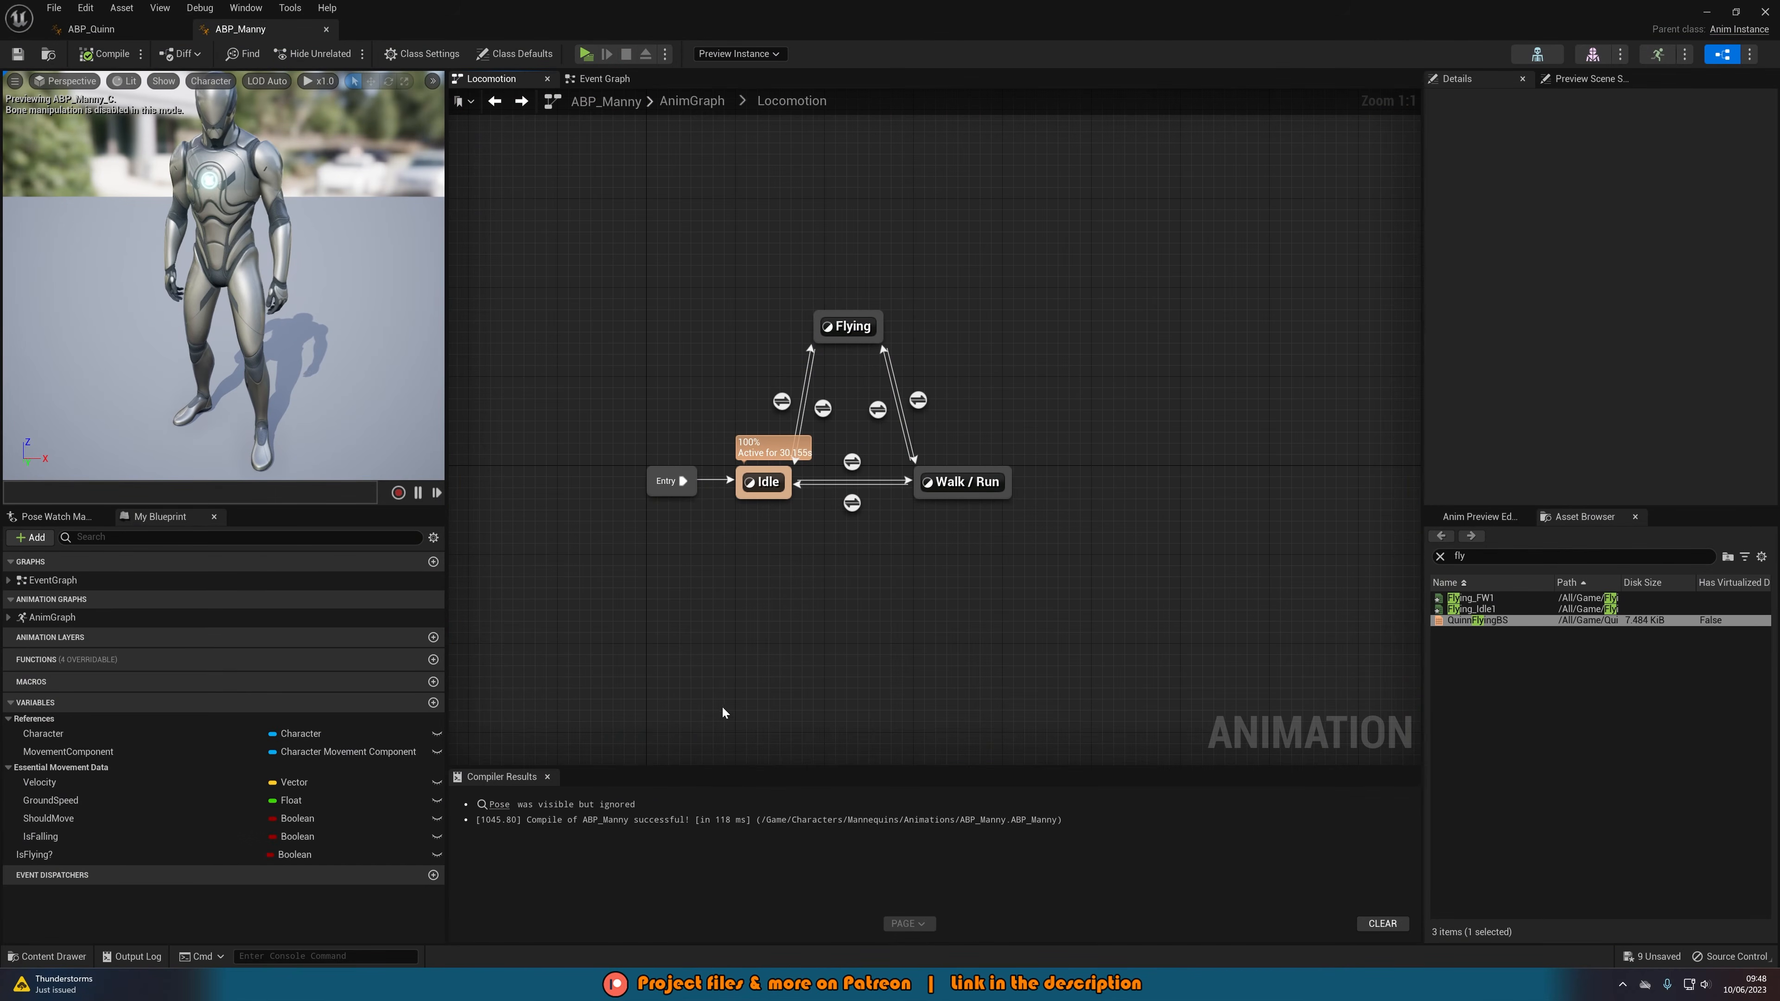
# - Open the QuinnFlyingBS blend space, set the Speed axis Smoothing Time to 1, and save the asset
pyautogui.hotkey('ctrl', 'space')
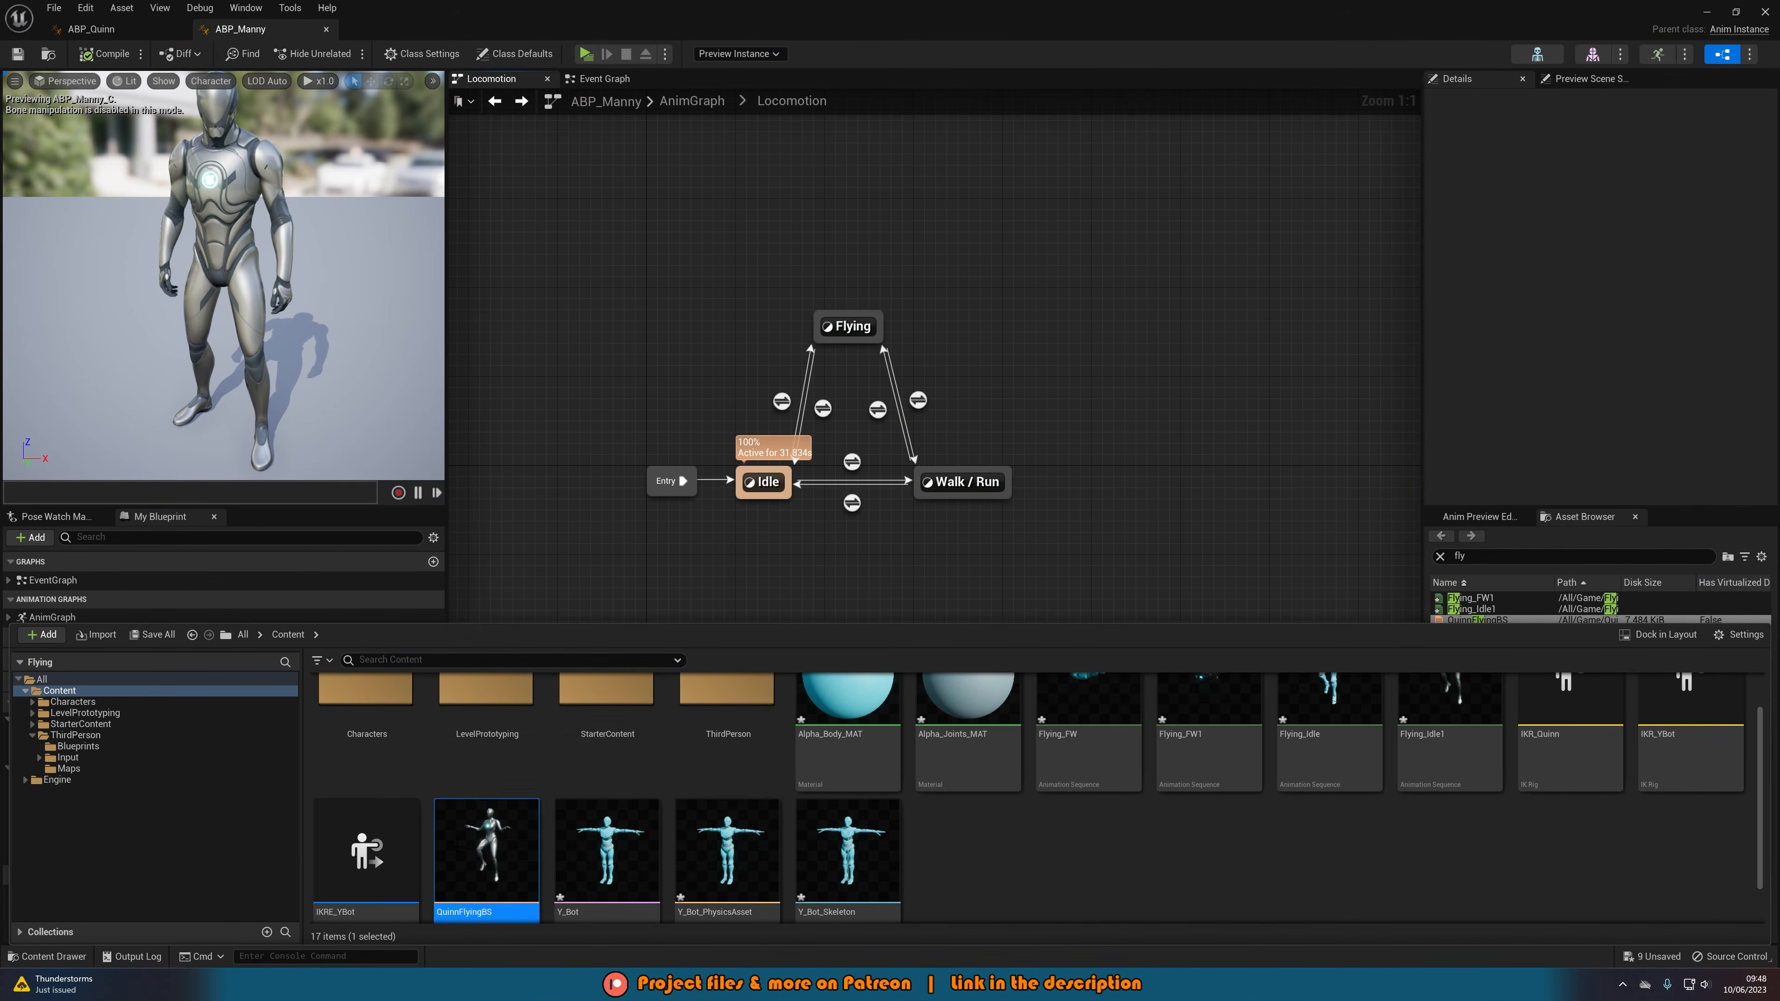
pyautogui.doubleClick(457, 845)
pyautogui.moveTo(73, 331)
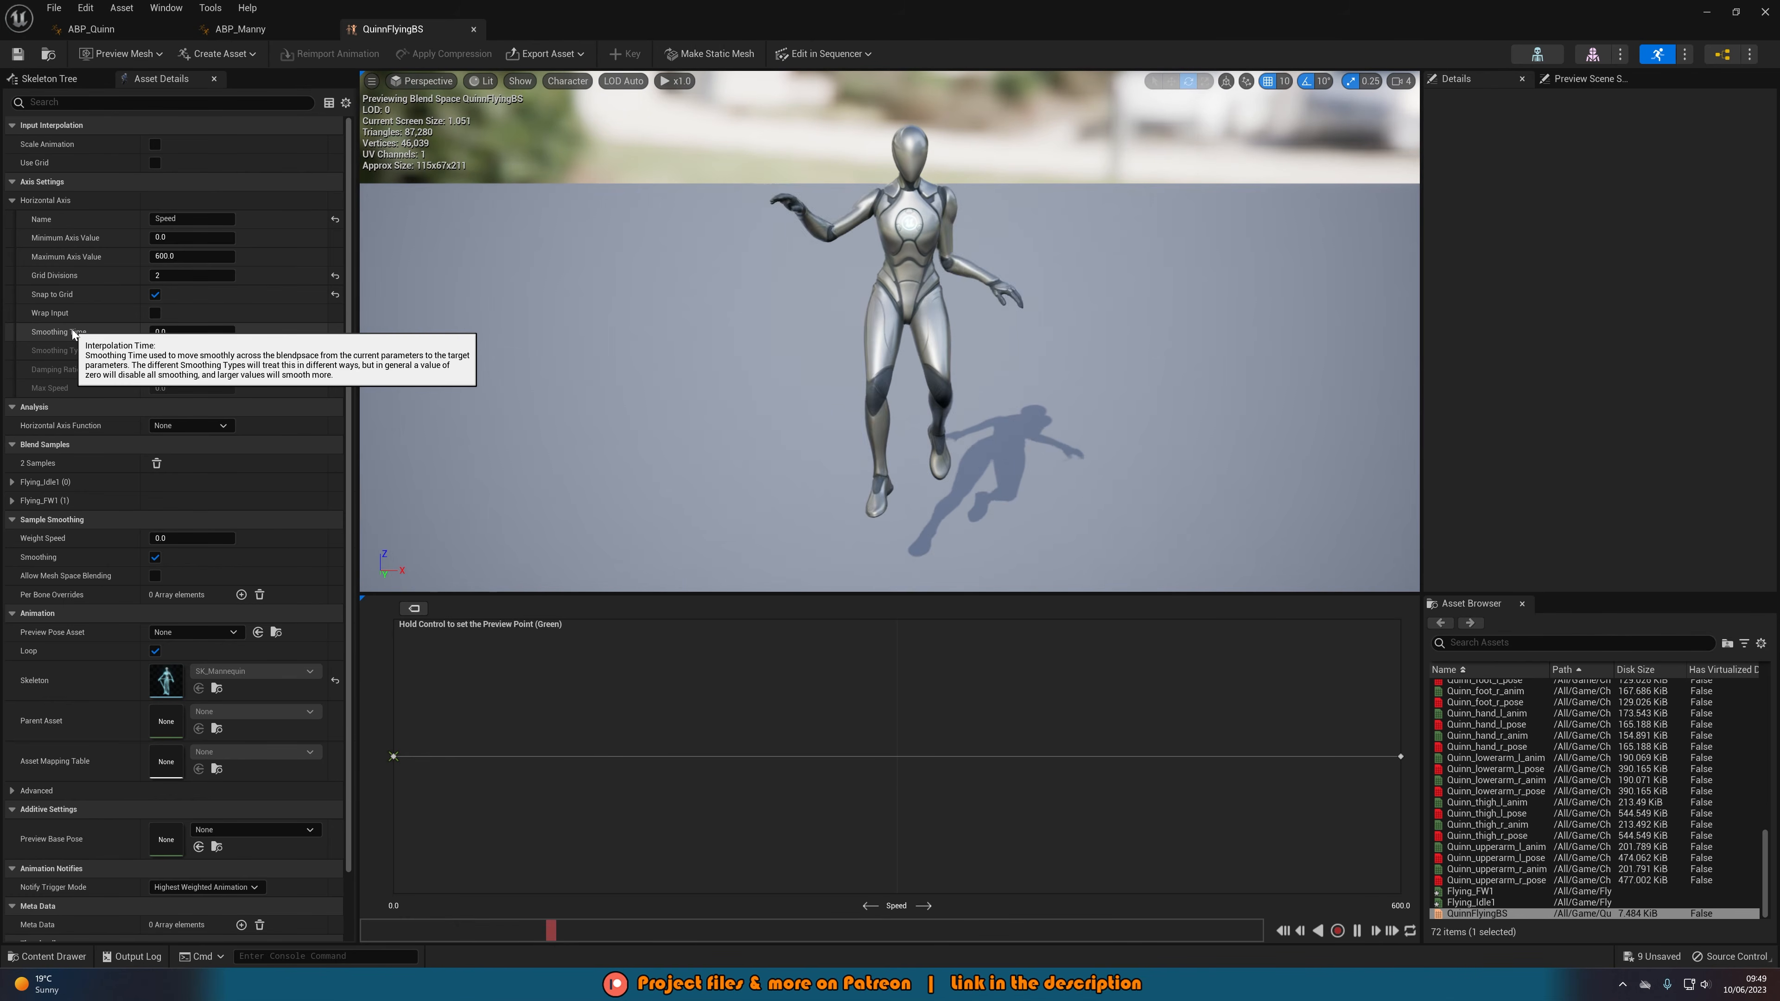
pyautogui.click(192, 331)
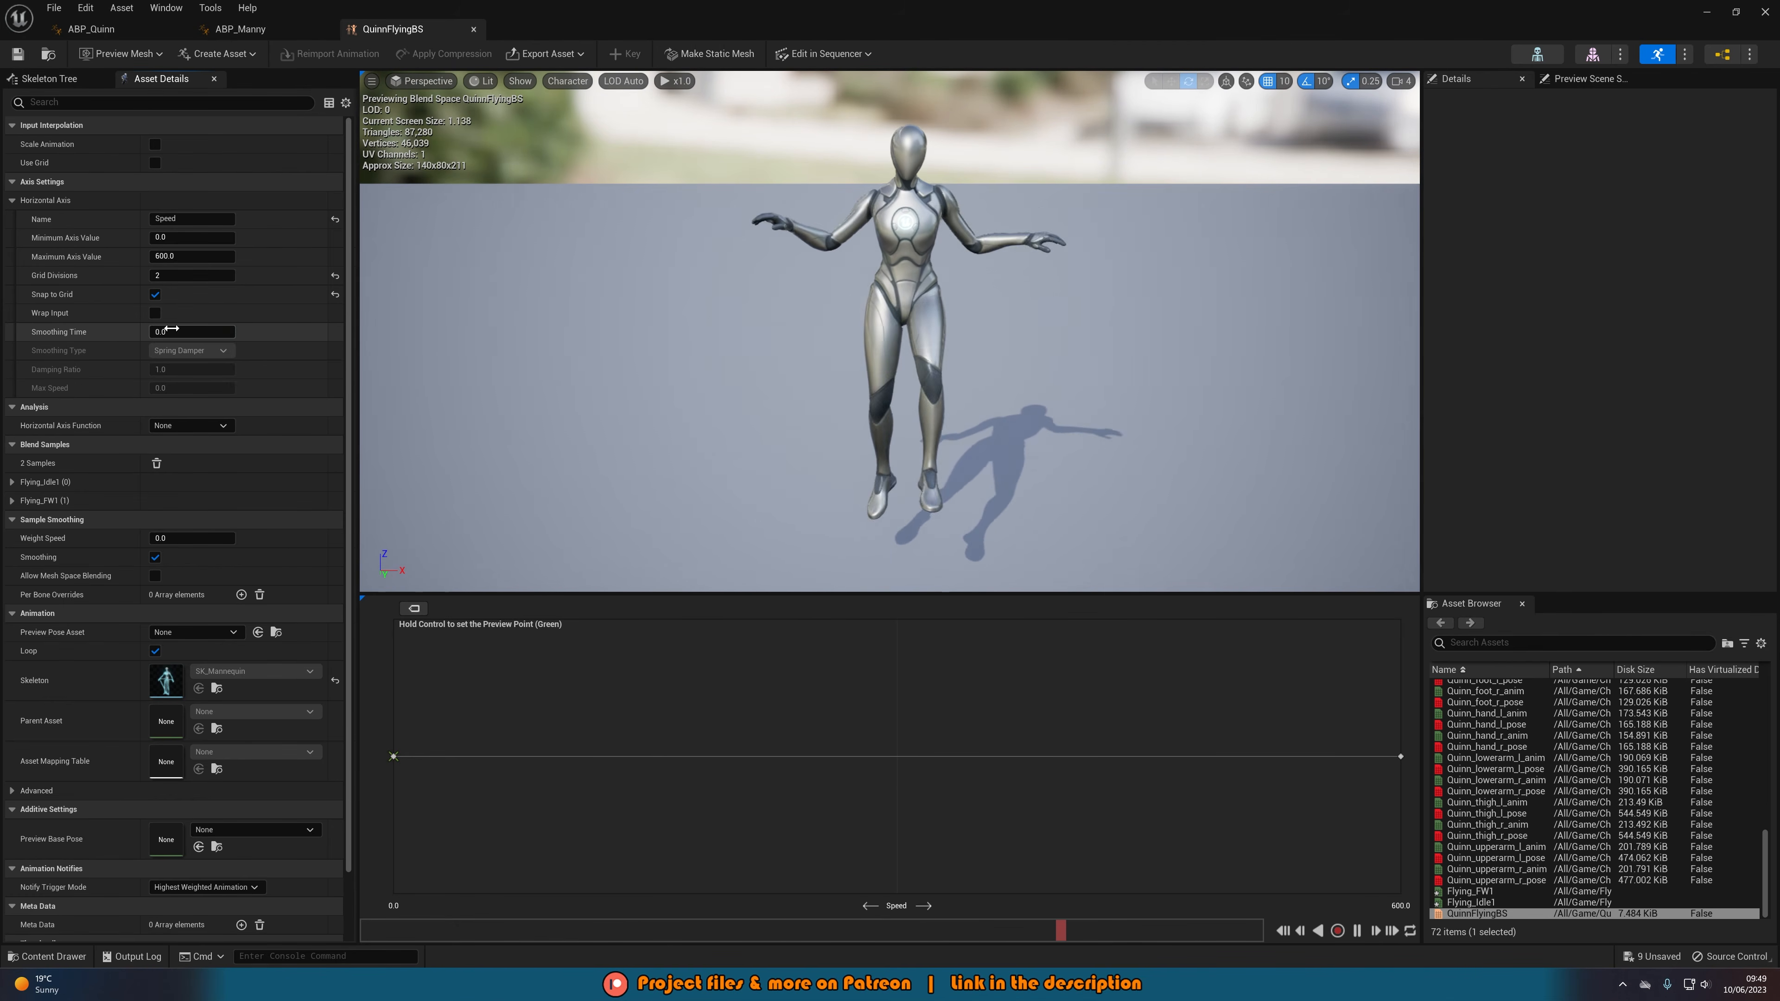
pyautogui.write('1')
pyautogui.press('Return')
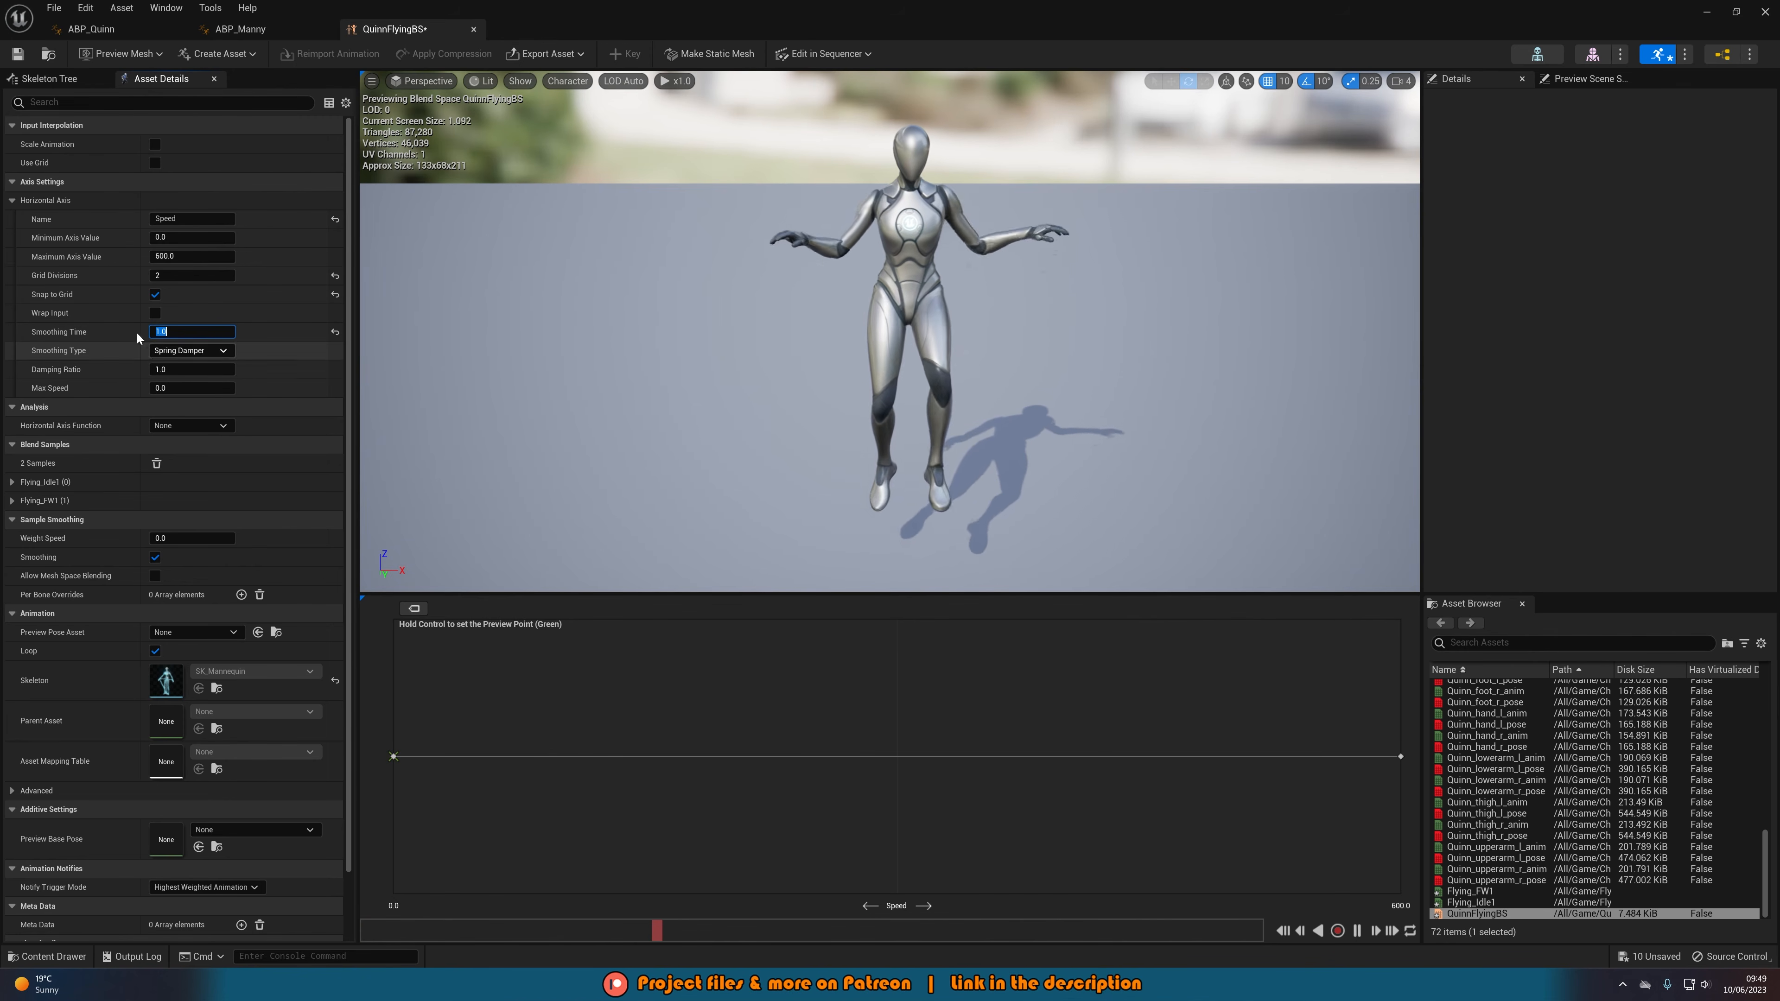
pyautogui.click(19, 54)
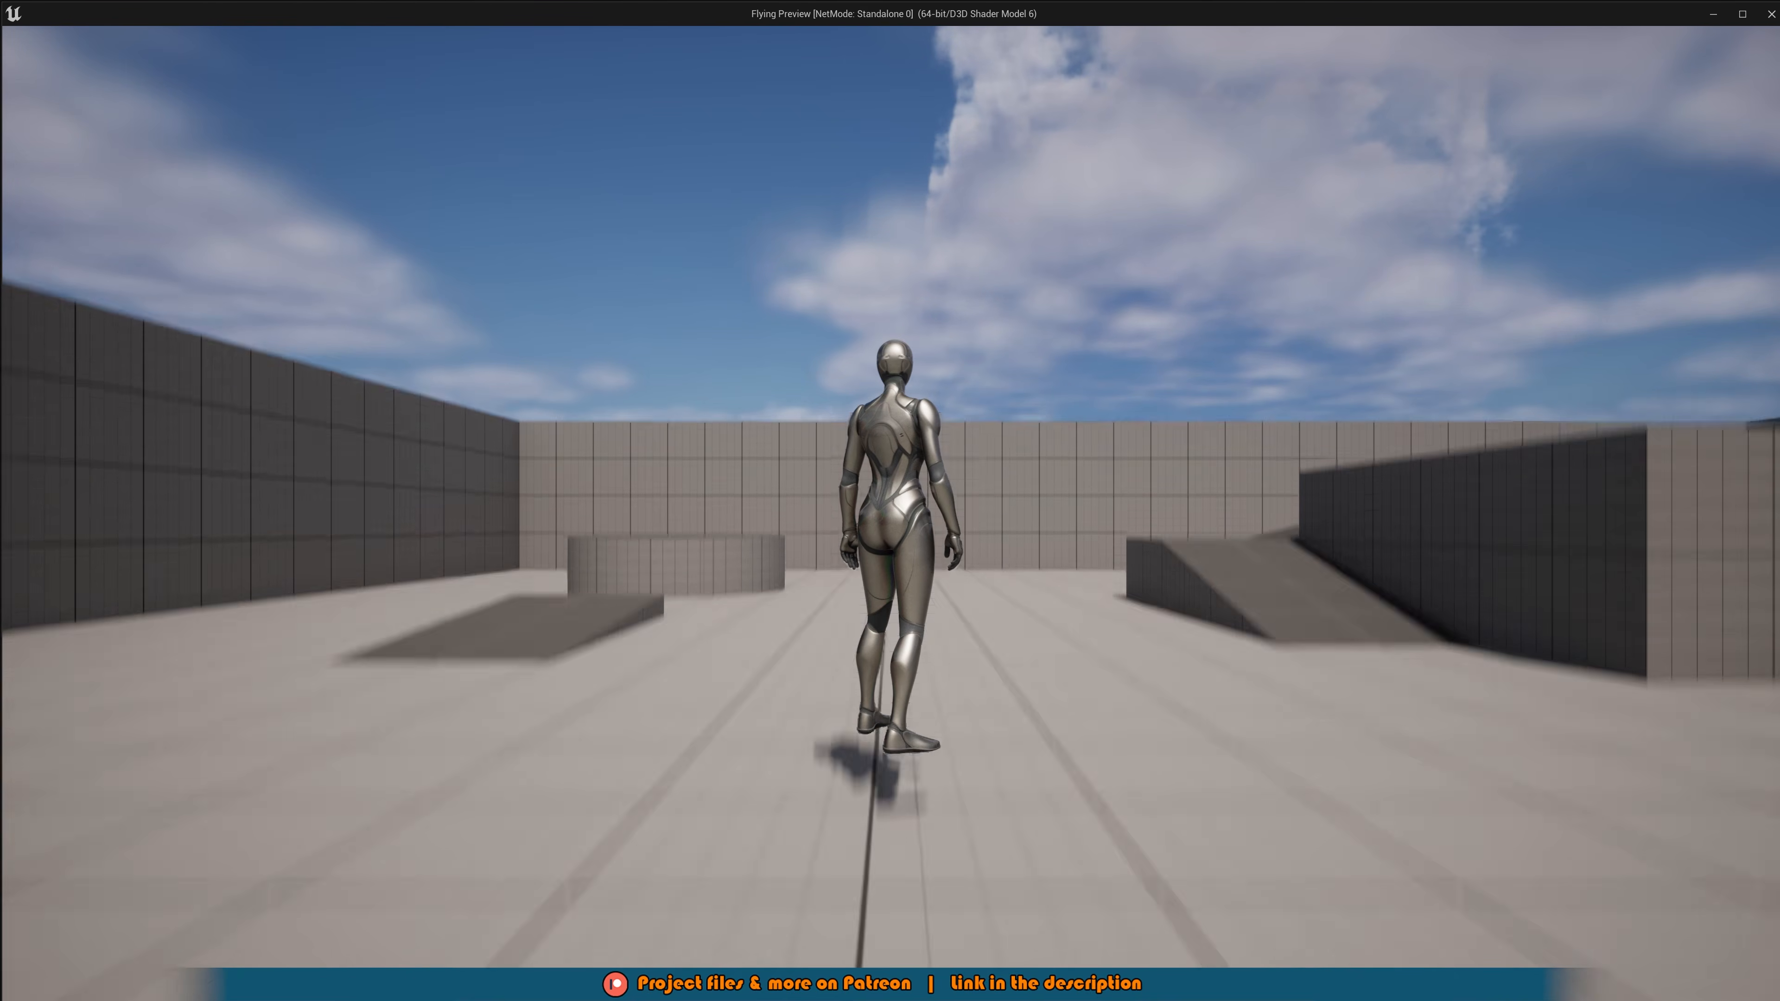
# - Play-test the smoothed flying animations by taking off, rising above the level, and flying forward
pyautogui.press('space')
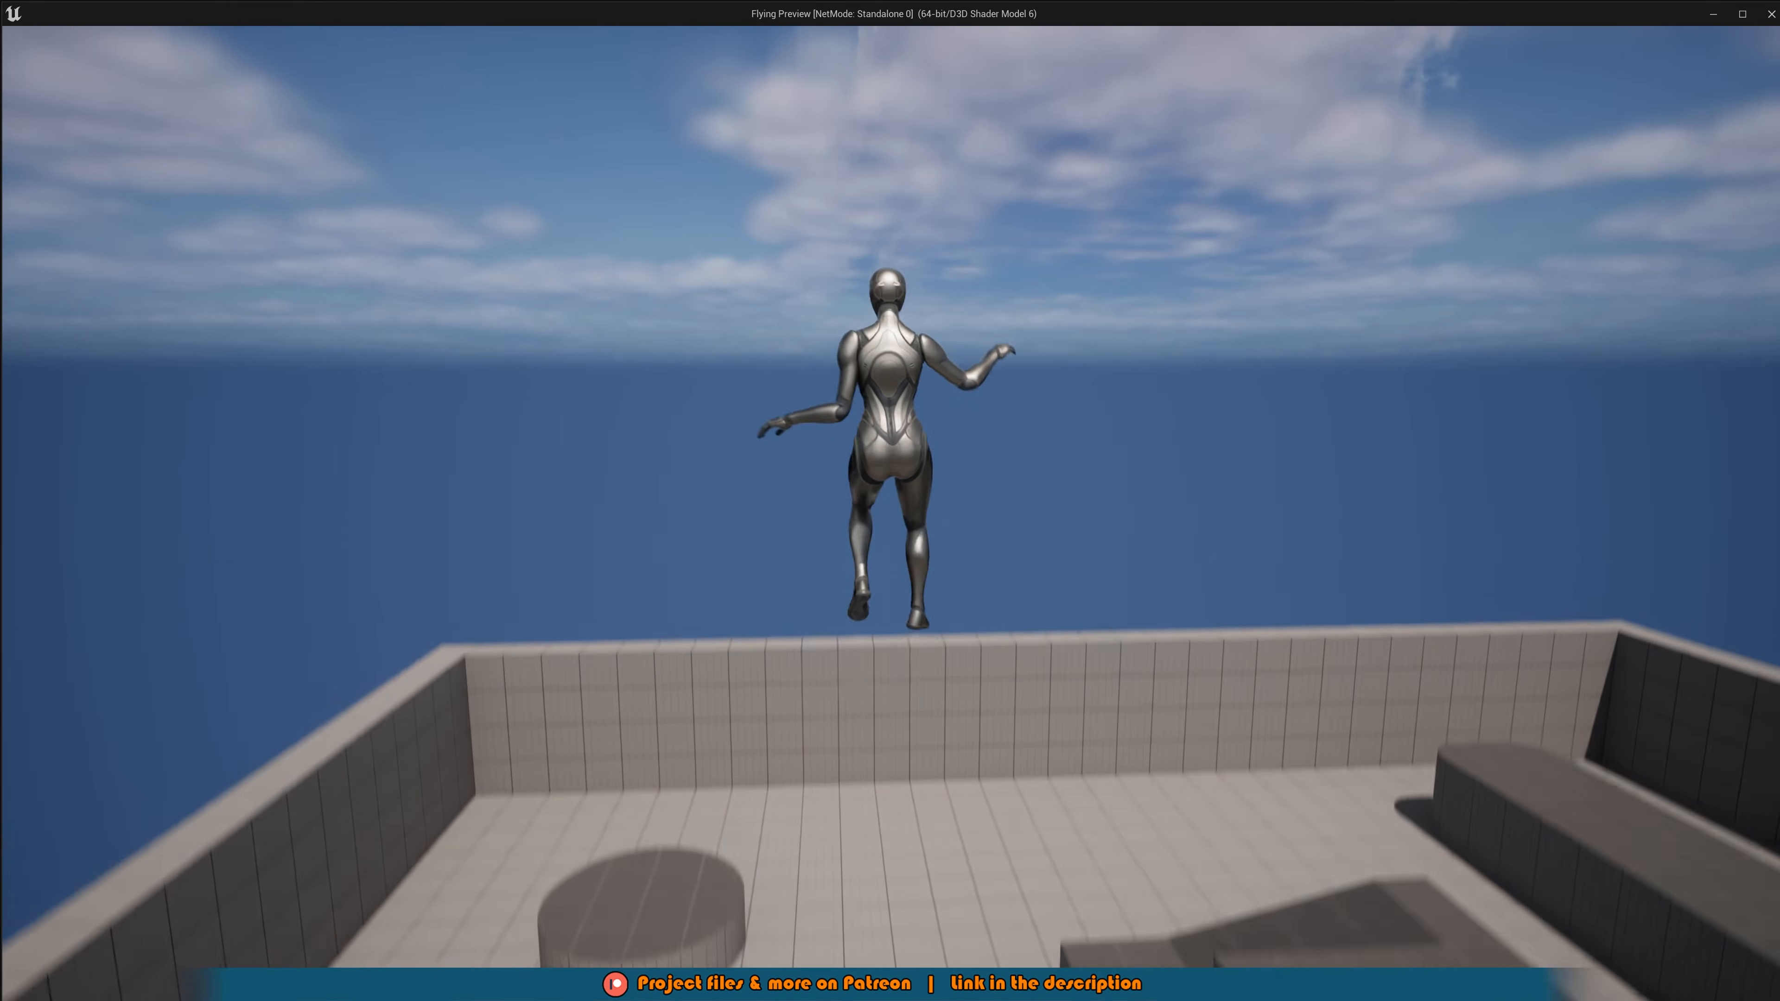
pyautogui.press('space')
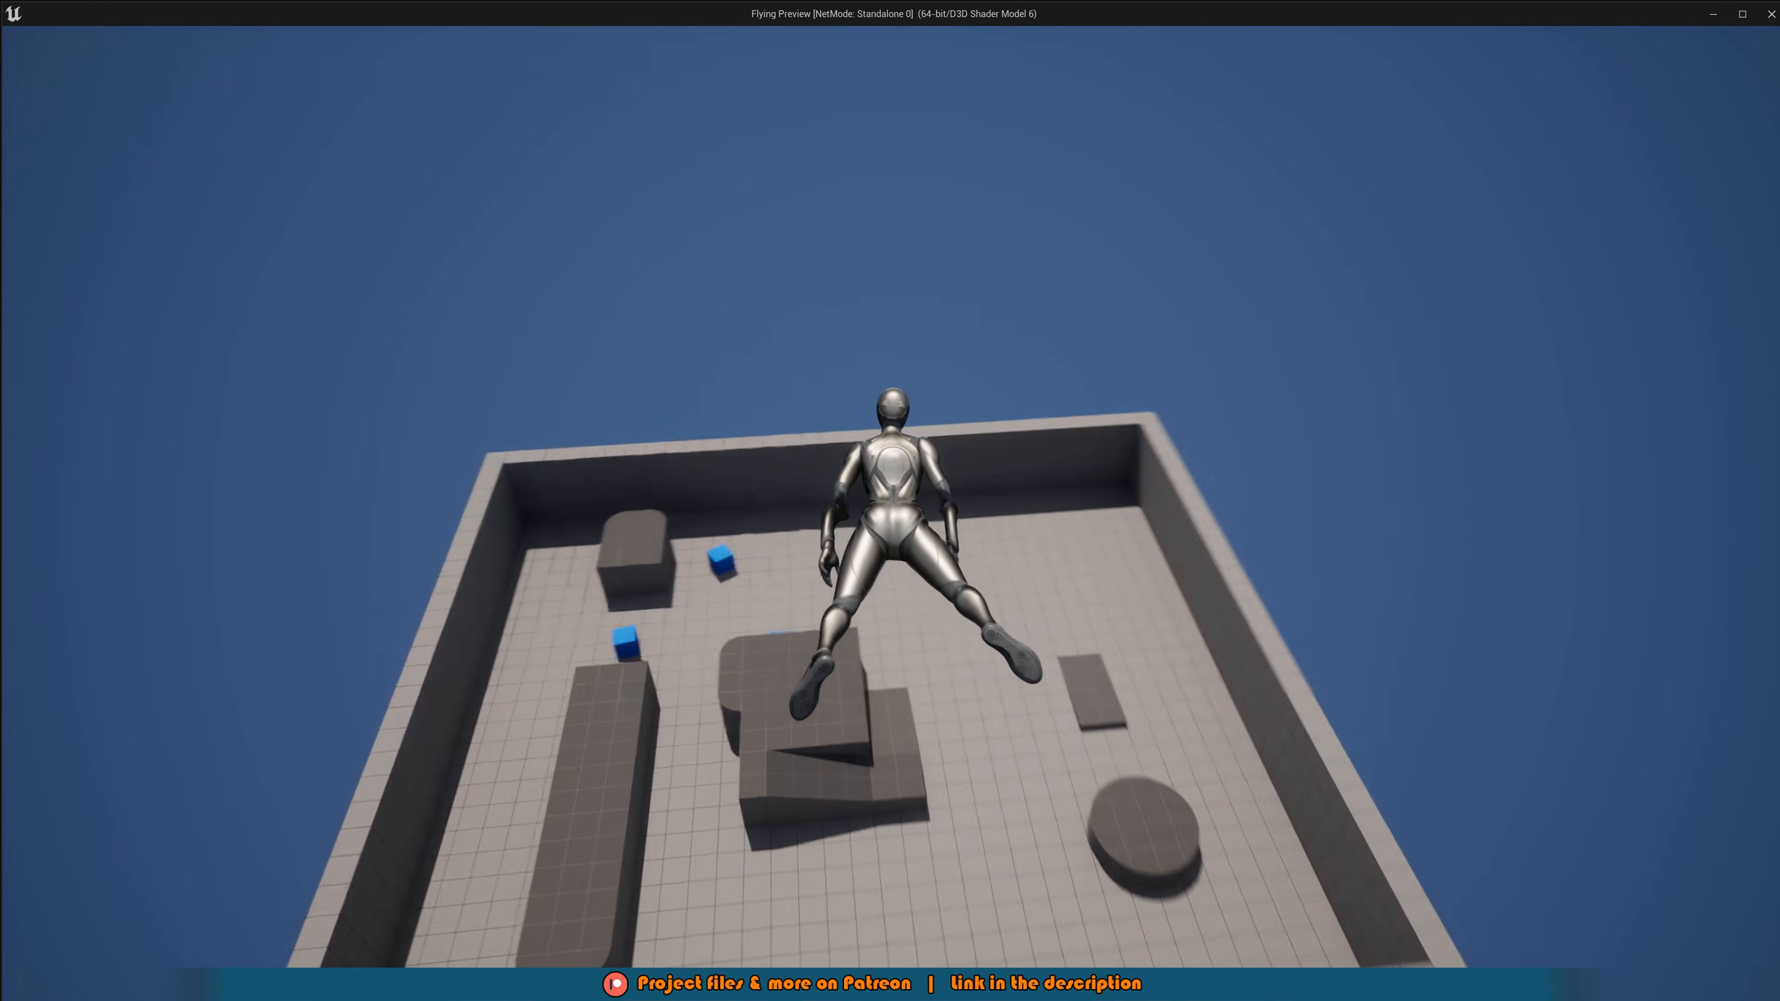
pyautogui.press('space')
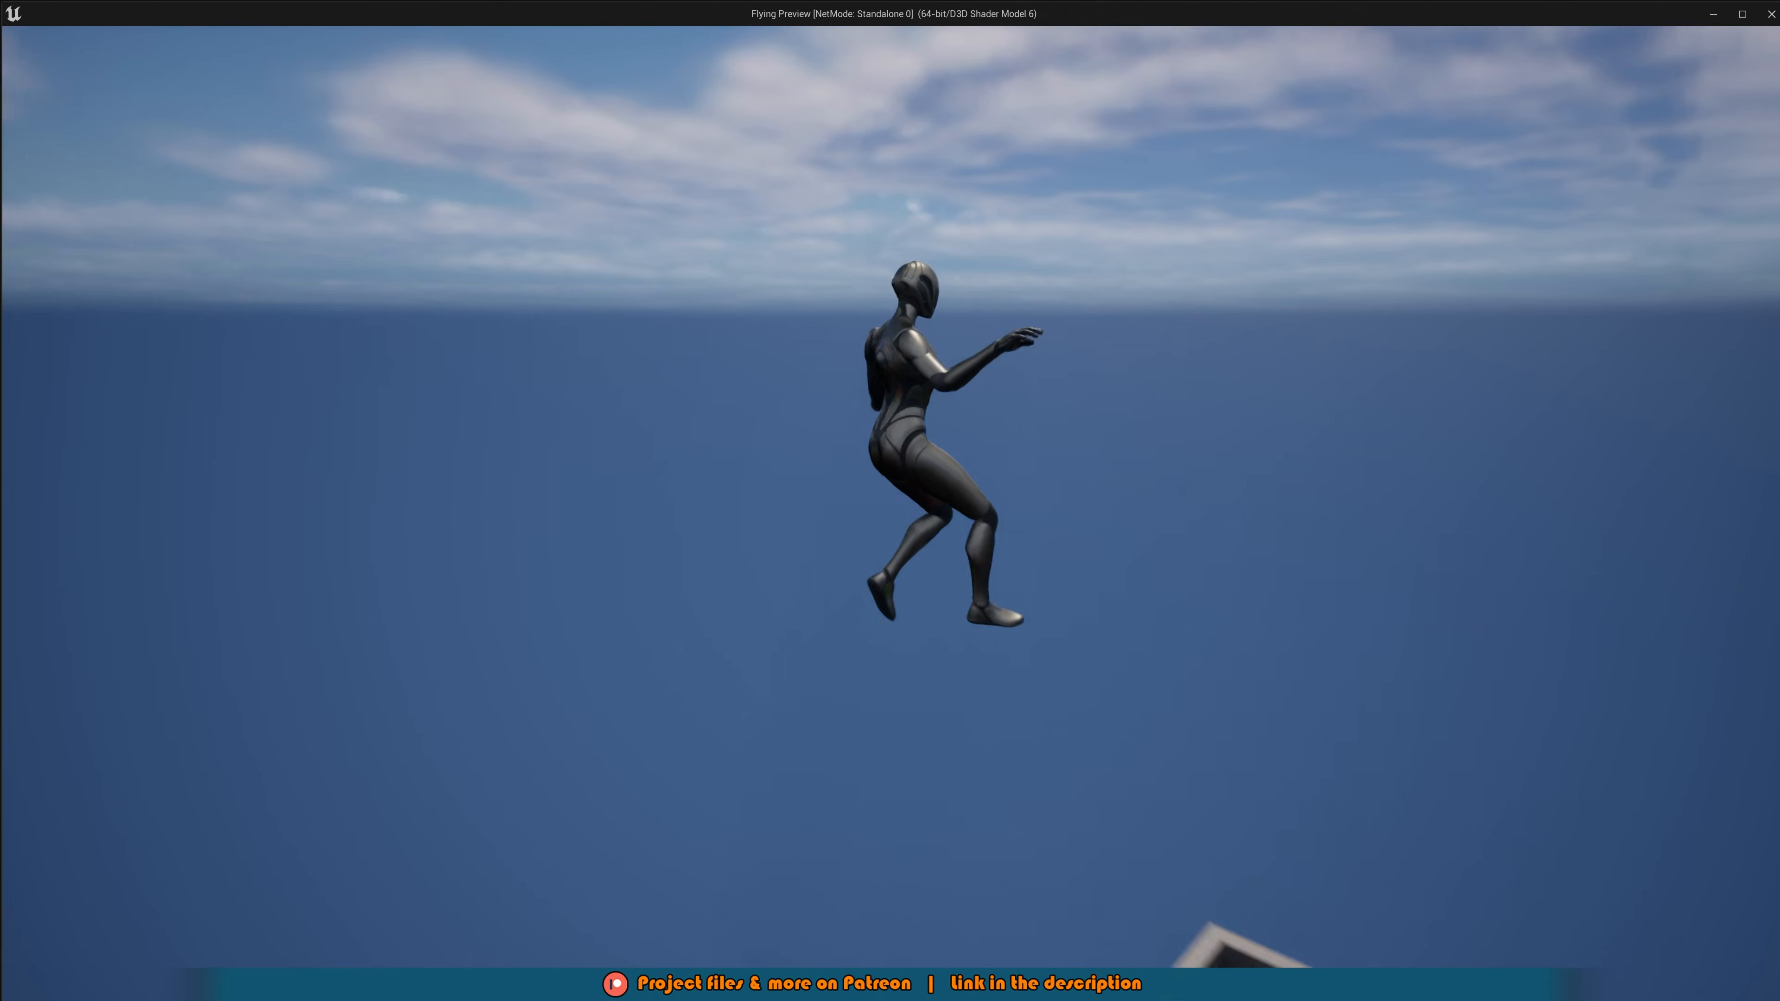
pyautogui.press('space')
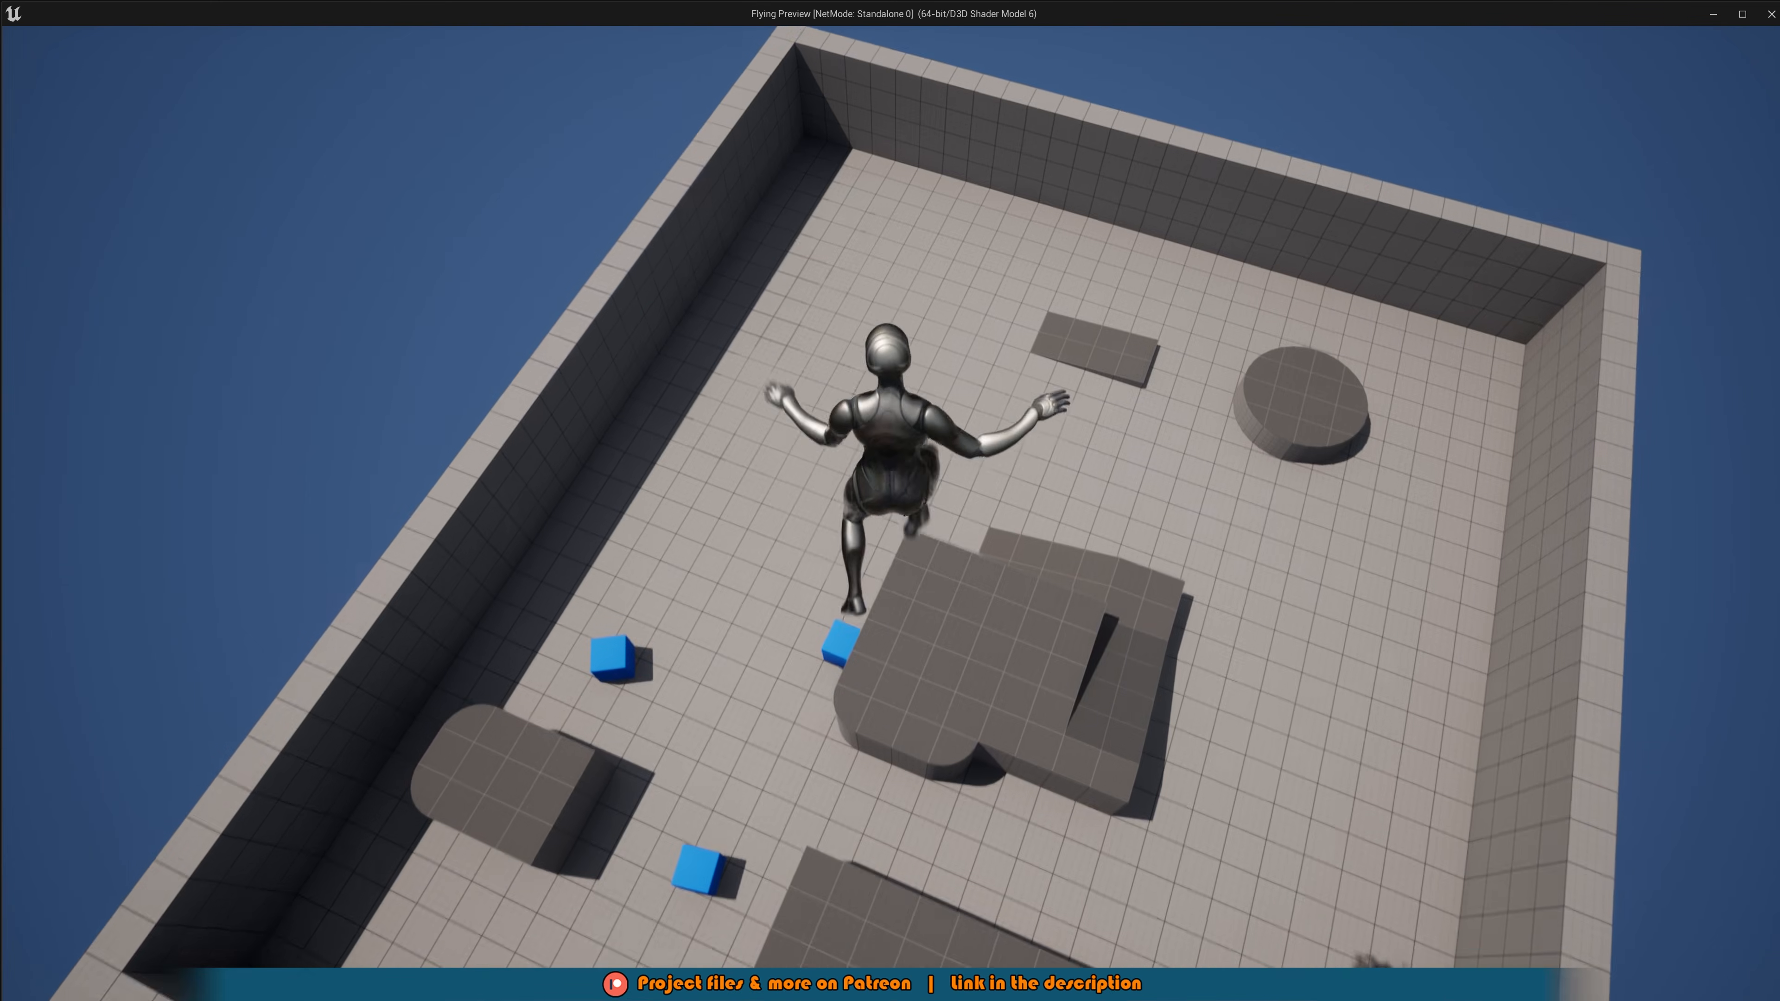
pyautogui.press('w')
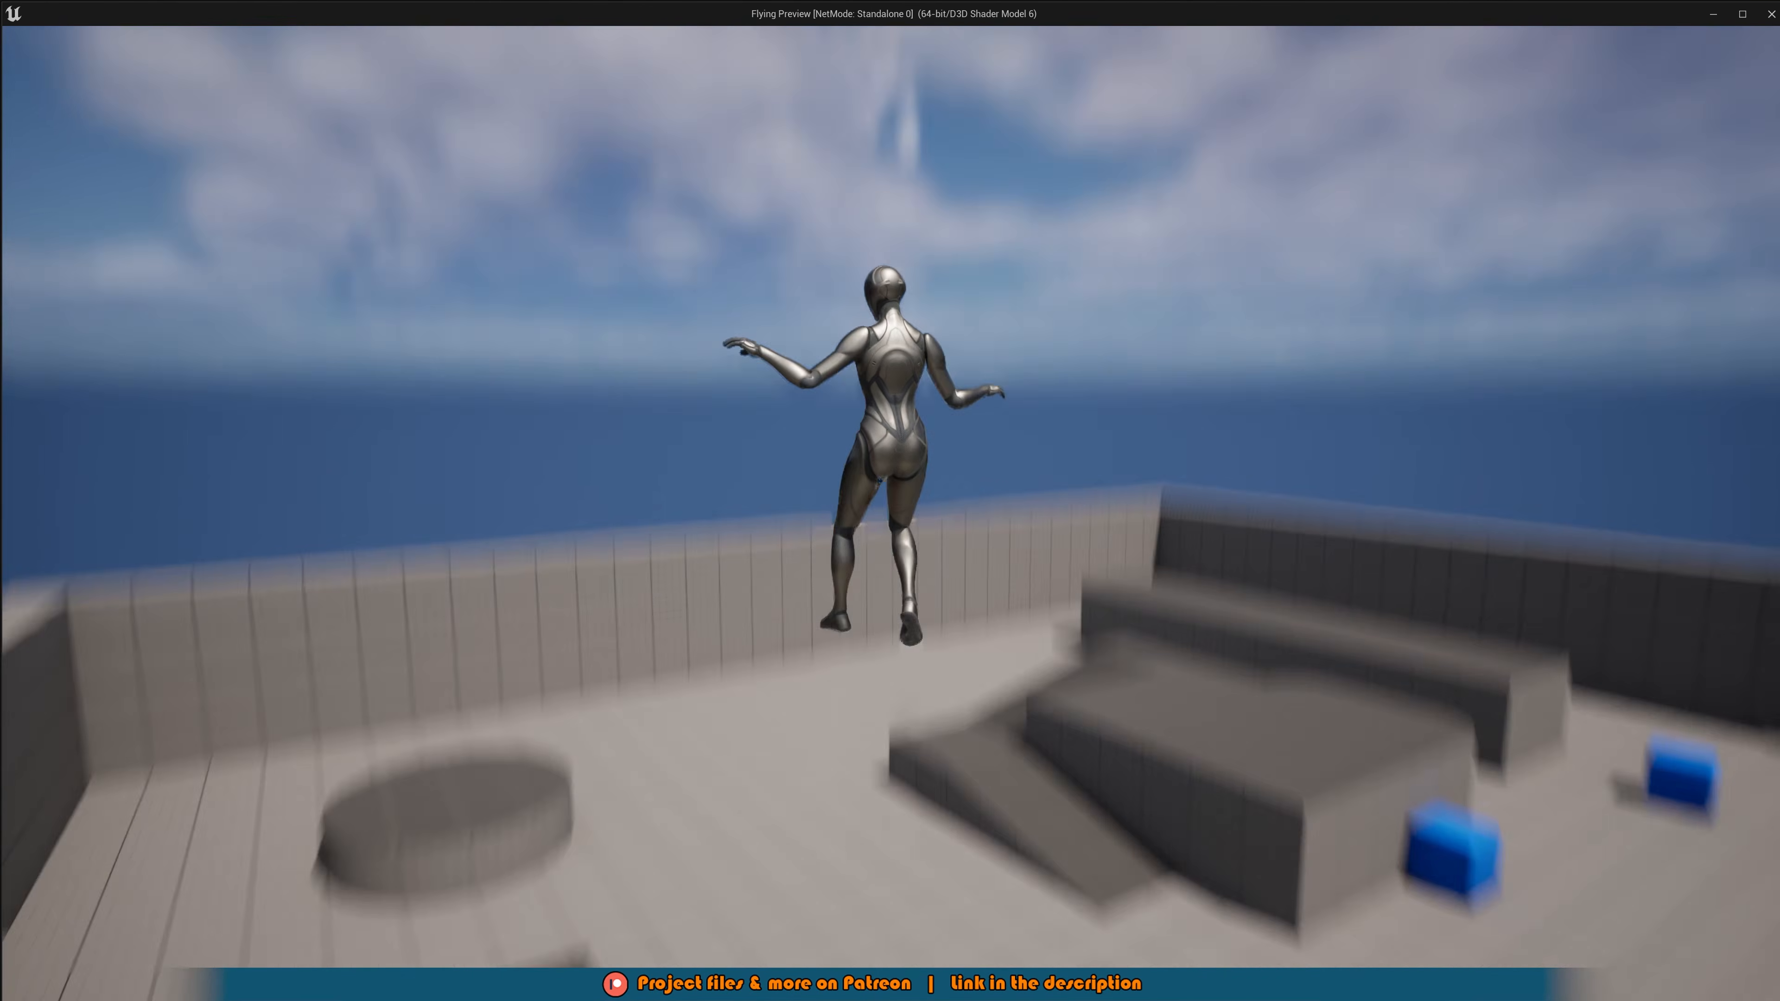
pyautogui.press('w')
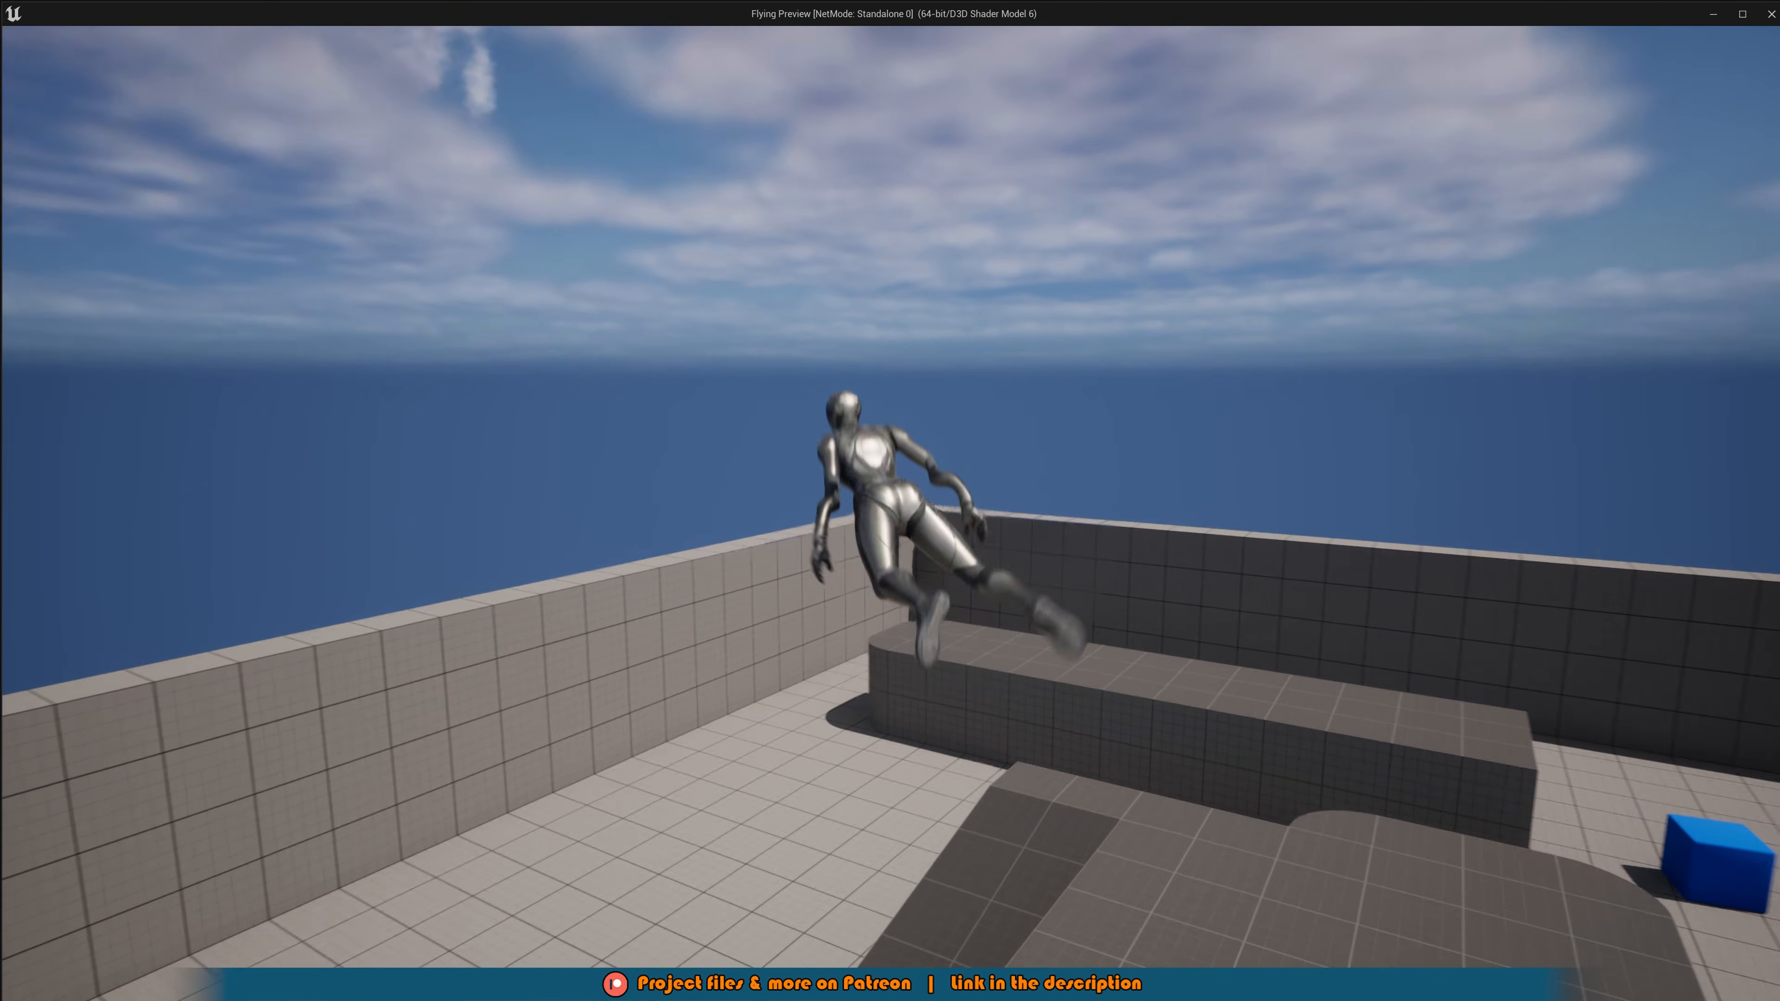
# - Test steering the character sideways and forward in flight while descending to land on the ground
pyautogui.press('a')
pyautogui.press('ctrl')
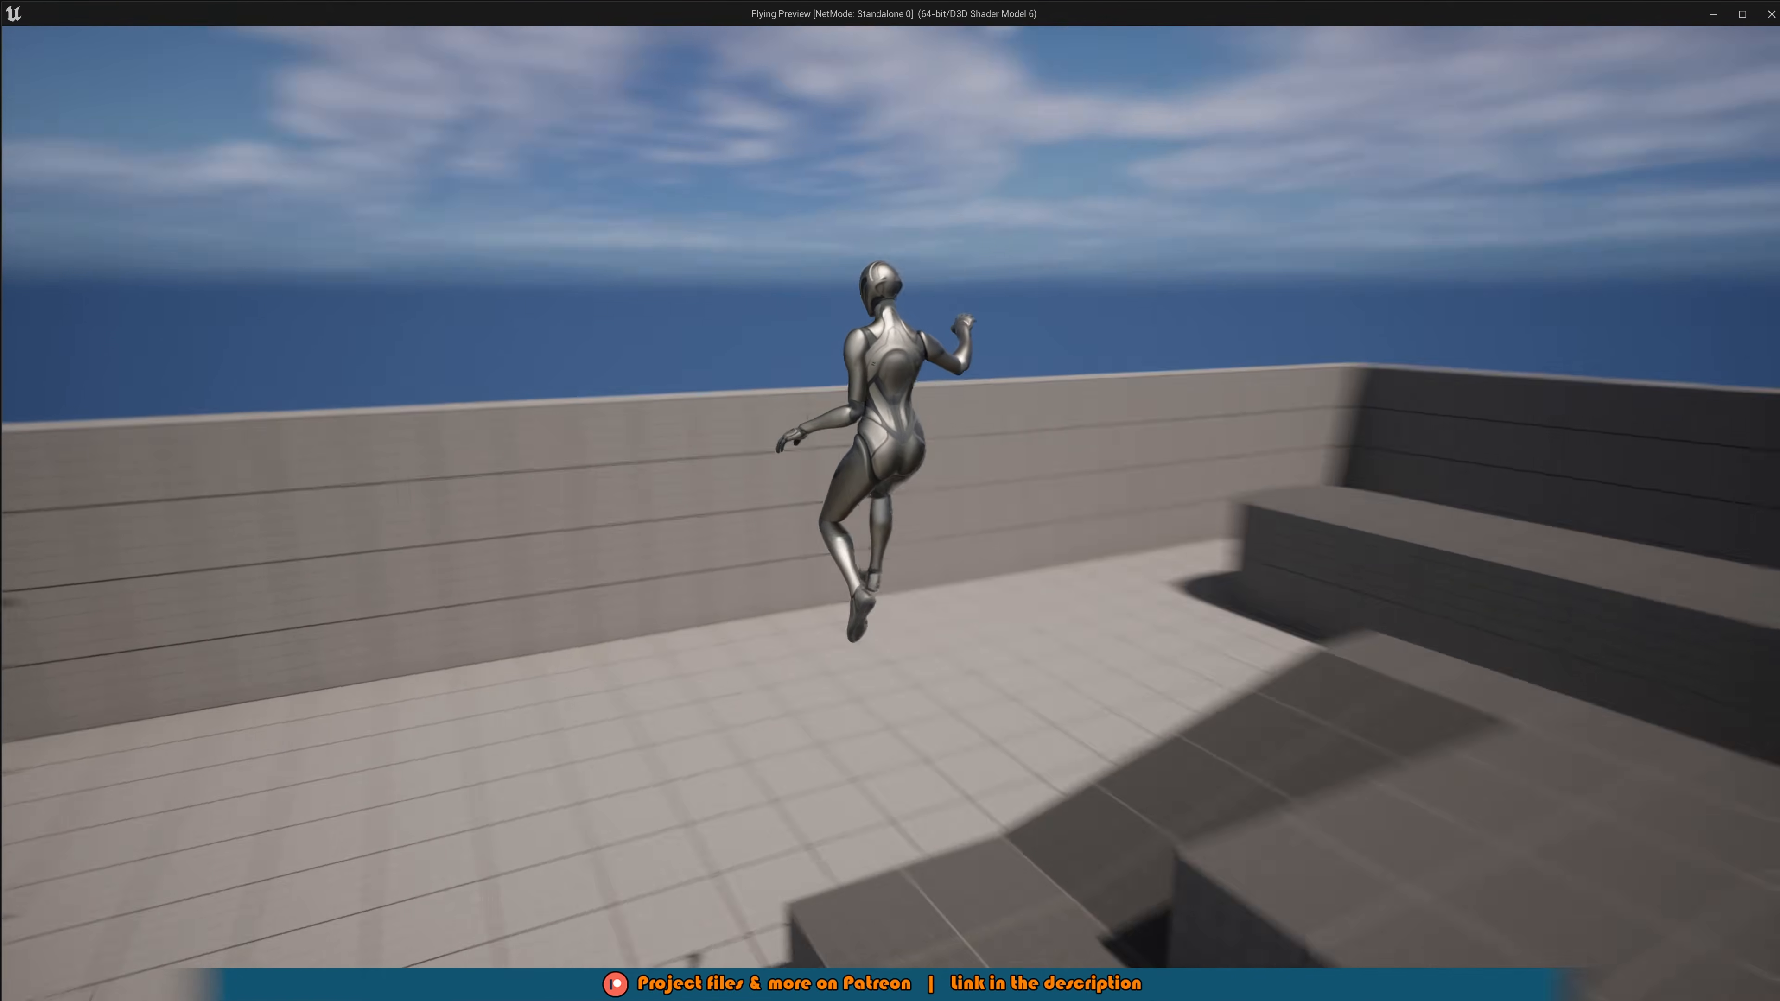
pyautogui.press('w')
pyautogui.press('w')
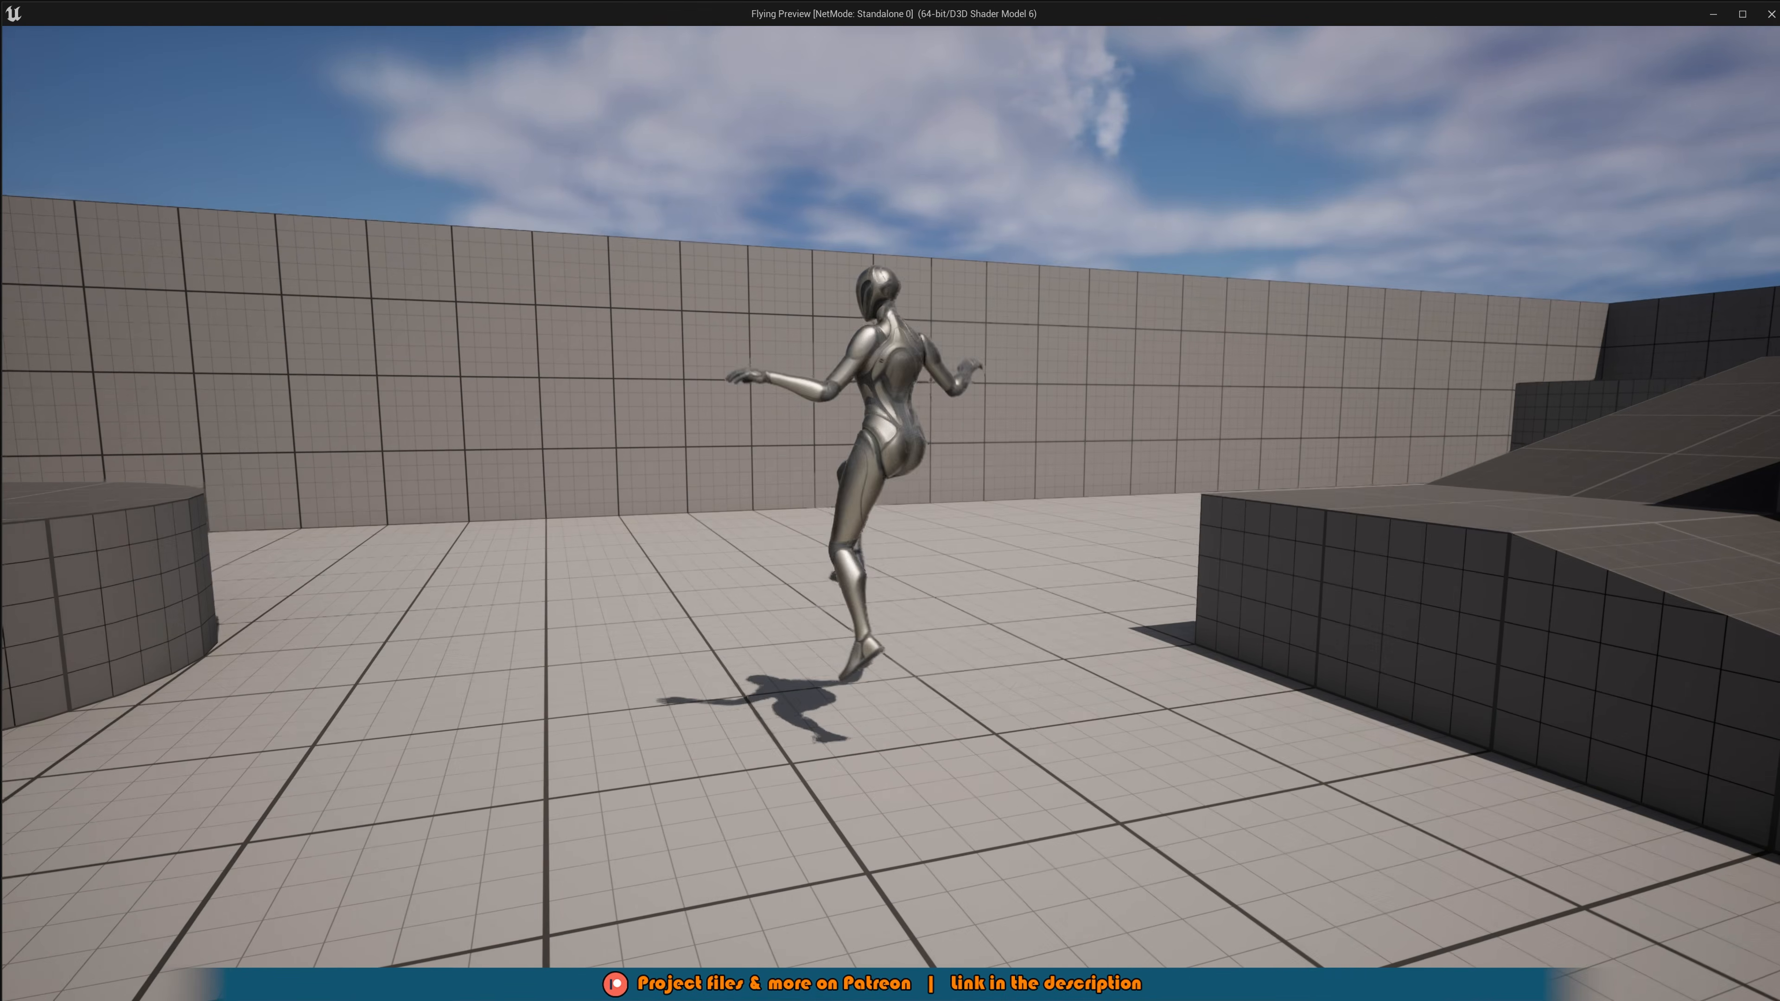
pyautogui.press('ctrl')
pyautogui.press('w')
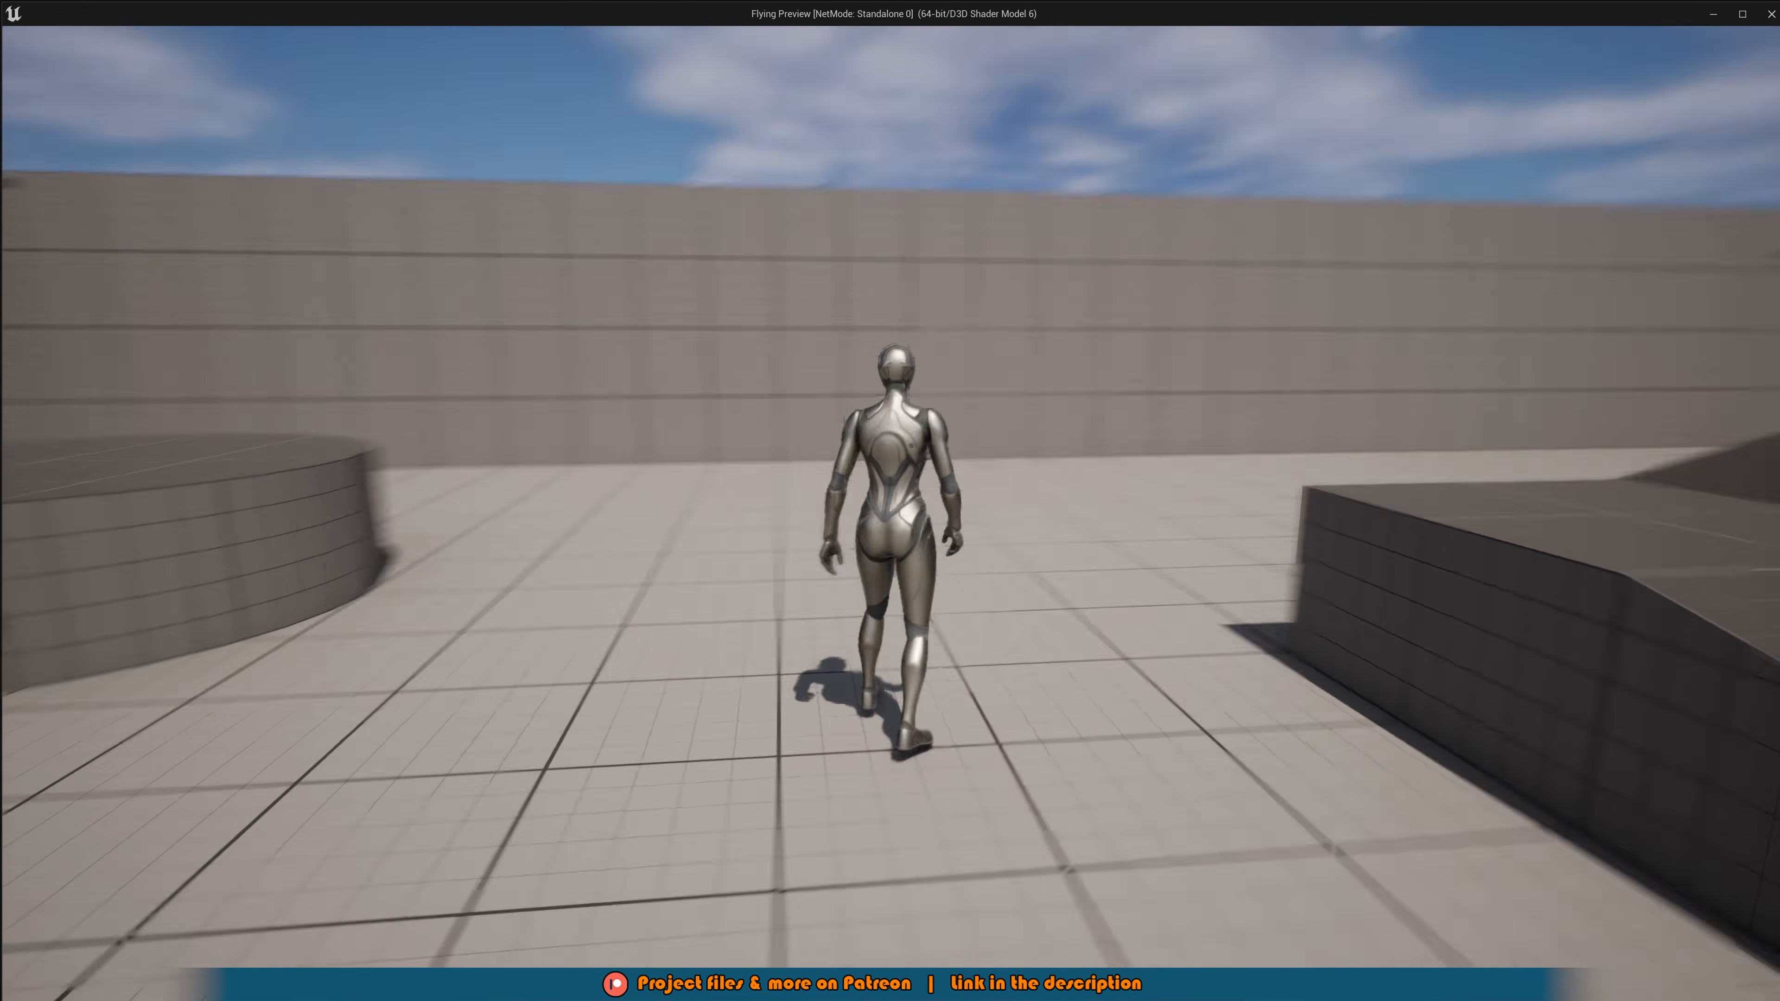
# - Run the character around on the ground, take off again, and fly forward to check the animation transitions
pyautogui.press('a')
pyautogui.press('d')
pyautogui.press('w')
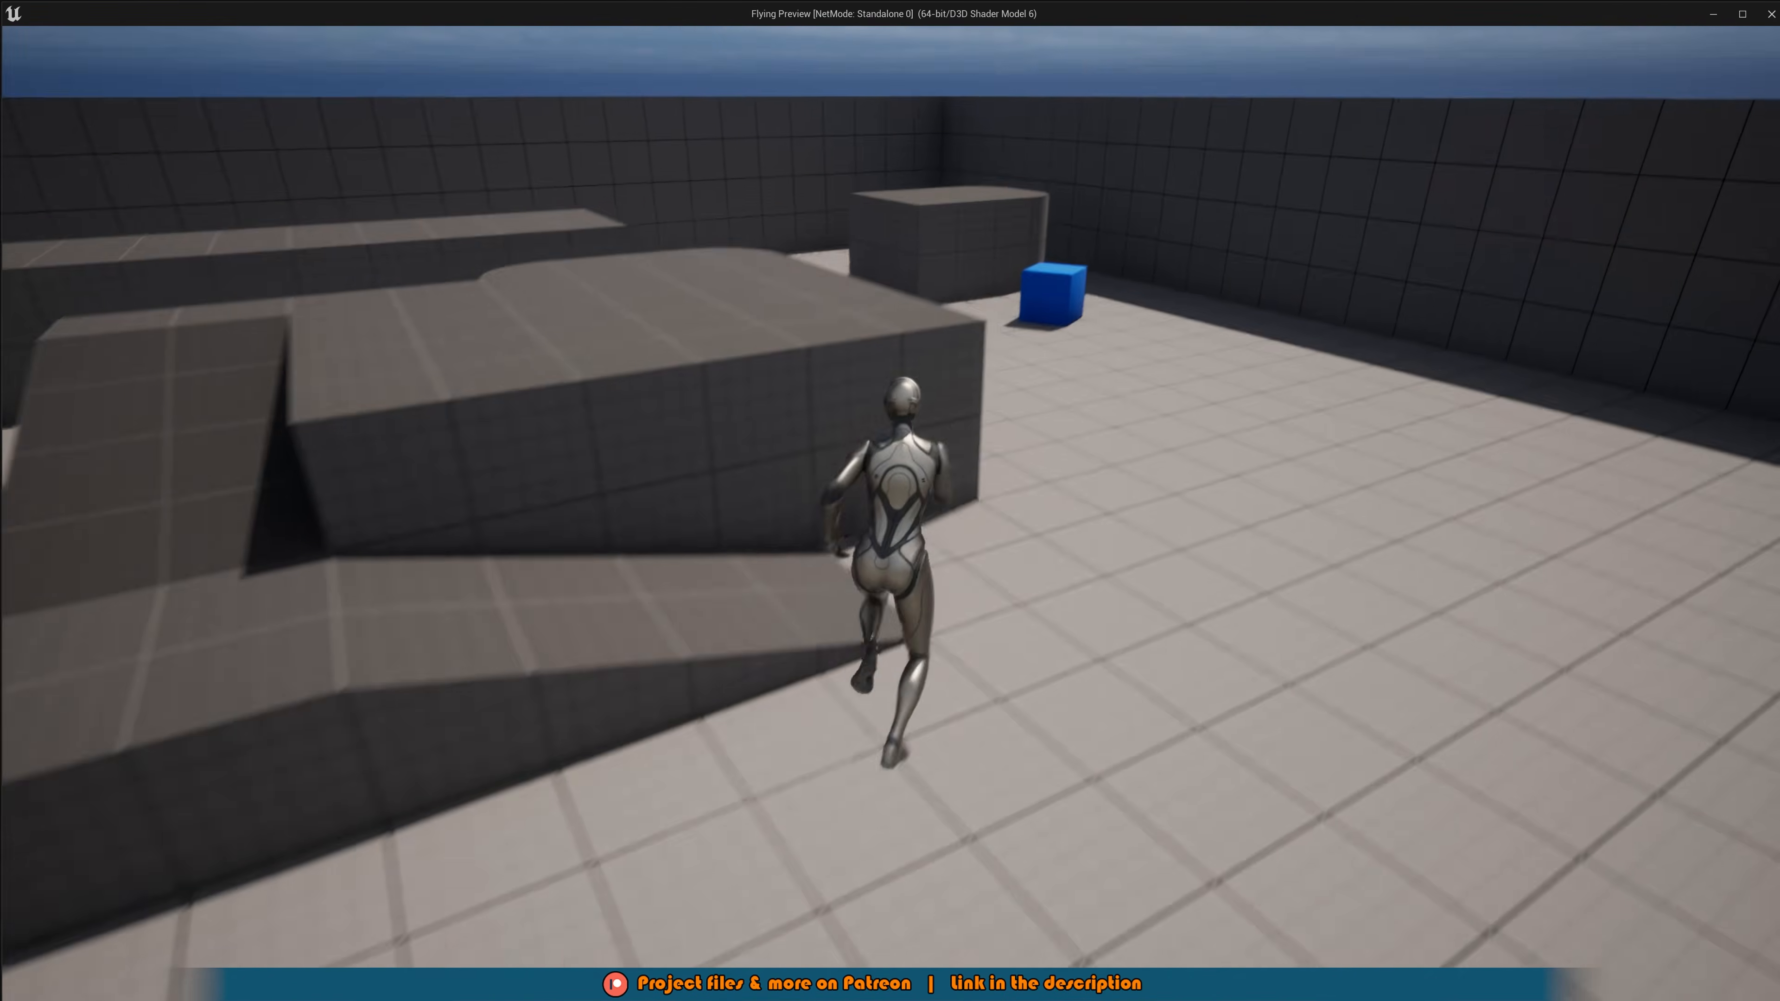
pyautogui.press('d')
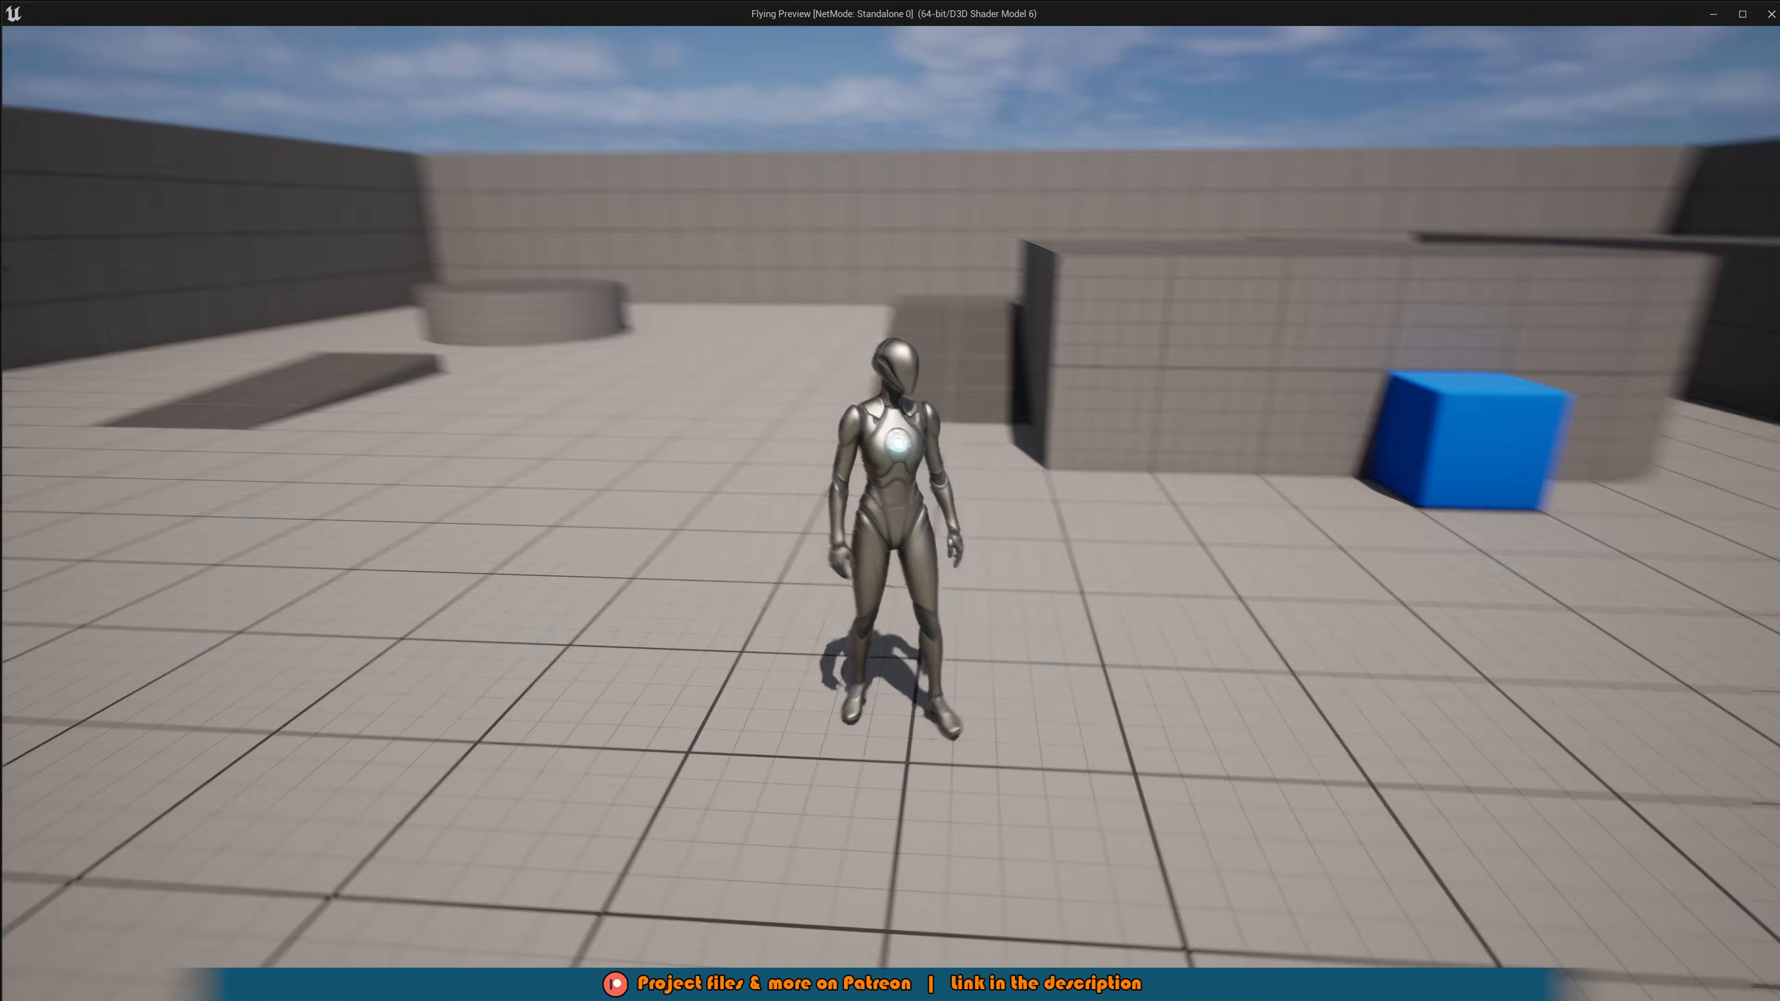
pyautogui.press('space')
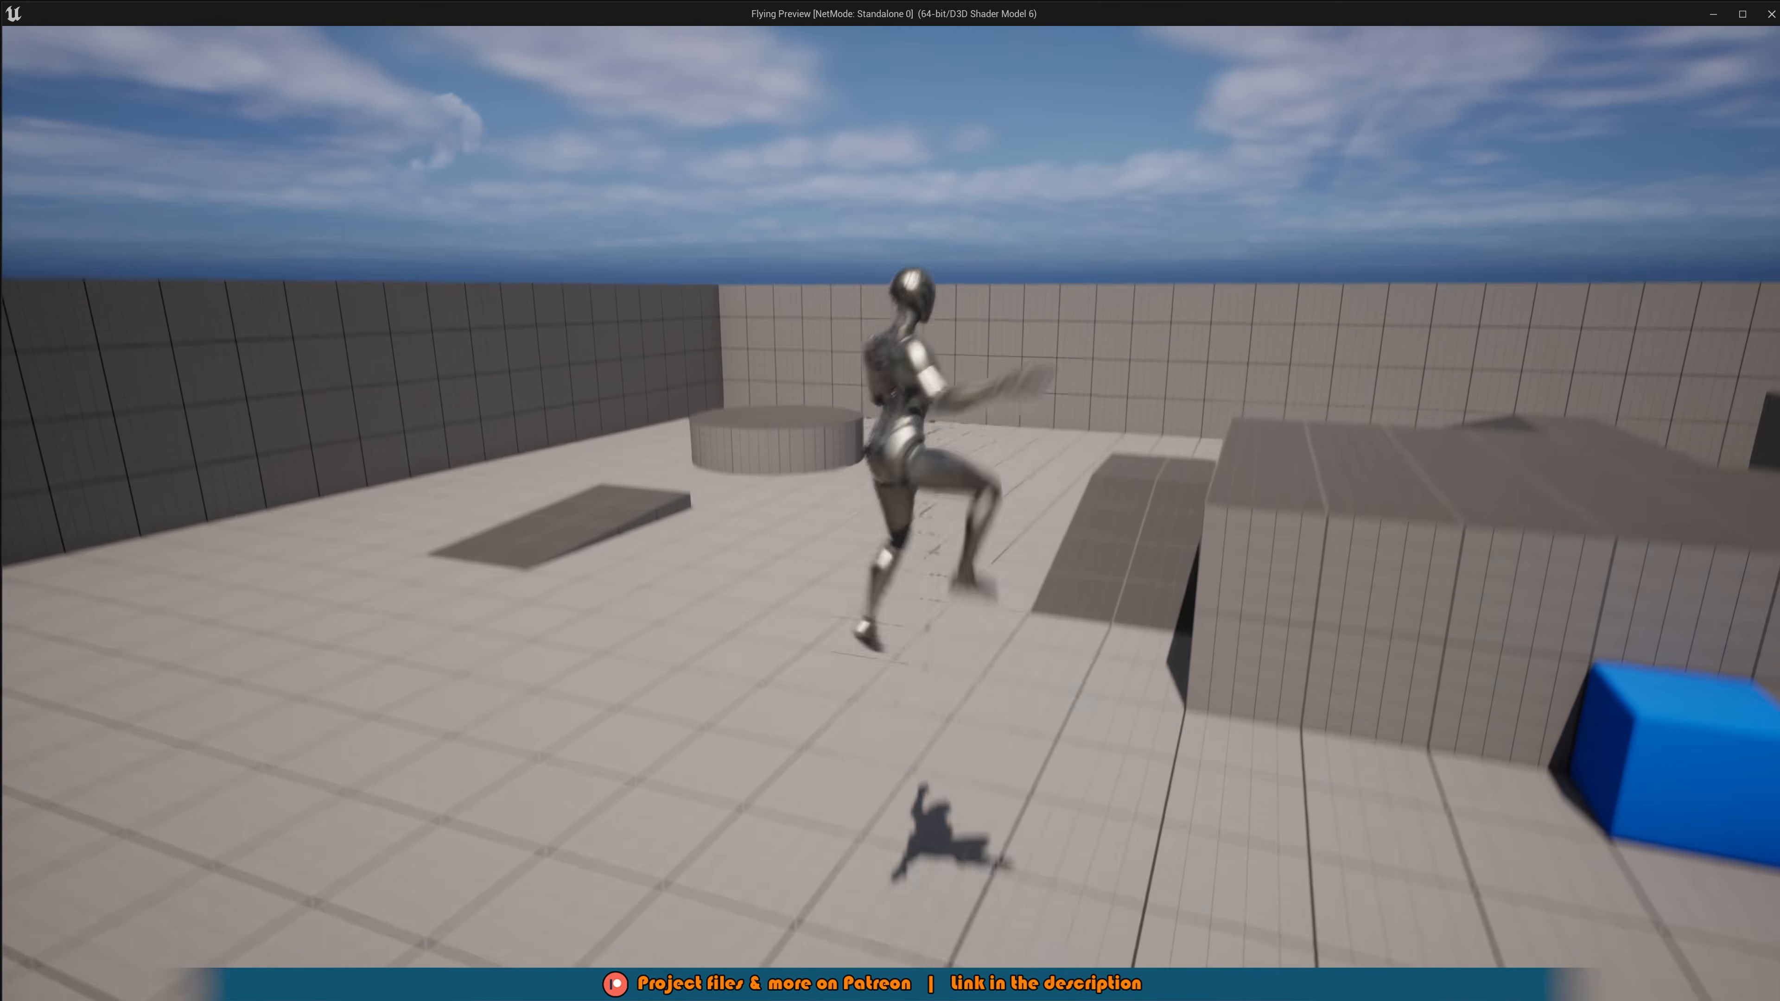
pyautogui.press('space')
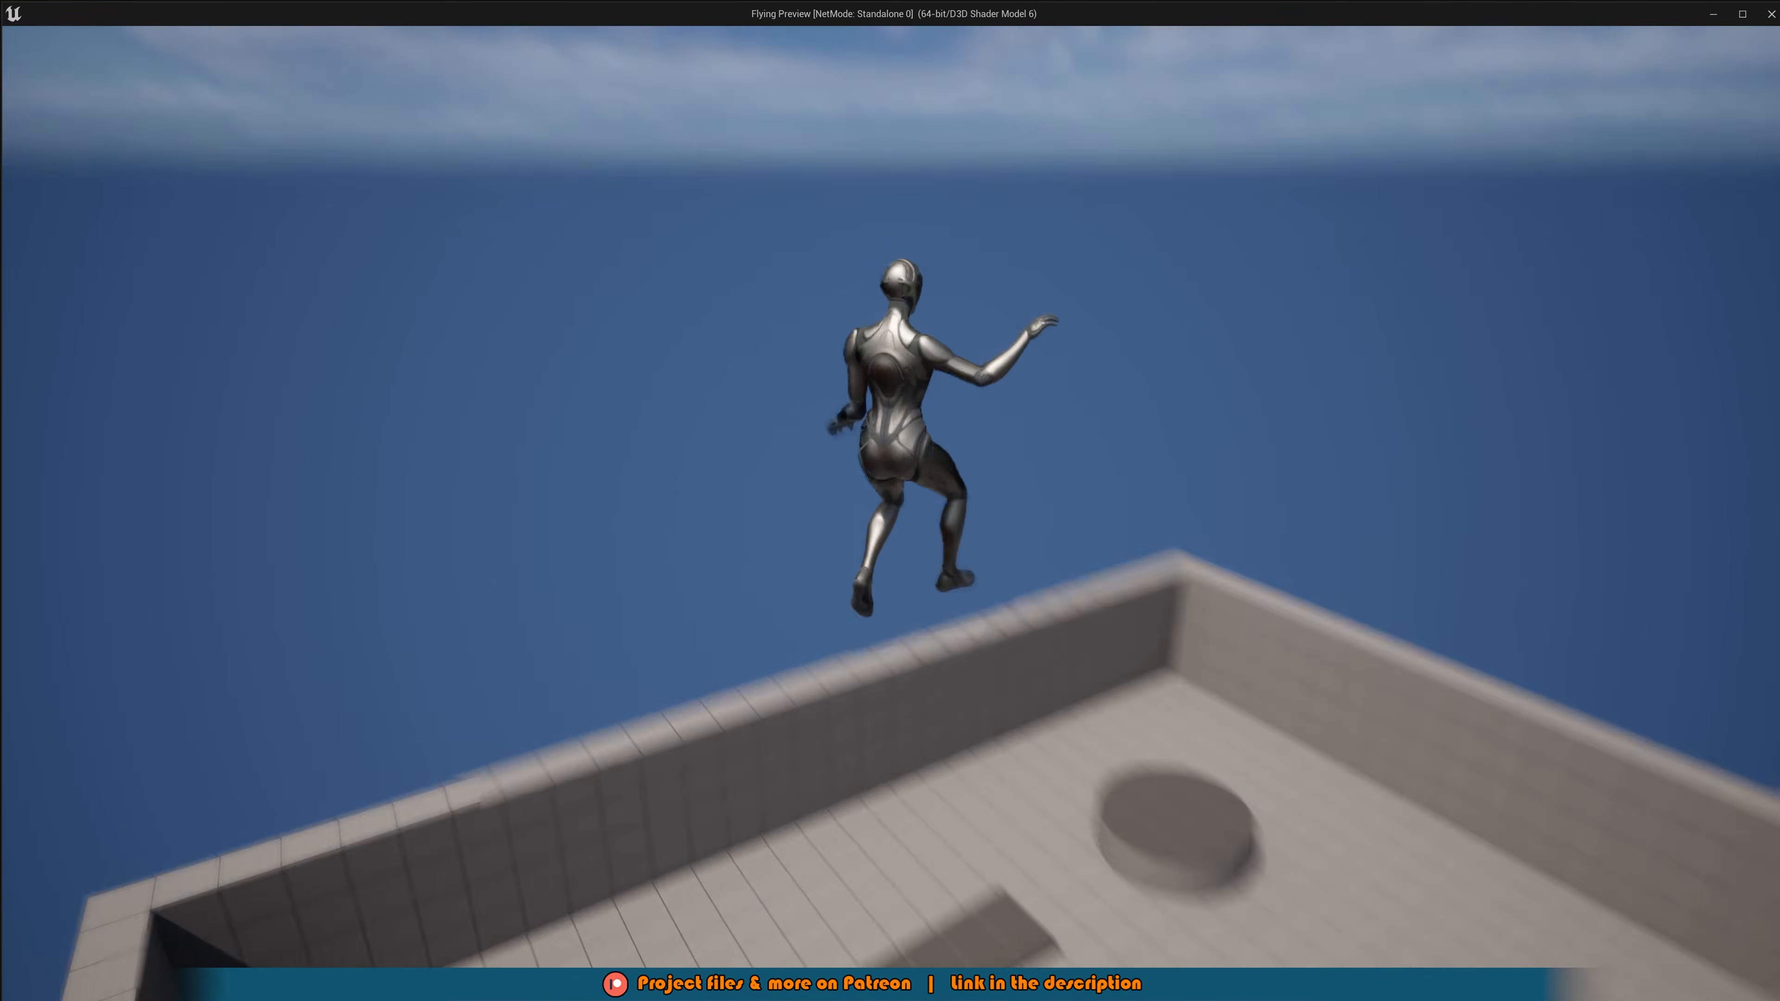
pyautogui.press('w')
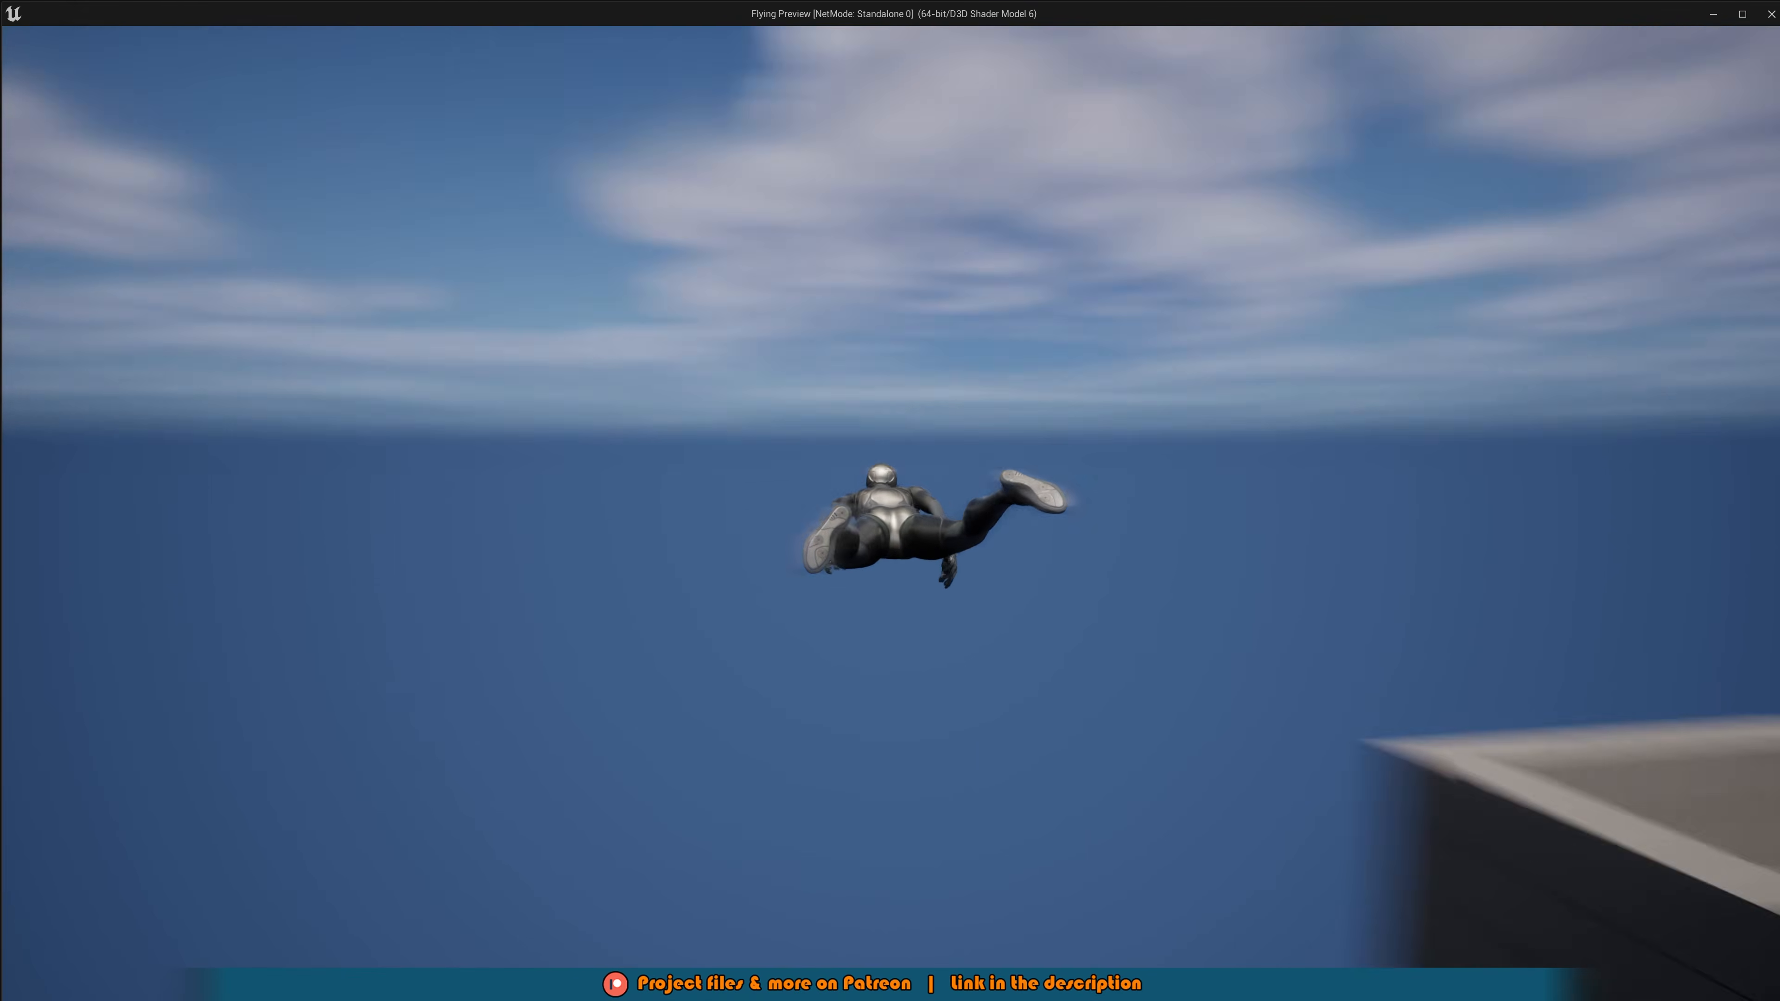